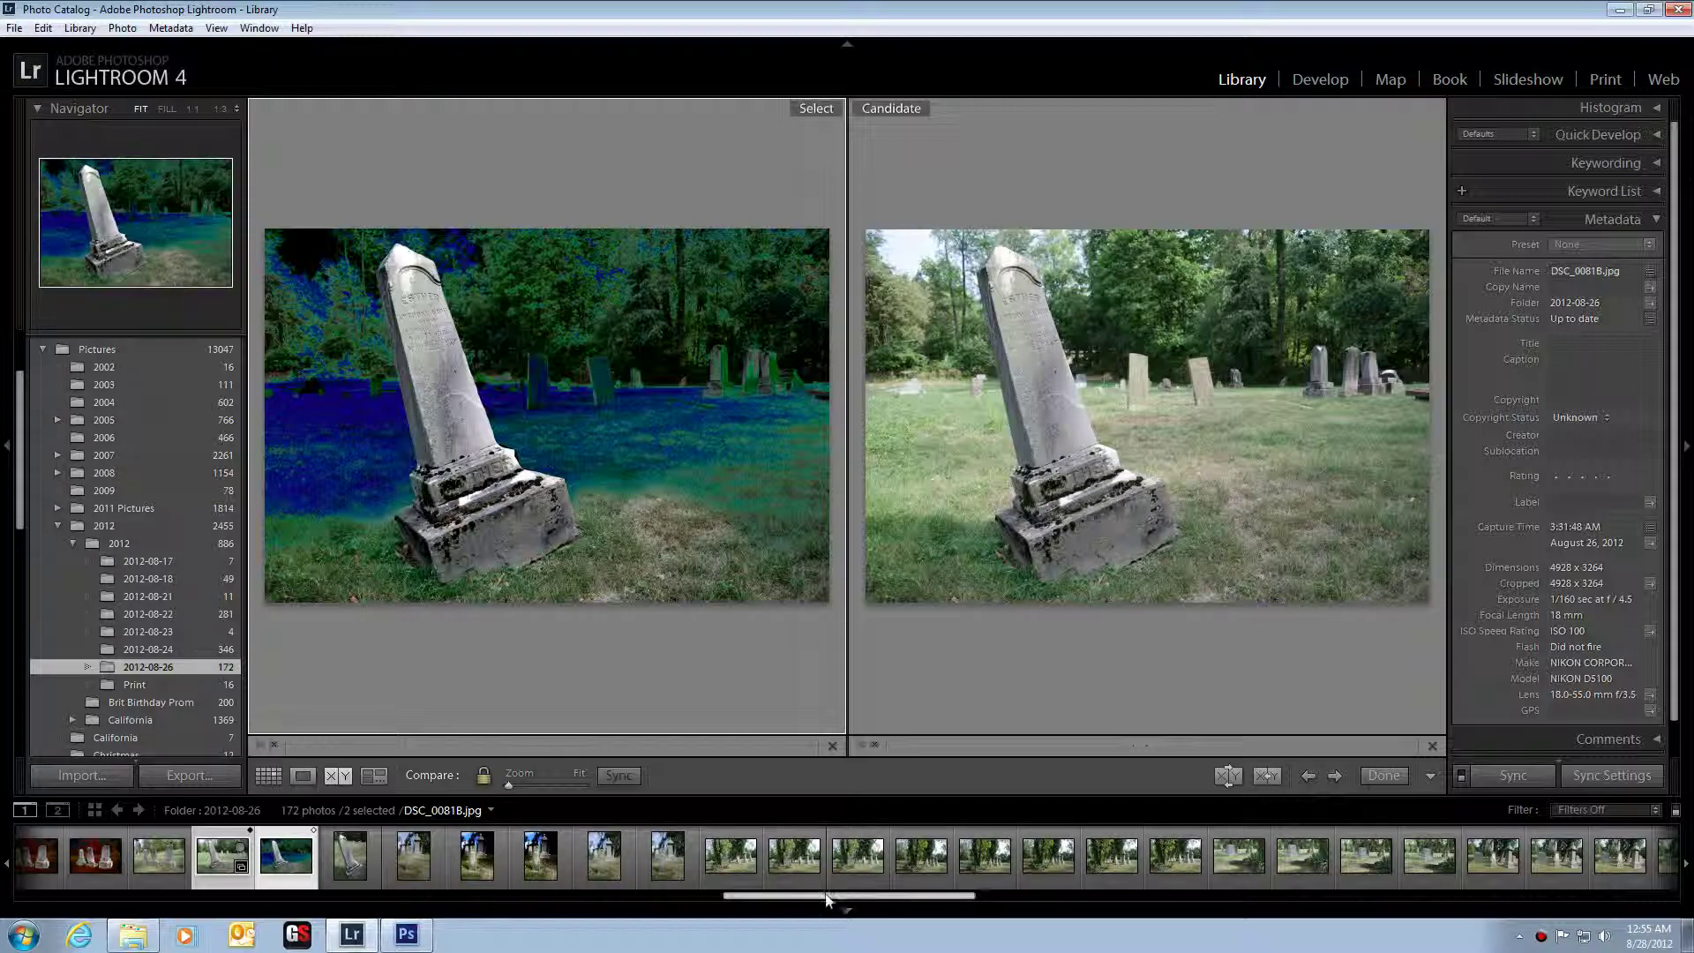
# - Review the leaning gravestone shots from DSC_0071 to DSC_0077 against the candidate photo
pyautogui.moveTo(826, 897); pyautogui.dragTo(646, 898)
pyautogui.click(654, 868)
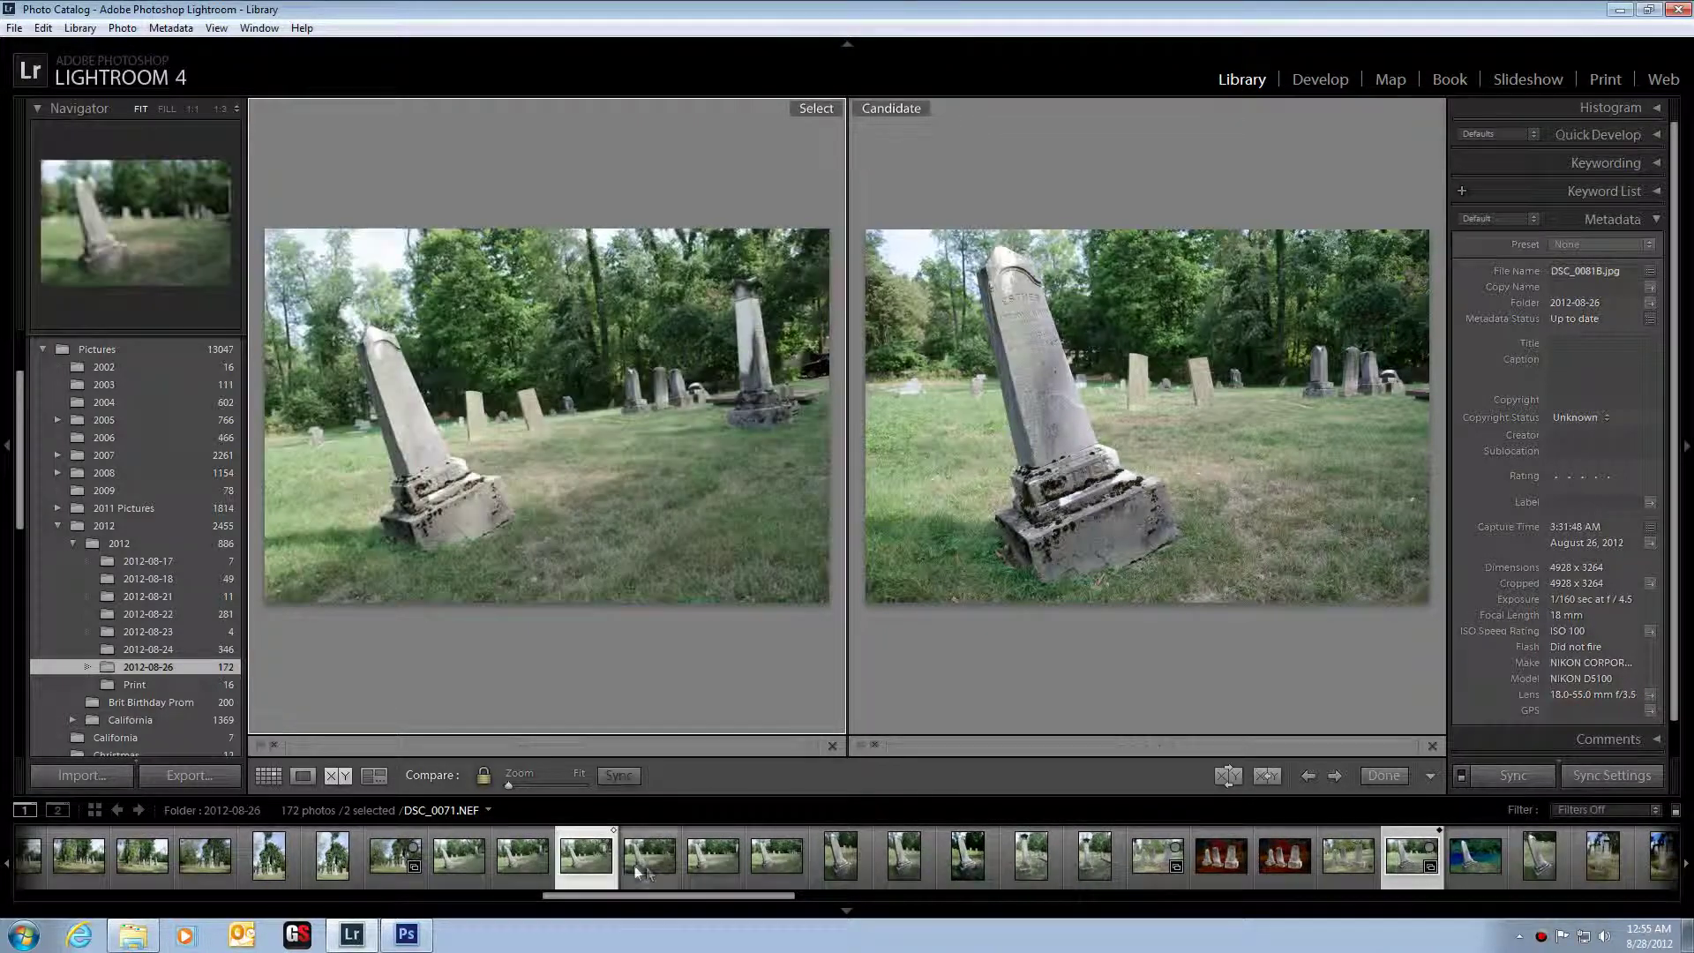
pyautogui.click(847, 863)
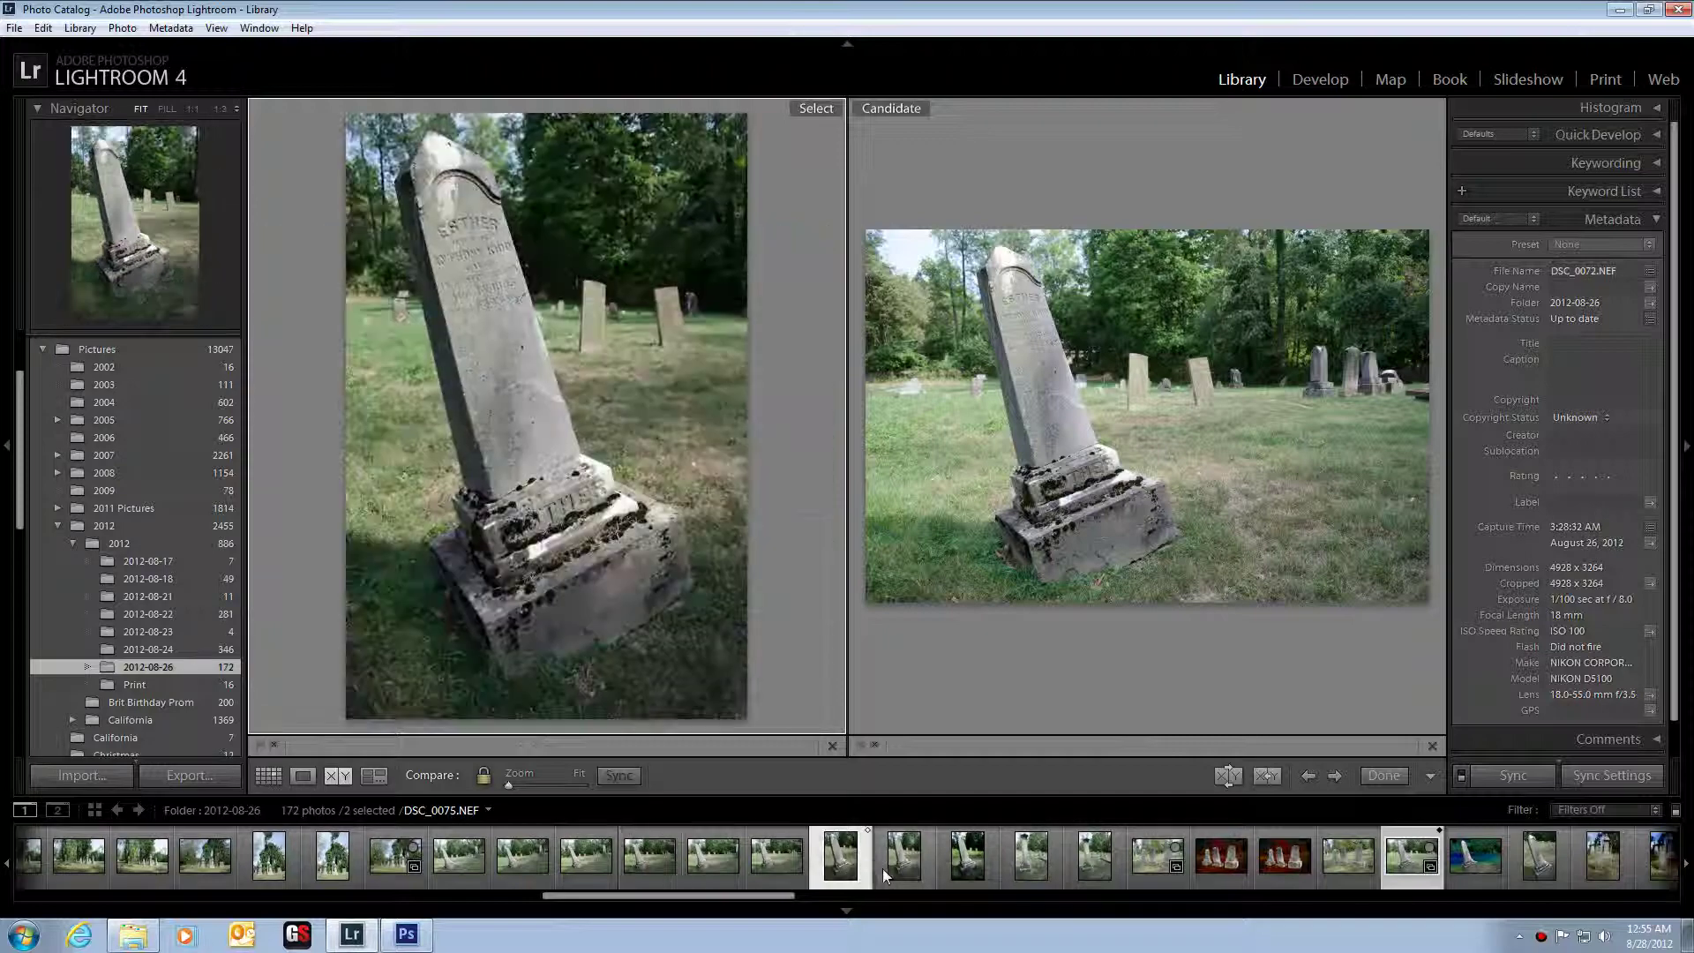
pyautogui.click(892, 869)
pyautogui.click(1033, 873)
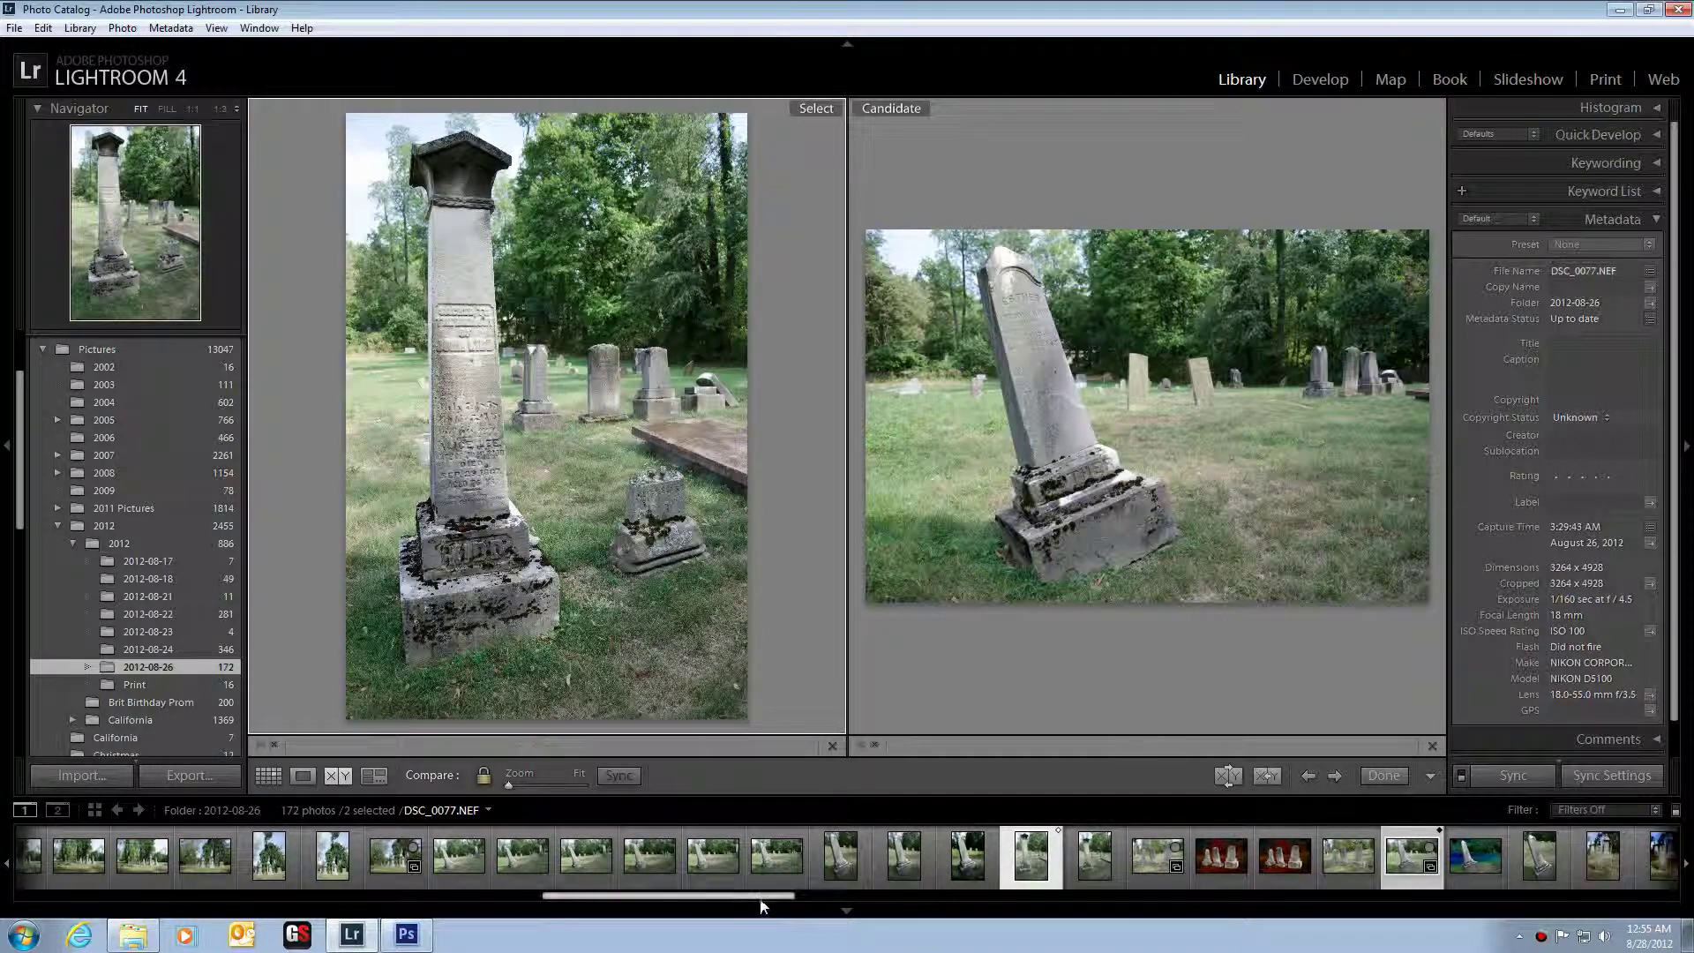
# - Browse the other cemetery photos in the 2012-08-26 folder, comparing them with the candidate photo, to find one to edit
pyautogui.moveTo(759, 896); pyautogui.dragTo(1156, 942)
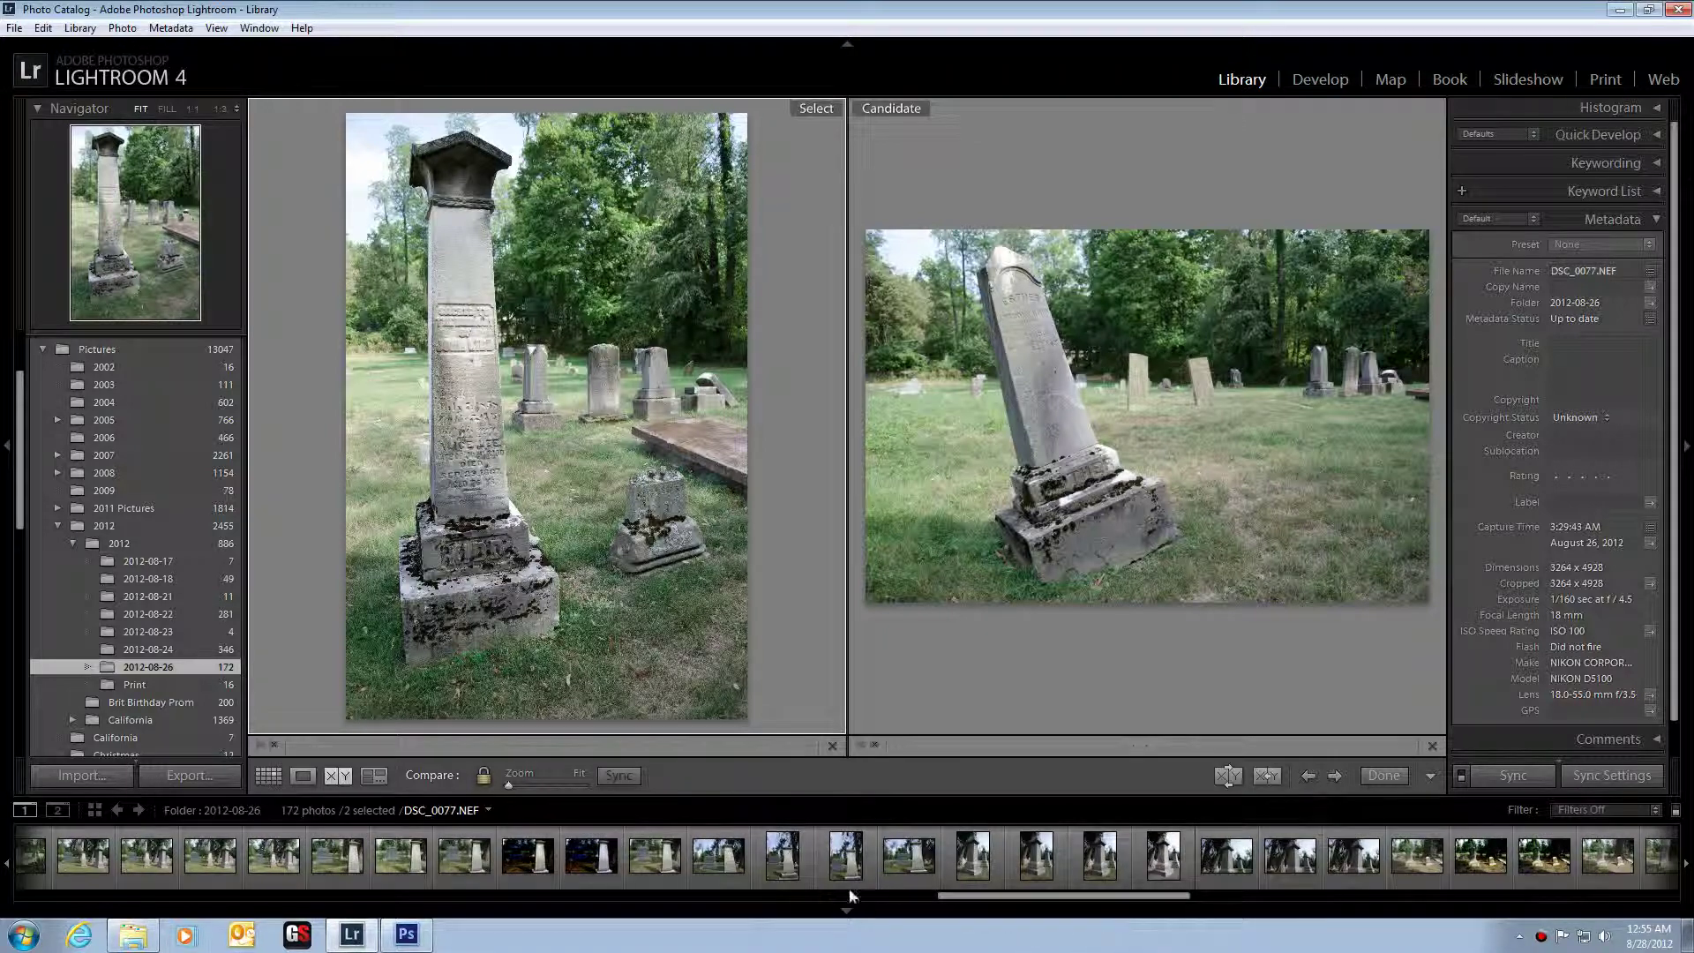
pyautogui.click(792, 869)
pyautogui.scroll(5, 792, 869)
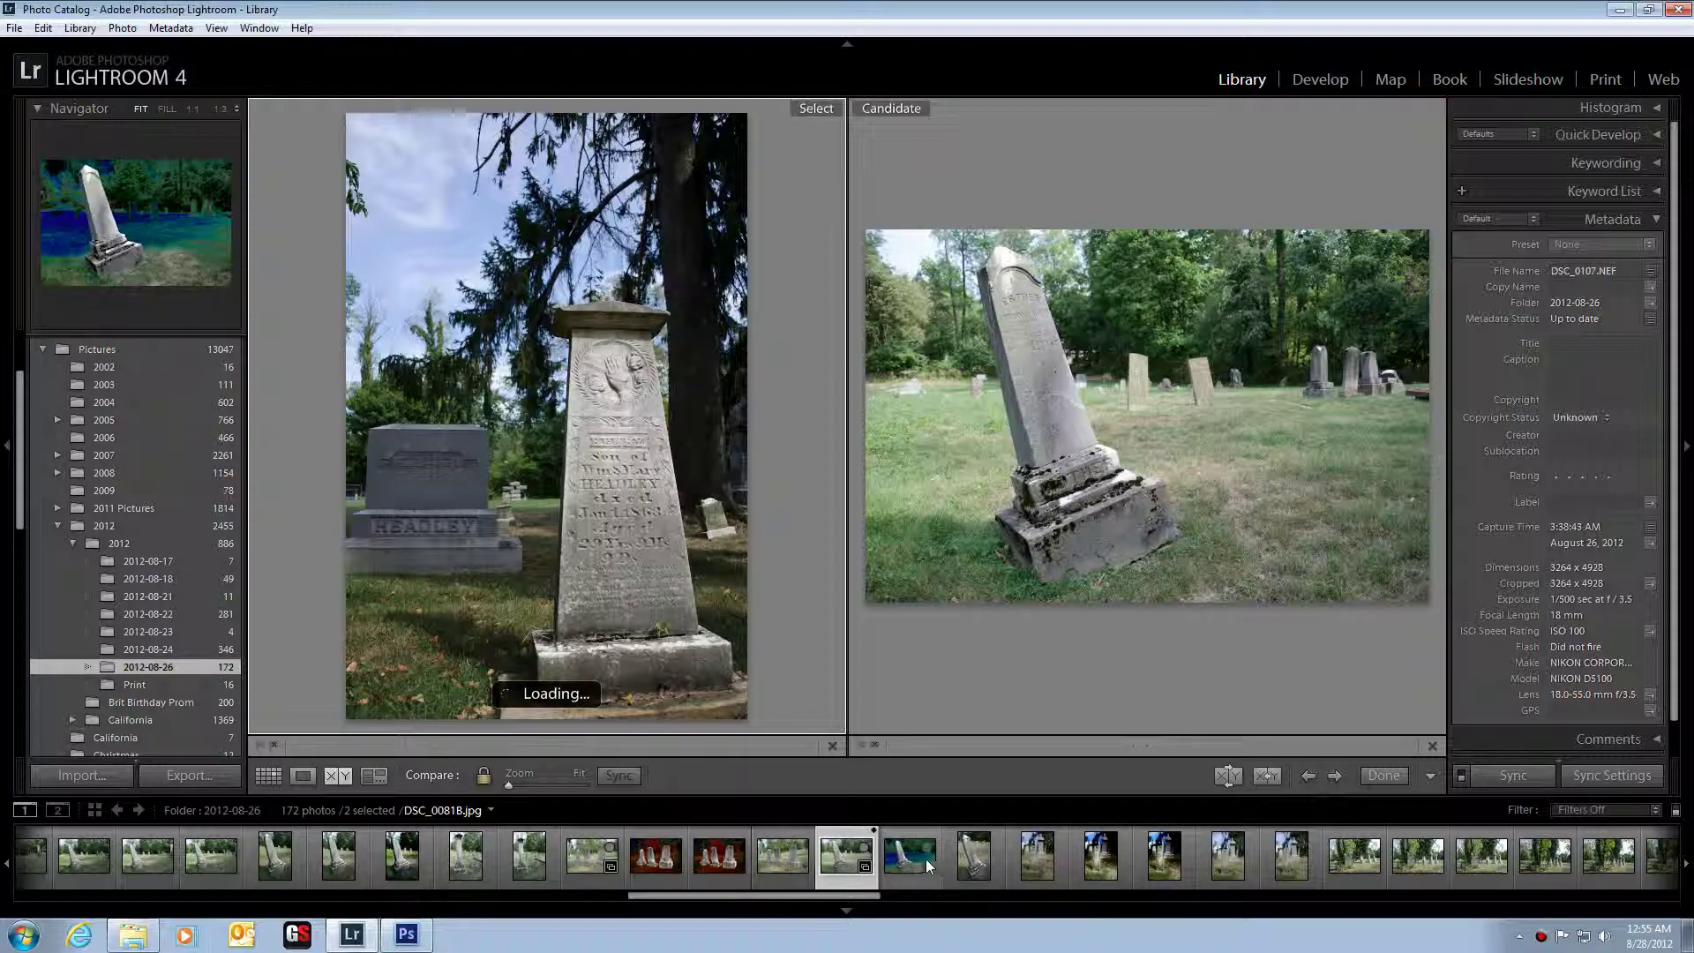
pyautogui.click(1290, 855)
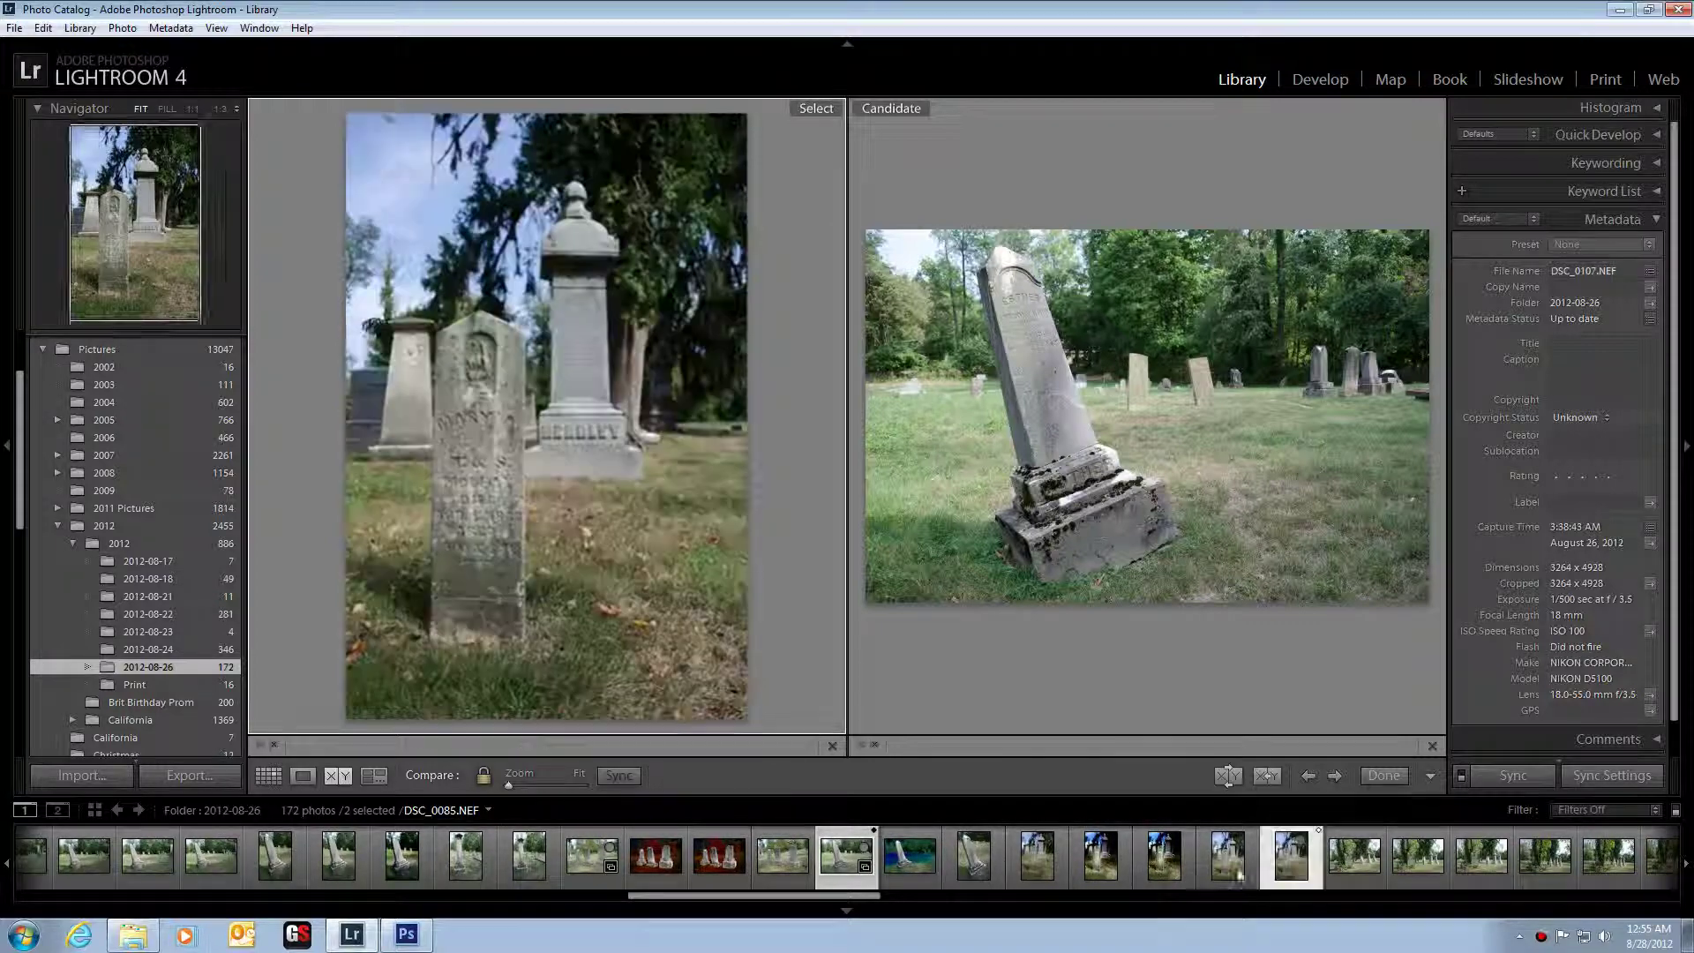
pyautogui.scroll(-5, 796, 891)
pyautogui.click(838, 855)
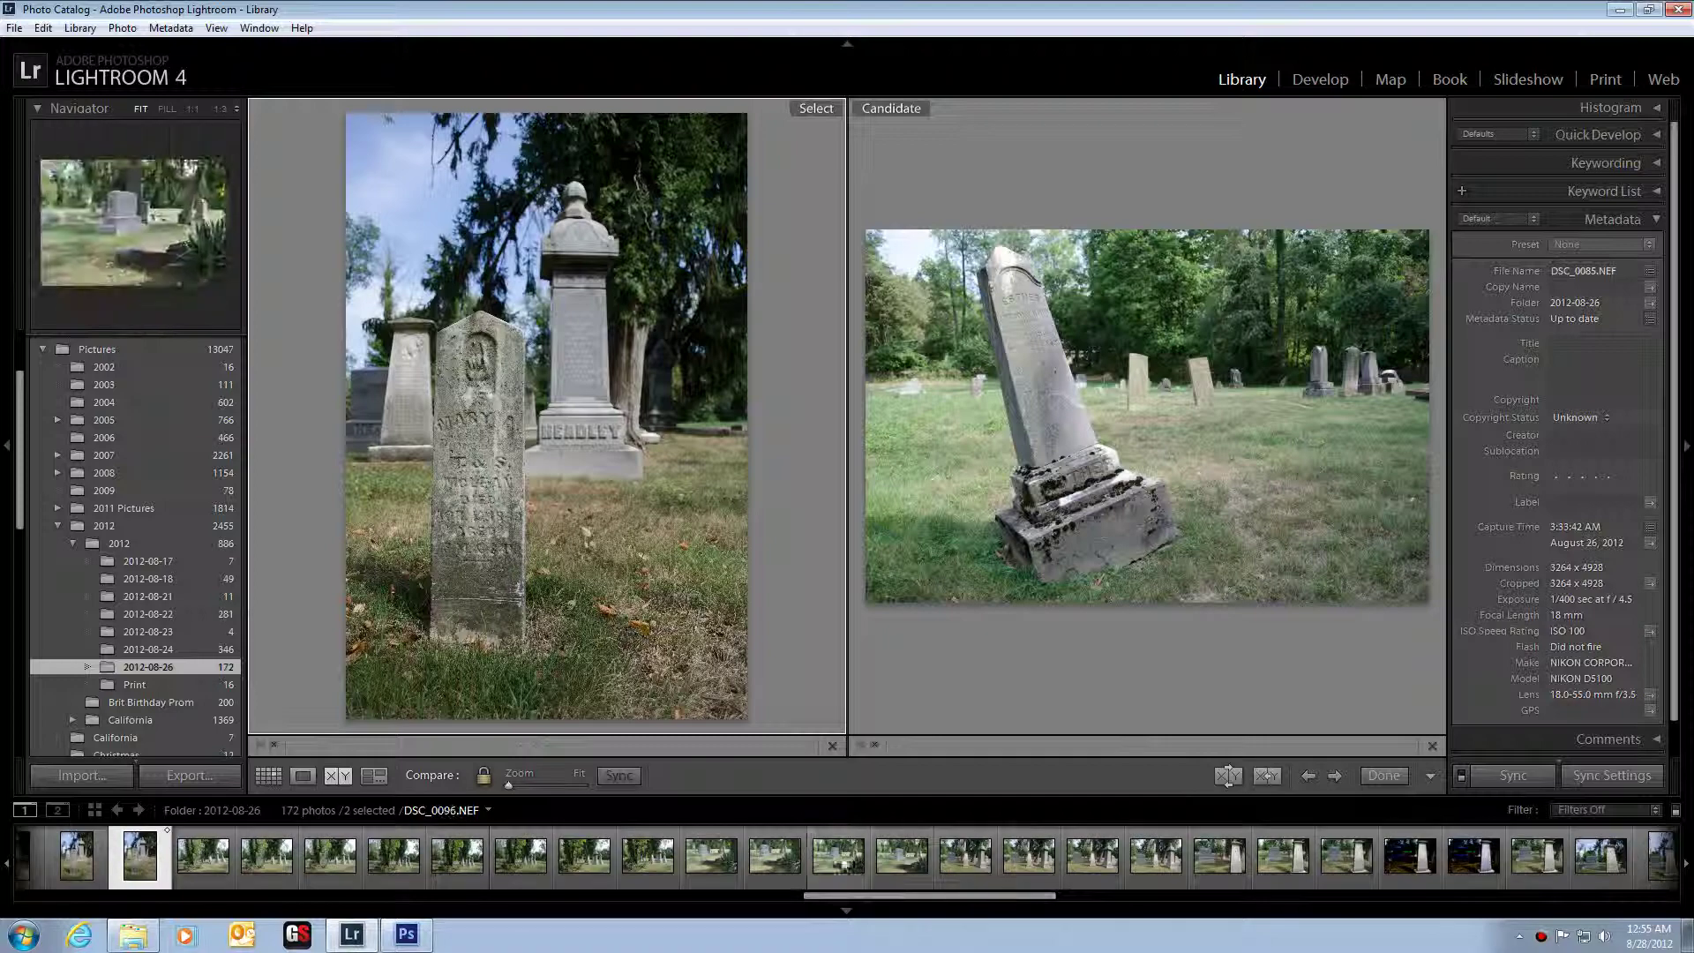
pyautogui.click(901, 857)
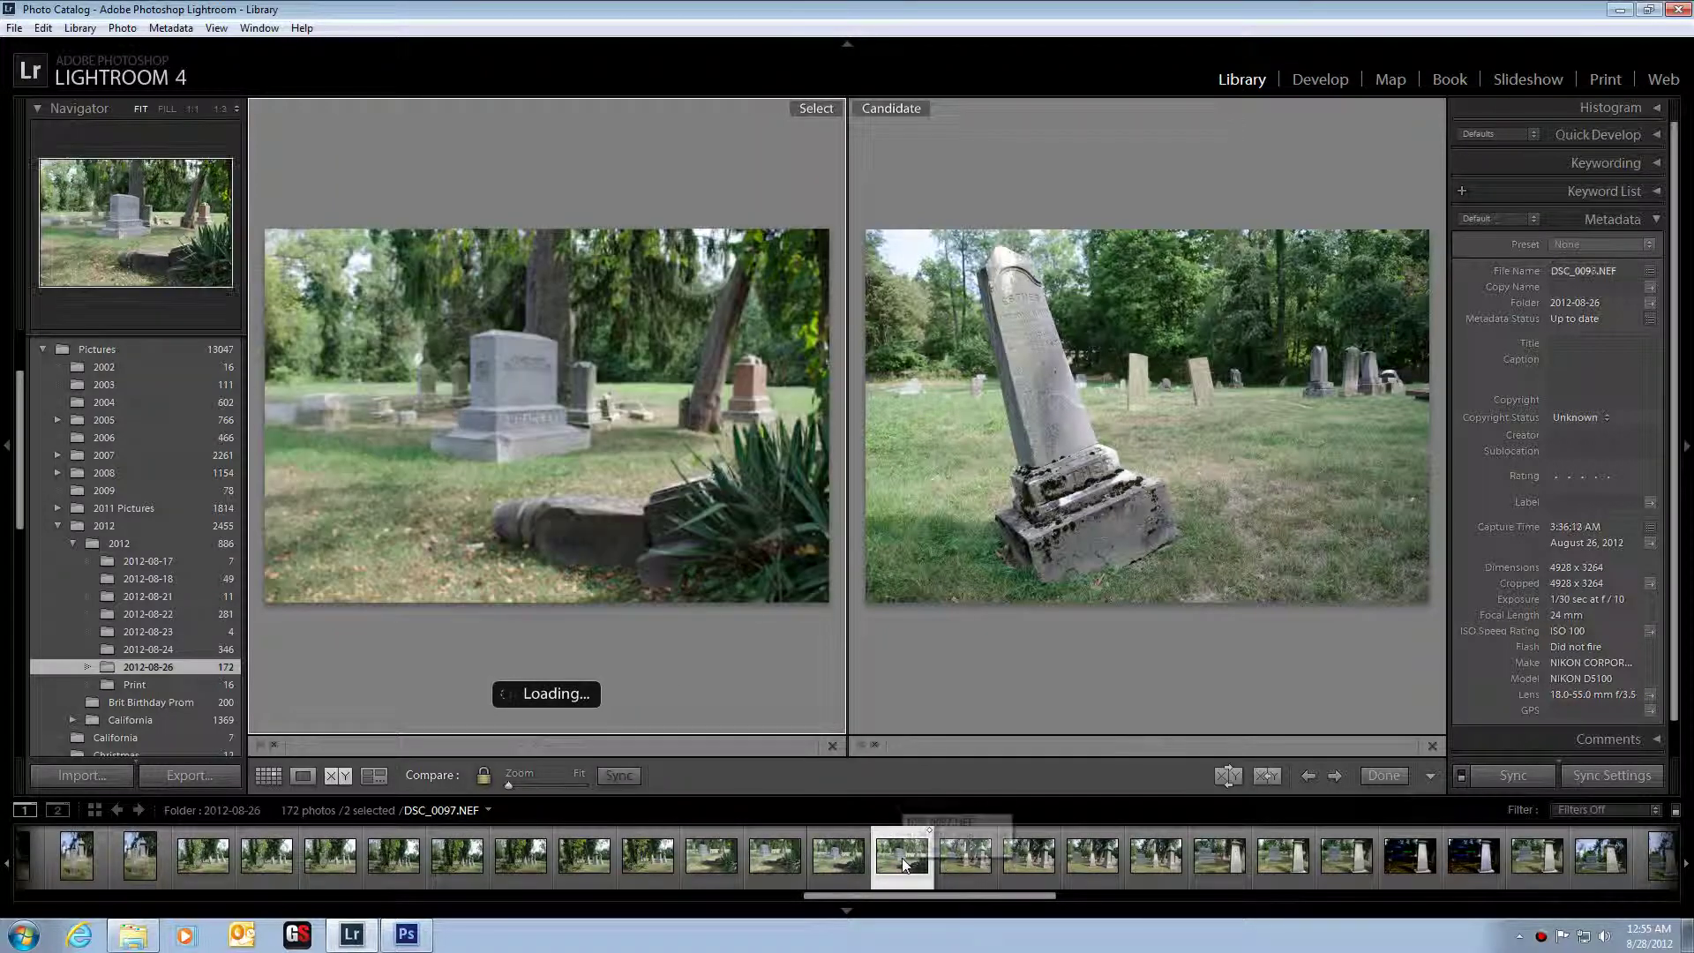
pyautogui.click(1018, 859)
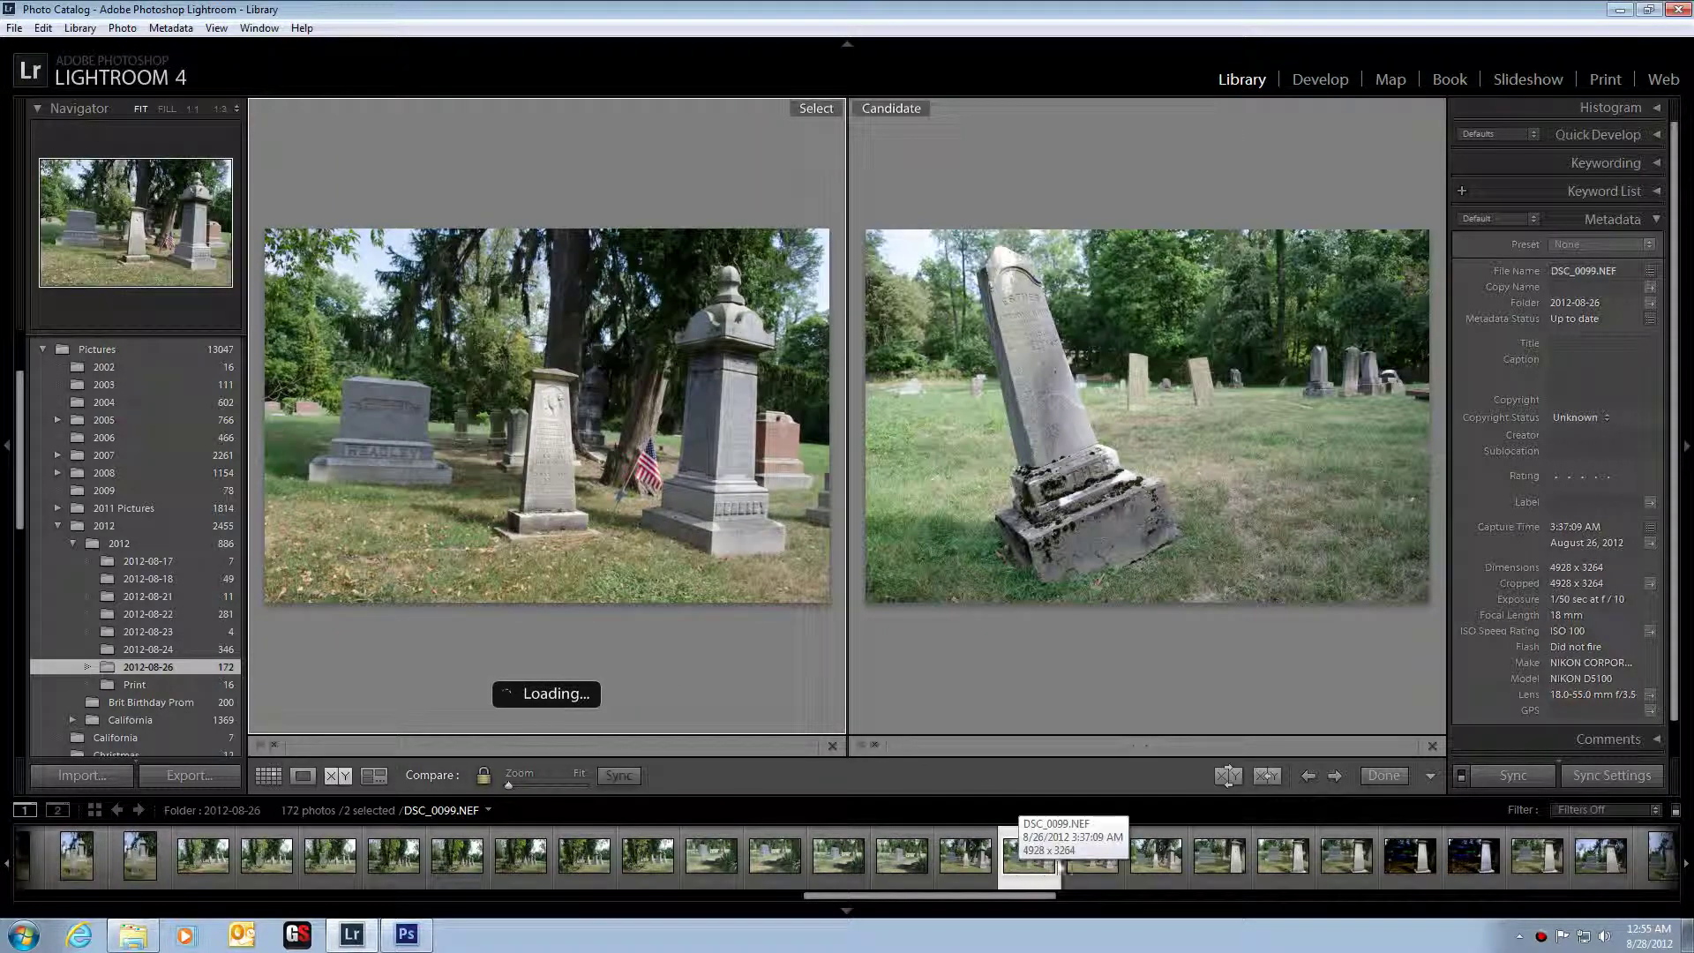
pyautogui.click(1116, 868)
pyautogui.click(1151, 869)
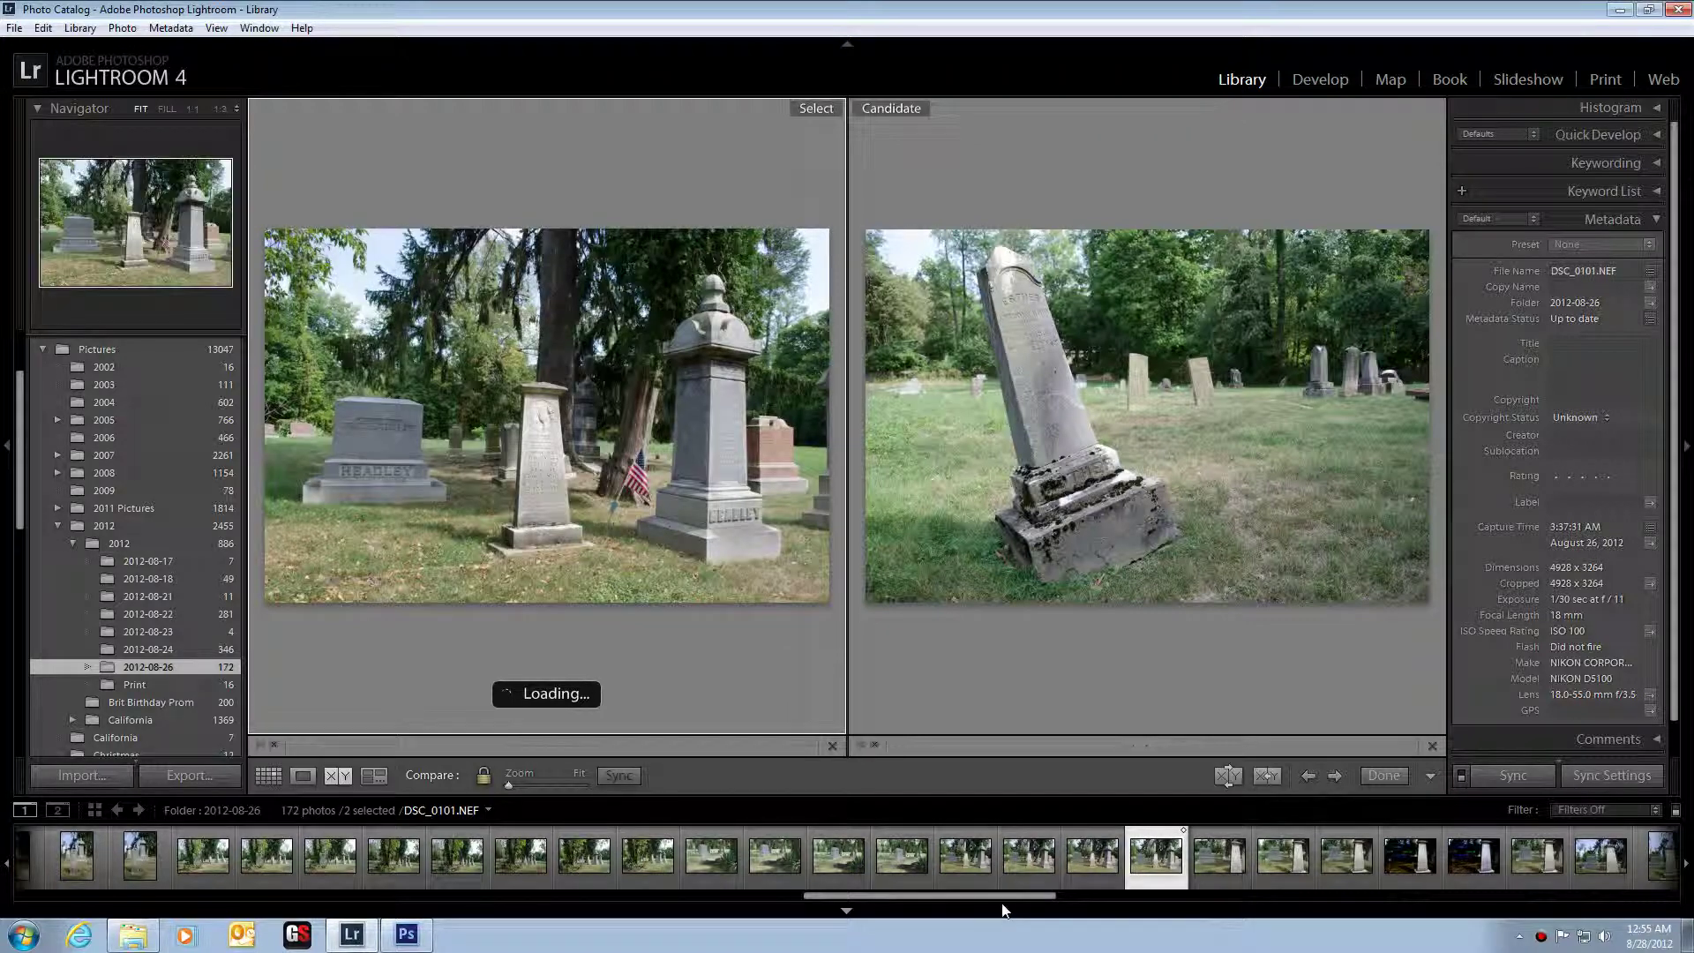
pyautogui.moveTo(994, 900); pyautogui.dragTo(1123, 897)
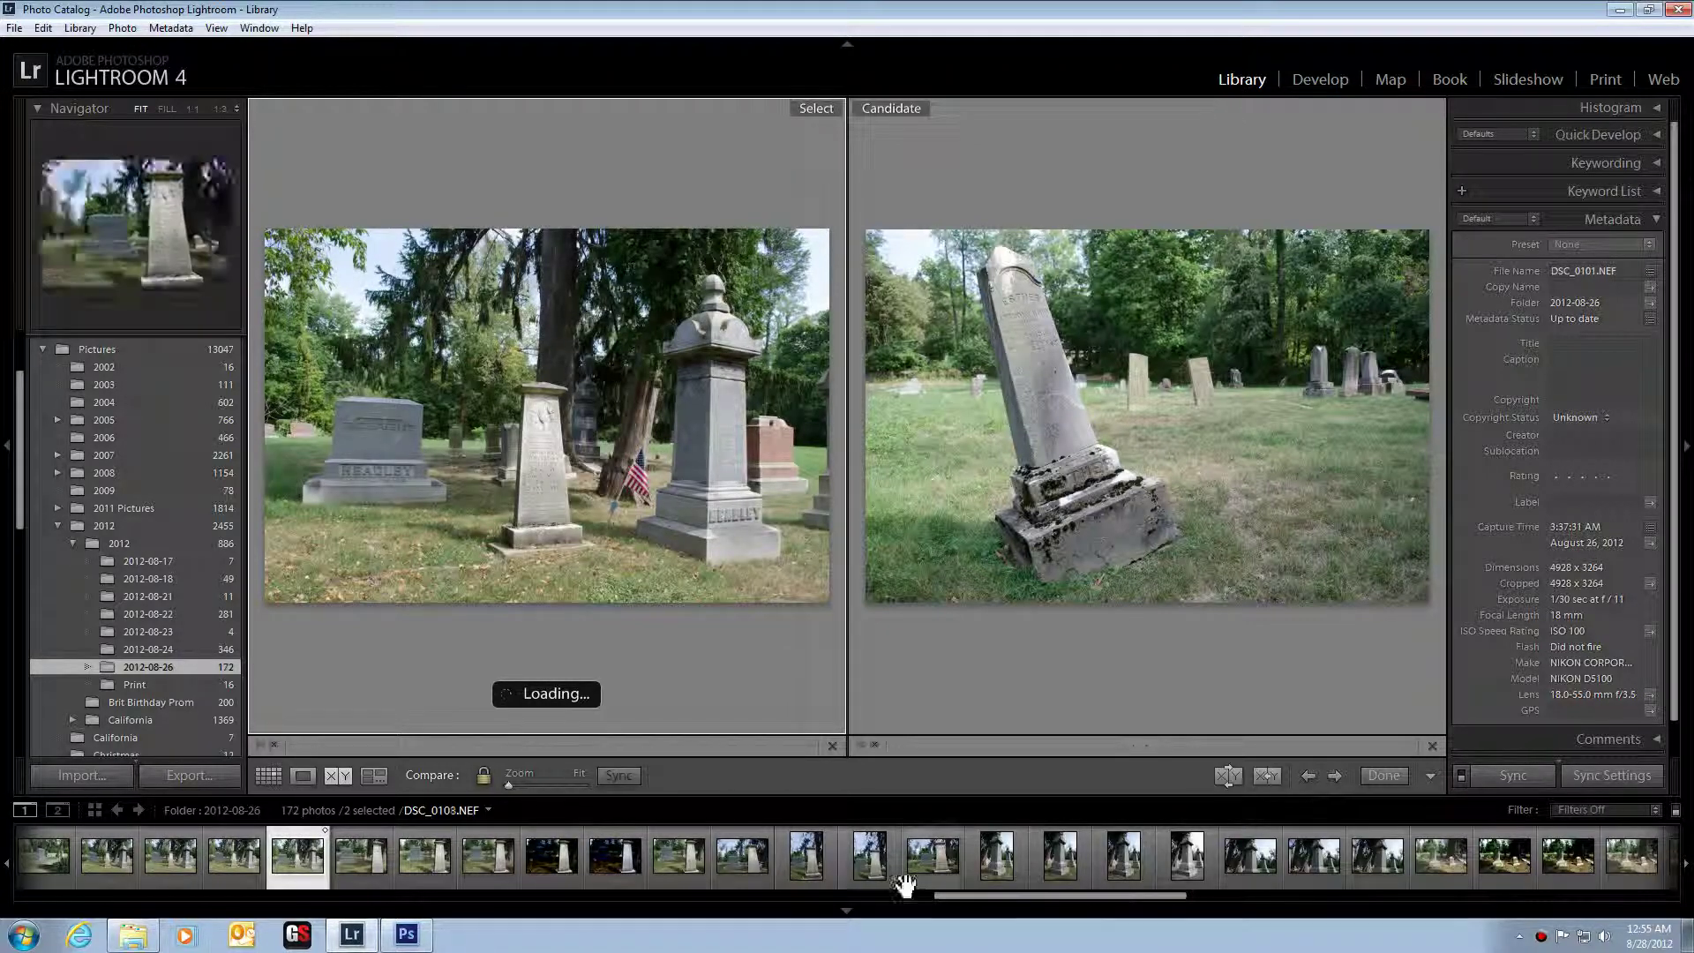
pyautogui.click(732, 857)
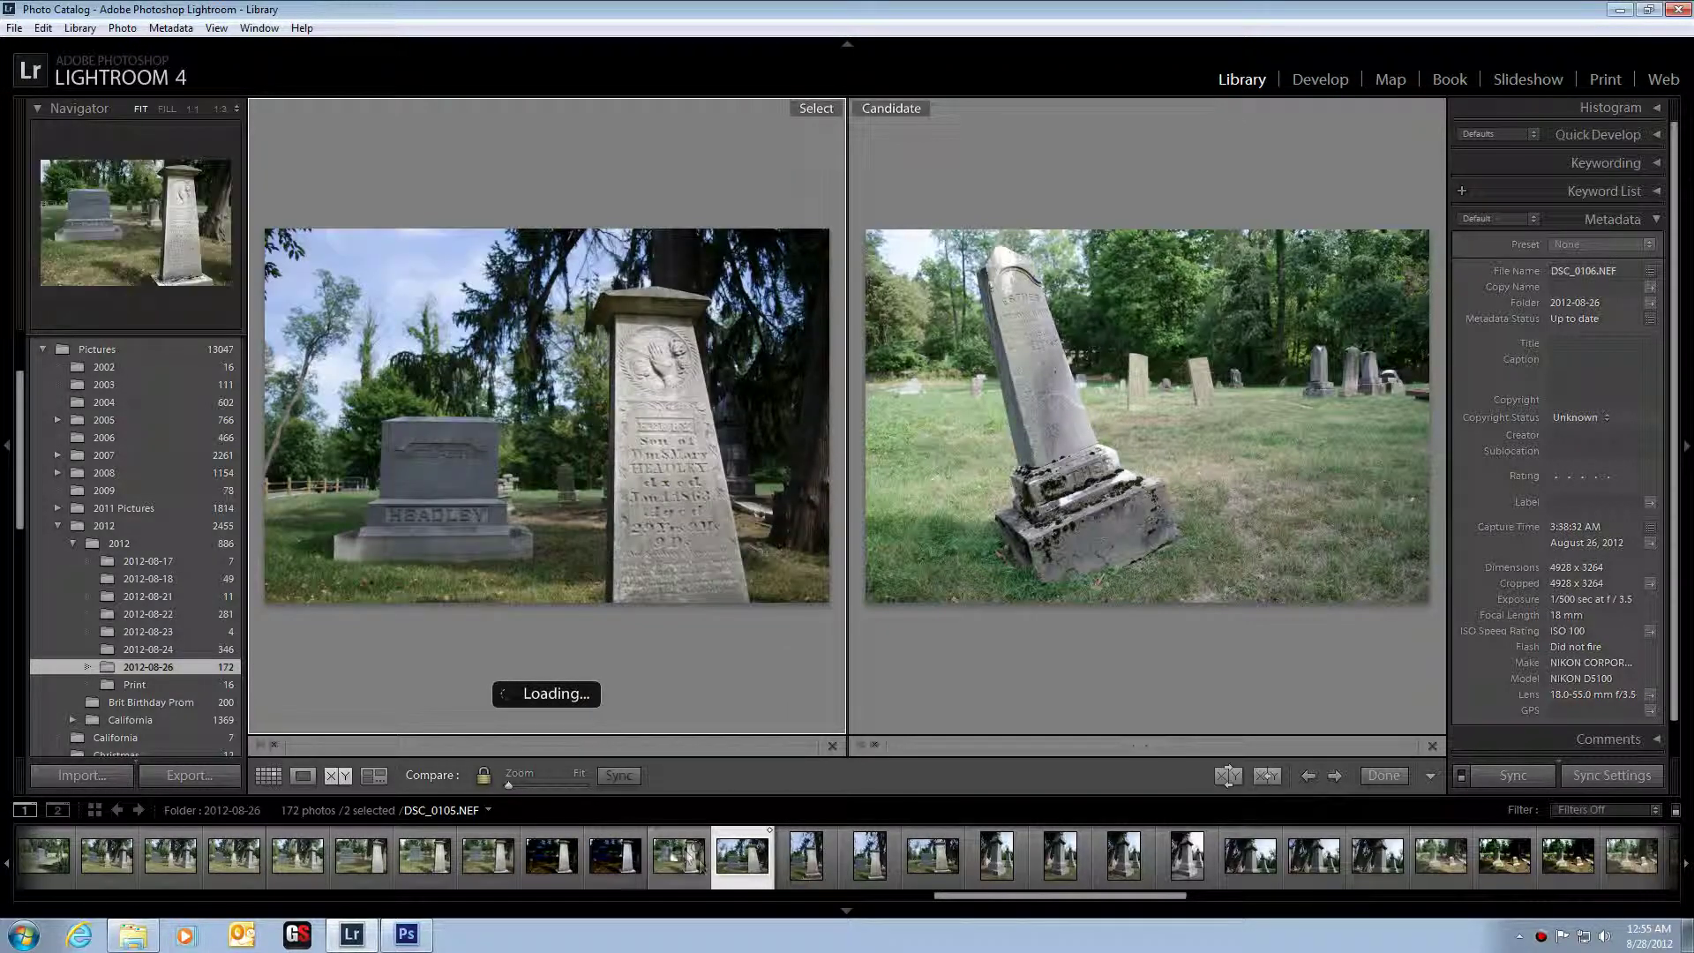
pyautogui.click(986, 873)
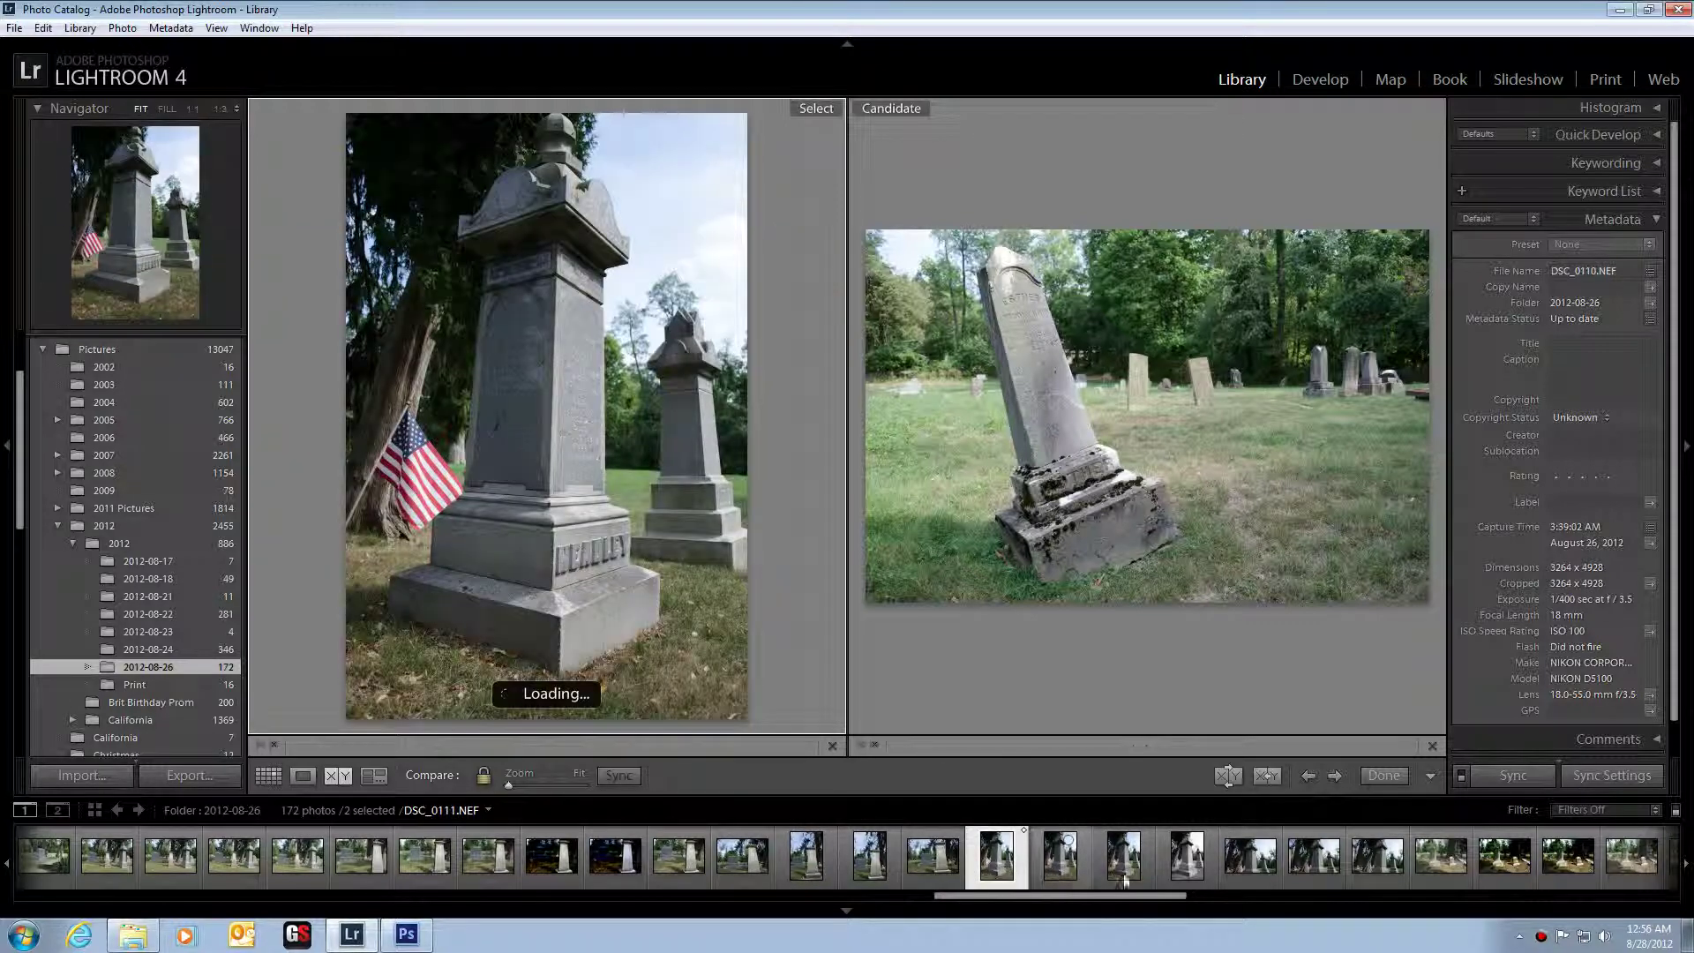
pyautogui.click(1191, 869)
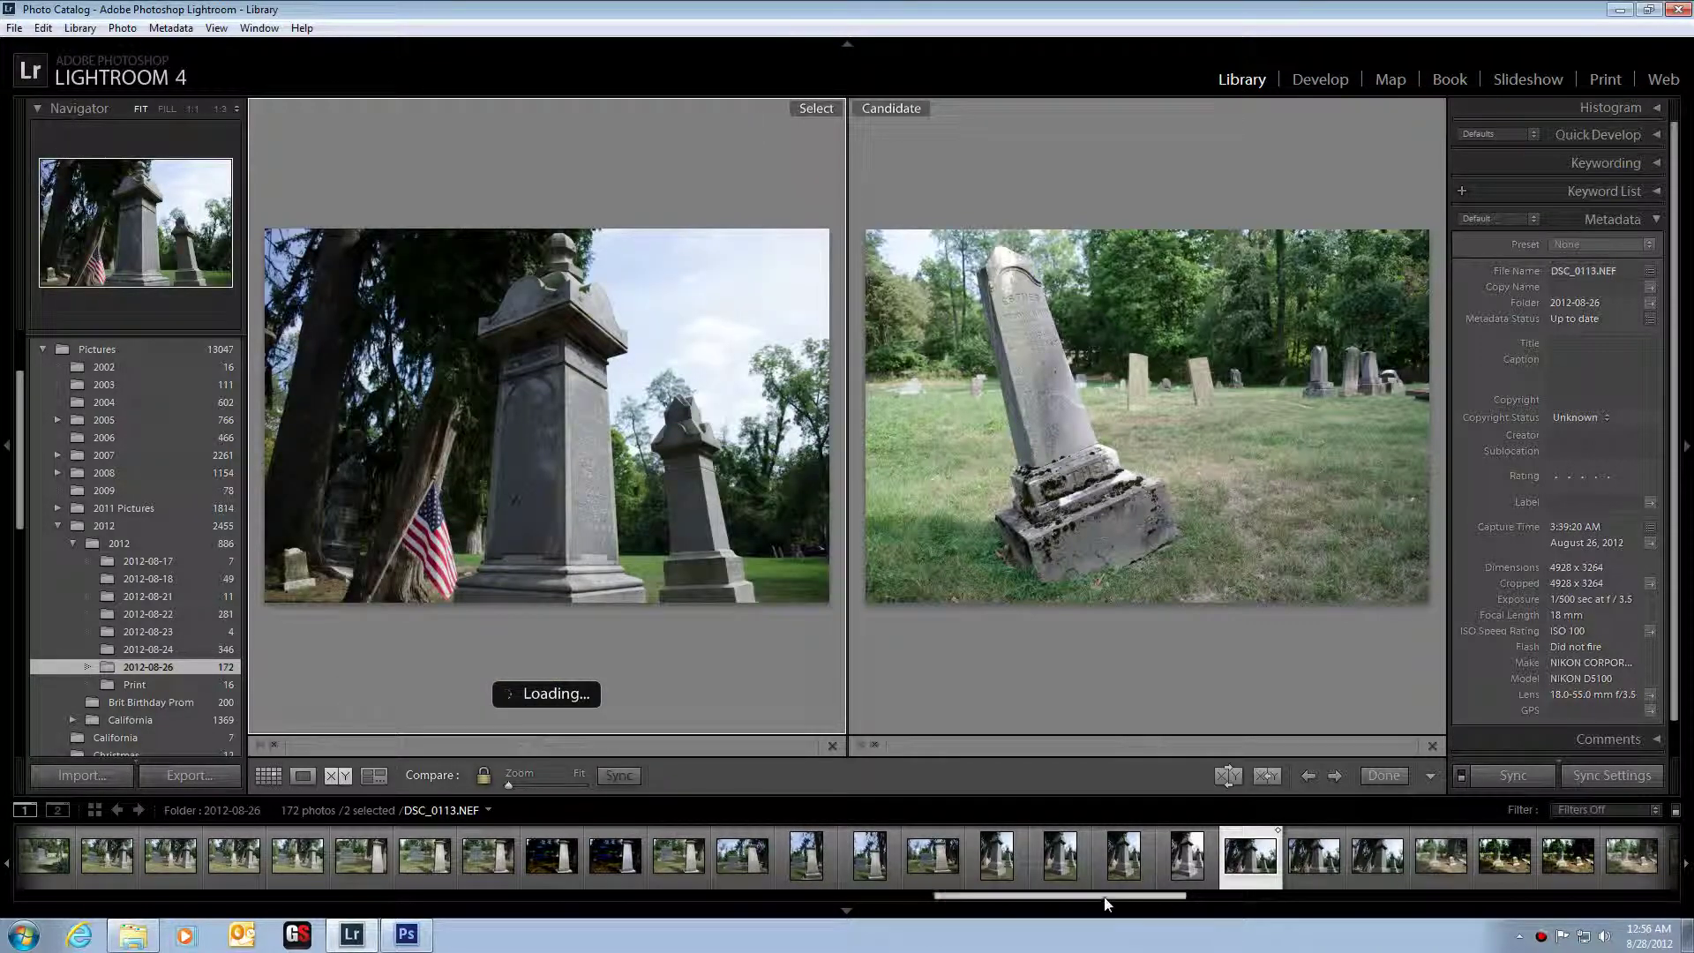
pyautogui.moveTo(1107, 897); pyautogui.dragTo(656, 936)
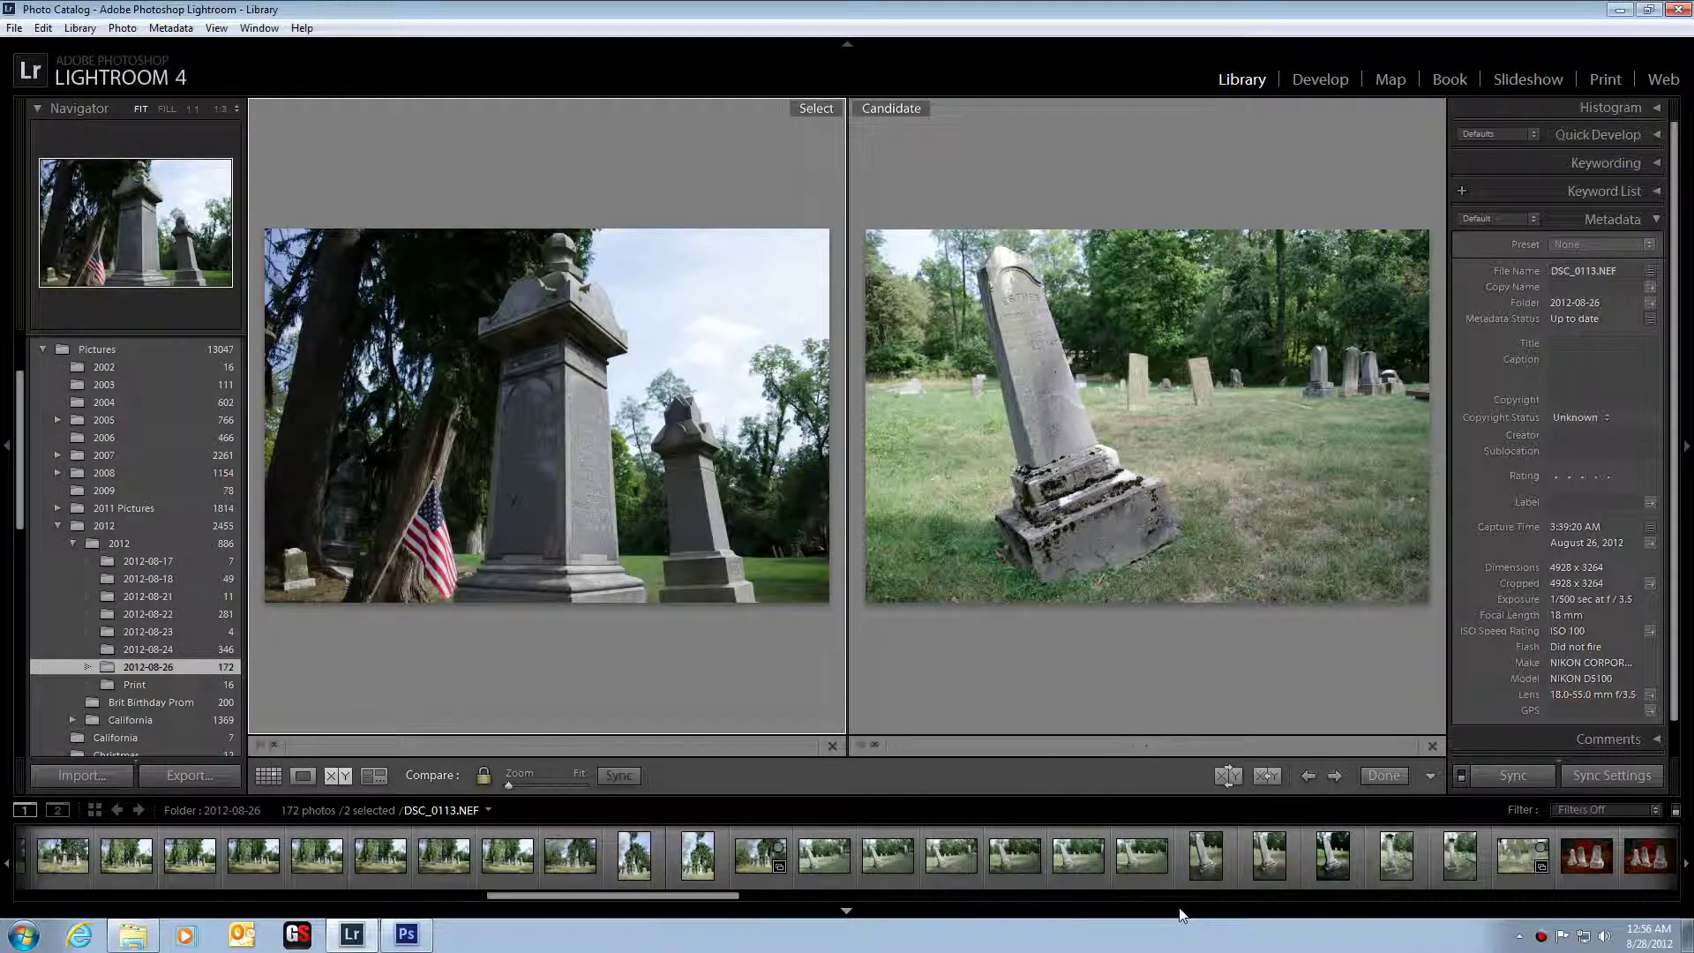
pyautogui.click(1067, 860)
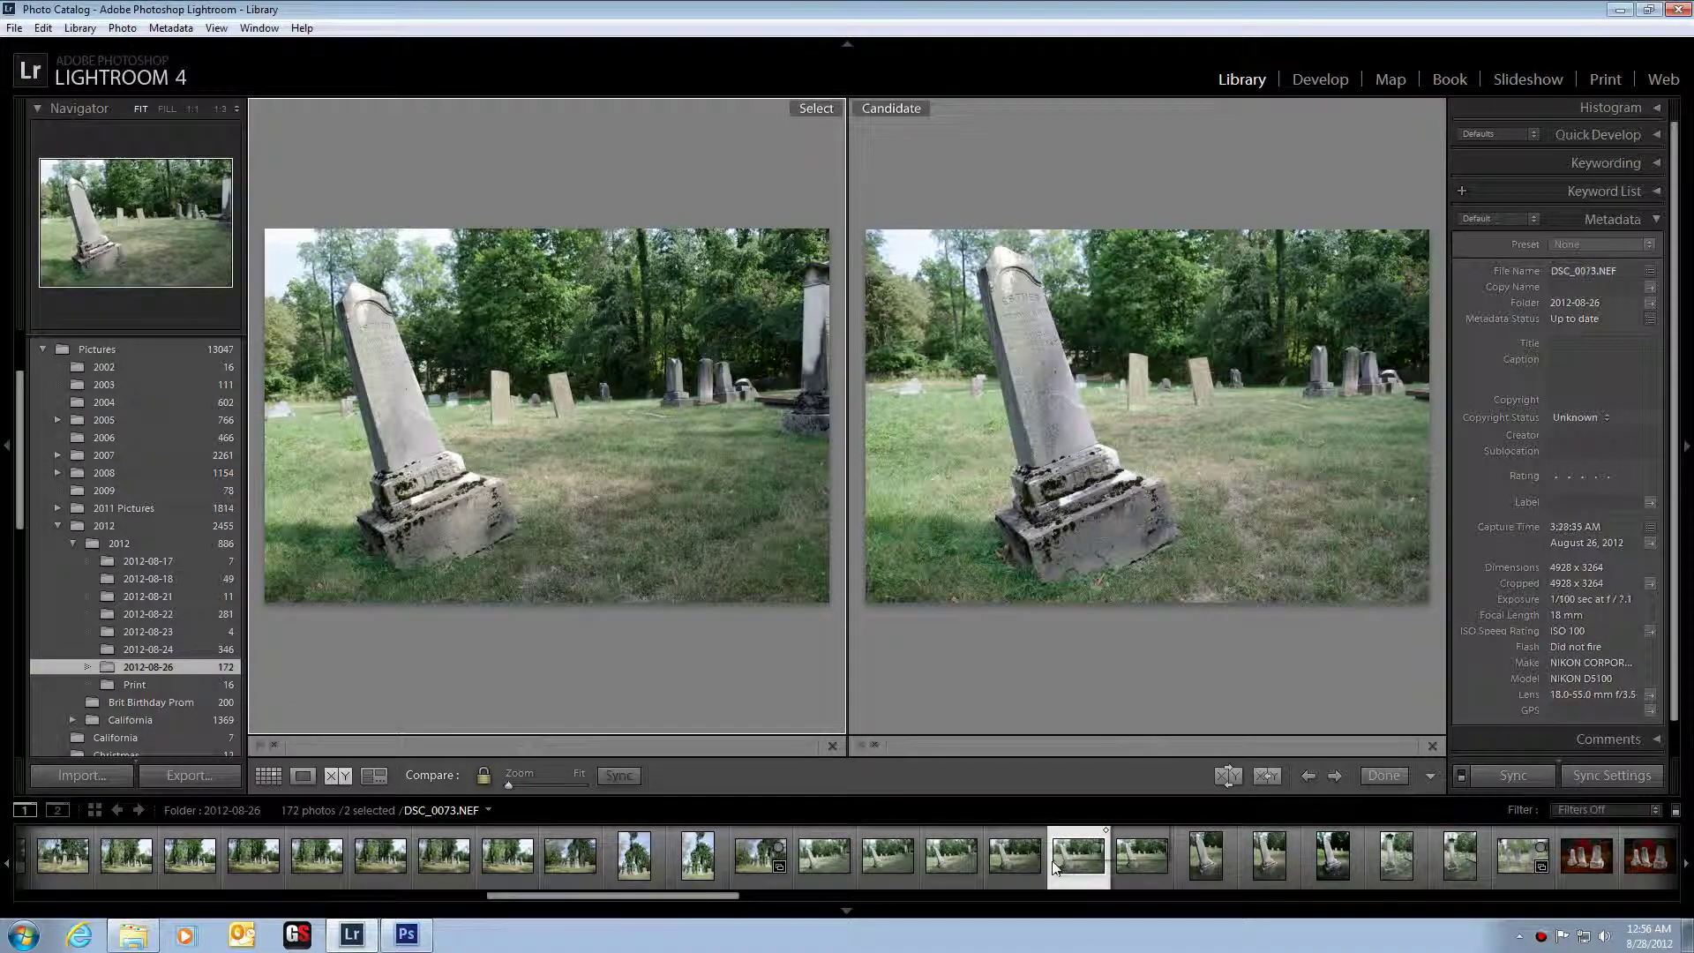
# - Send the leaning gravestone photo DSC_0082.NEF to Photoshop for editing and reset the foreground and background colors to their defaults
pyautogui.scroll(-5, 1066, 857)
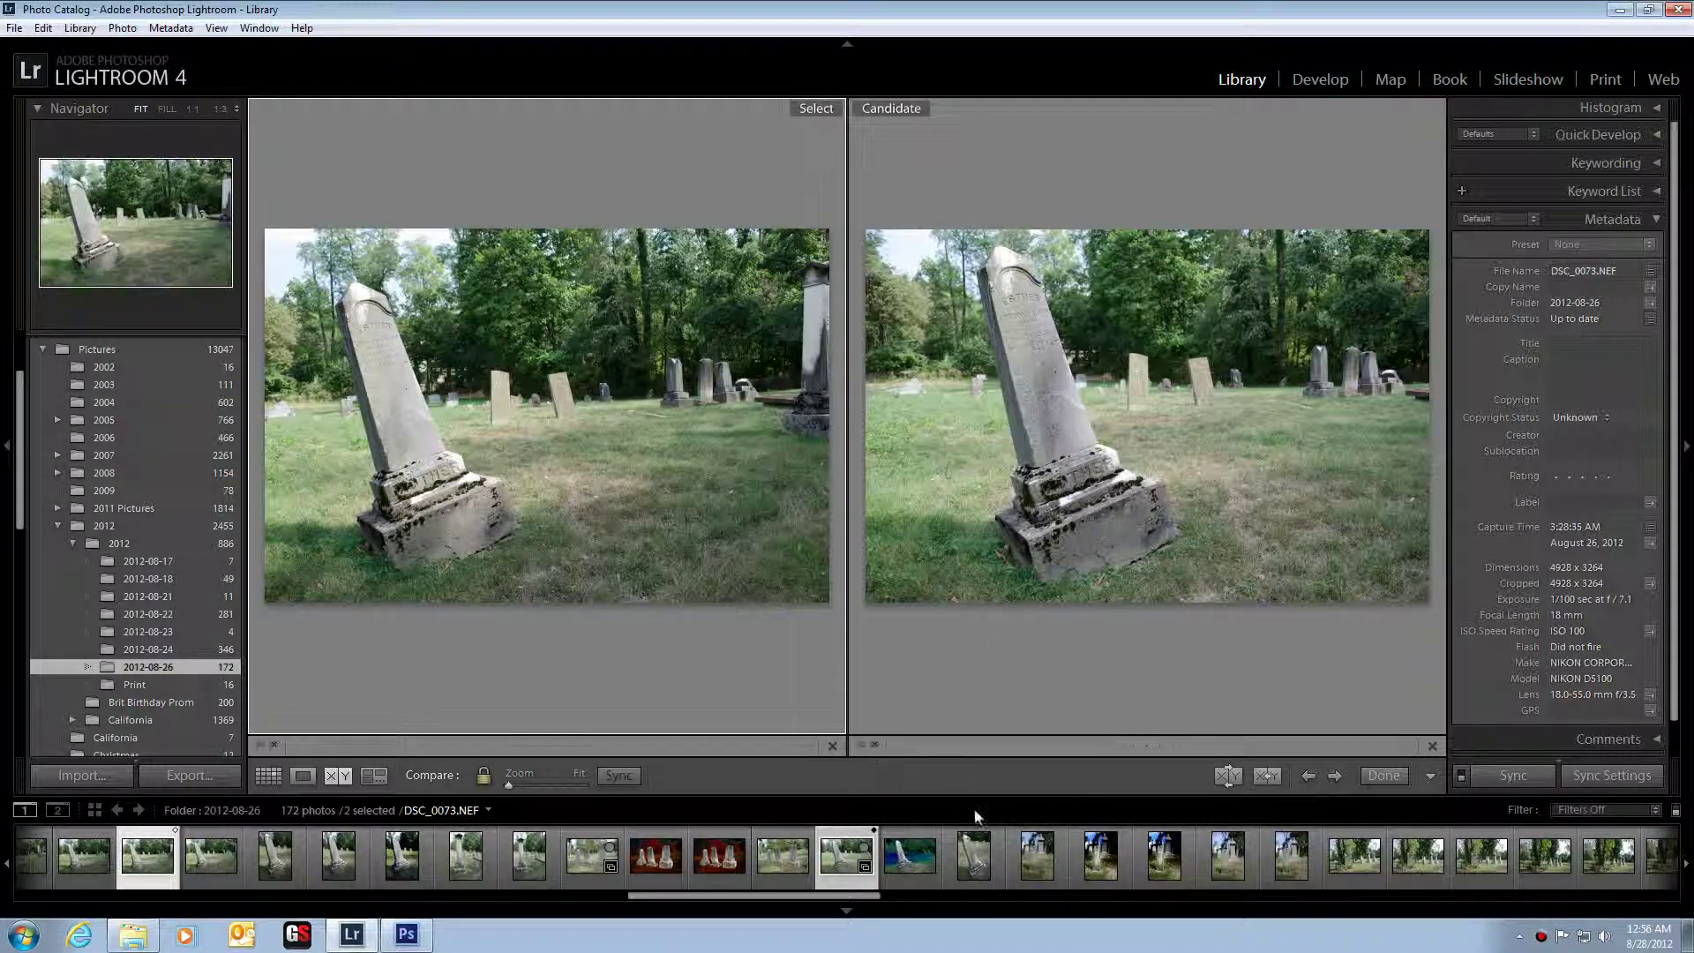
pyautogui.click(988, 869)
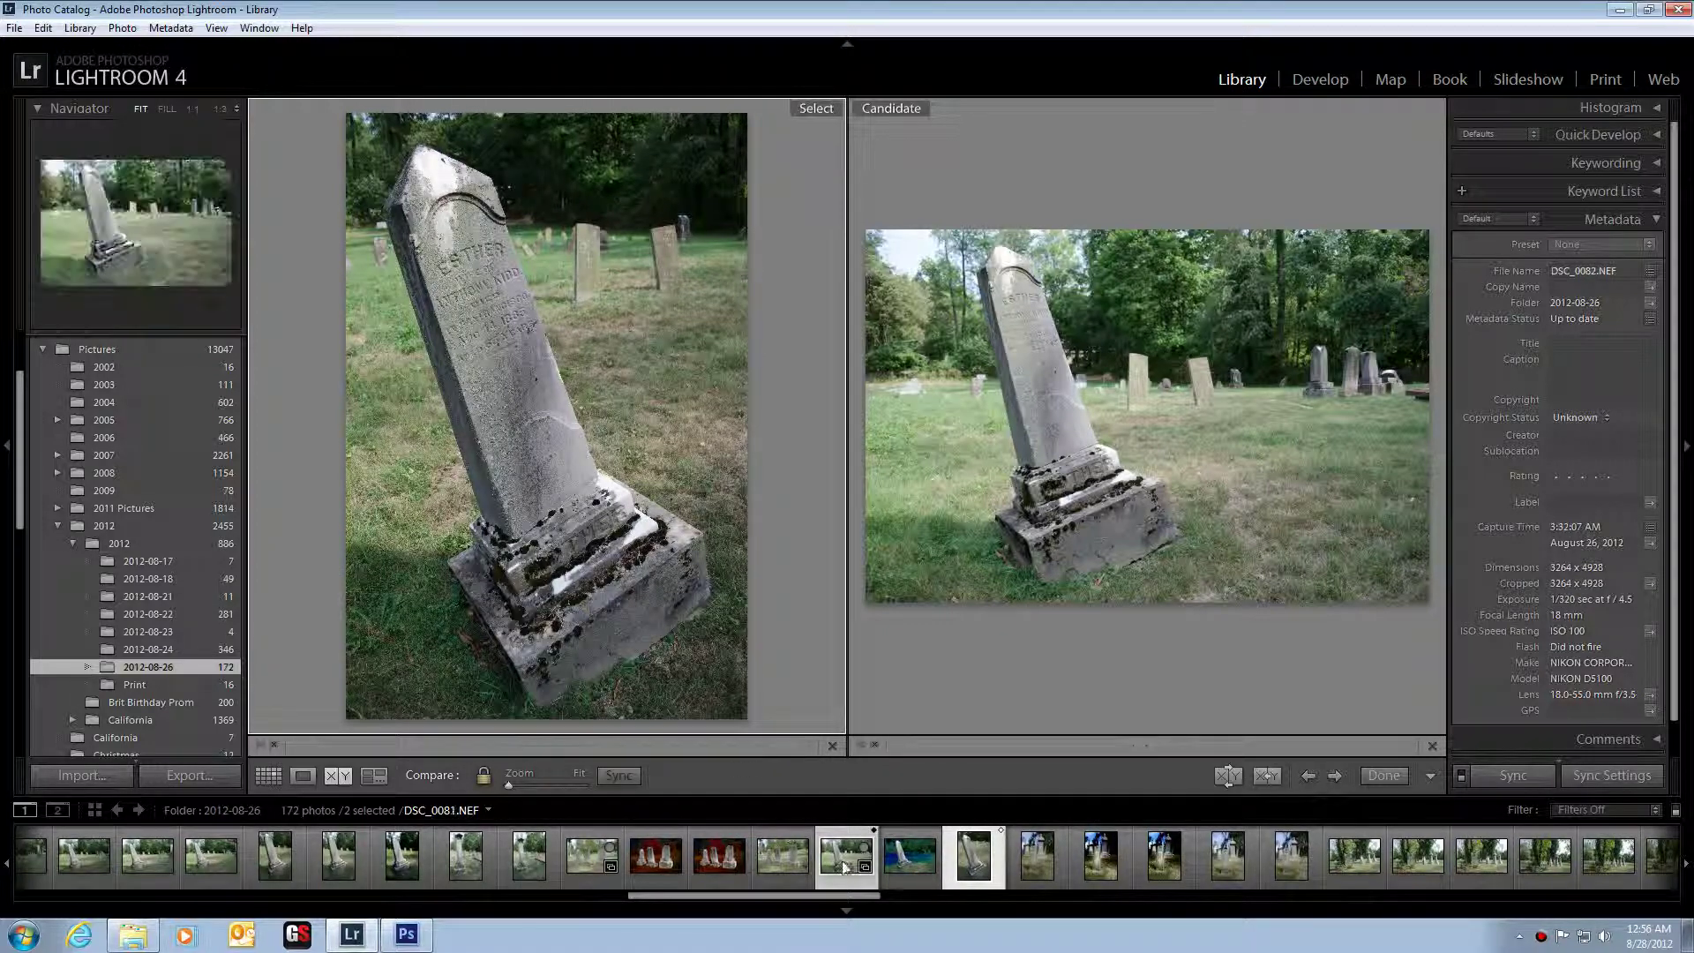
pyautogui.rightClick(977, 852)
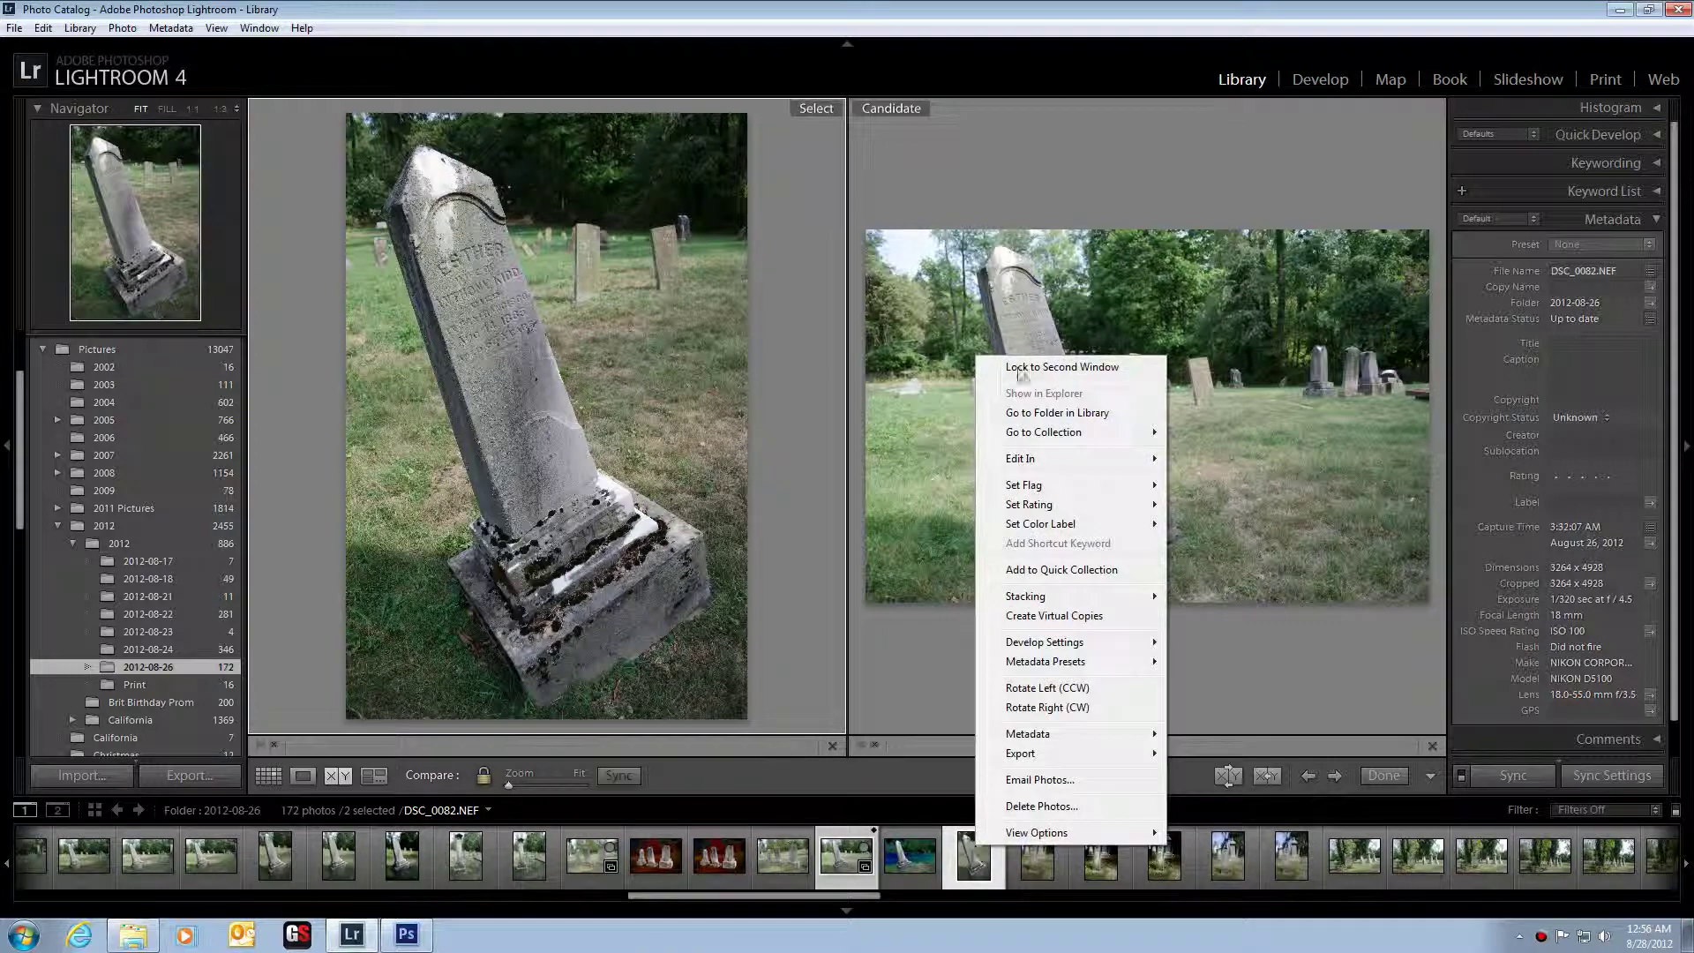
pyautogui.moveTo(1023, 461)
pyautogui.click(1256, 455)
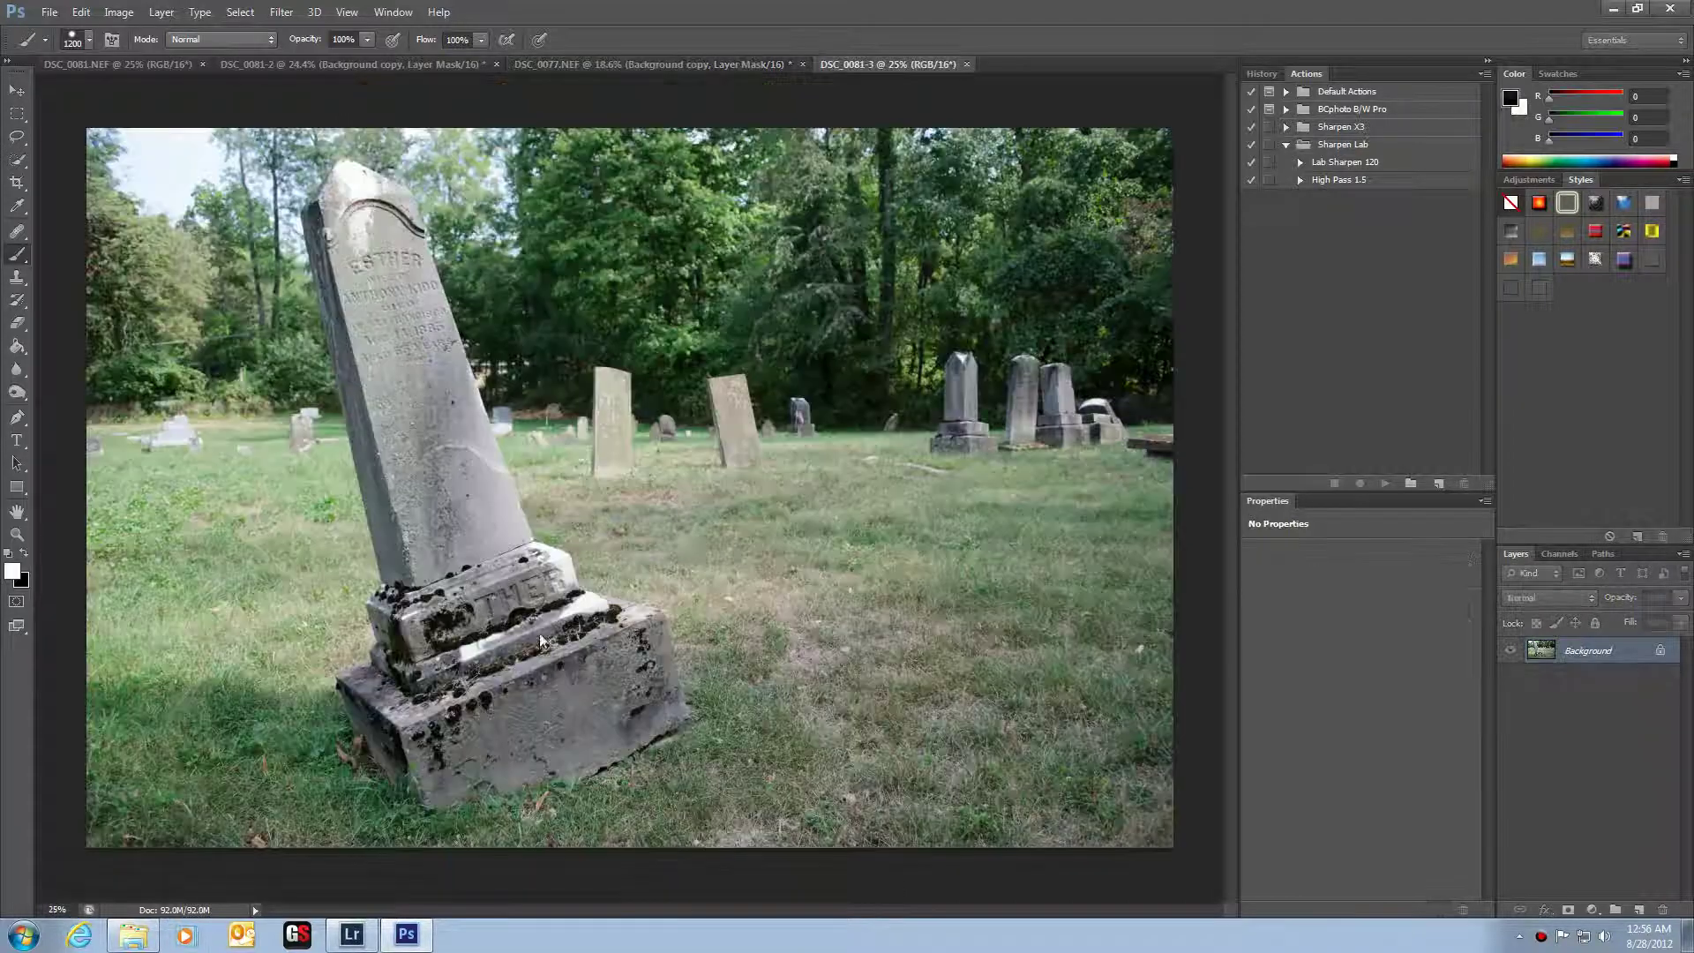
pyautogui.press('d')
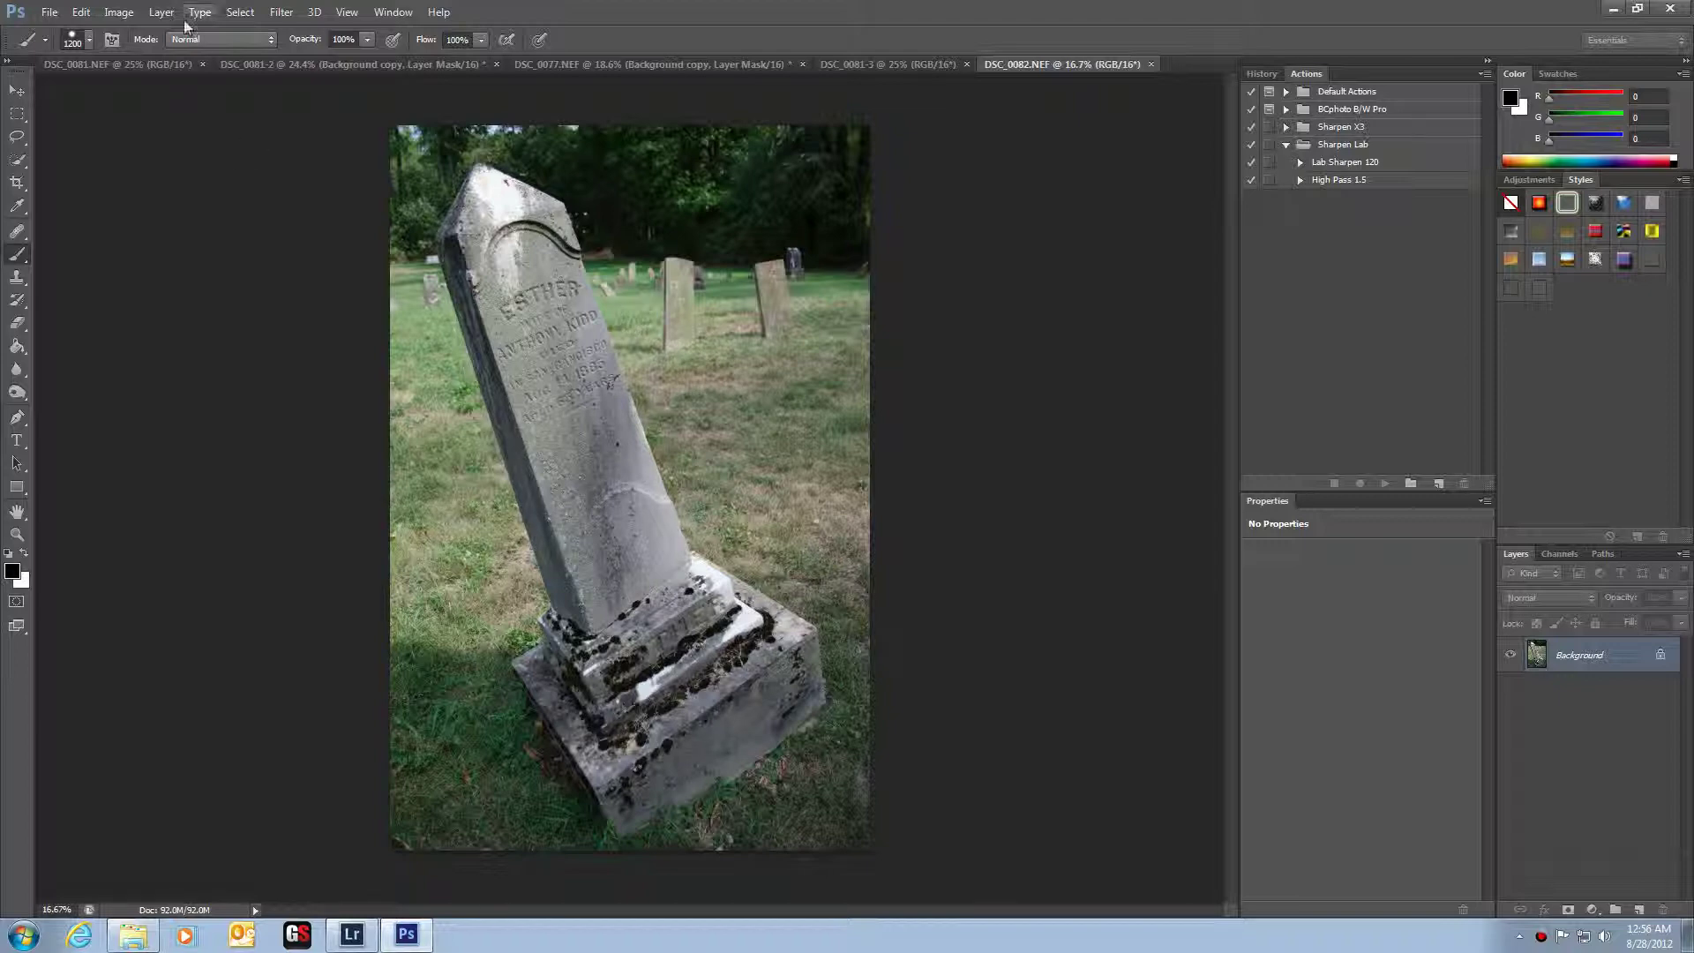
# - Apply a Levels adjustment to the photo with black input 14 and white input 241, fine-tuning the midtones
pyautogui.click(118, 12)
pyautogui.moveTo(206, 57)
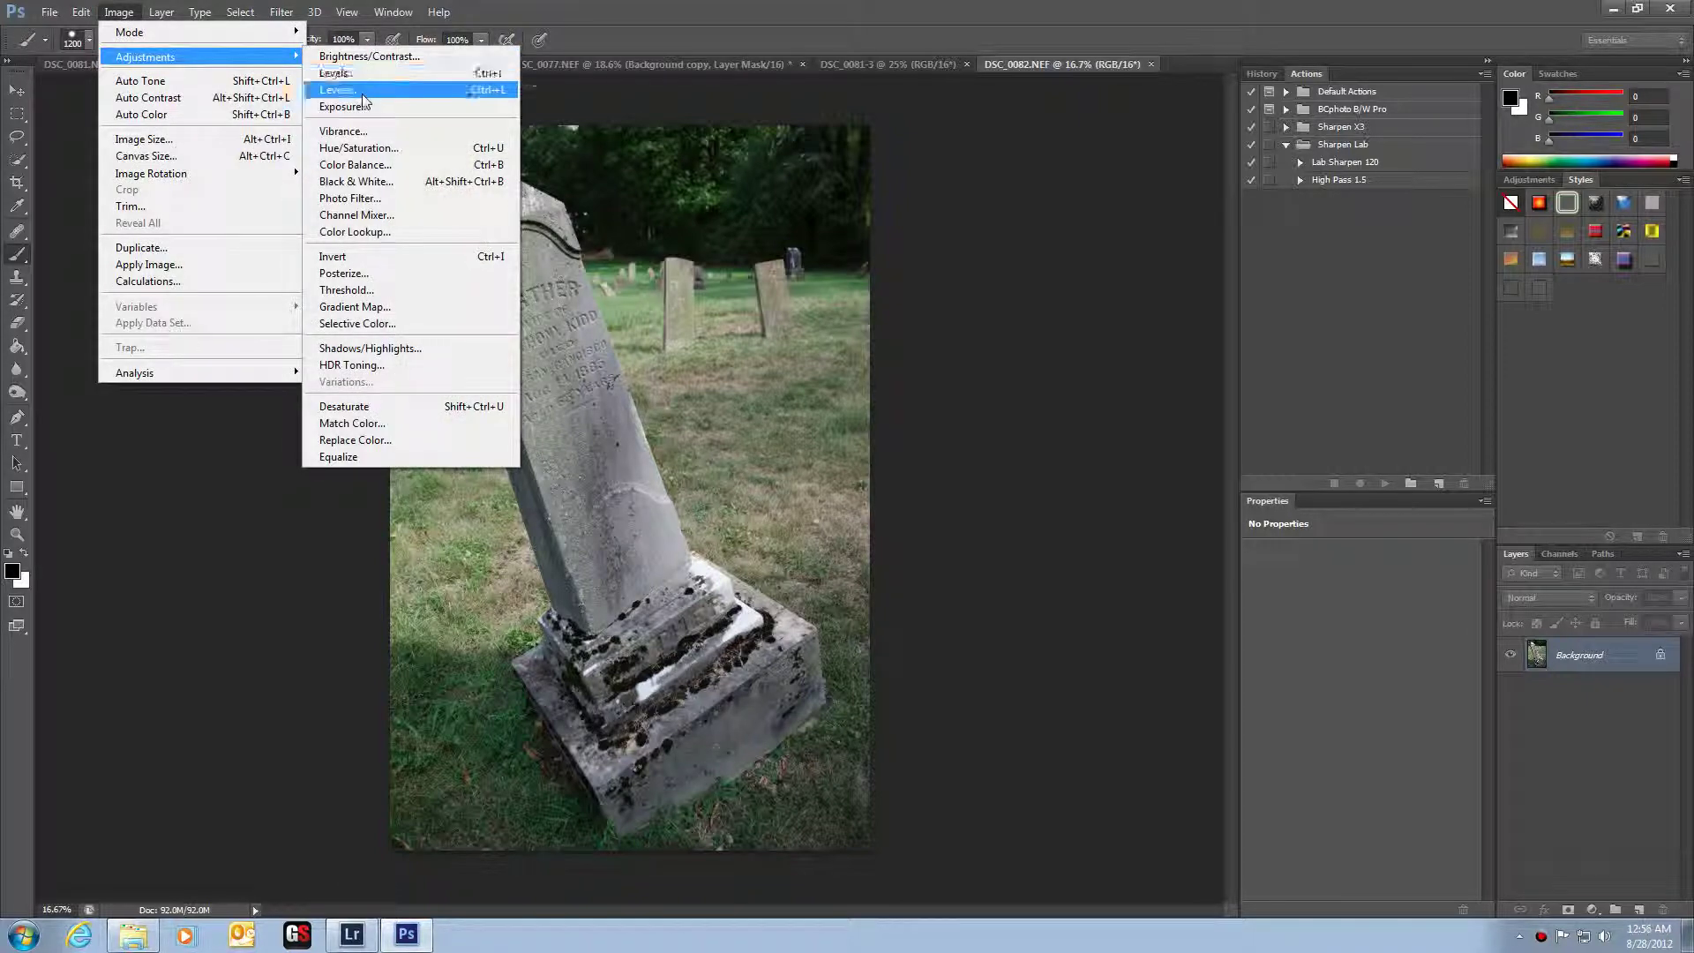
pyautogui.click(331, 73)
pyautogui.moveTo(987, 753); pyautogui.dragTo(998, 755)
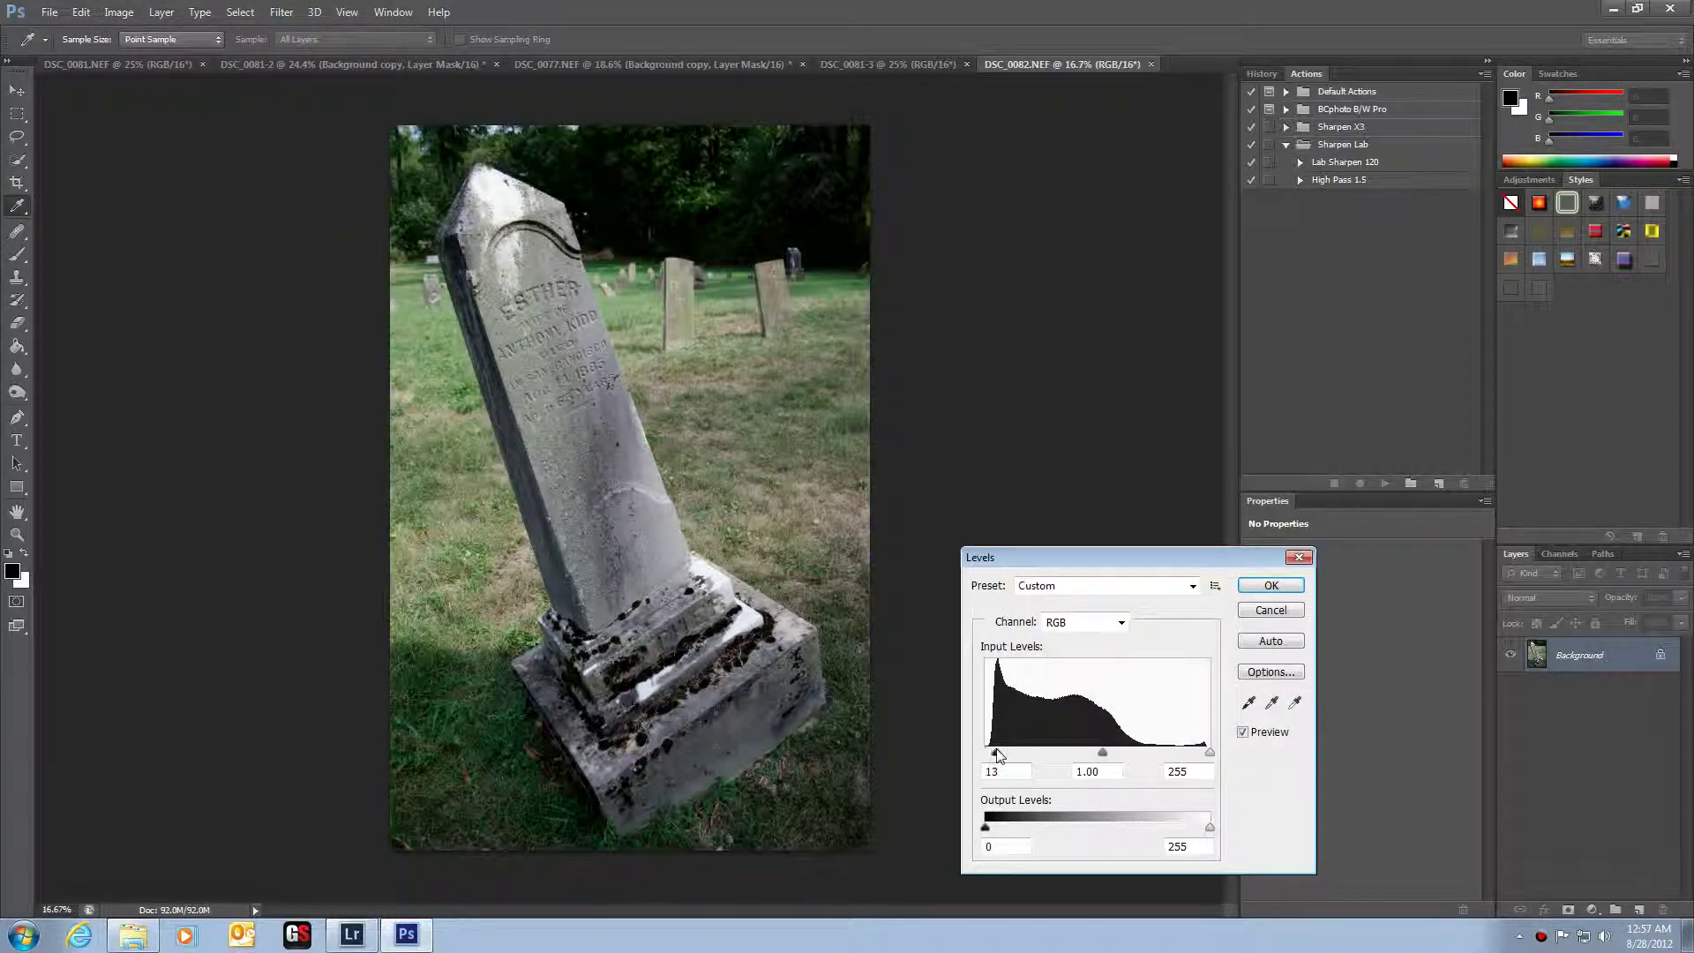
pyautogui.moveTo(1209, 754); pyautogui.dragTo(1198, 754)
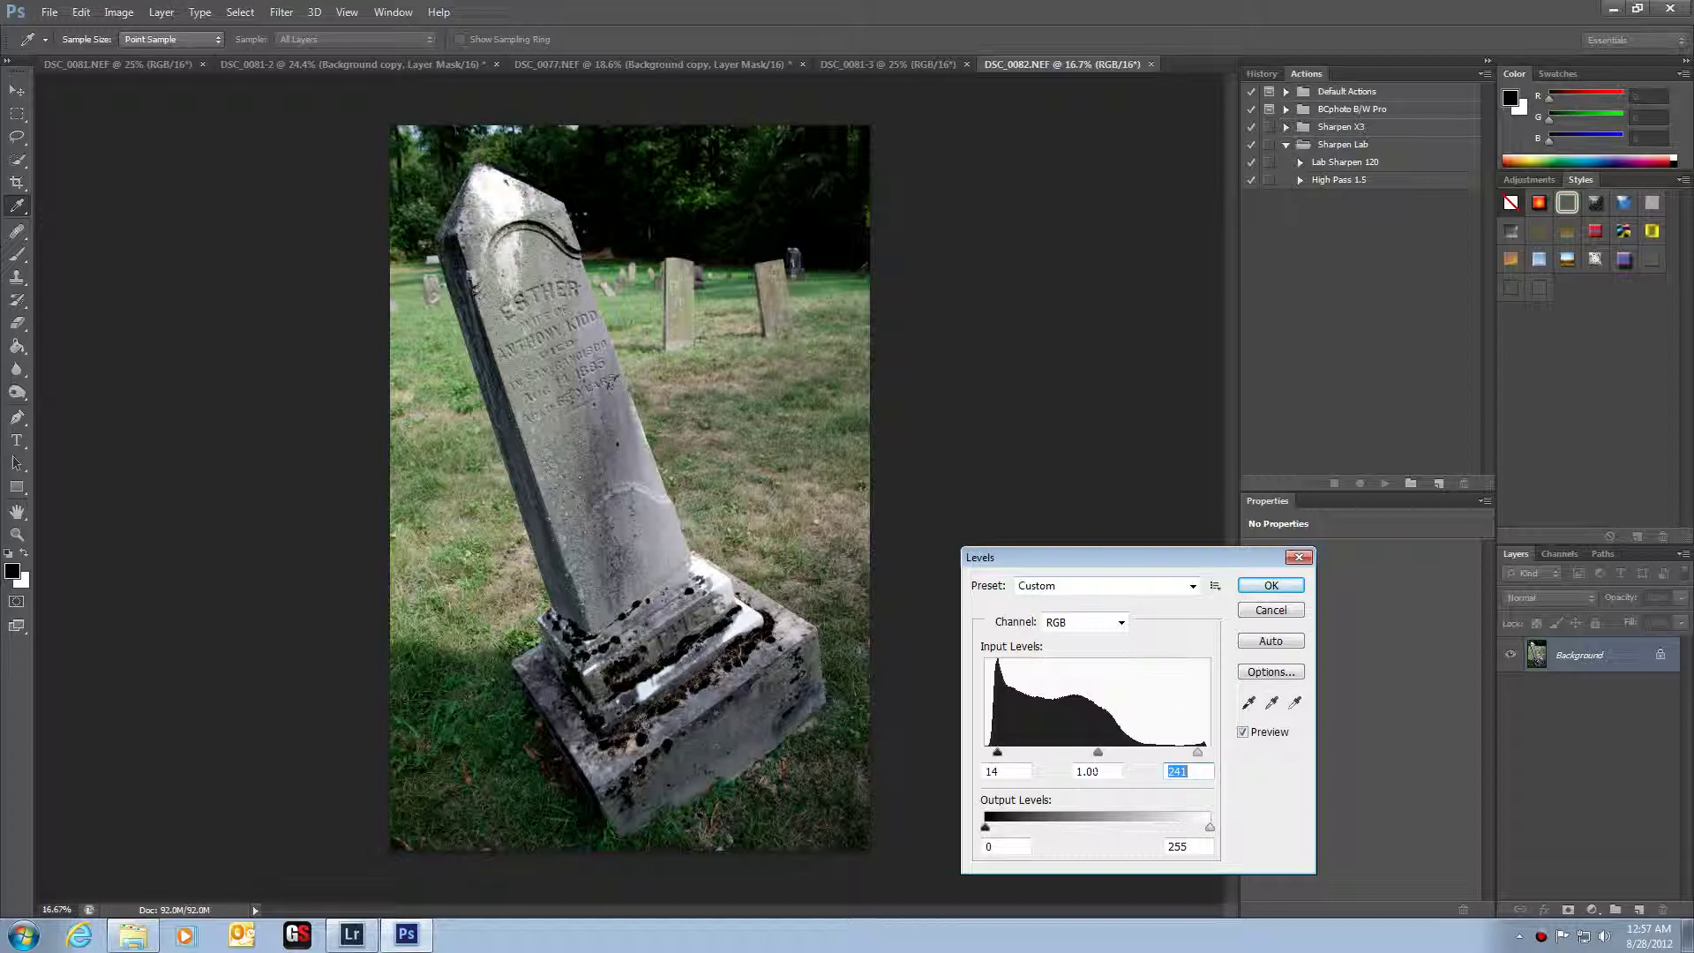
pyautogui.moveTo(1098, 756); pyautogui.dragTo(1108, 756)
pyautogui.moveTo(1102, 759); pyautogui.dragTo(1095, 758)
pyautogui.click(1264, 589)
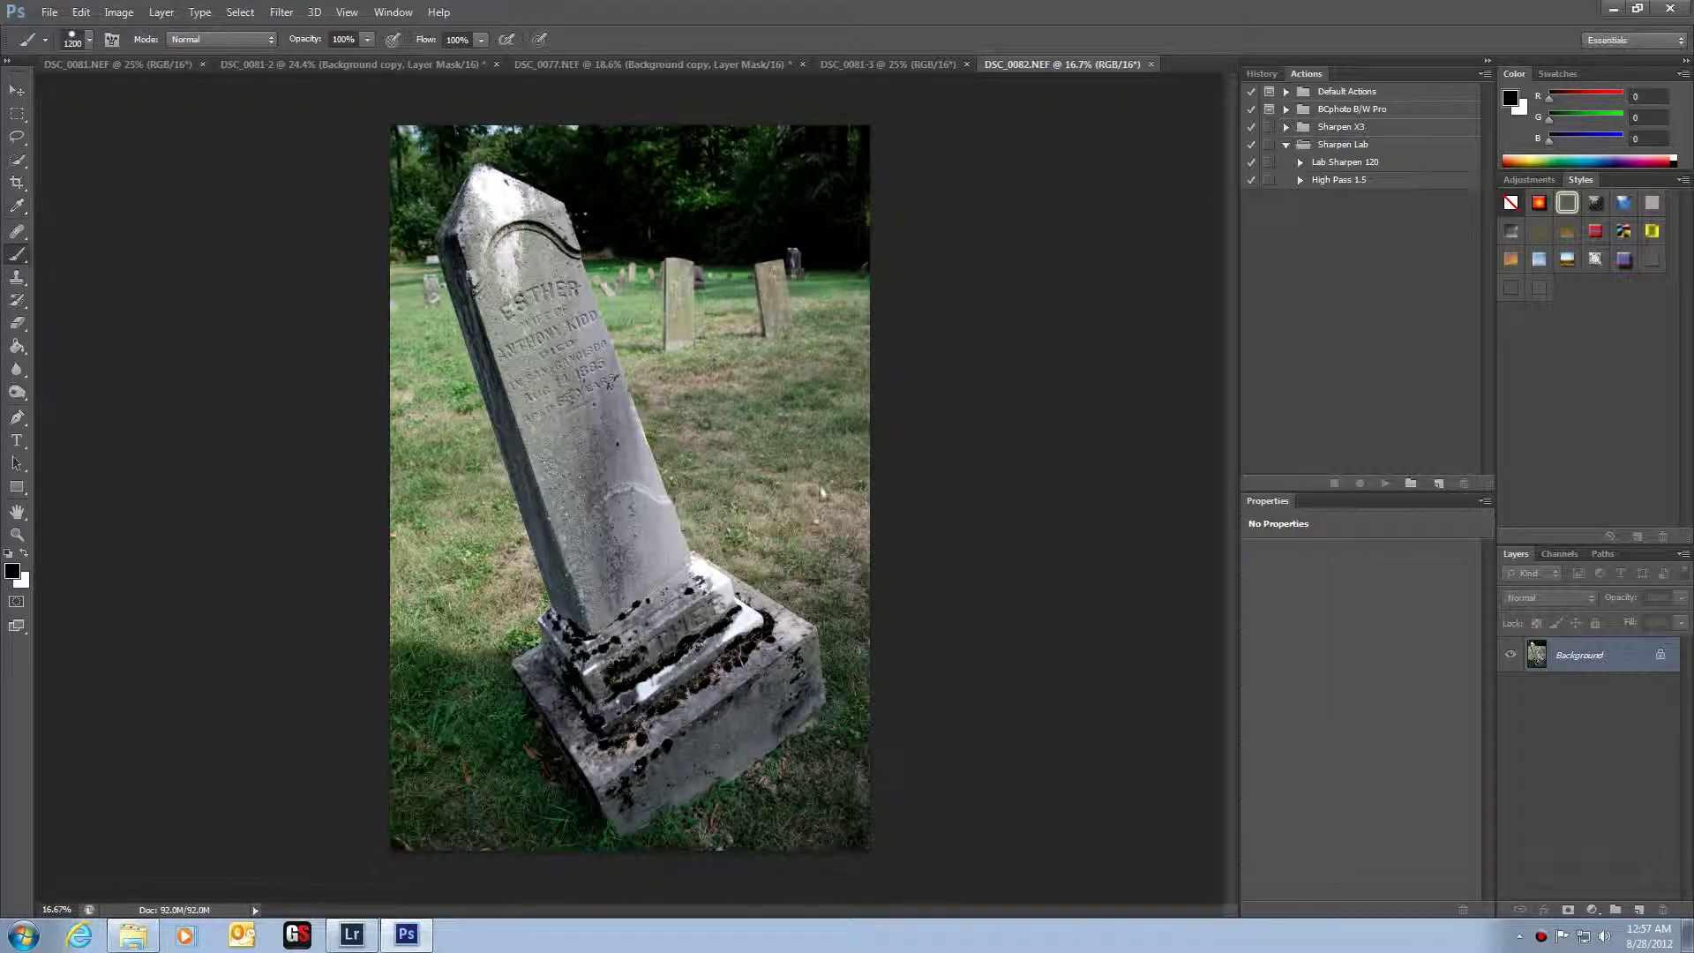
# - Apply a Brightness/Contrast adjustment with brightness 17 and contrast 28
pyautogui.click(118, 12)
pyautogui.moveTo(140, 56)
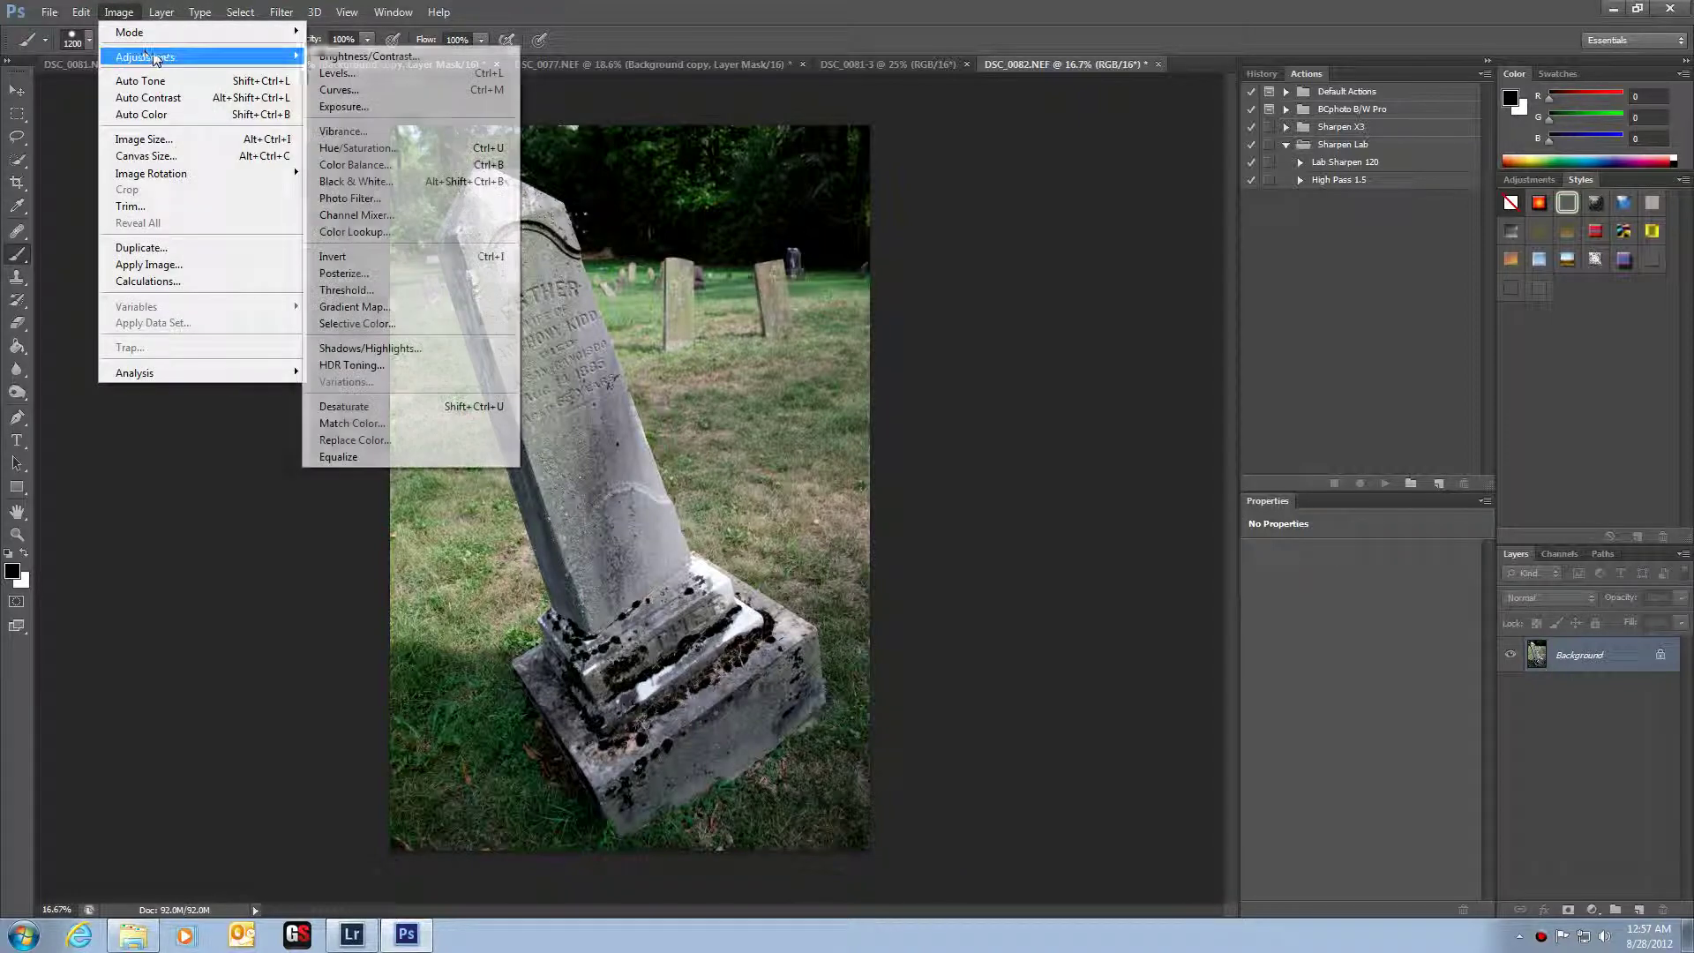
pyautogui.click(362, 56)
pyautogui.moveTo(1191, 488); pyautogui.dragTo(1217, 536)
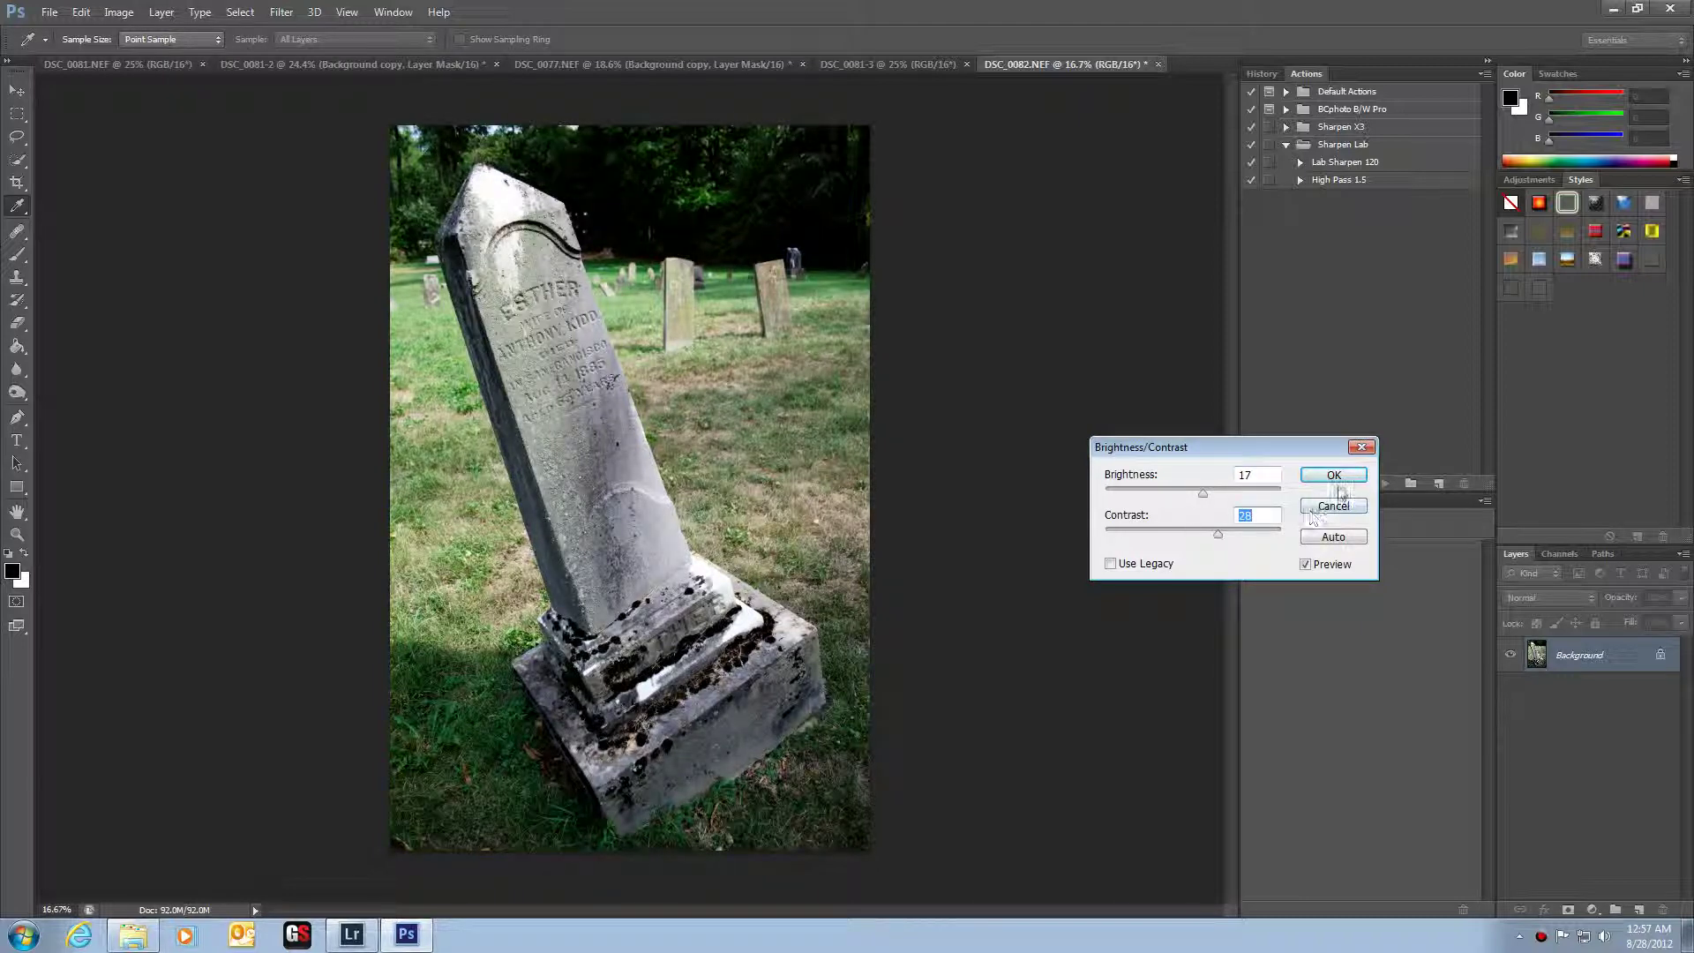
pyautogui.click(1332, 478)
# - Duplicate the Background layer within the same document and toggle the original layer's visibility off and on
pyautogui.press('b')
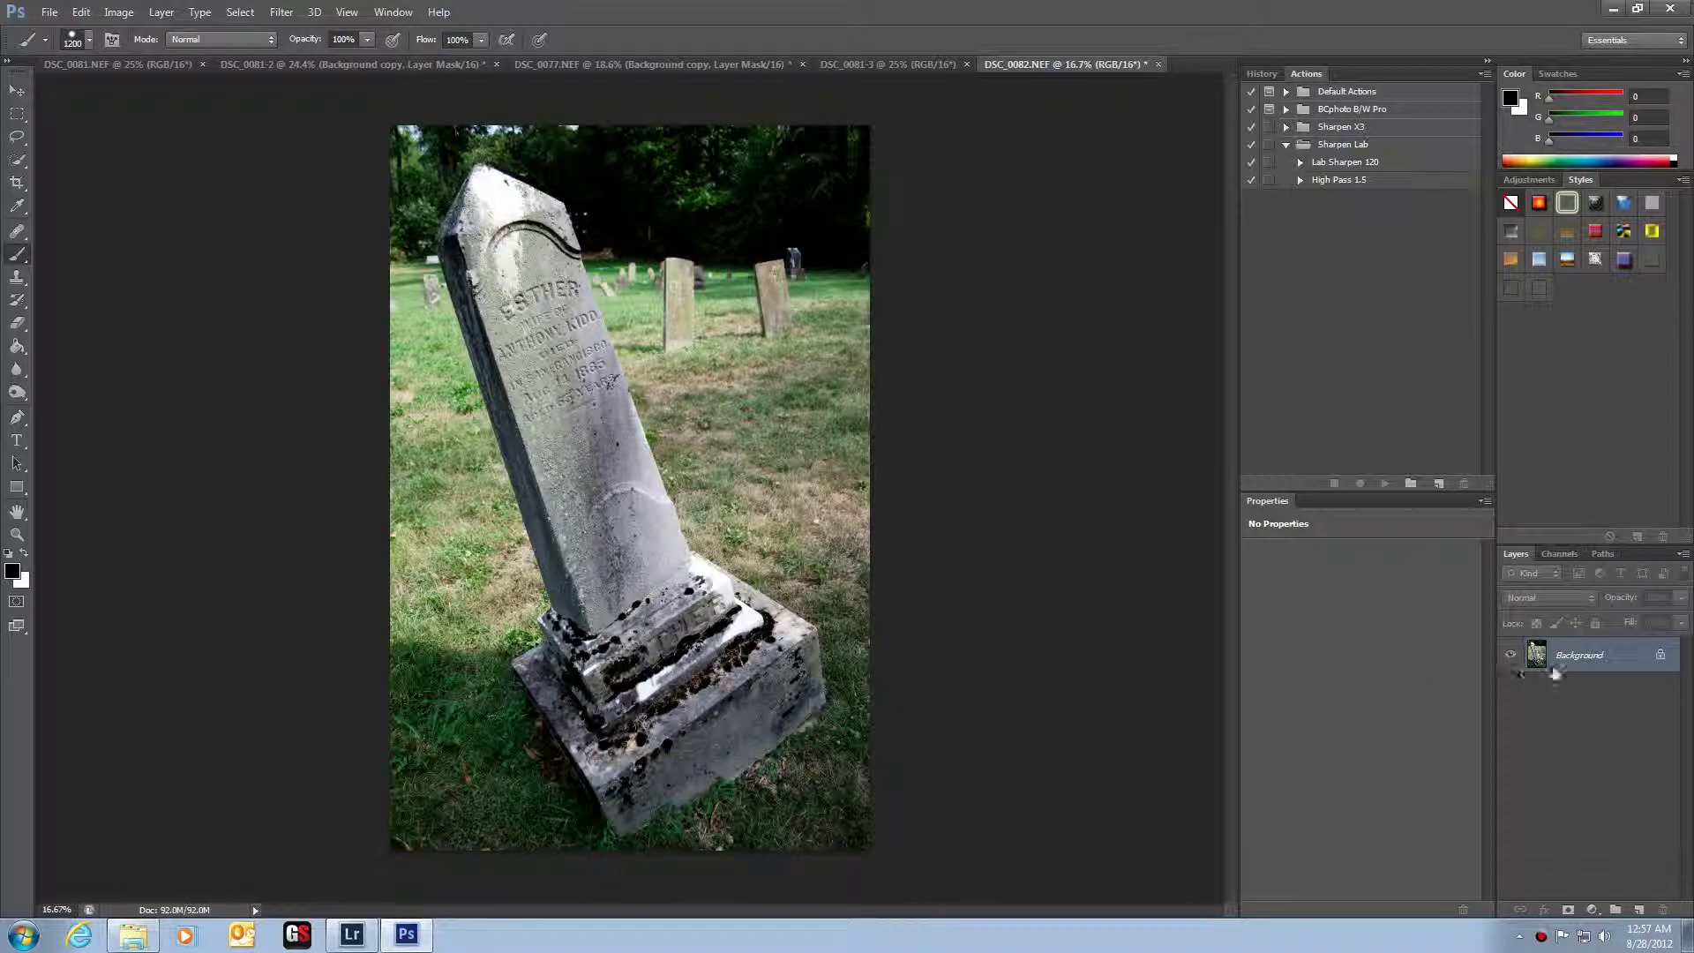
pyautogui.rightClick(1575, 658)
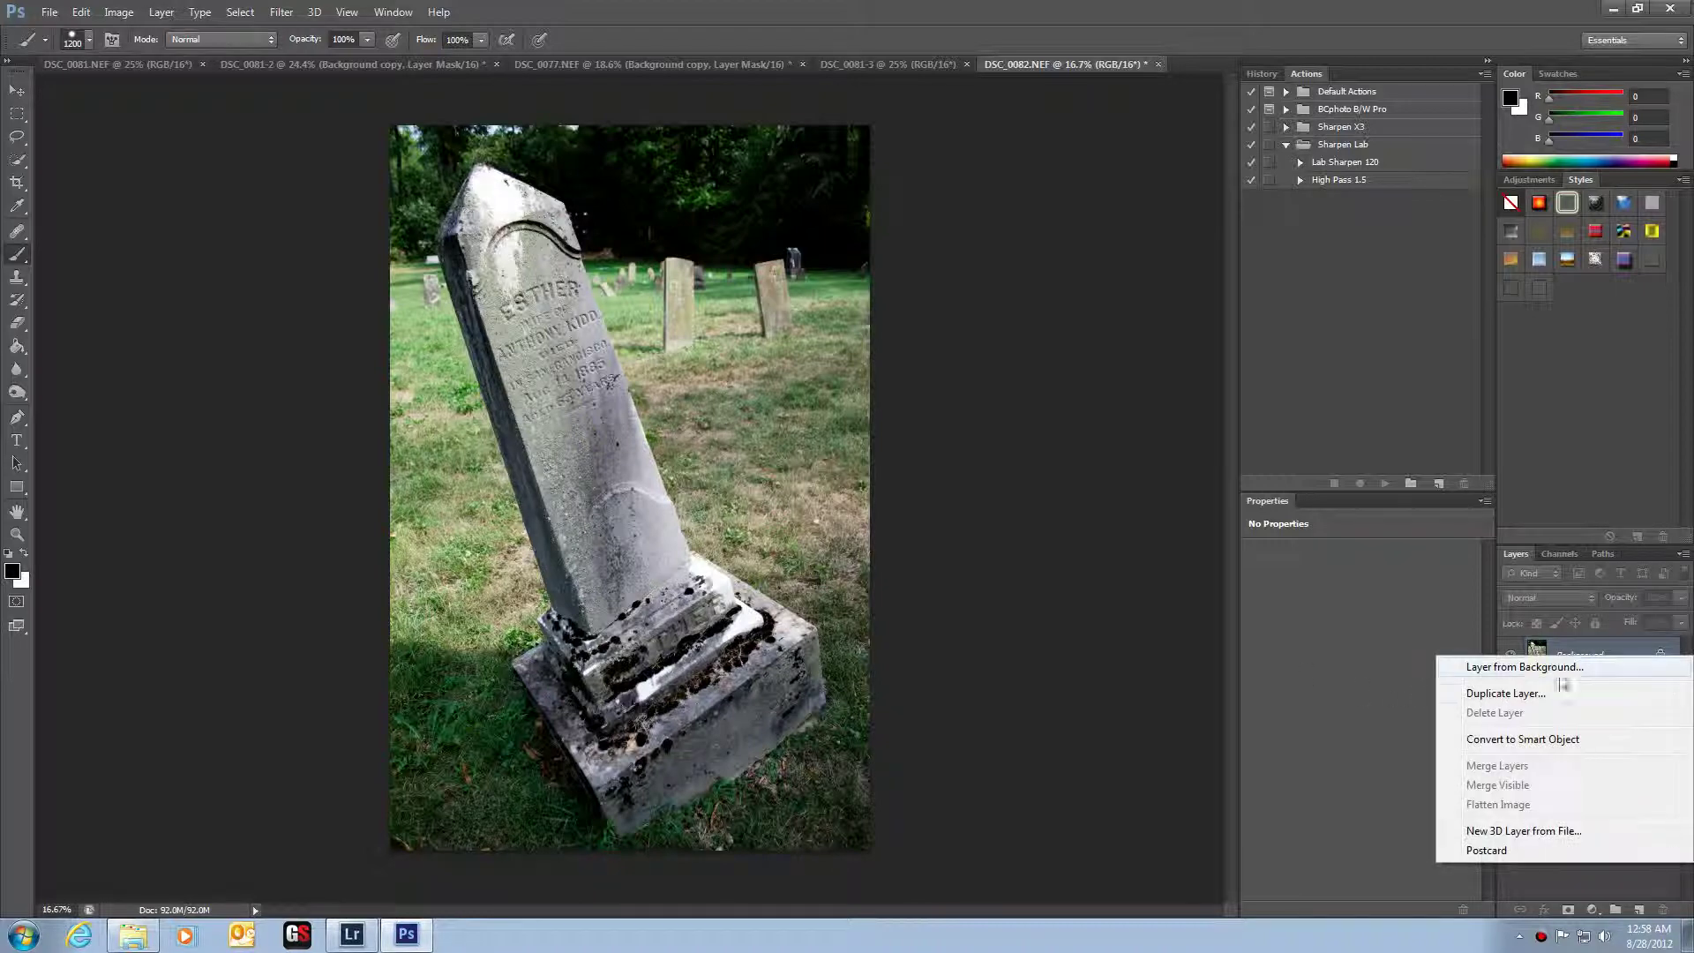
pyautogui.click(1553, 692)
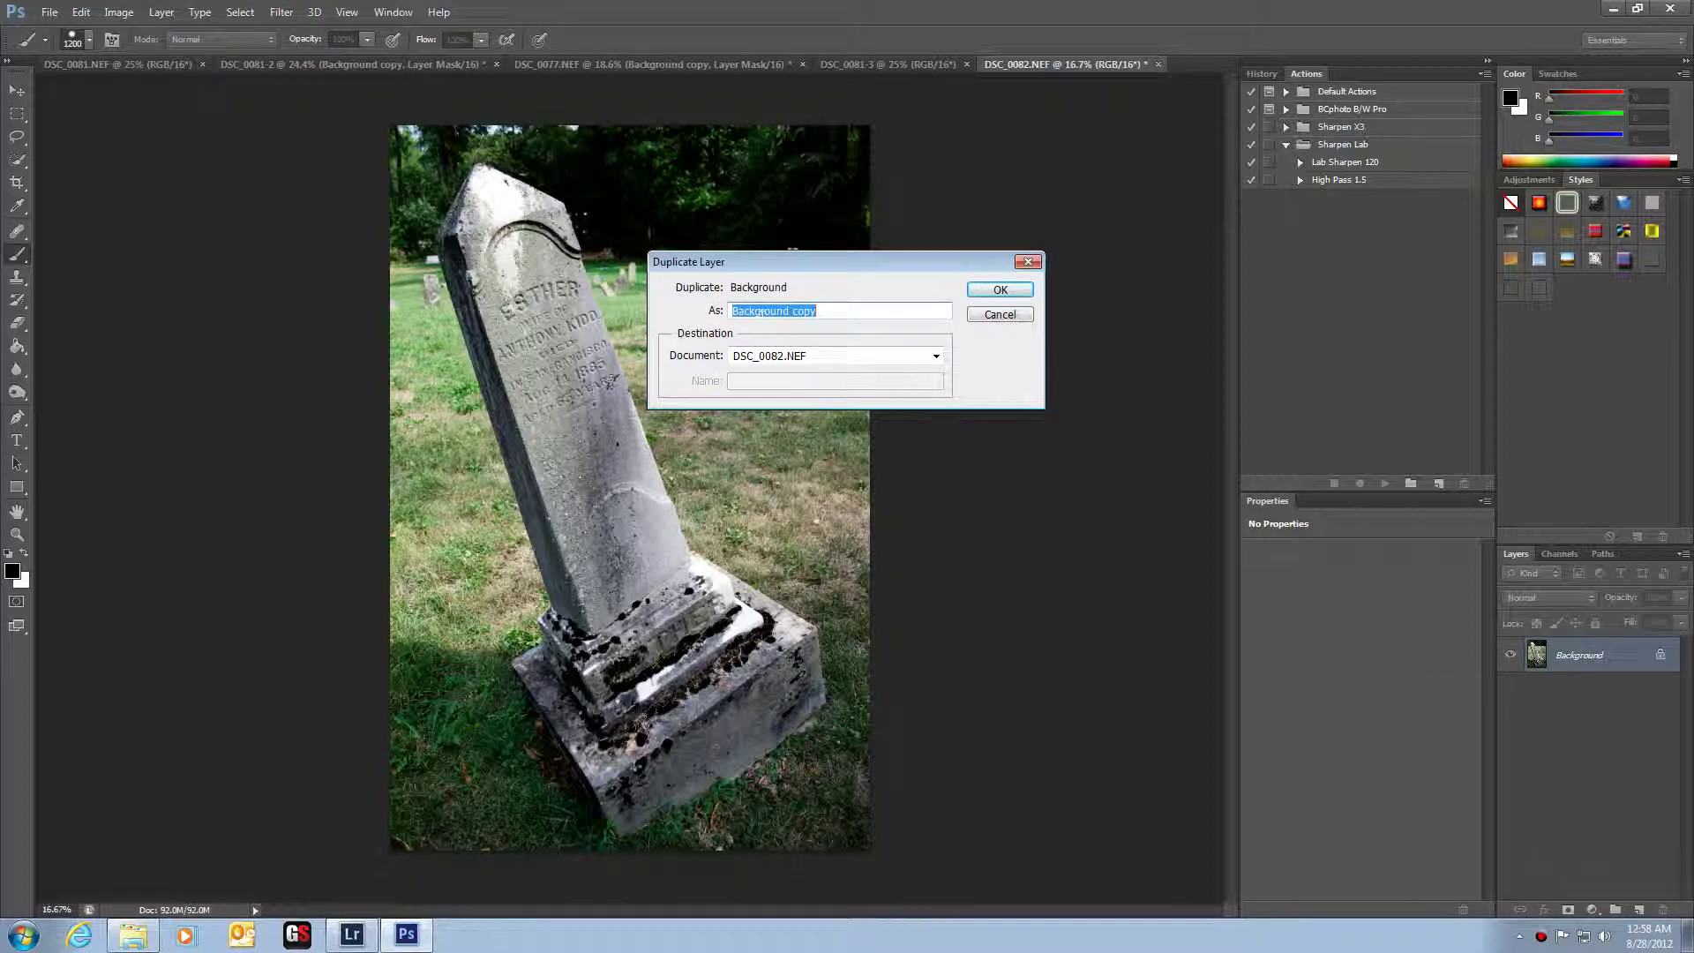
pyautogui.click(991, 293)
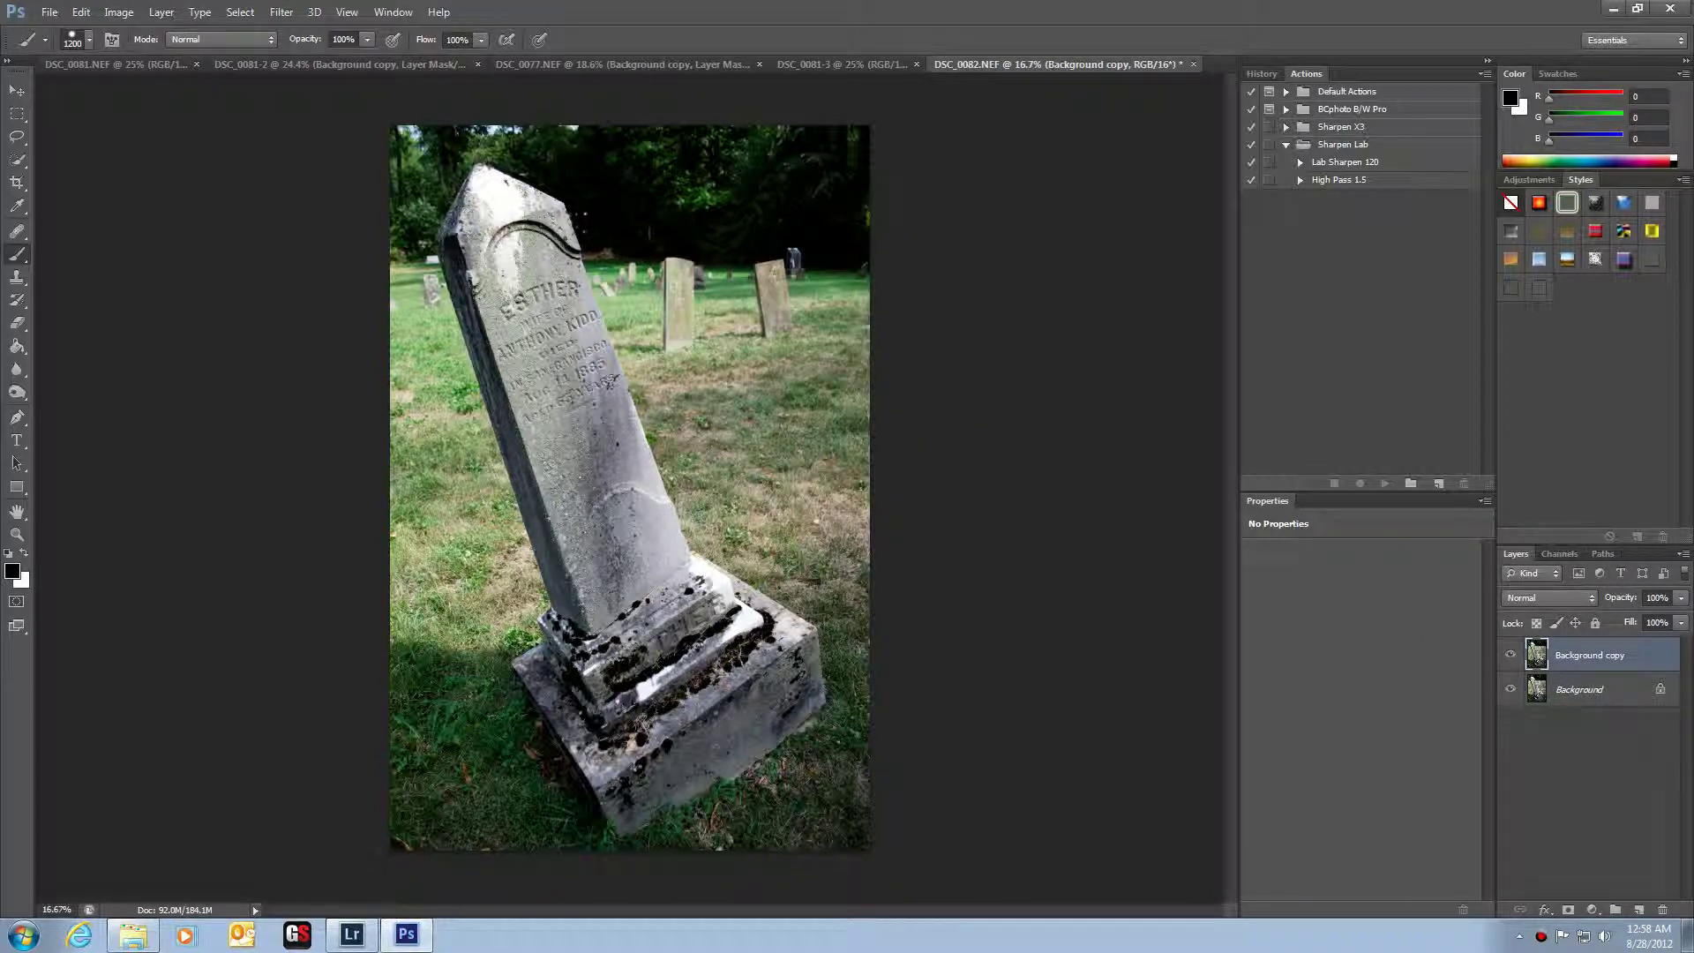
pyautogui.click(1511, 690)
pyautogui.click(1510, 689)
# - Apply a Hue/Saturation adjustment to the Background copy layer with hue +81 and saturation +24
pyautogui.click(119, 13)
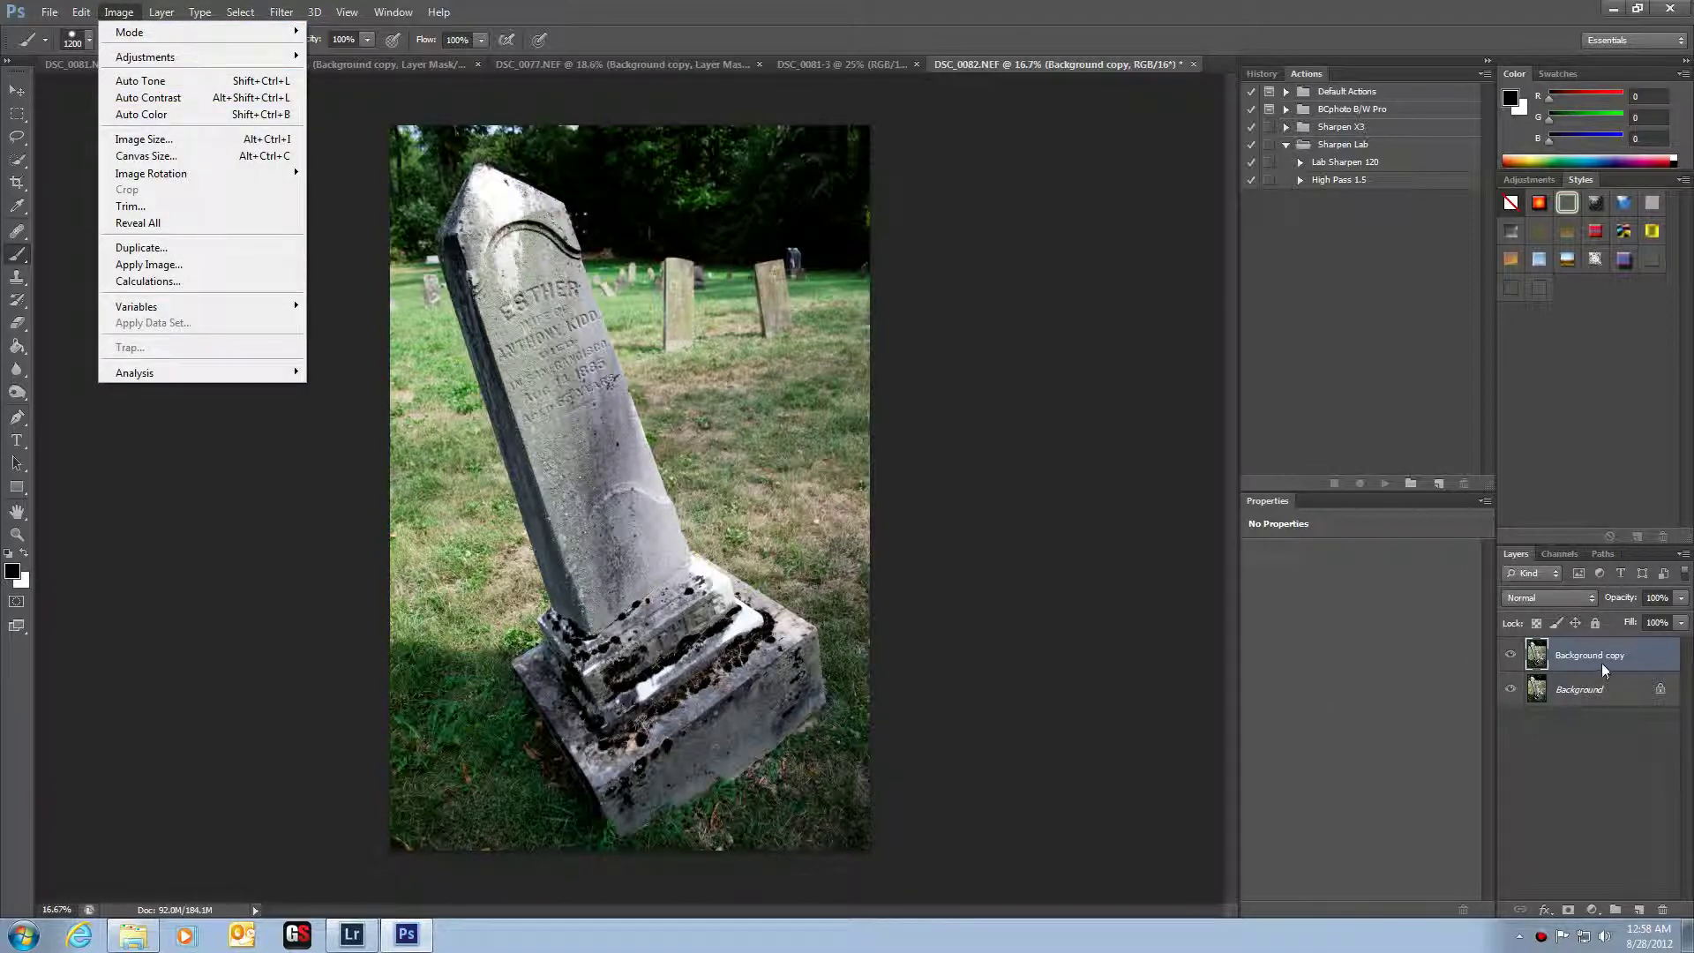
pyautogui.moveTo(180, 60)
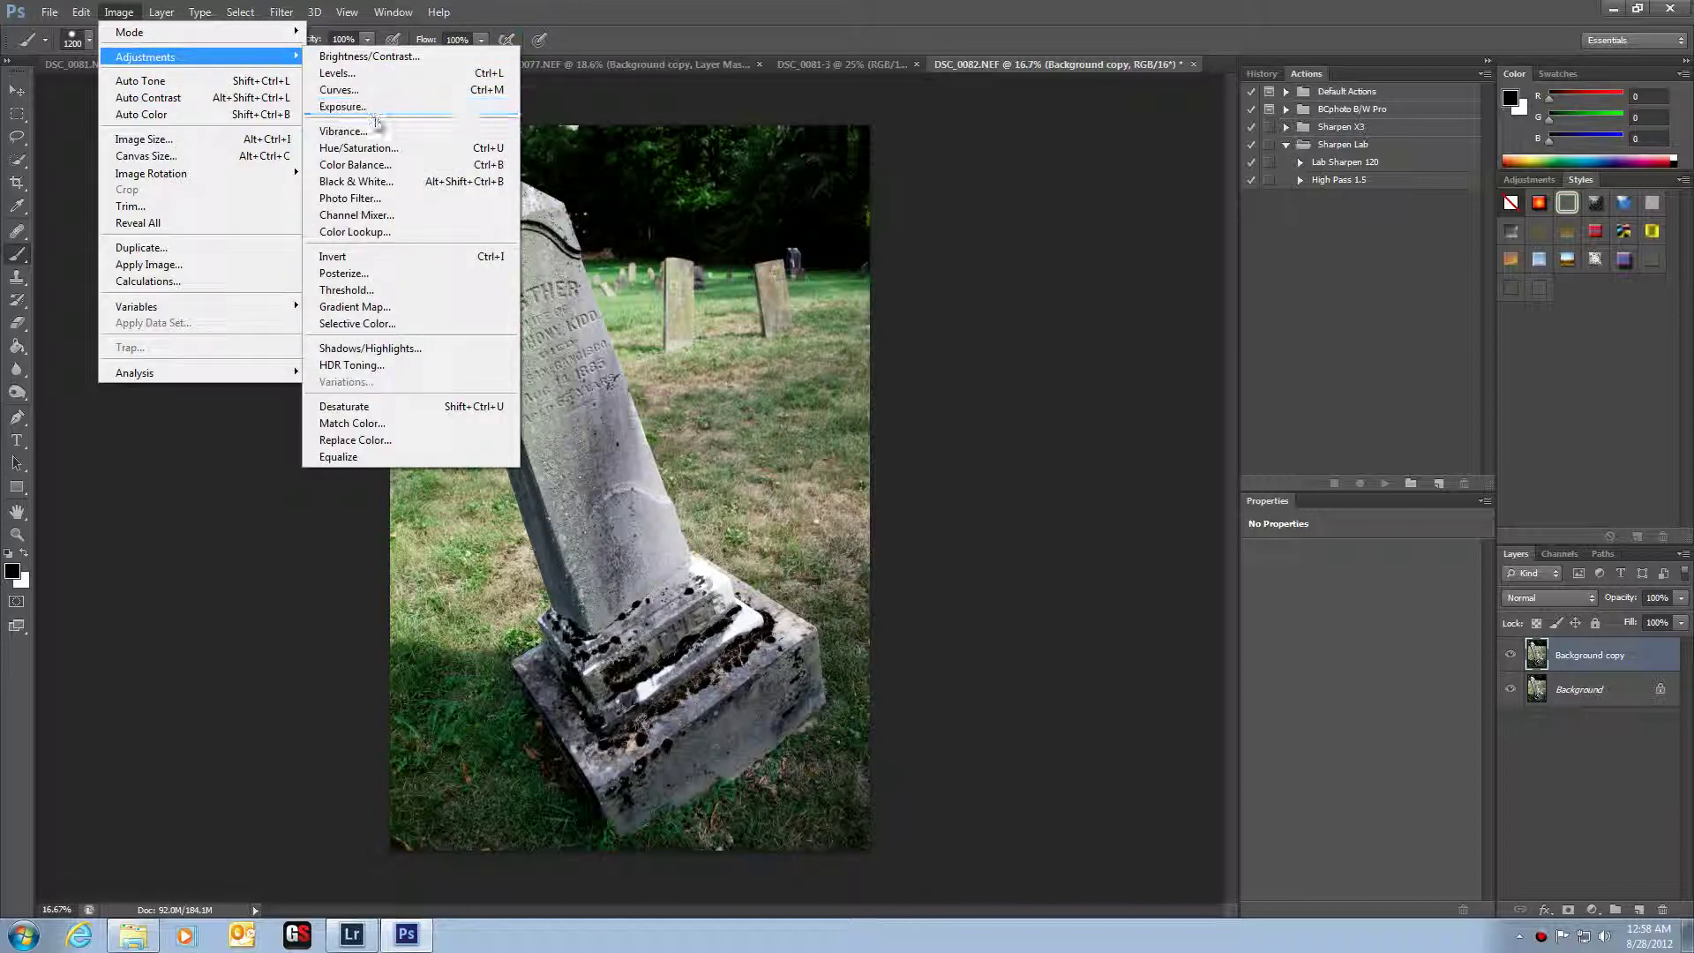
pyautogui.click(383, 149)
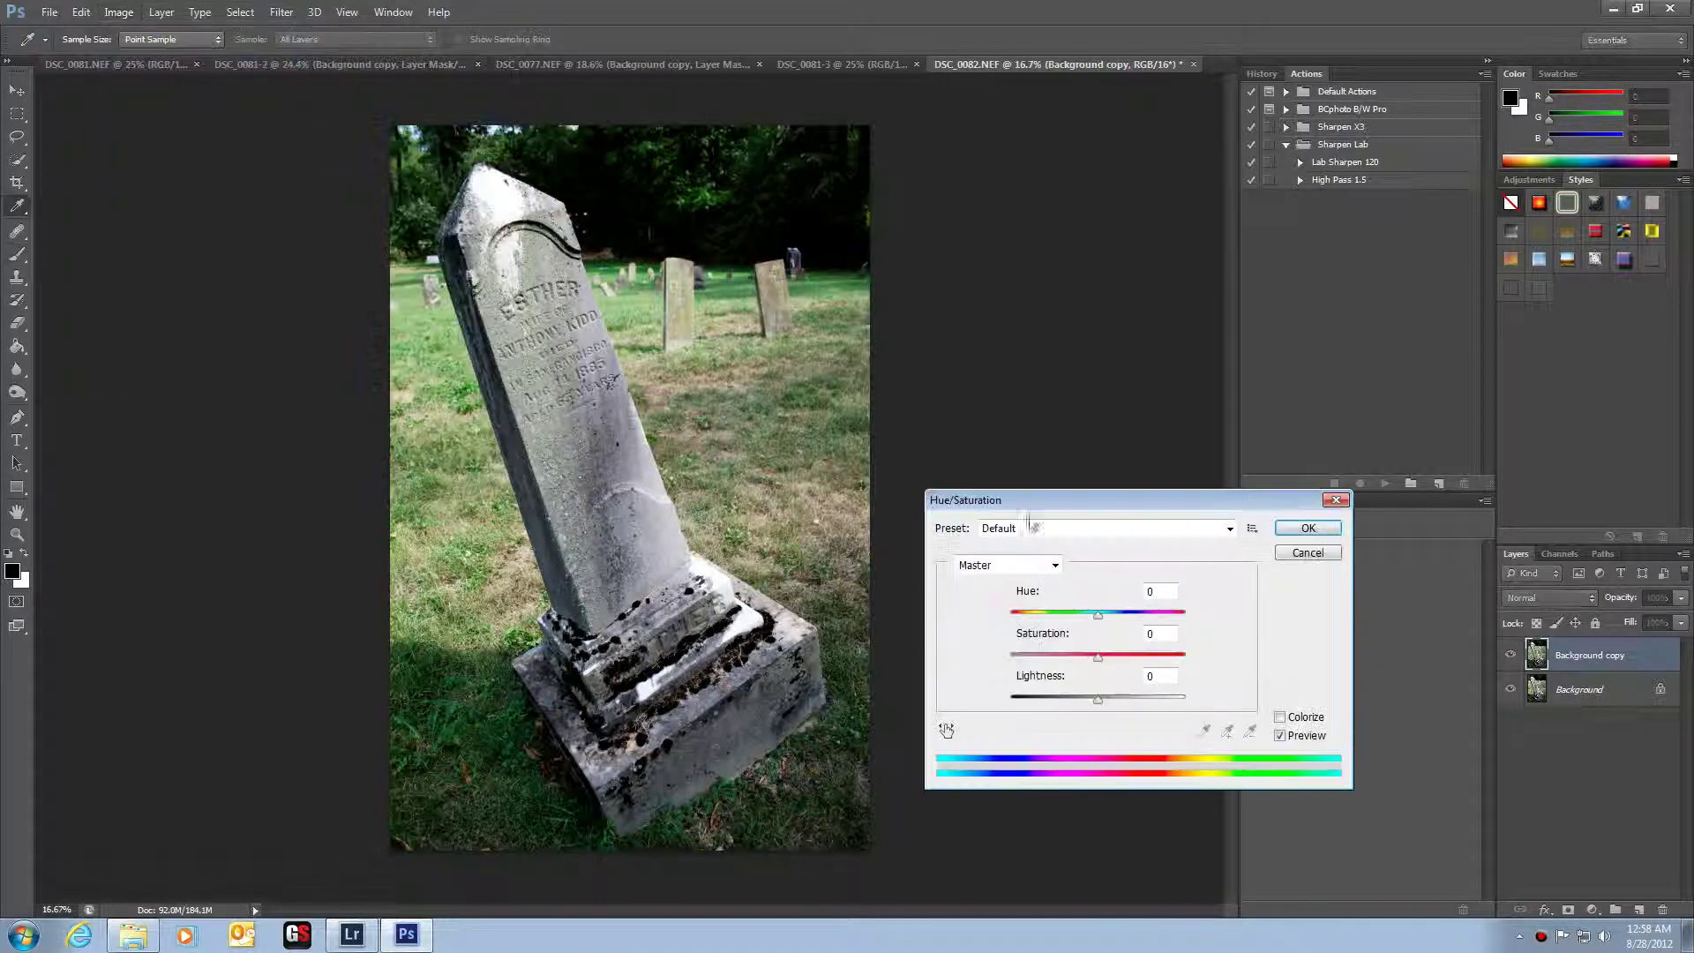
pyautogui.moveTo(1097, 615); pyautogui.dragTo(1152, 624)
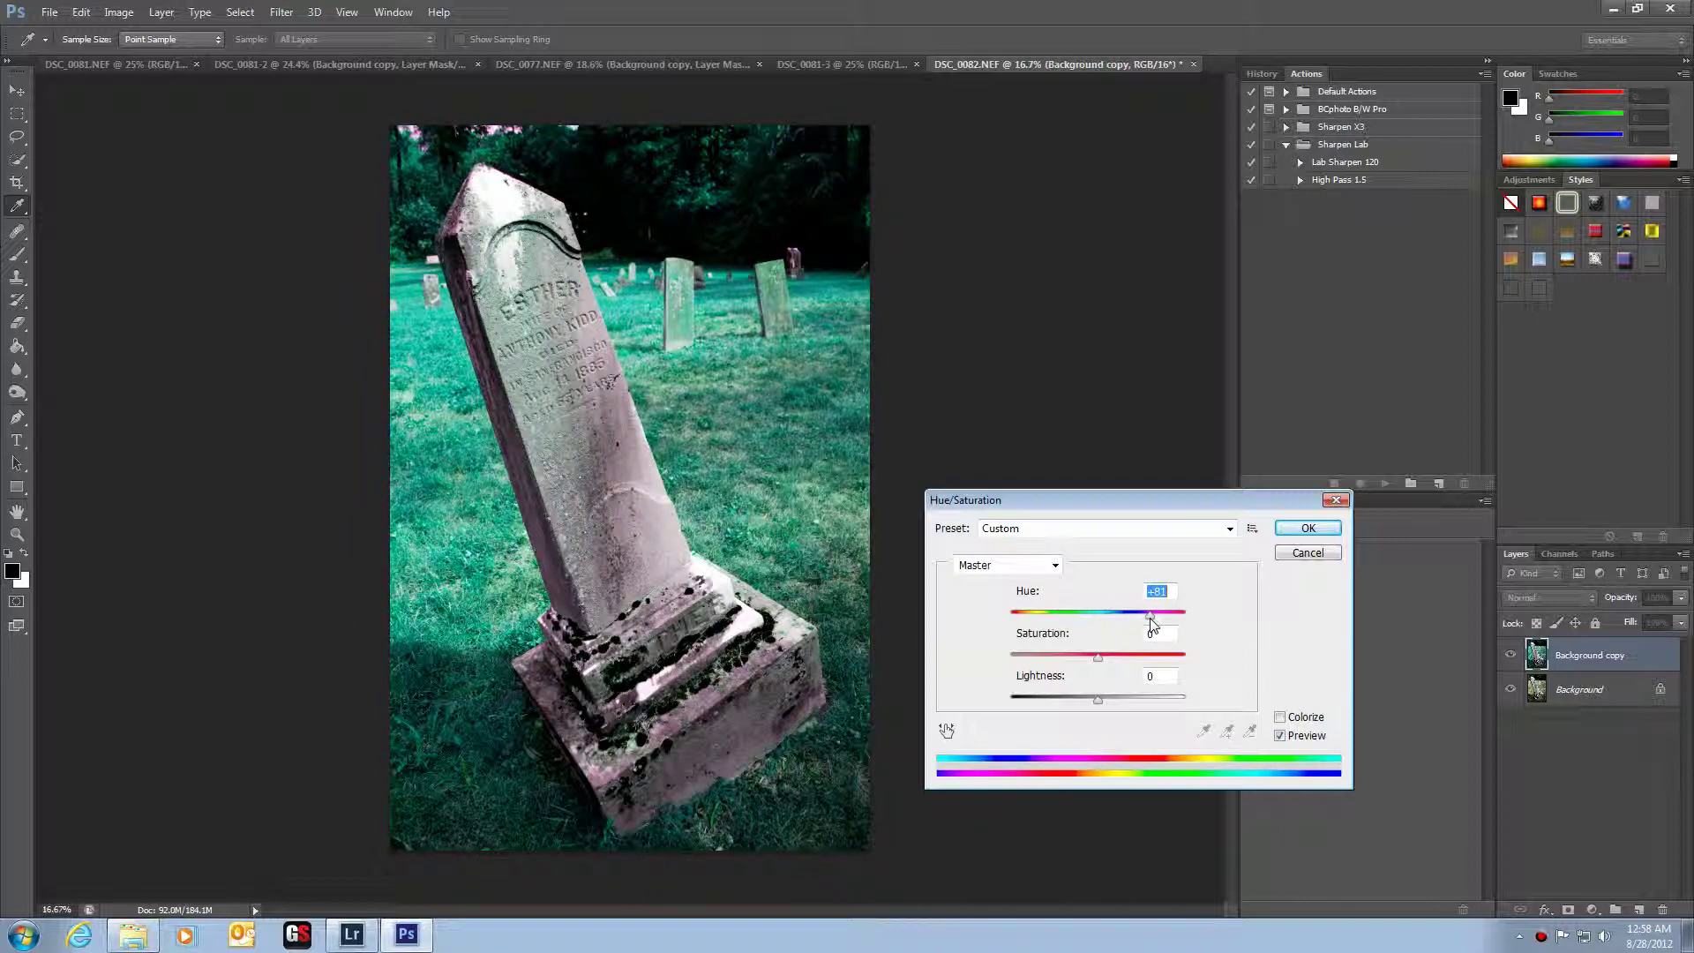
pyautogui.moveTo(1098, 659); pyautogui.dragTo(1118, 659)
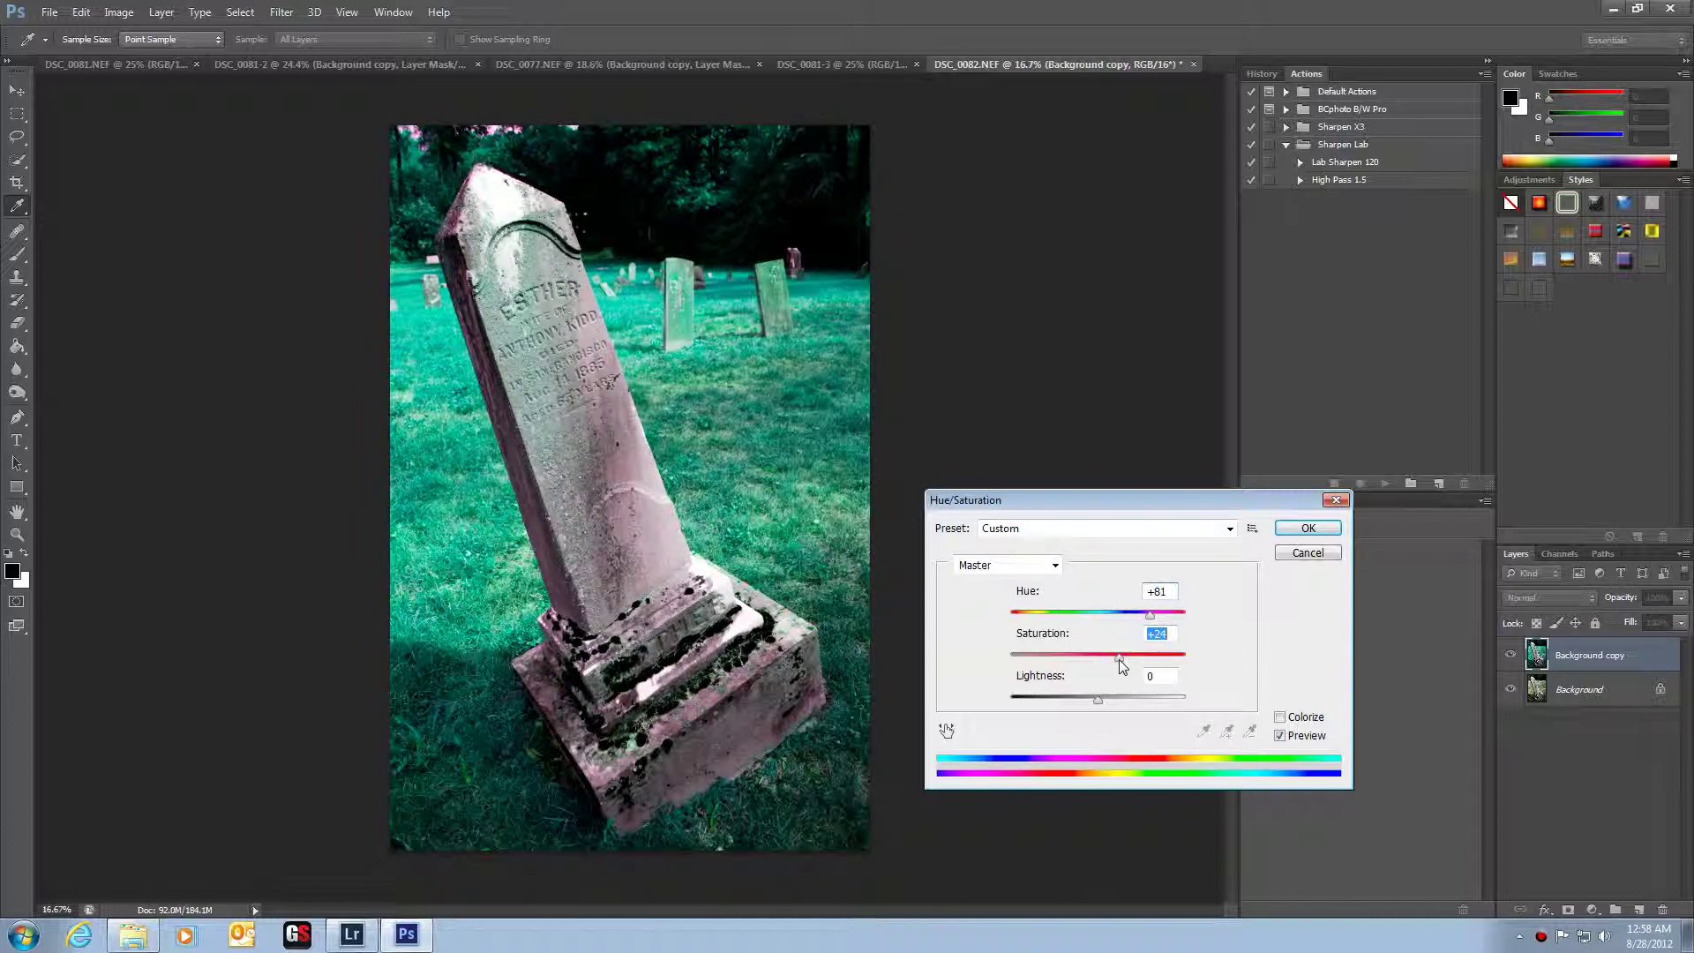
pyautogui.click(1306, 528)
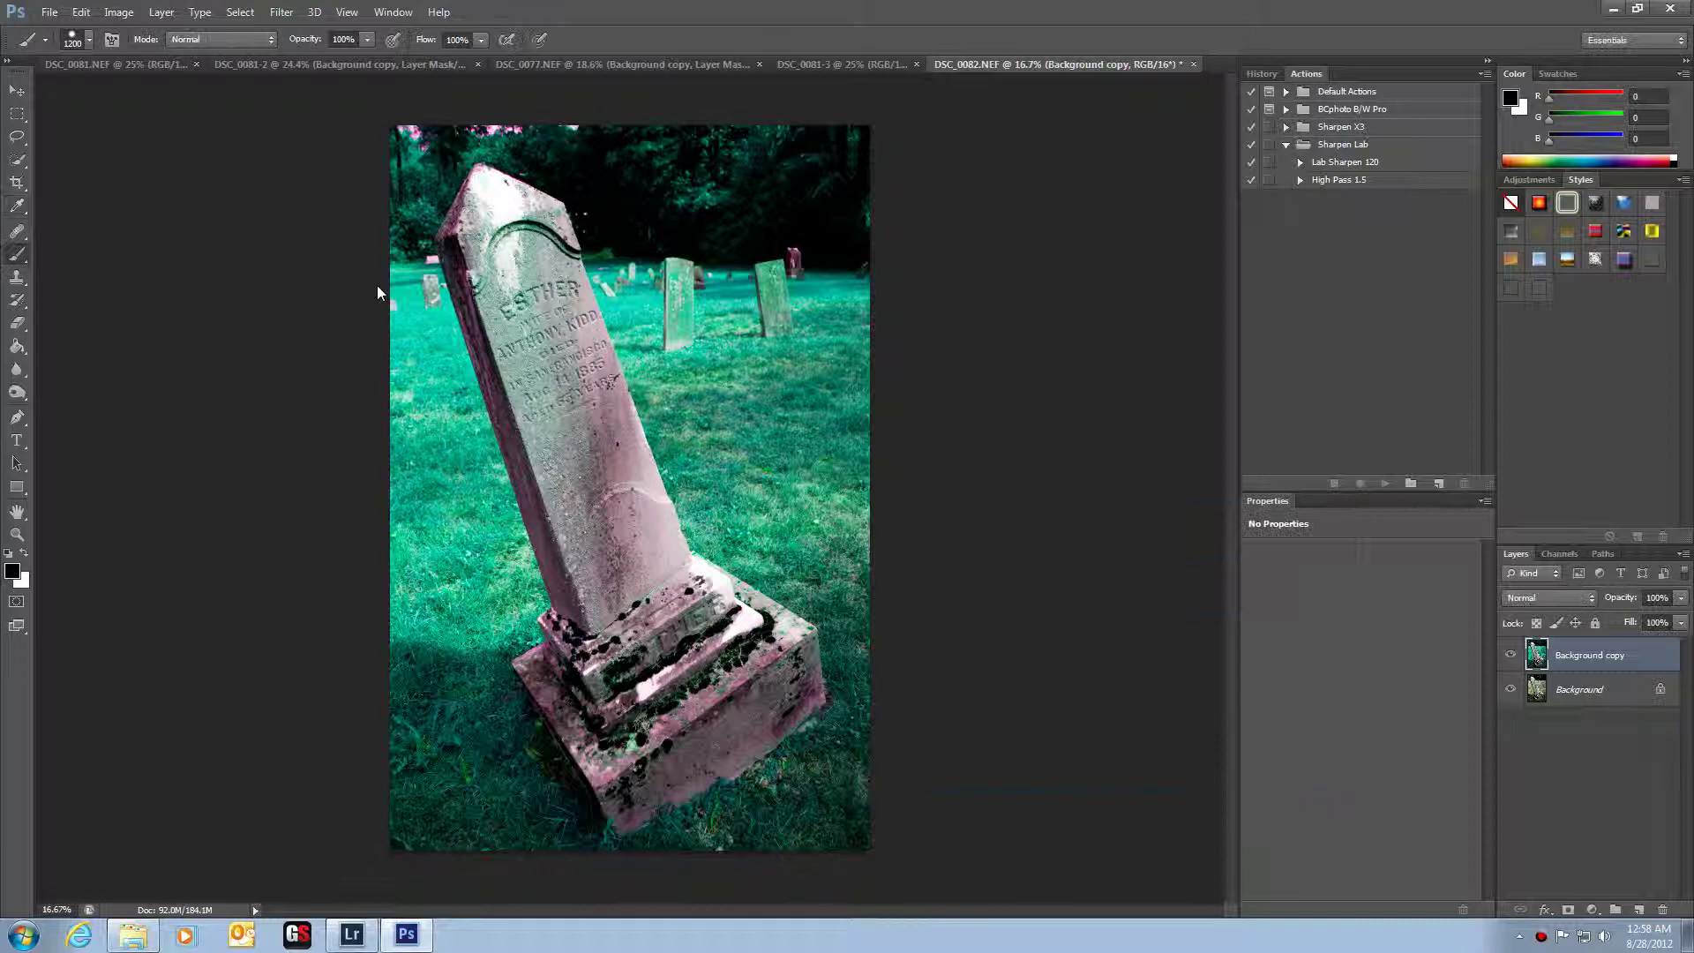
# - Apply an Exposure adjustment to the Background copy layer with exposure +0.05 and gamma correction 0.64
pyautogui.click(123, 12)
pyautogui.moveTo(150, 56)
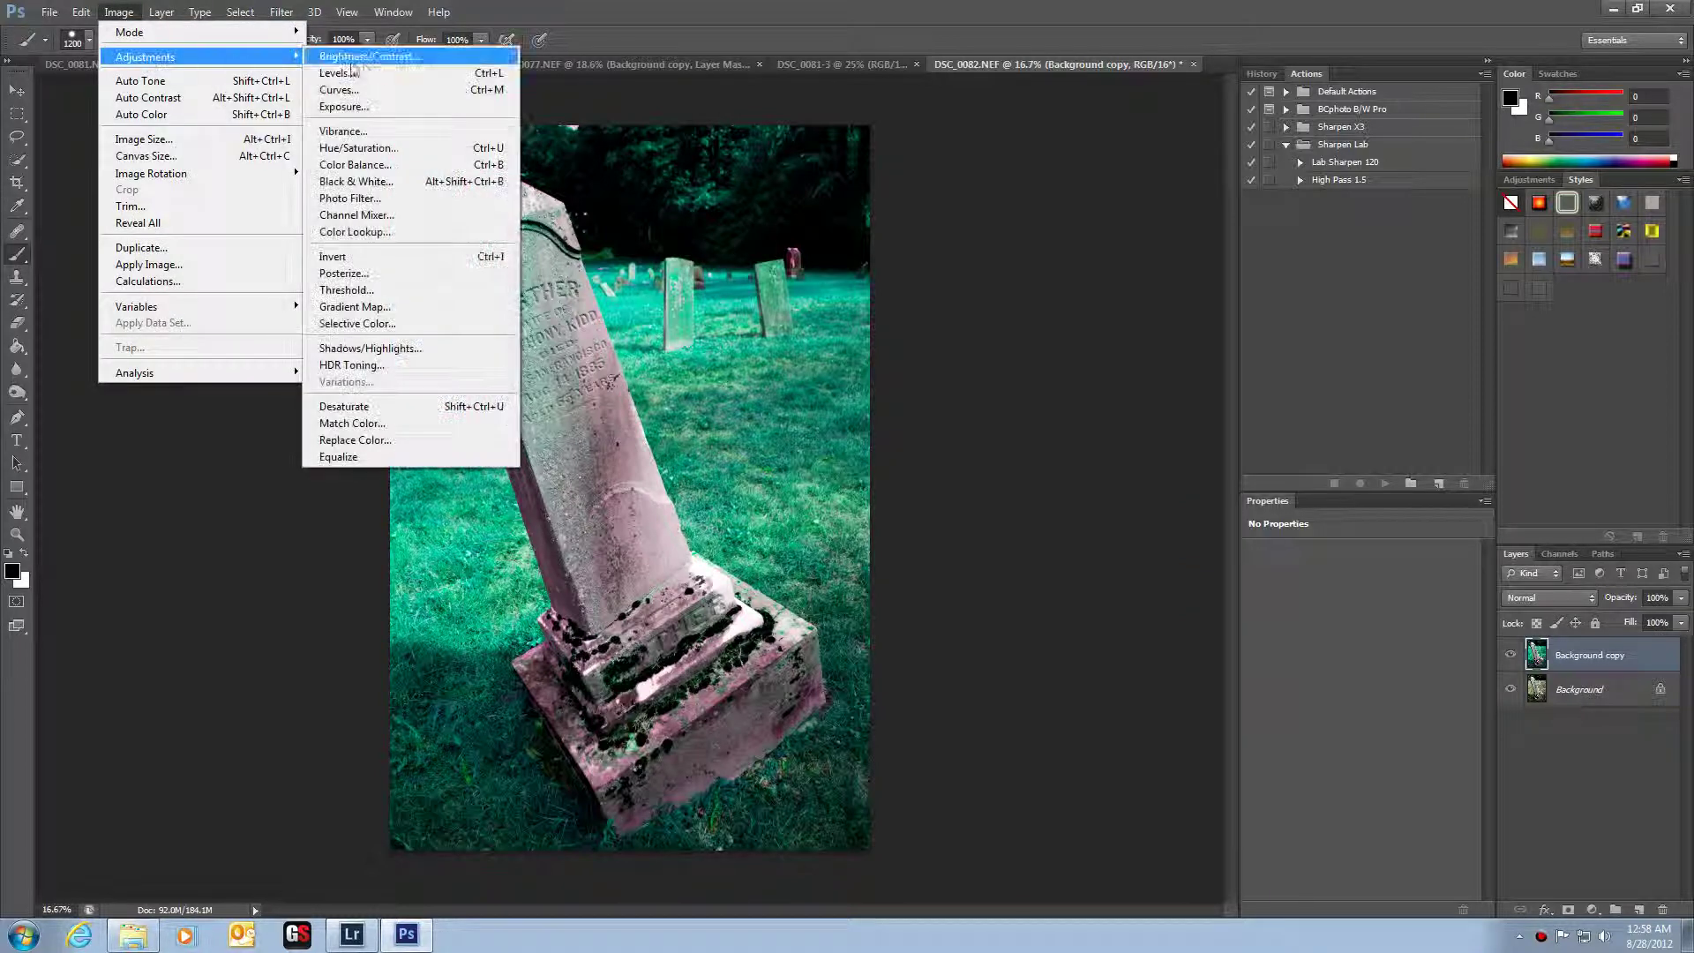
pyautogui.click(371, 107)
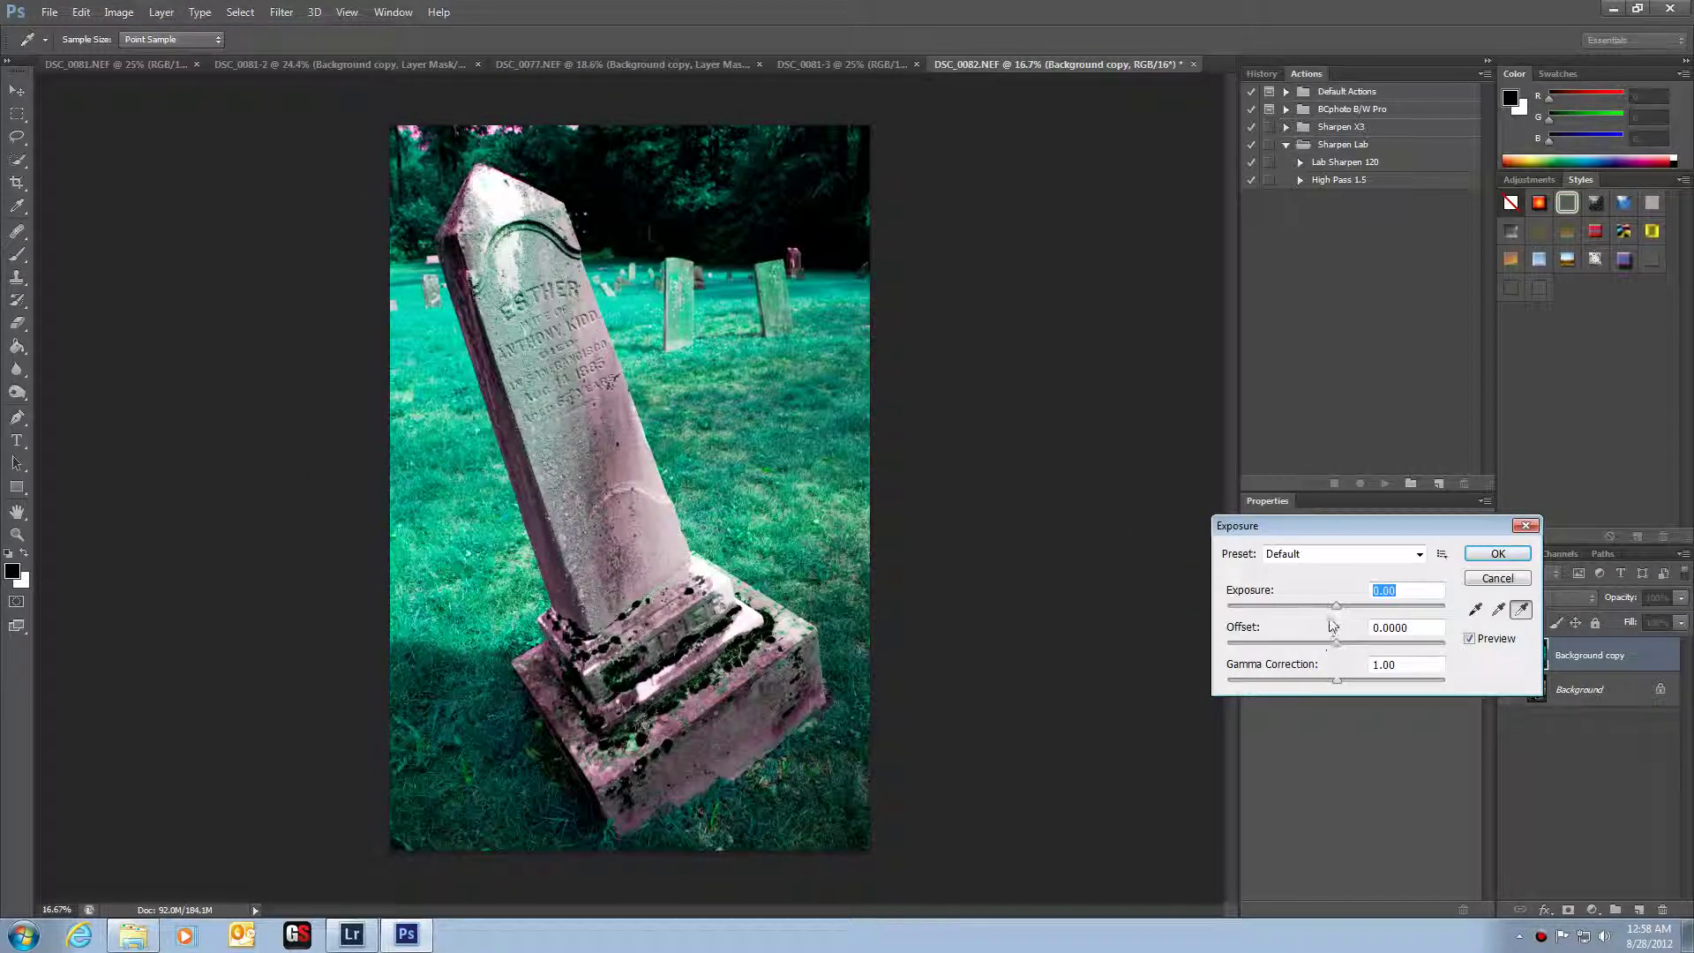
pyautogui.moveTo(1335, 605)
pyautogui.mouseDown()
pyautogui.moveTo(1319, 602)
pyautogui.moveTo(1339, 611)
pyautogui.mouseUp()
pyautogui.moveTo(1336, 680)
pyautogui.mouseDown()
pyautogui.moveTo(1292, 684)
pyautogui.moveTo(1366, 683)
pyautogui.mouseUp()
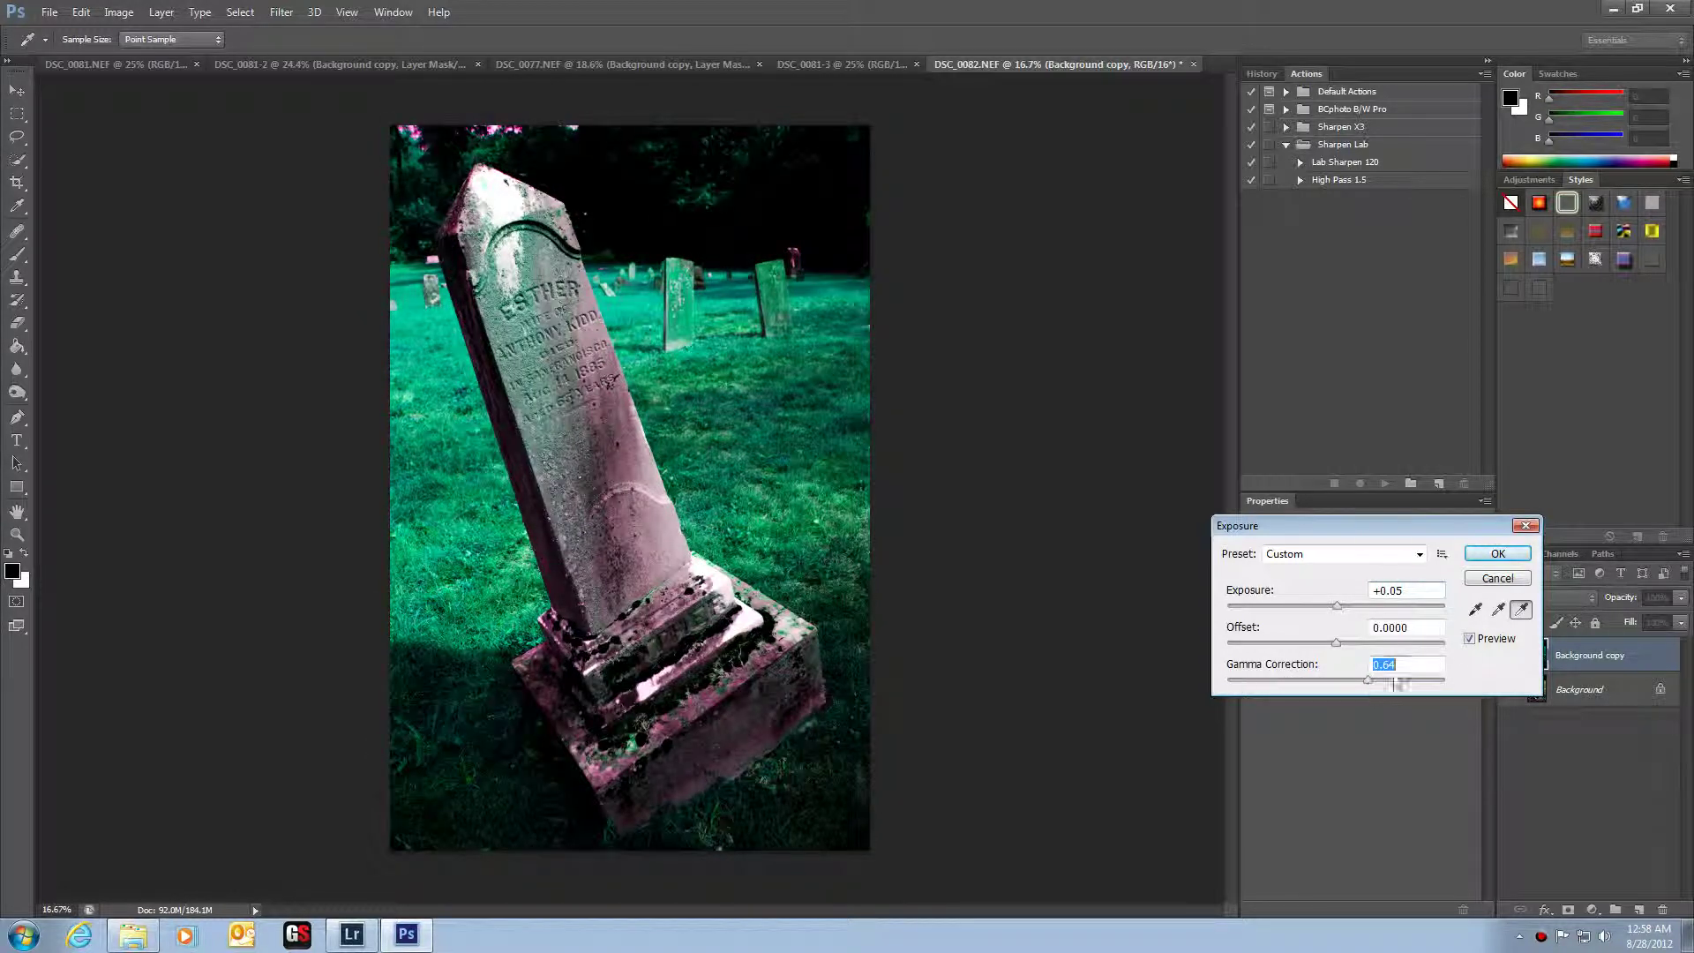
pyautogui.click(1485, 553)
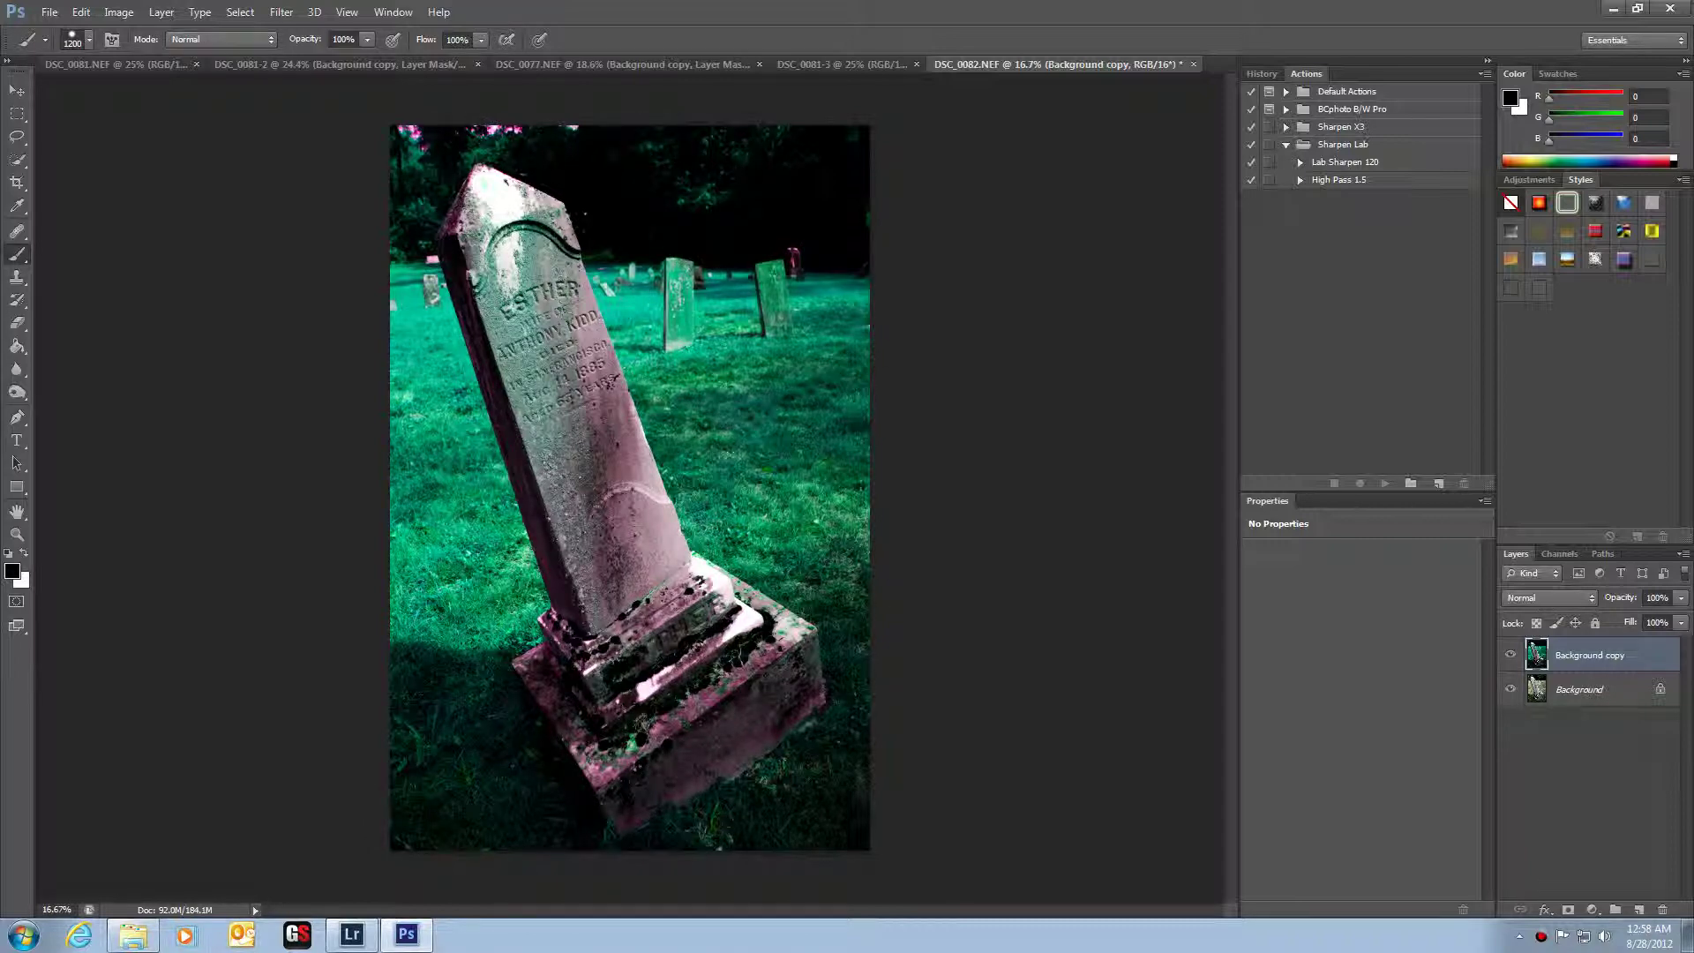
# - Compare the two layers by toggling their visibility and add a white layer mask to the Background copy layer
pyautogui.click(1510, 655)
pyautogui.click(1510, 654)
pyautogui.click(1510, 689)
pyautogui.click(1568, 910)
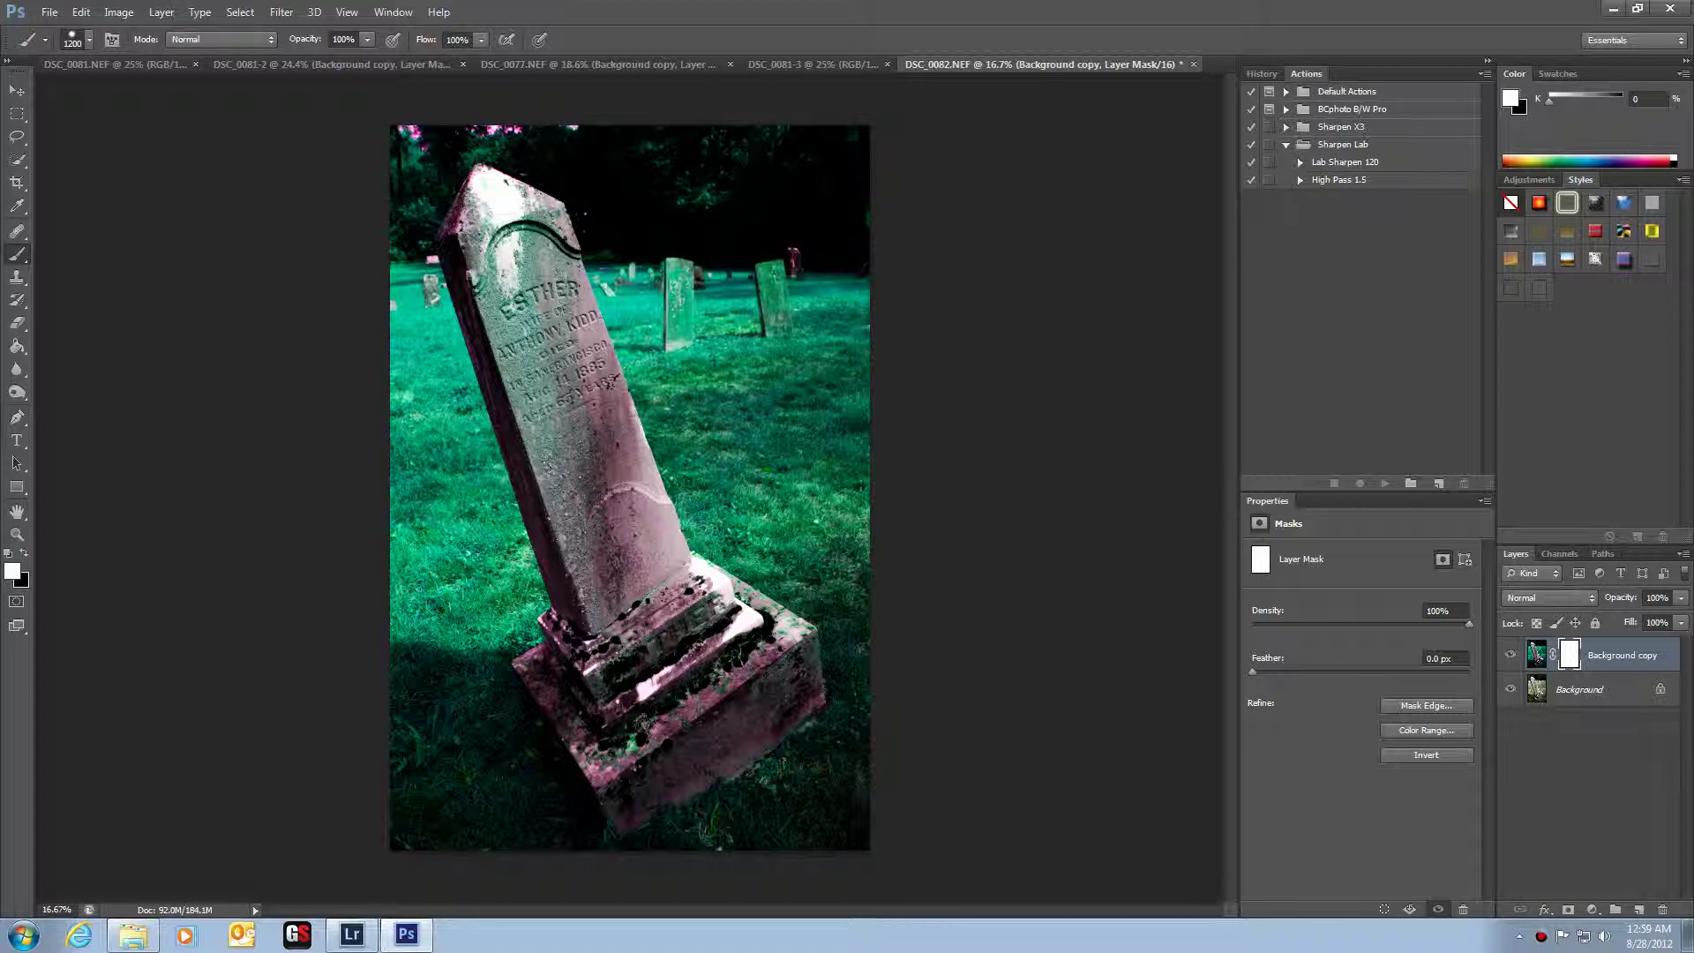
# - Make black the foreground color and choose a hard round brush of 360 px with 100% hardness
pyautogui.click(24, 553)
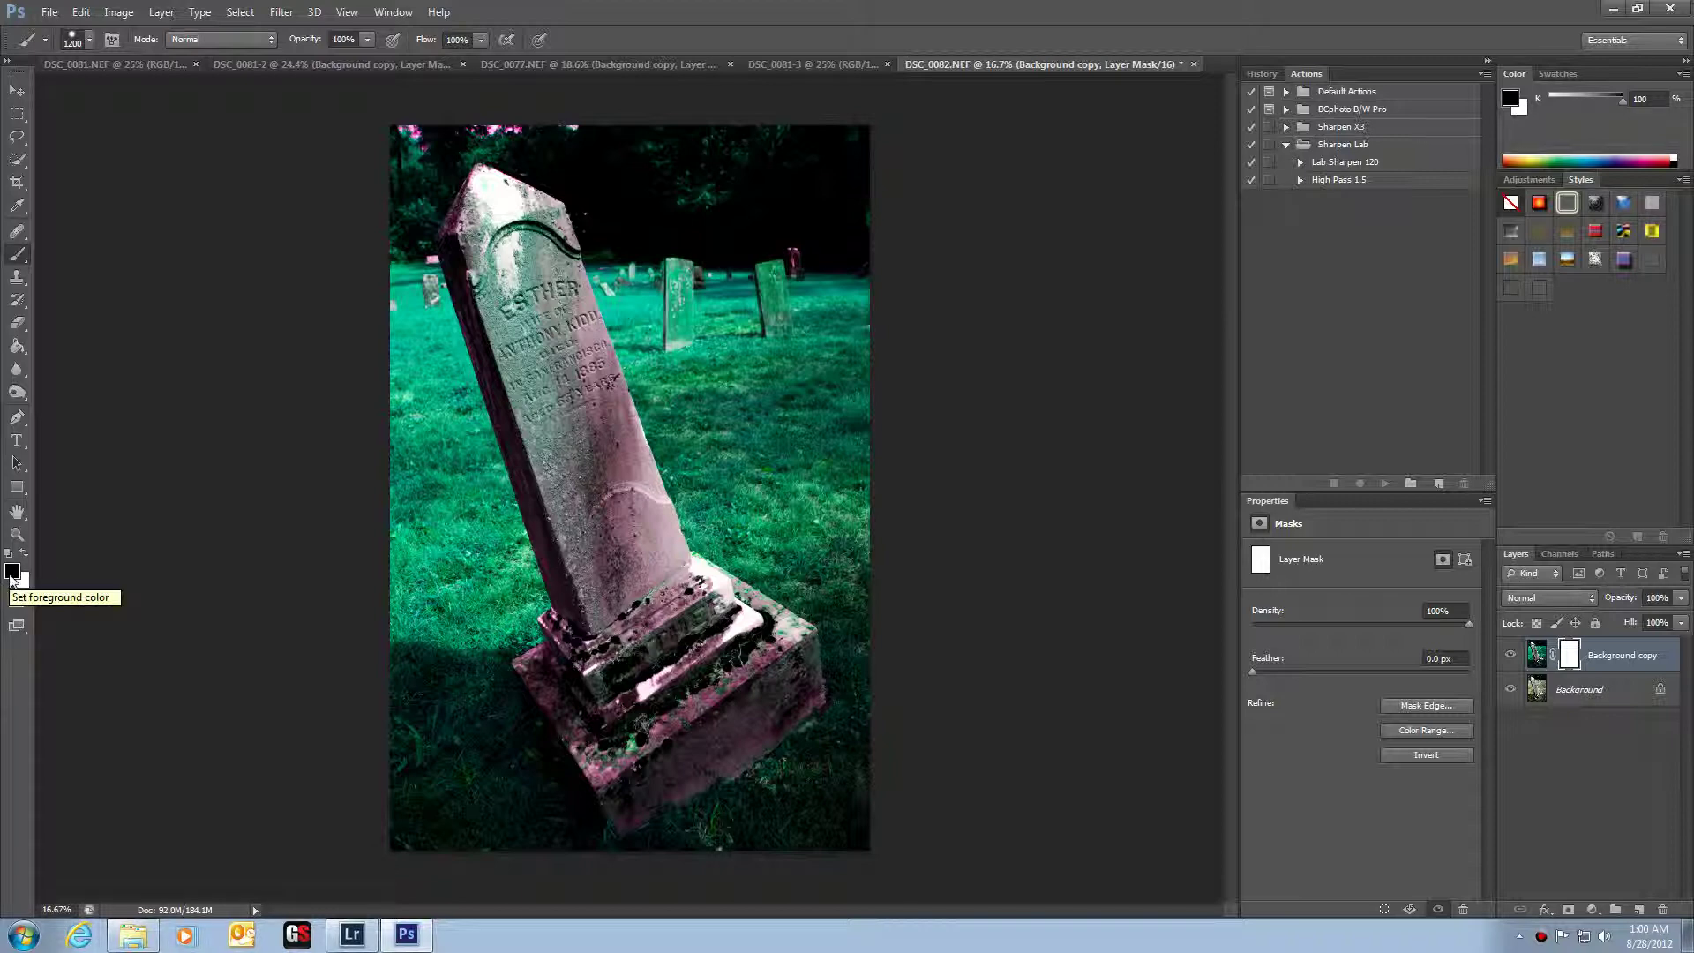
pyautogui.click(24, 553)
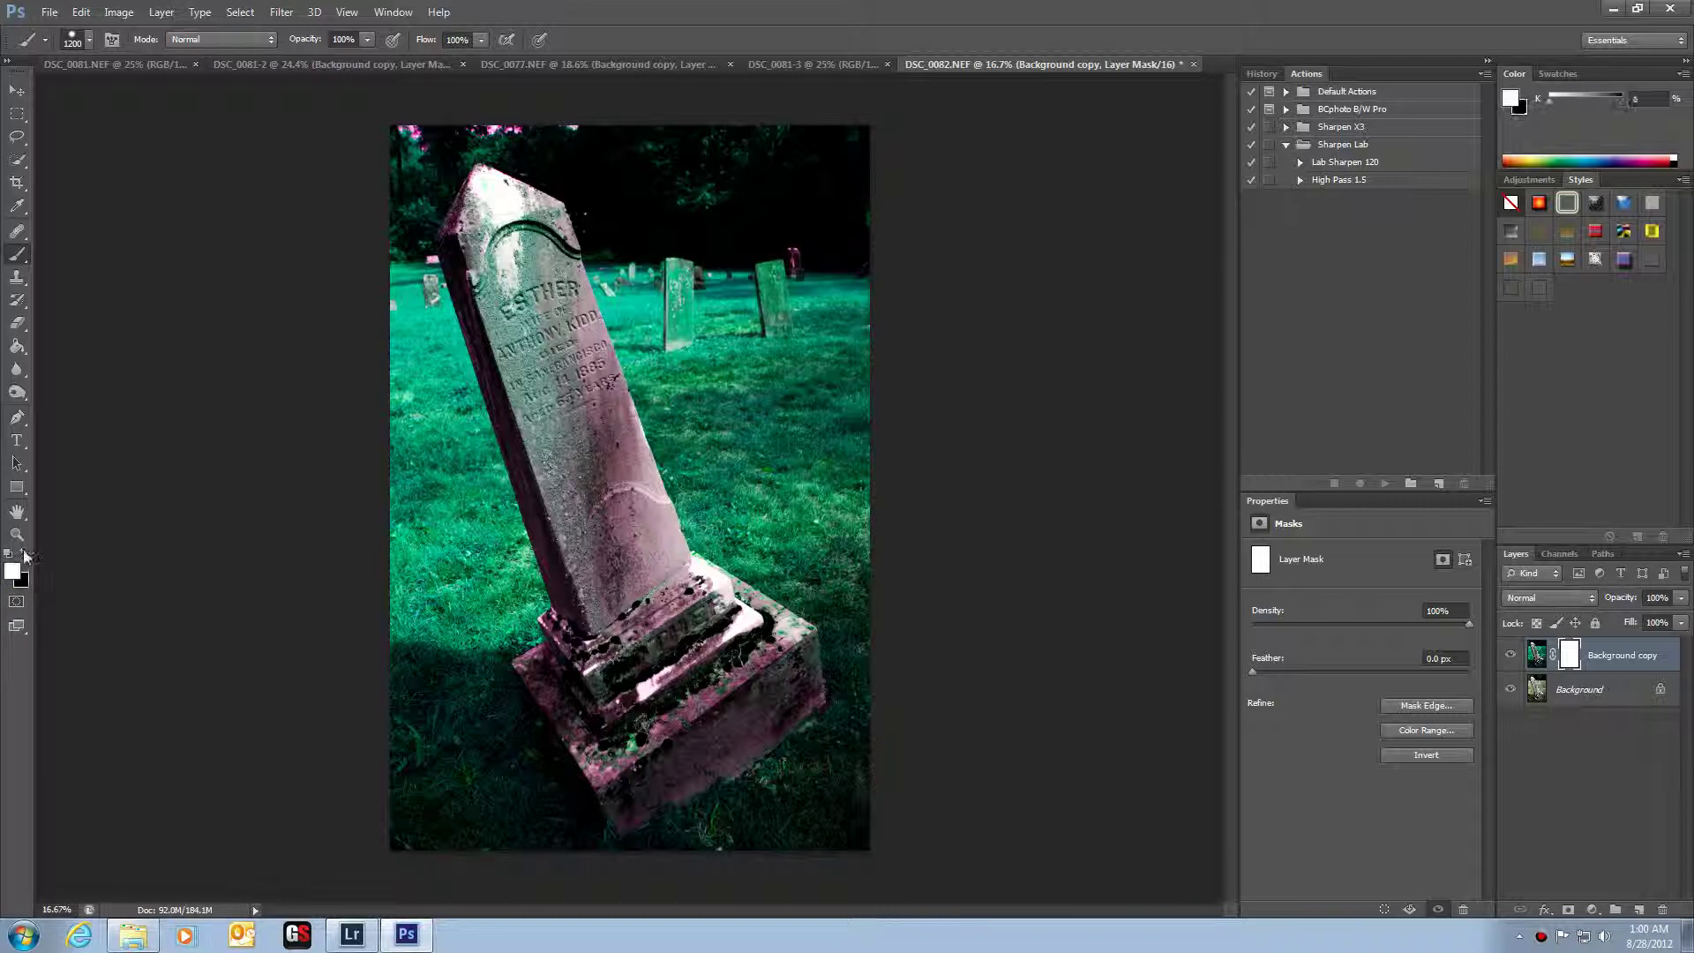
pyautogui.click(24, 553)
pyautogui.click(88, 45)
pyautogui.moveTo(184, 98); pyautogui.dragTo(168, 97)
pyautogui.click(119, 176)
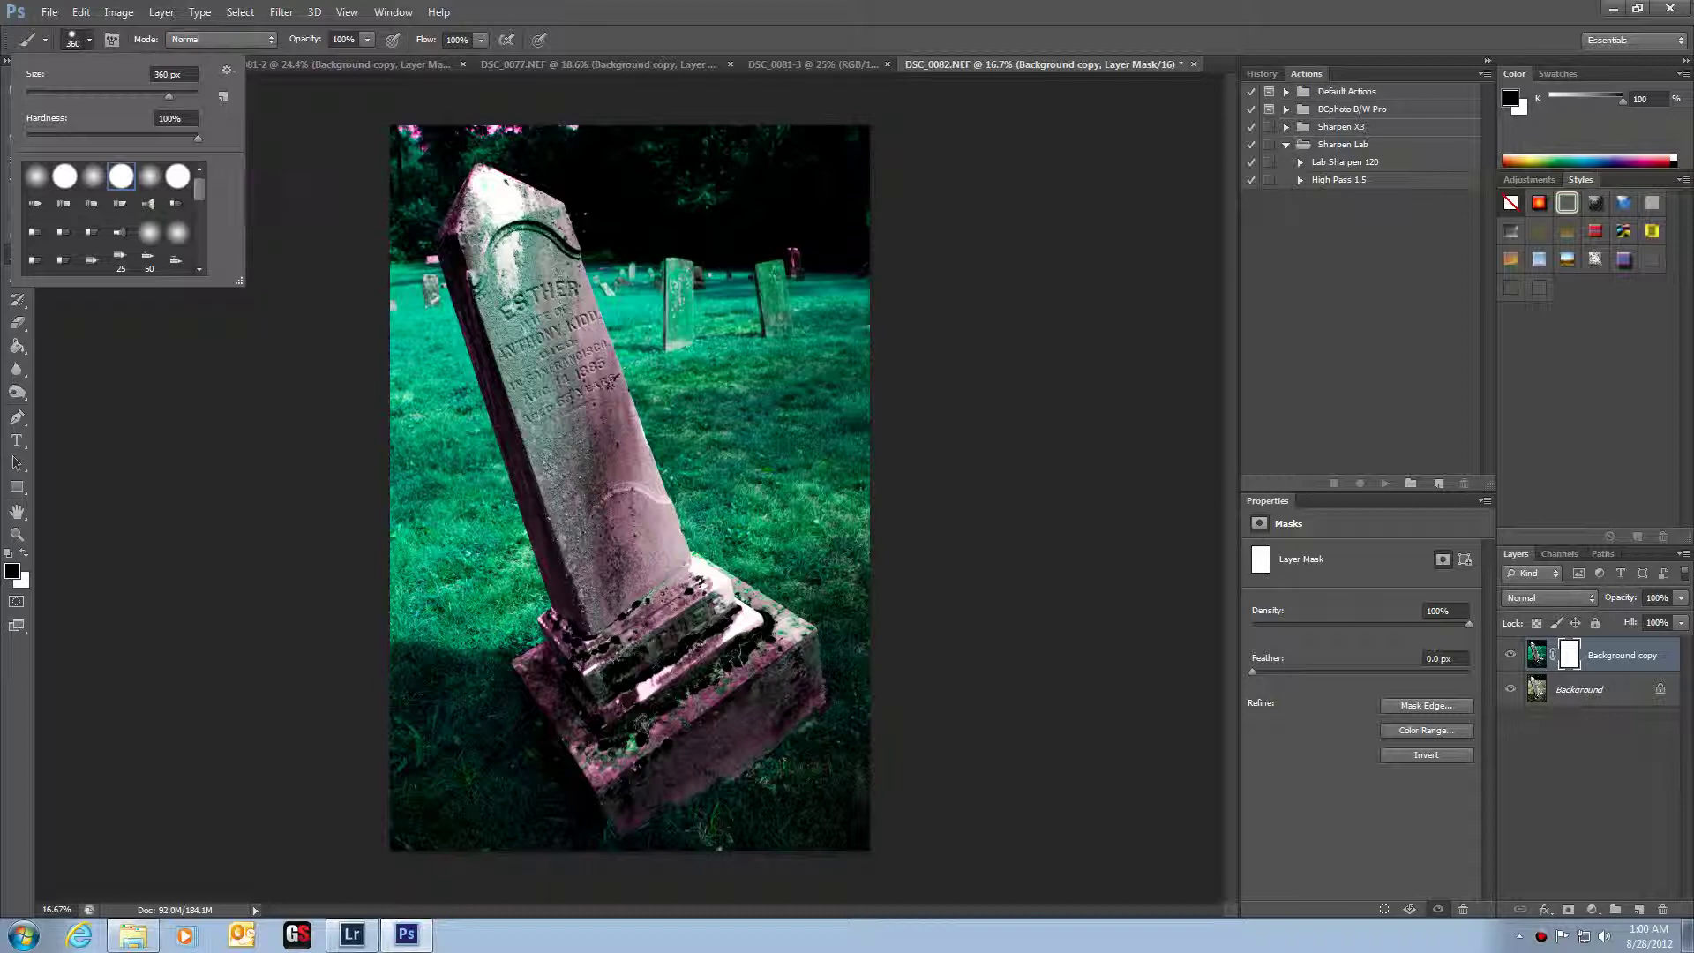
pyautogui.click(296, 201)
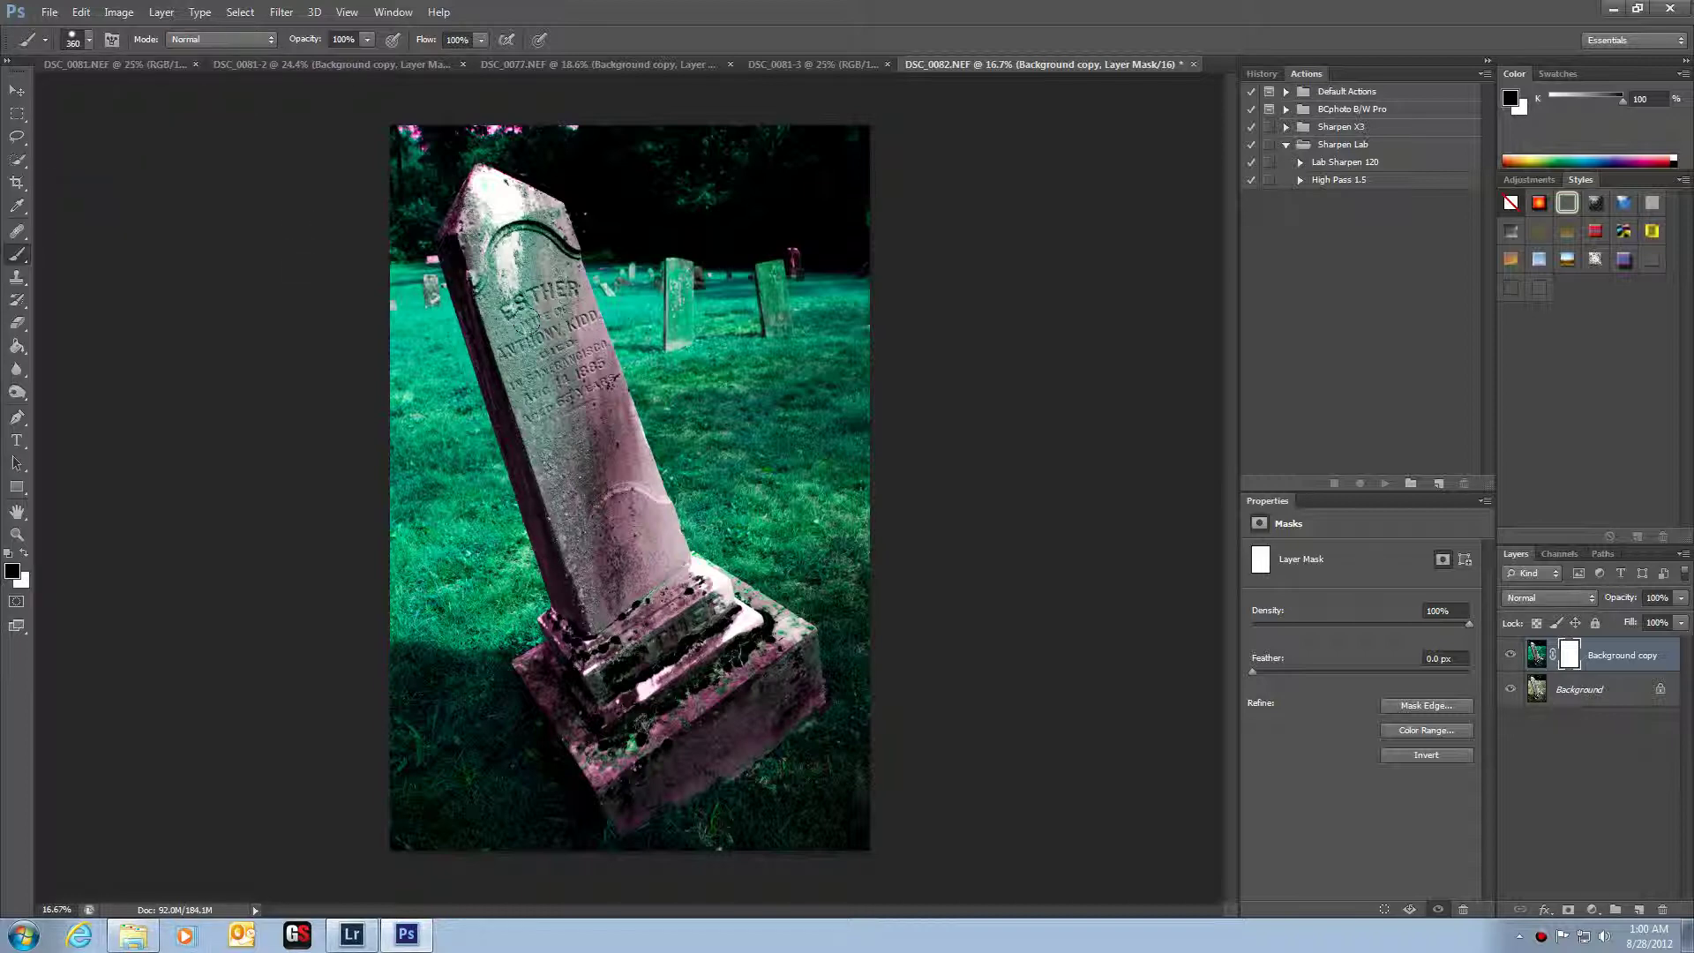
# - Paint black on the mask with an 800 px brush over the gravestone's middle and down across its base
pyautogui.press(']')
pyautogui.press(']')
pyautogui.press(']')
pyautogui.press(']')
pyautogui.press(']')
pyautogui.press(']')
pyautogui.click(561, 392)
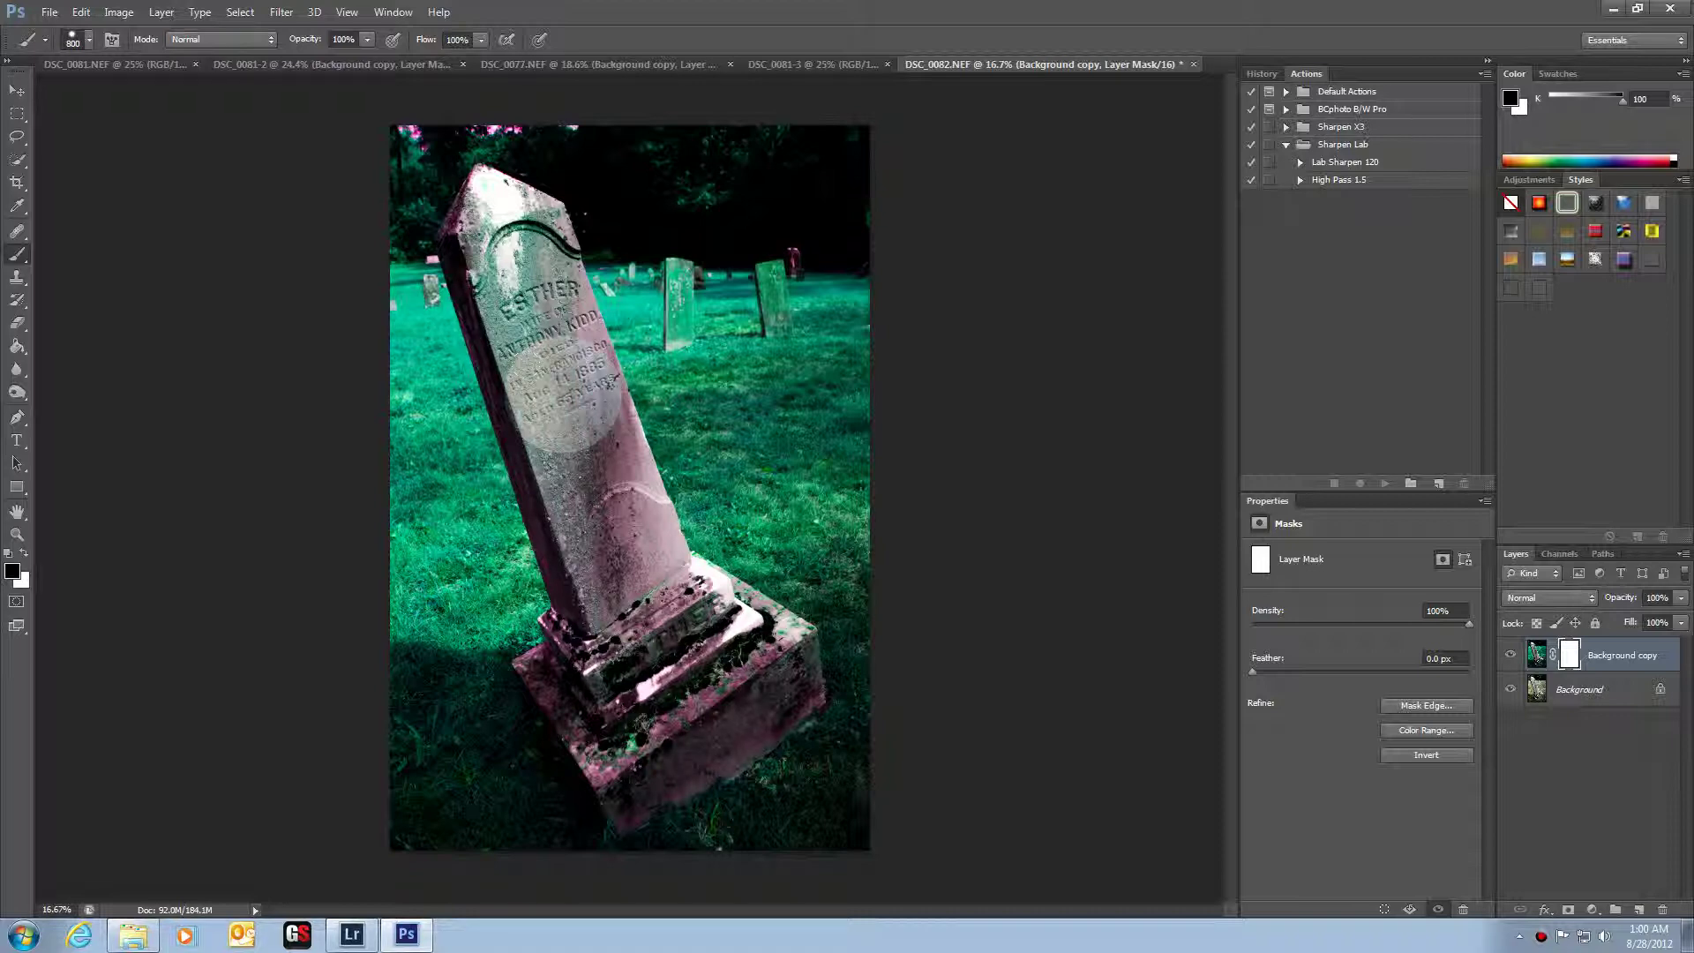
pyautogui.click(534, 391)
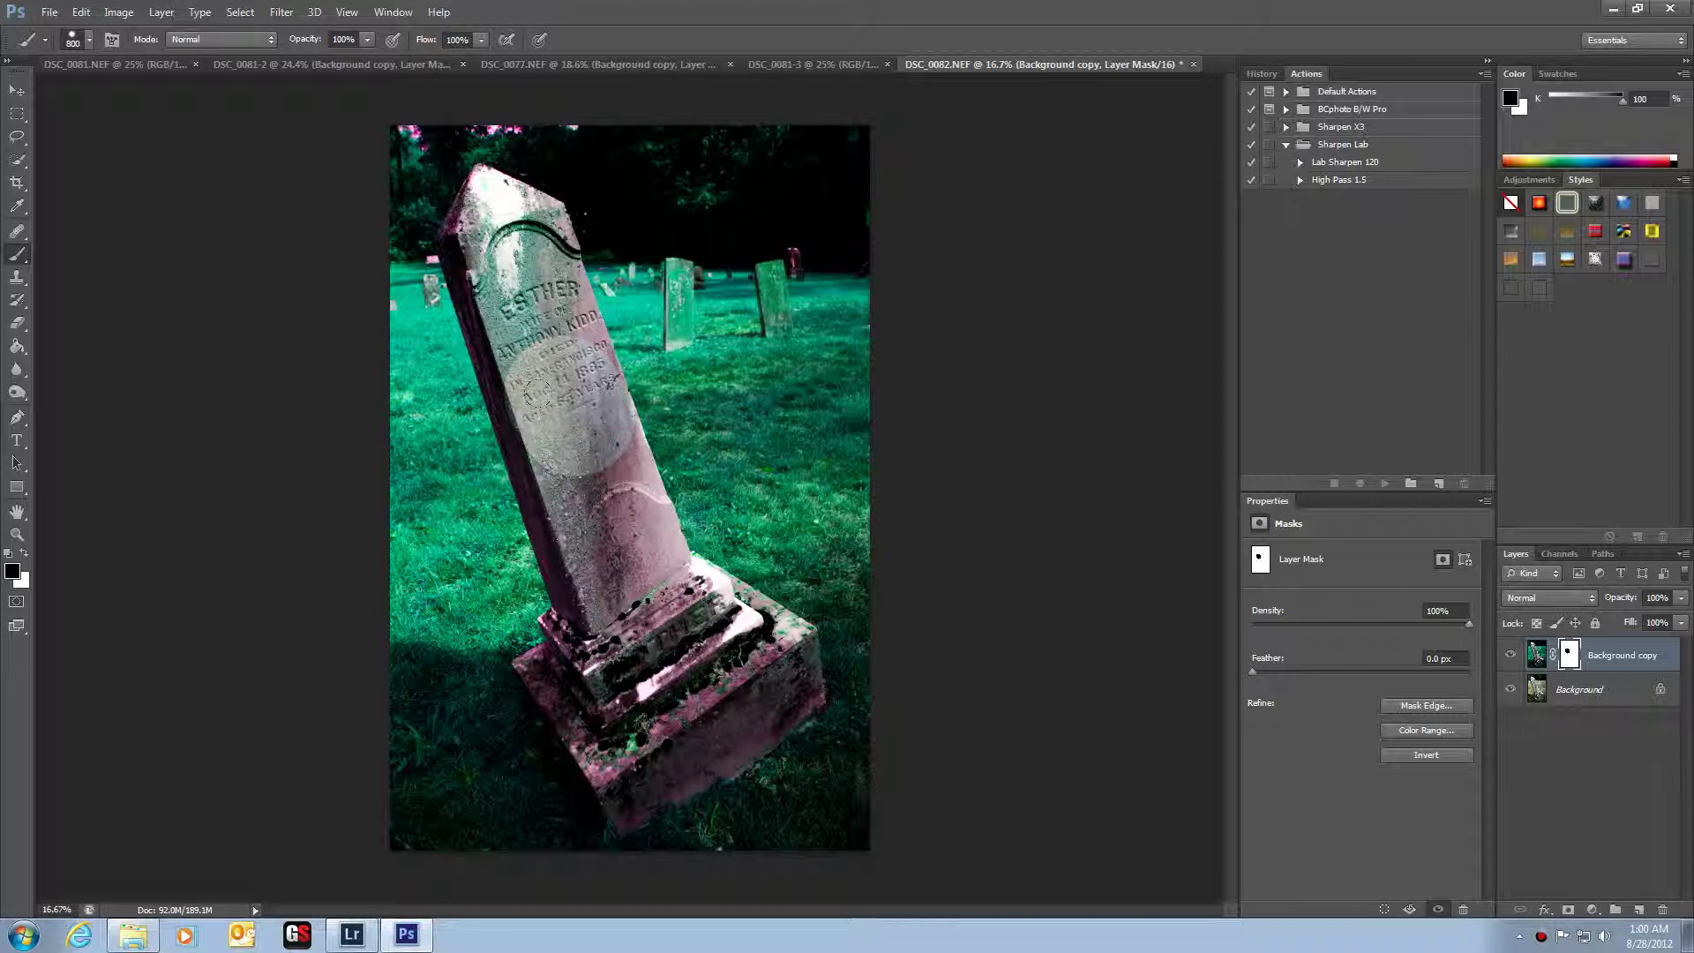
pyautogui.click(591, 487)
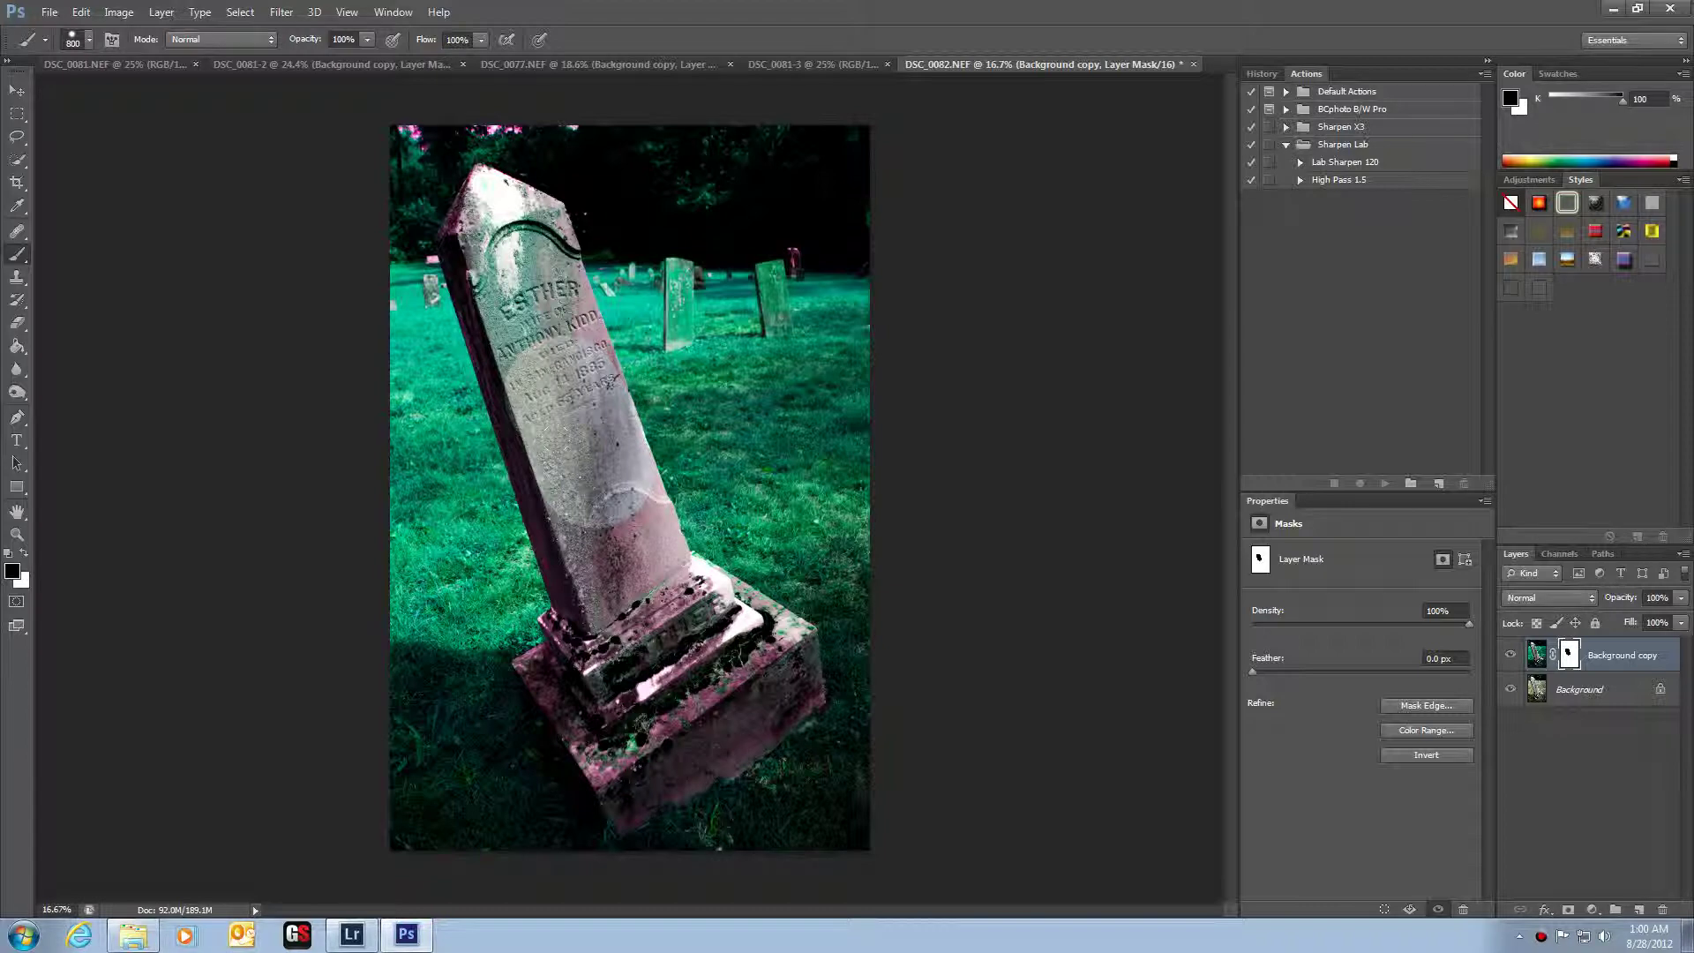
pyautogui.moveTo(618, 507)
pyautogui.mouseDown()
pyautogui.moveTo(609, 494)
pyautogui.moveTo(633, 581)
pyautogui.moveTo(705, 591)
pyautogui.moveTo(626, 644)
pyautogui.moveTo(747, 608)
pyautogui.moveTo(736, 661)
pyautogui.moveTo(763, 683)
pyautogui.mouseUp()
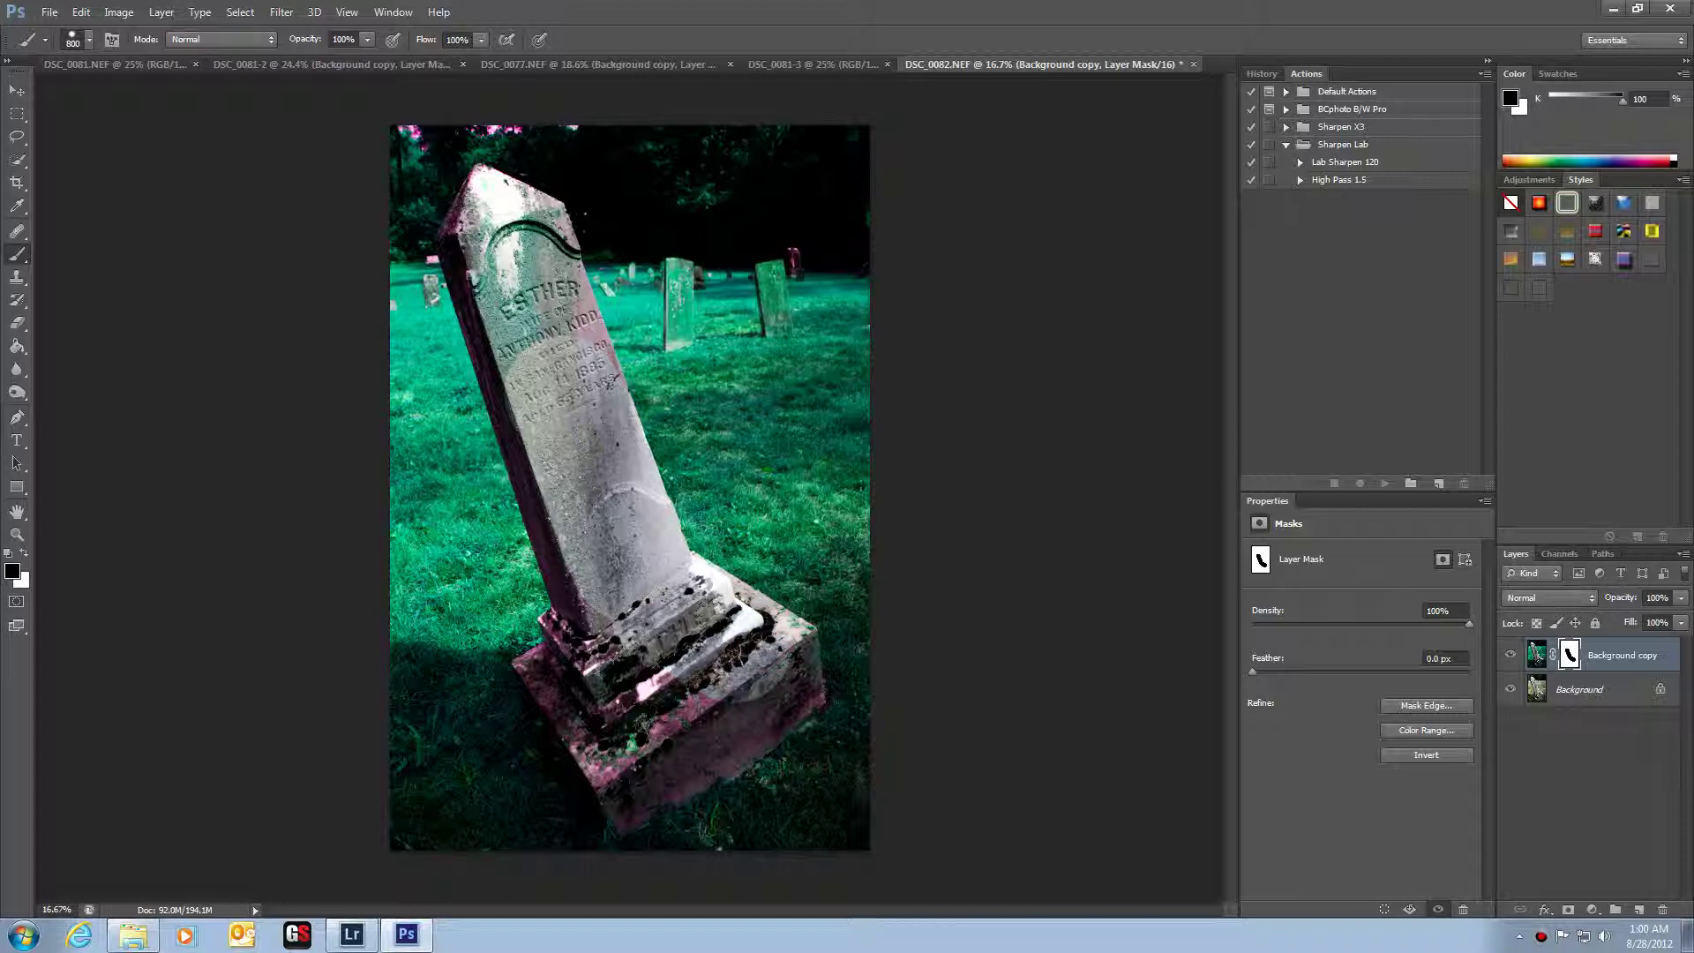
pyautogui.moveTo(798, 622); pyautogui.dragTo(799, 697)
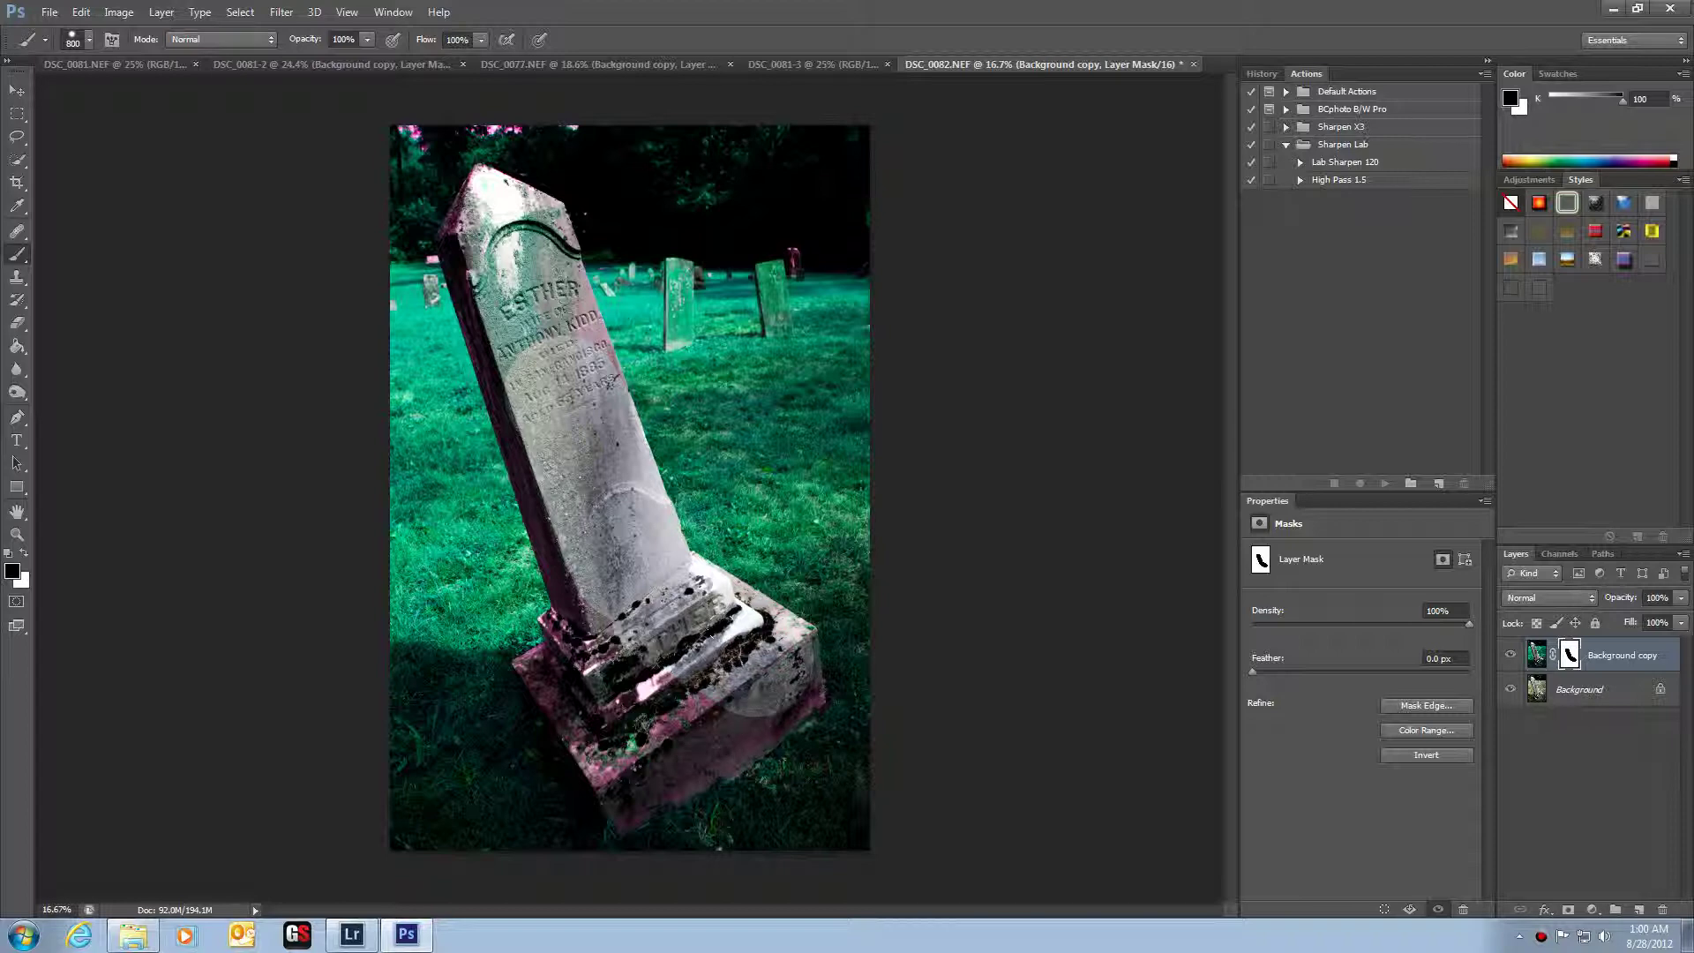
# - Hide the Background layer and extend the mask up the stone's face and, with a 250 px brush, around the base's right corner
pyautogui.click(1508, 689)
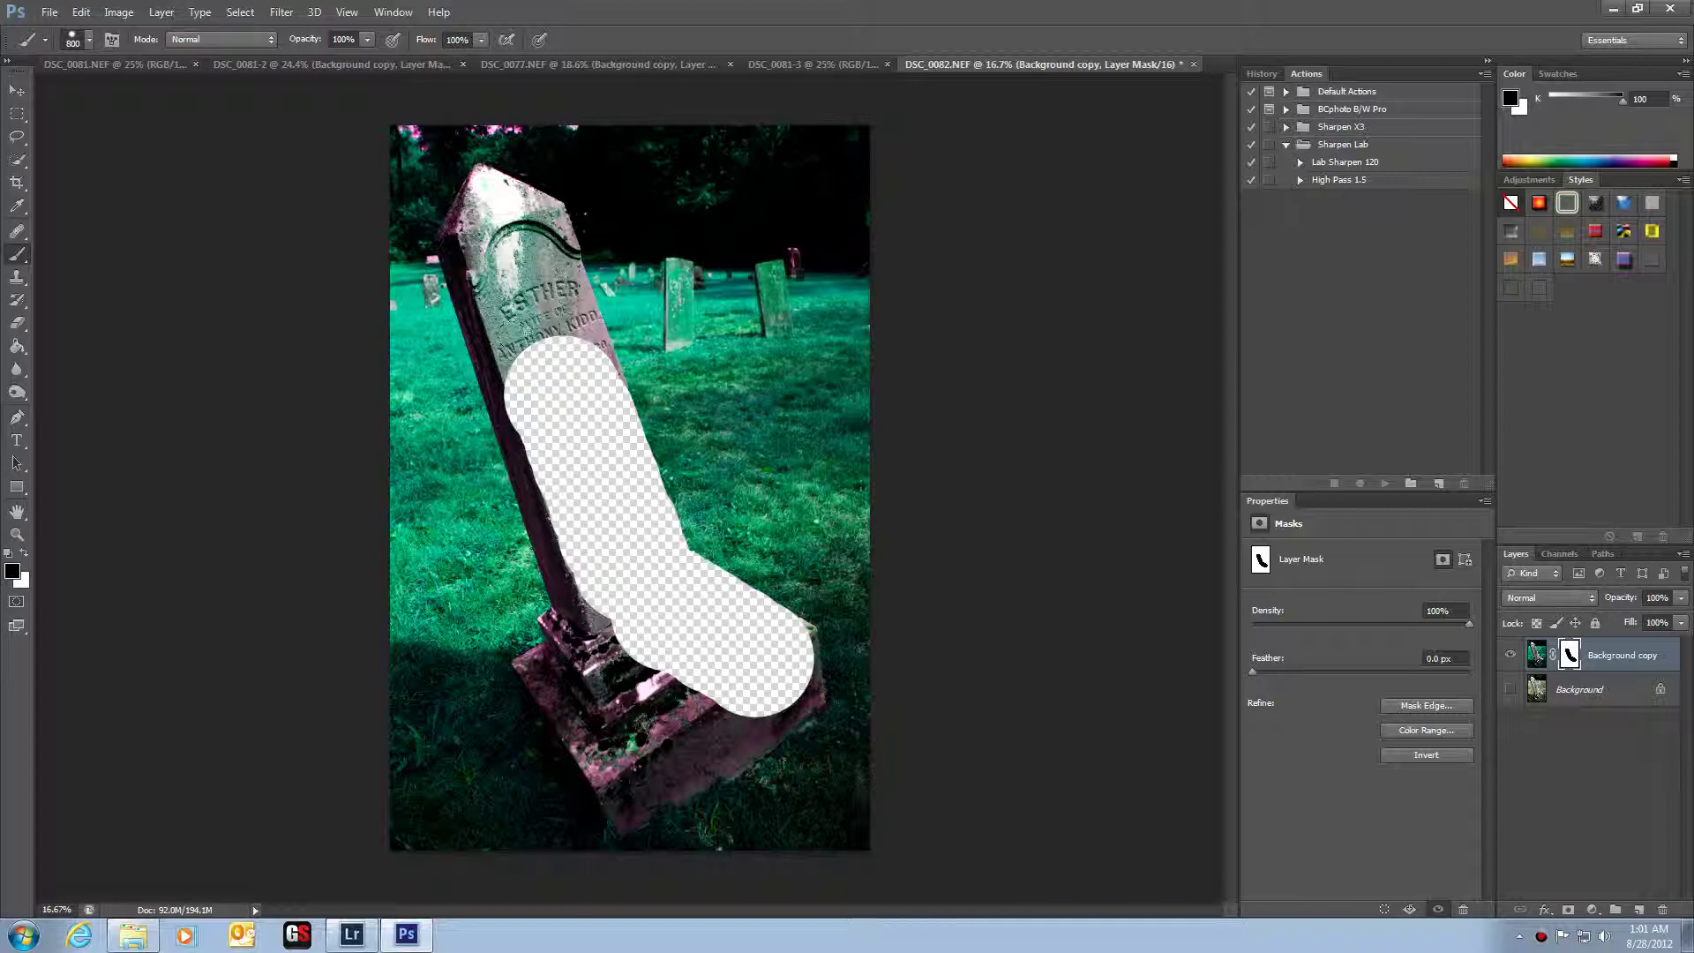
pyautogui.moveTo(558, 379); pyautogui.dragTo(546, 348)
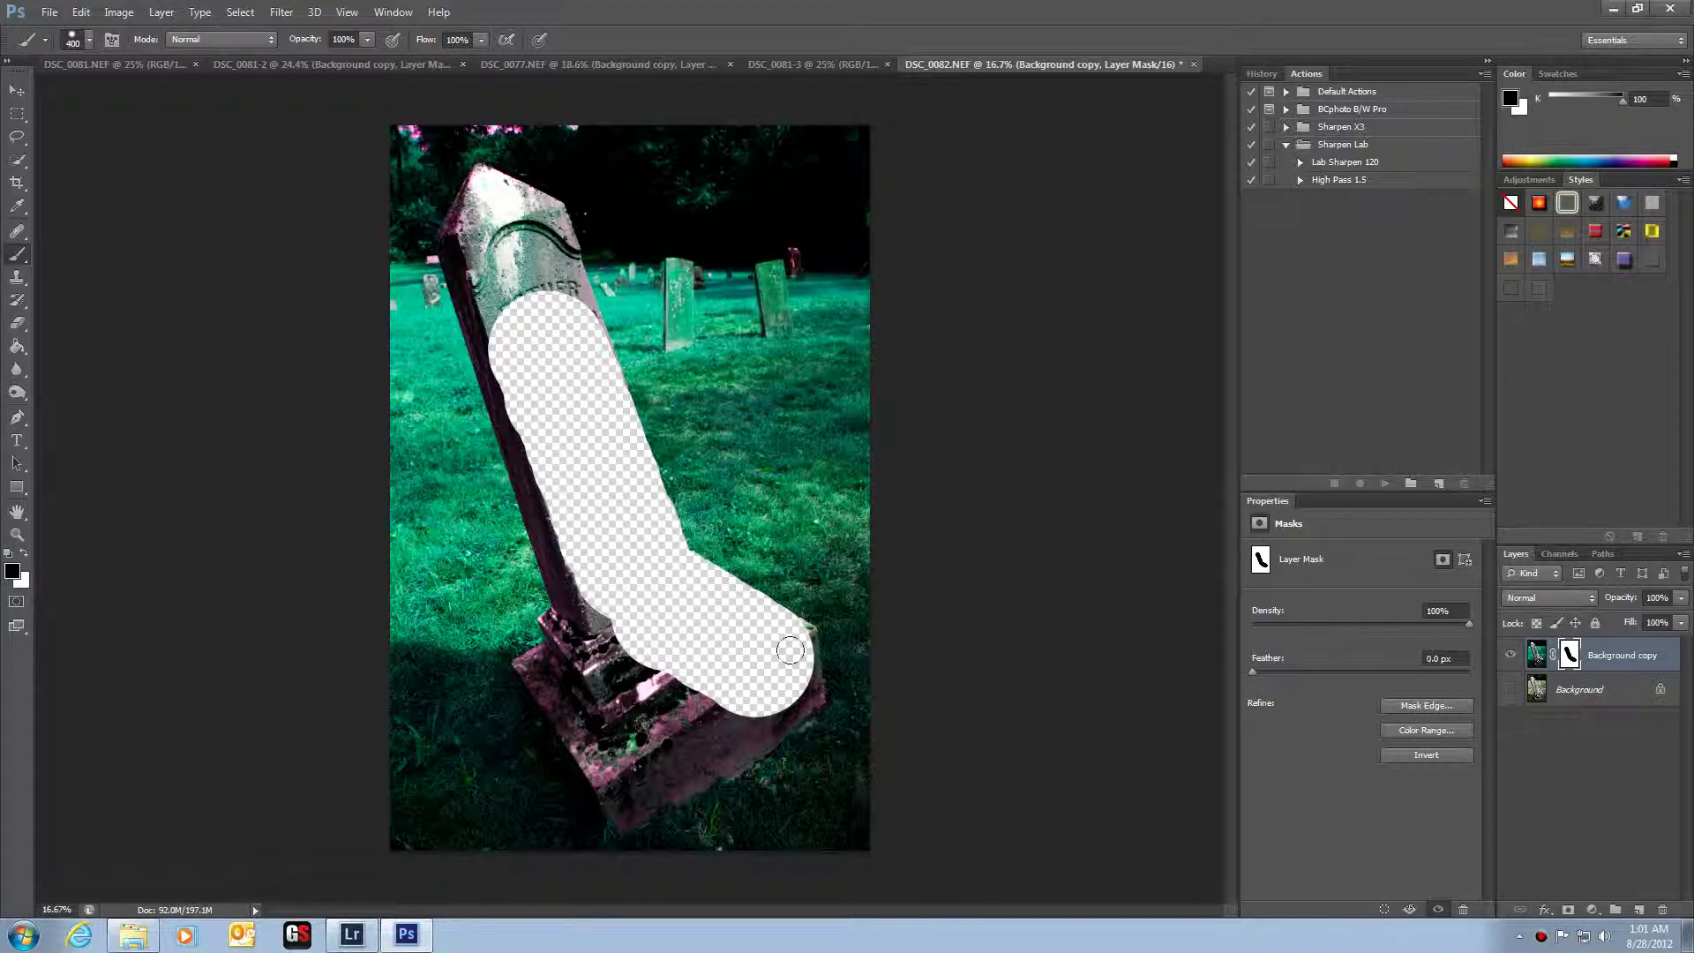
pyautogui.press('[')
pyautogui.press('[')
pyautogui.press('[')
pyautogui.press('[')
pyautogui.scroll(3, 764, 619)
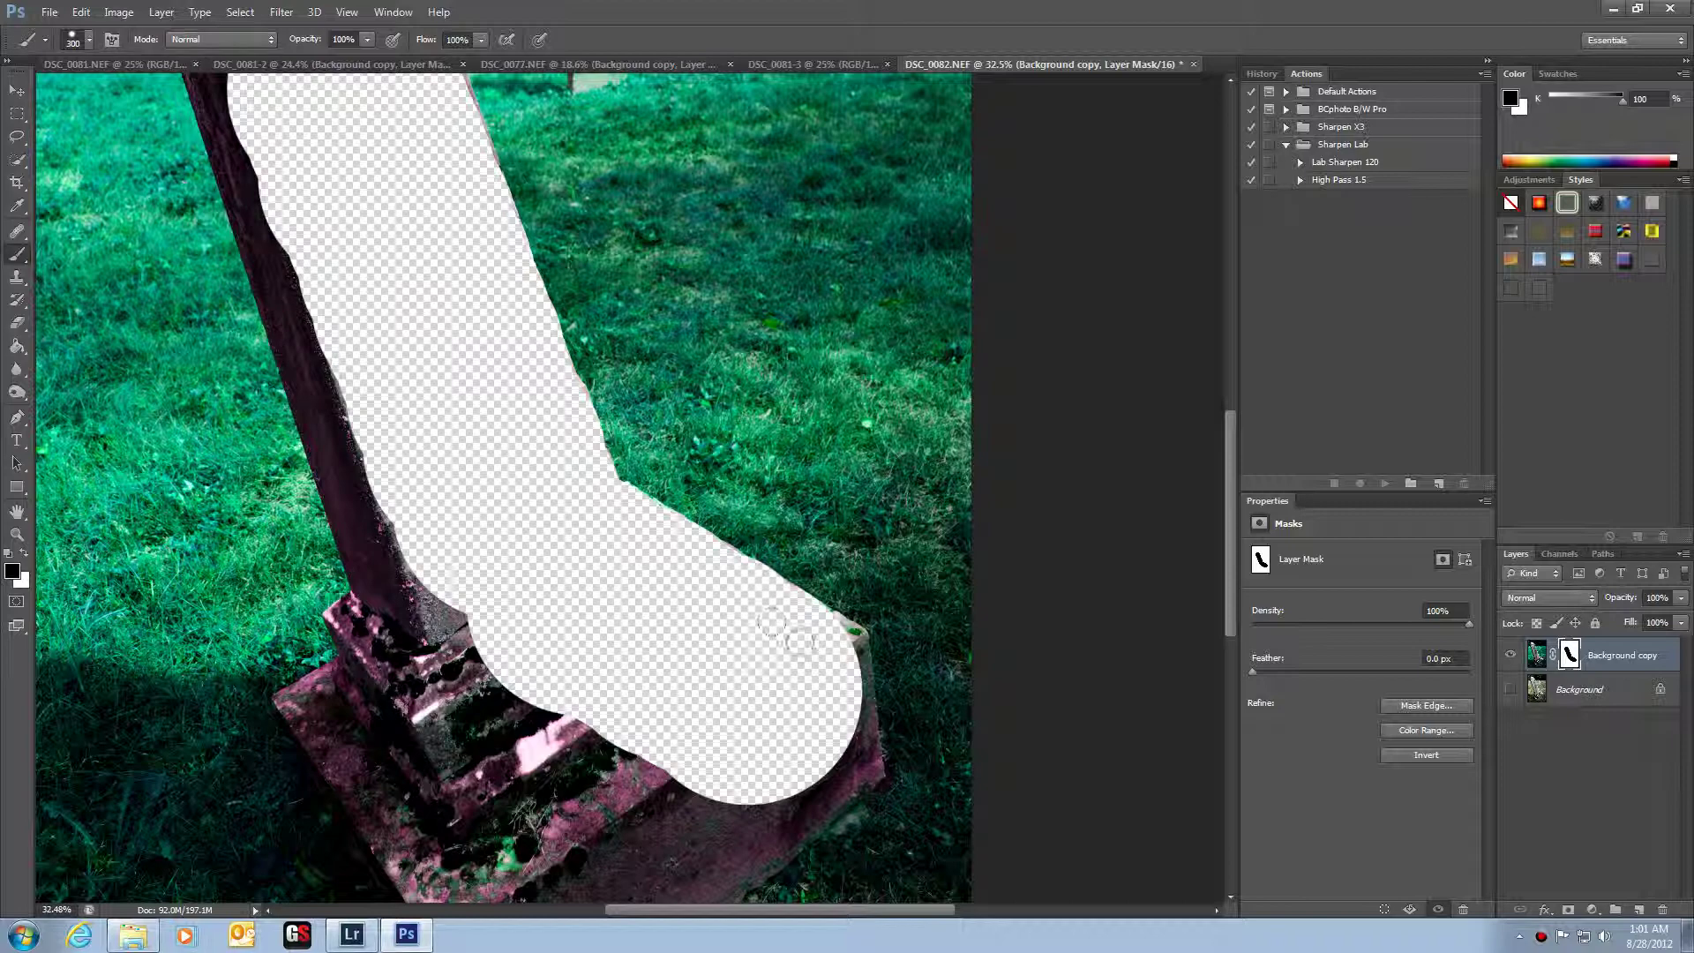
pyautogui.scroll(1, 799, 631)
pyautogui.press('[')
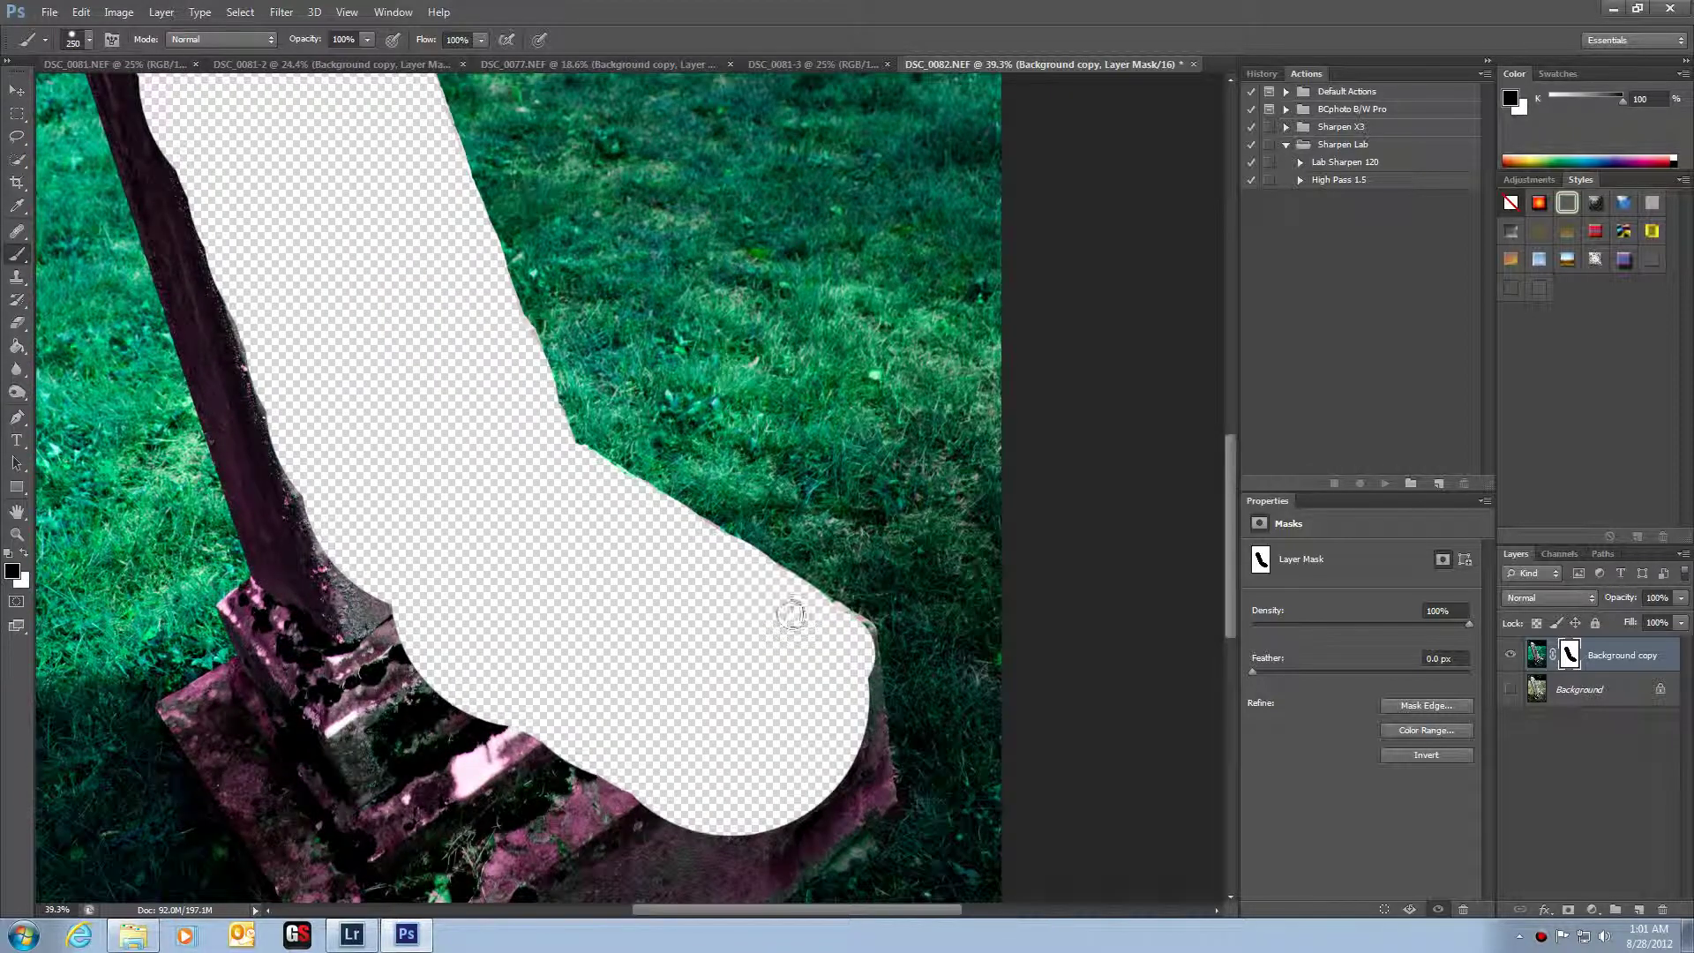
pyautogui.moveTo(798, 605)
pyautogui.mouseDown()
pyautogui.moveTo(825, 766)
pyautogui.moveTo(809, 677)
pyautogui.moveTo(811, 707)
pyautogui.mouseUp()
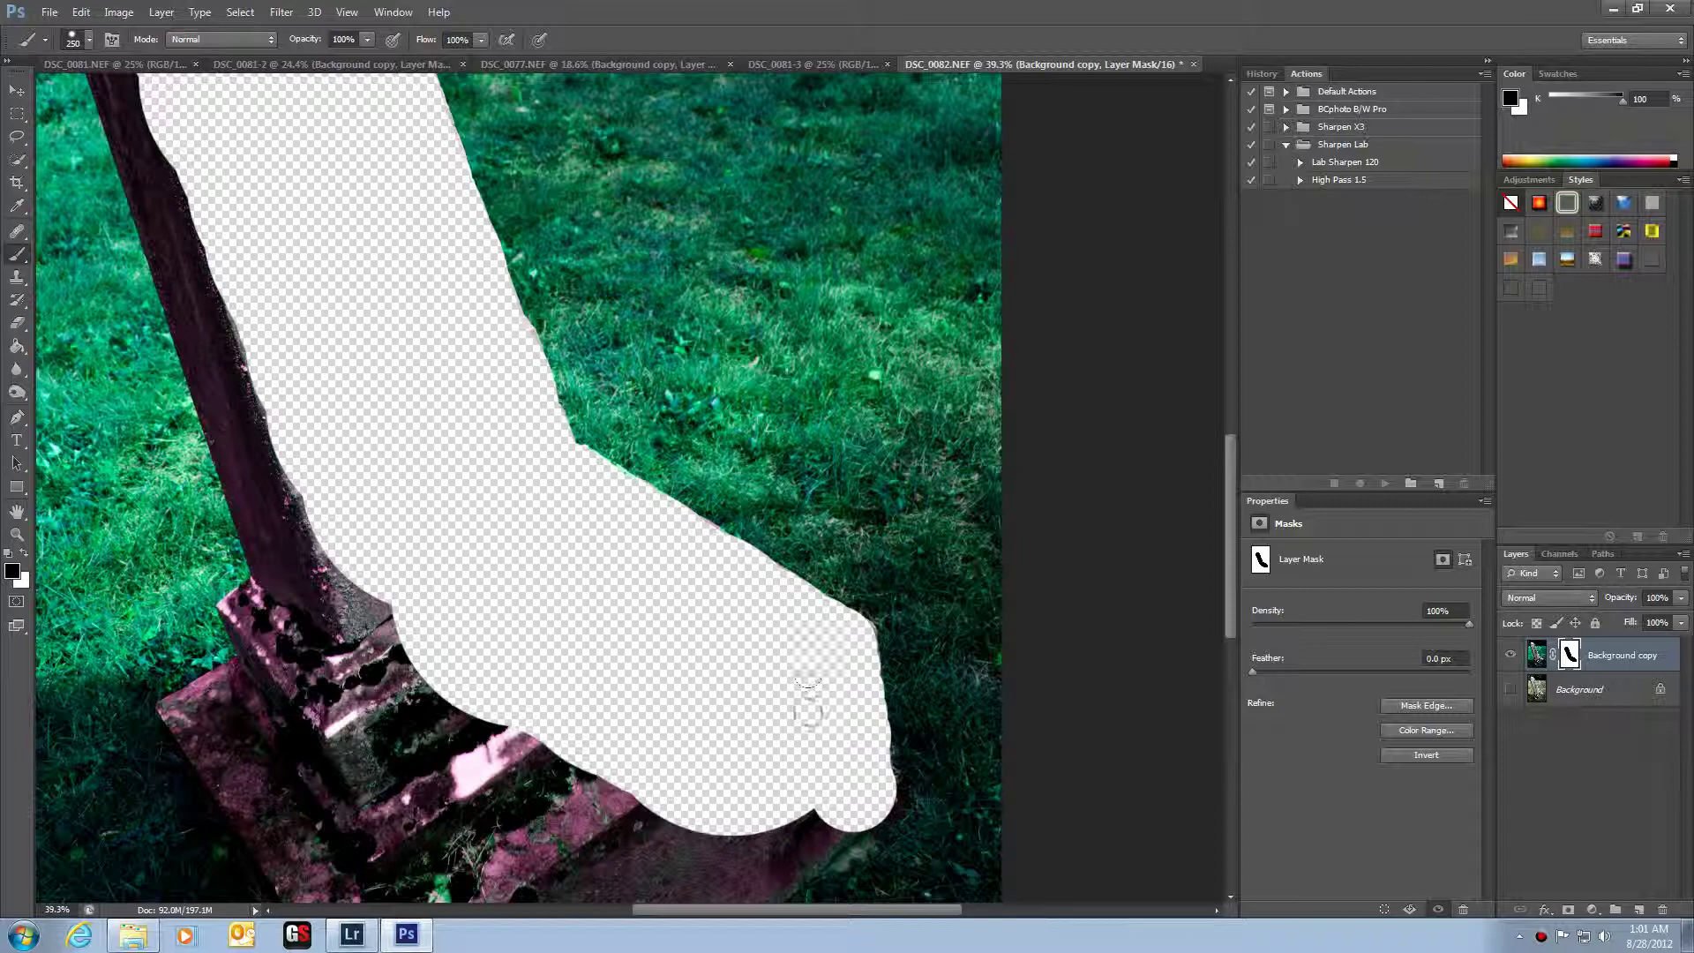
# - Mask out the large inner area of the gravestone's base with a much larger brush
pyautogui.scroll(-3, 737, 751)
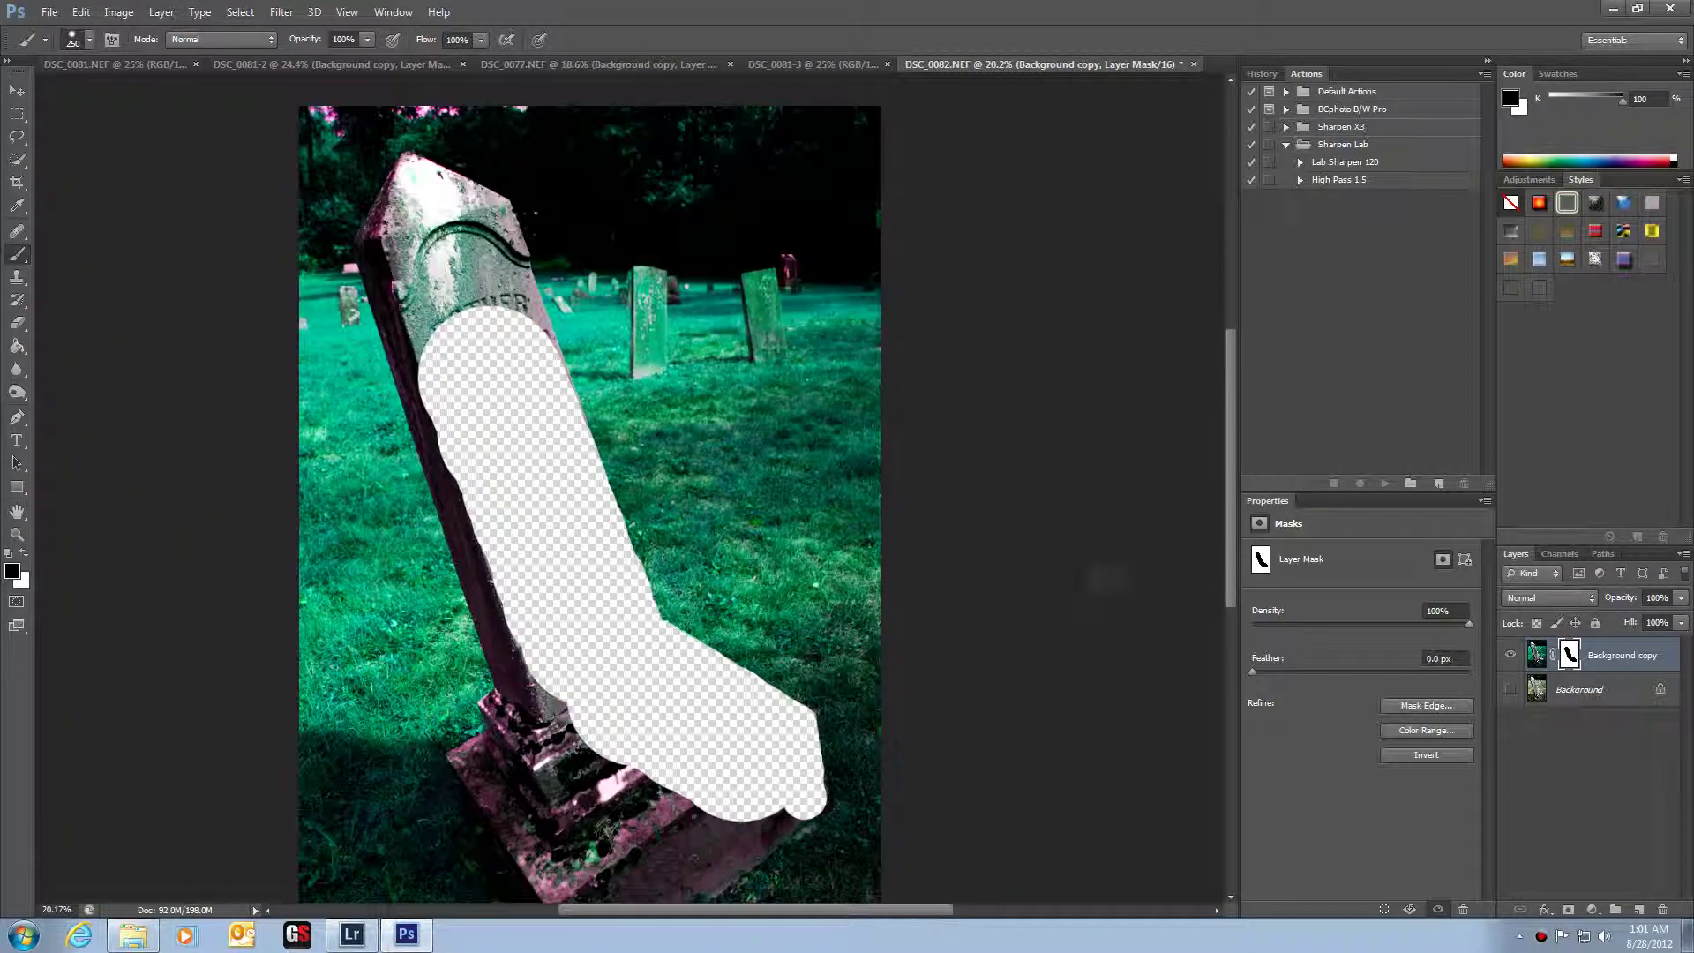
pyautogui.moveTo(1225, 522); pyautogui.dragTo(1228, 640)
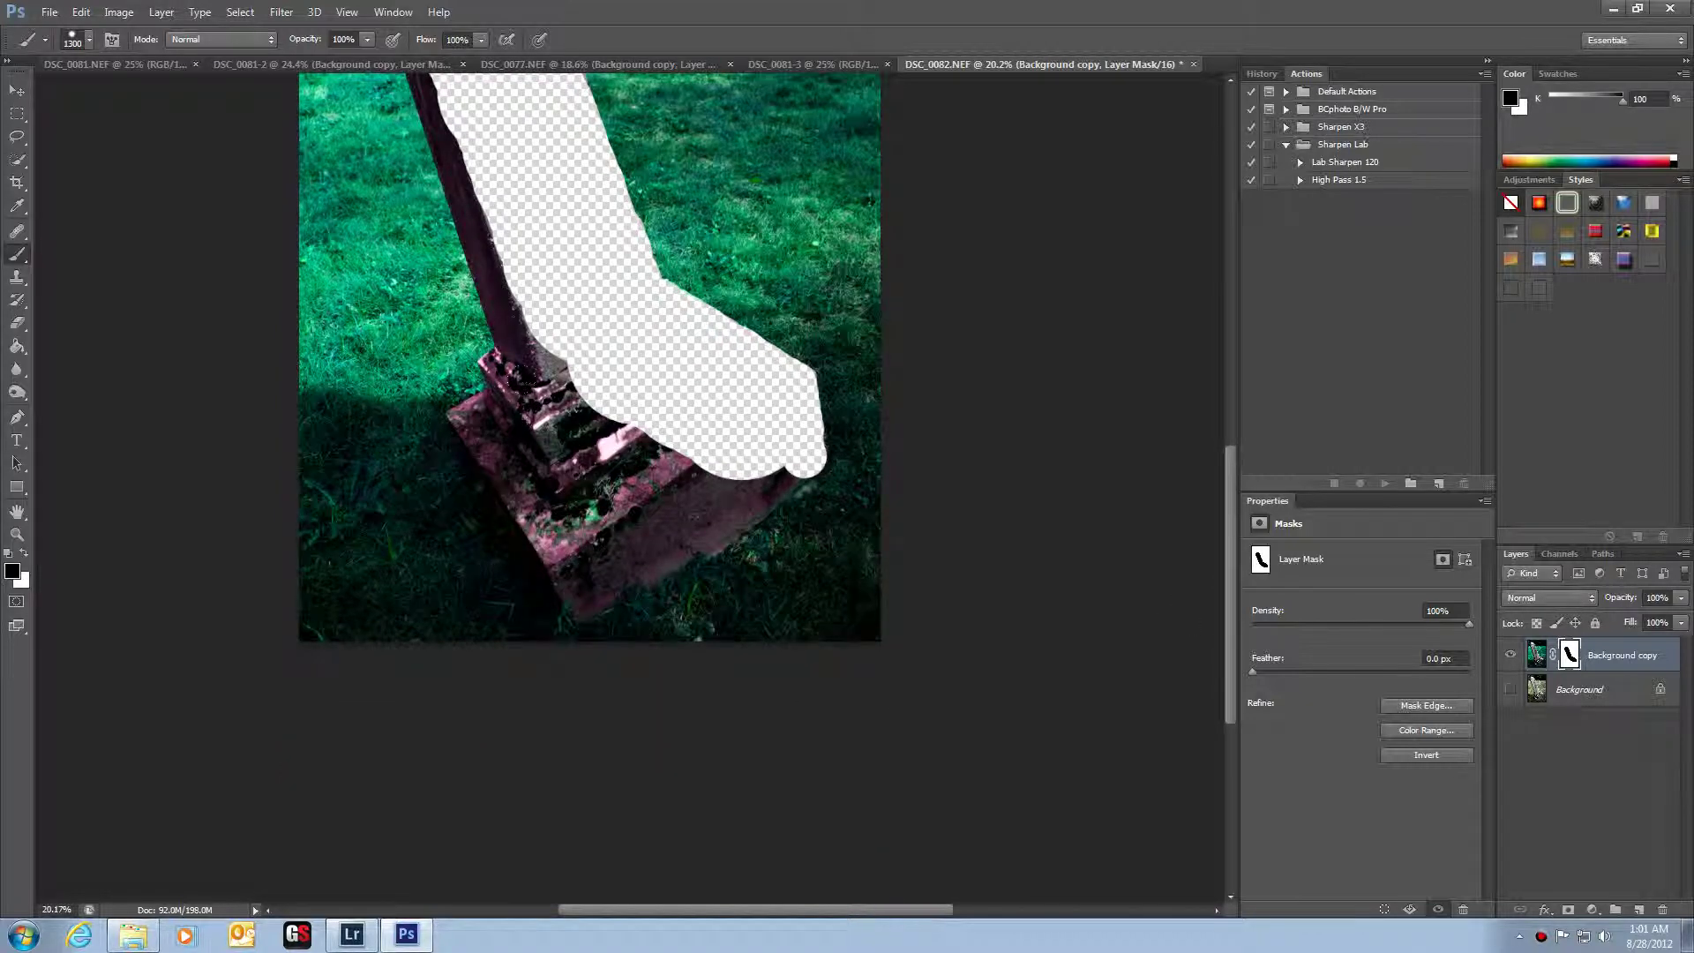
pyautogui.press('[')
pyautogui.click(600, 433)
pyautogui.moveTo(598, 431)
pyautogui.mouseDown()
pyautogui.moveTo(573, 429)
pyautogui.moveTo(602, 483)
pyautogui.moveTo(675, 494)
pyautogui.mouseUp()
pyautogui.press(']')
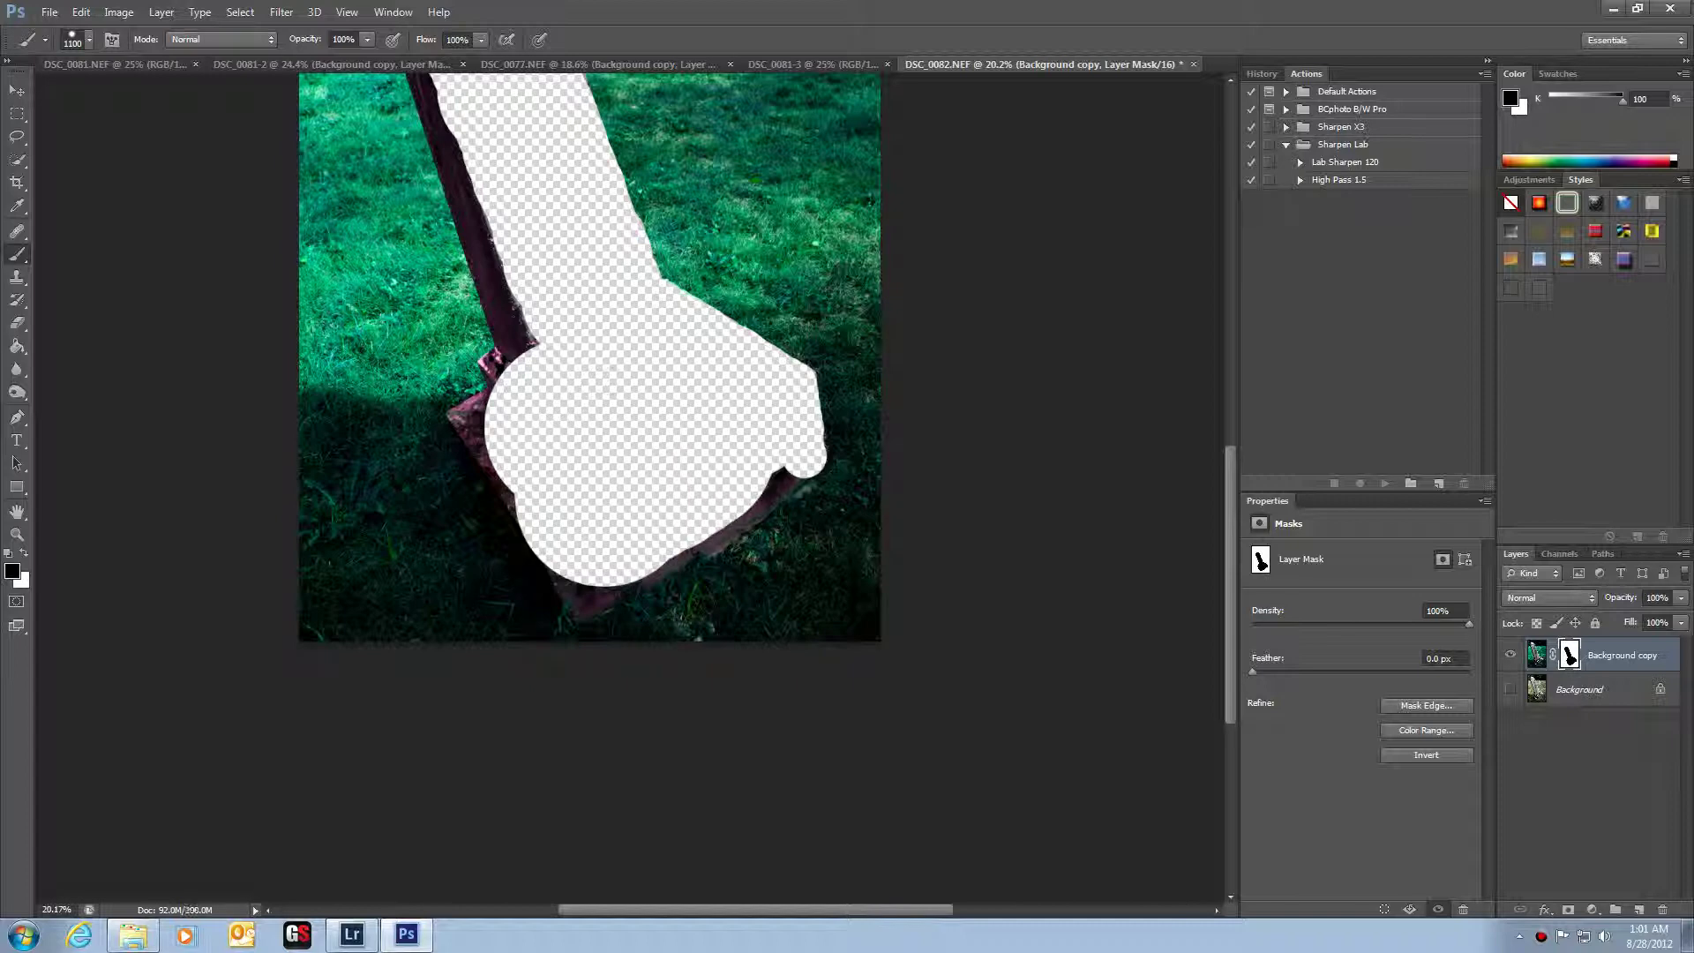
# - Mask out the remaining lower, left and stepped edges of the gravestone's base with a smaller brush
pyautogui.press('[')
pyautogui.press('[')
pyautogui.press('[')
pyautogui.press('[')
pyautogui.press('[')
pyautogui.press('[')
pyautogui.scroll(3, 734, 455)
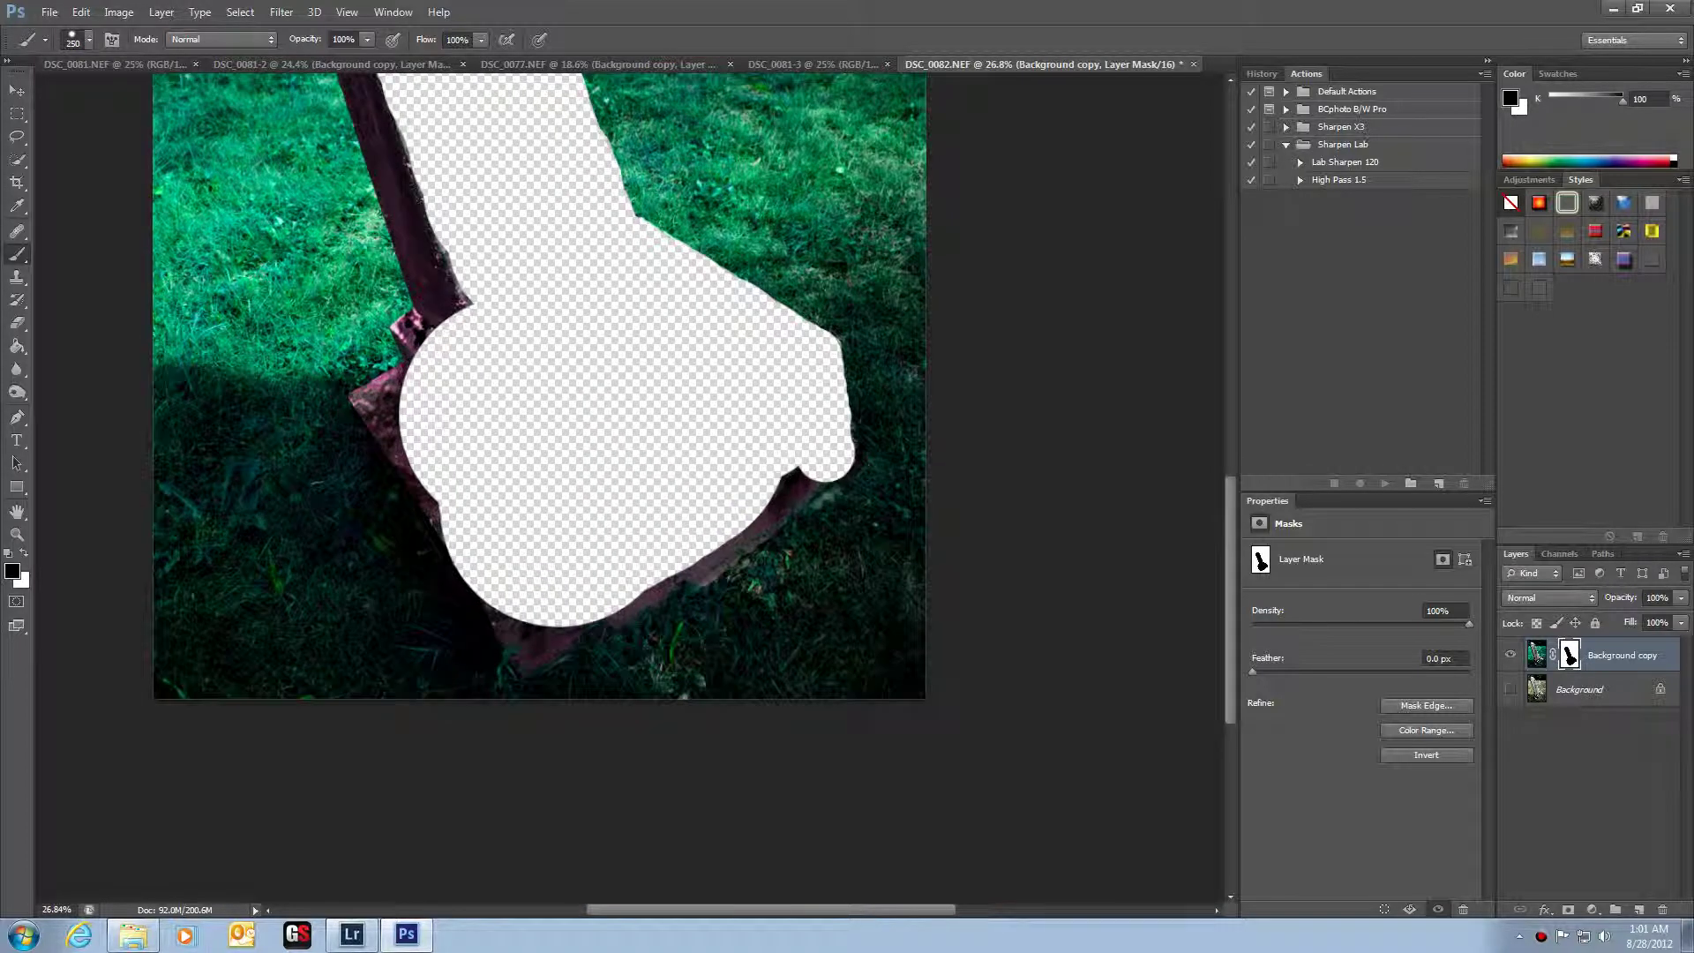
pyautogui.press(']')
pyautogui.moveTo(820, 463)
pyautogui.mouseDown()
pyautogui.moveTo(539, 634)
pyautogui.moveTo(484, 611)
pyautogui.moveTo(386, 392)
pyautogui.moveTo(379, 415)
pyautogui.moveTo(360, 399)
pyautogui.moveTo(421, 363)
pyautogui.moveTo(405, 330)
pyautogui.moveTo(470, 295)
pyautogui.moveTo(431, 333)
pyautogui.mouseUp()
pyautogui.press('[')
pyautogui.press('[')
pyautogui.press('[')
pyautogui.press('[')
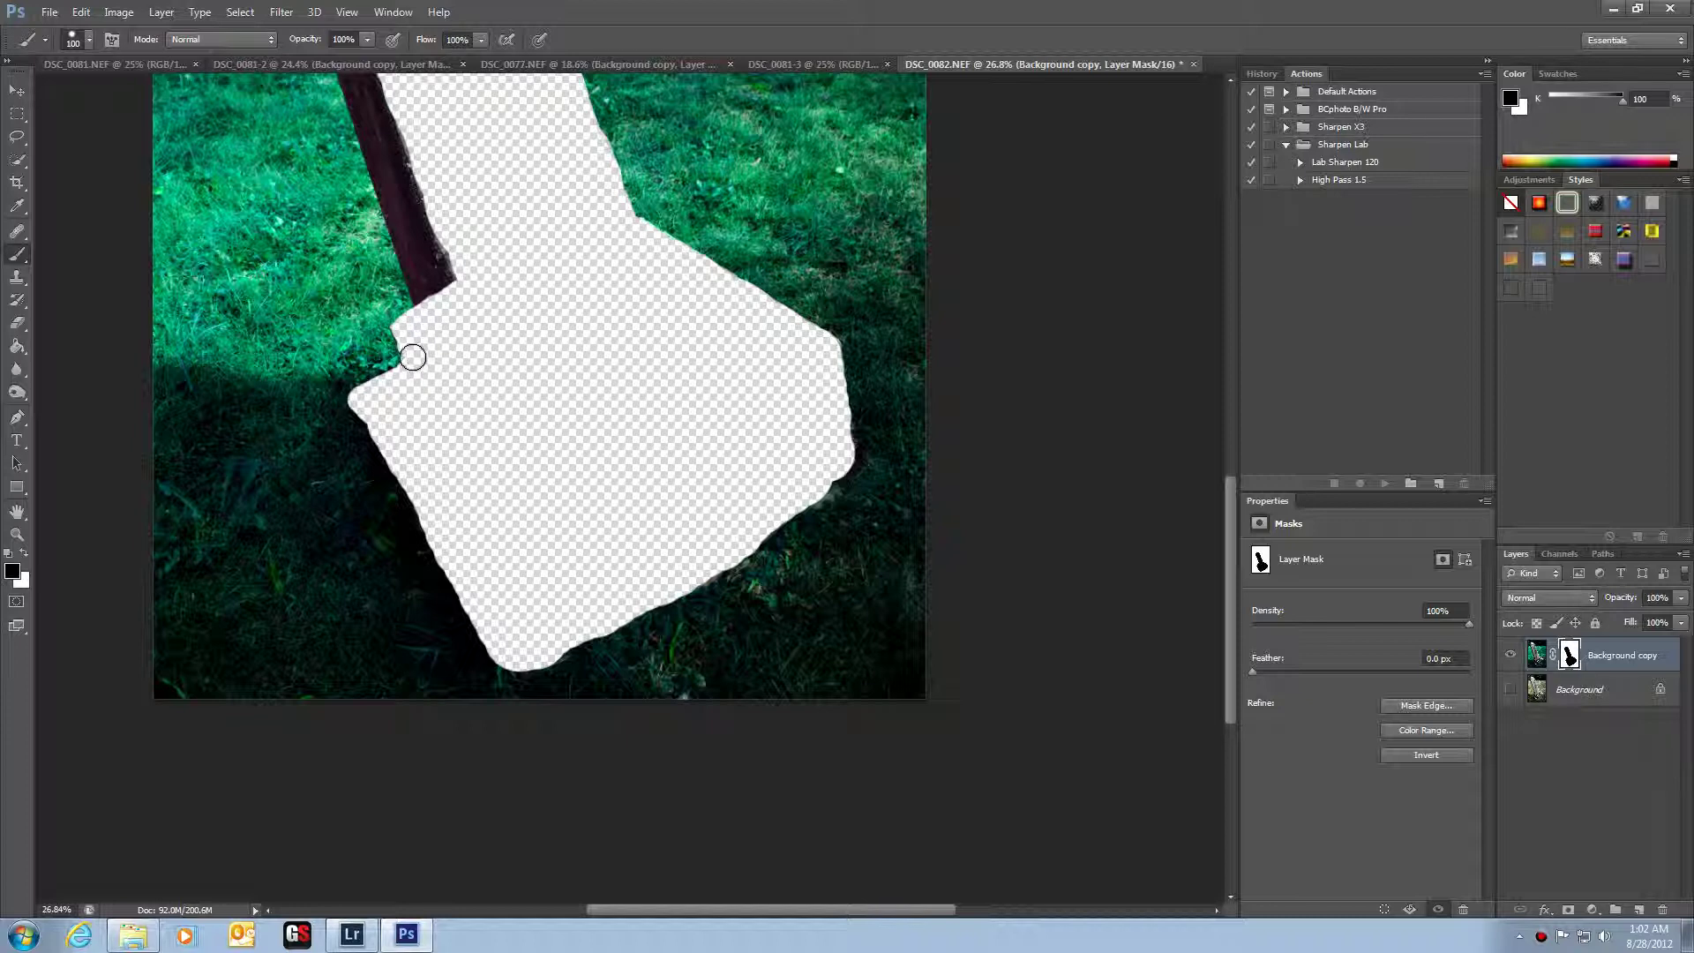
pyautogui.hotkey('ctrl', '0')
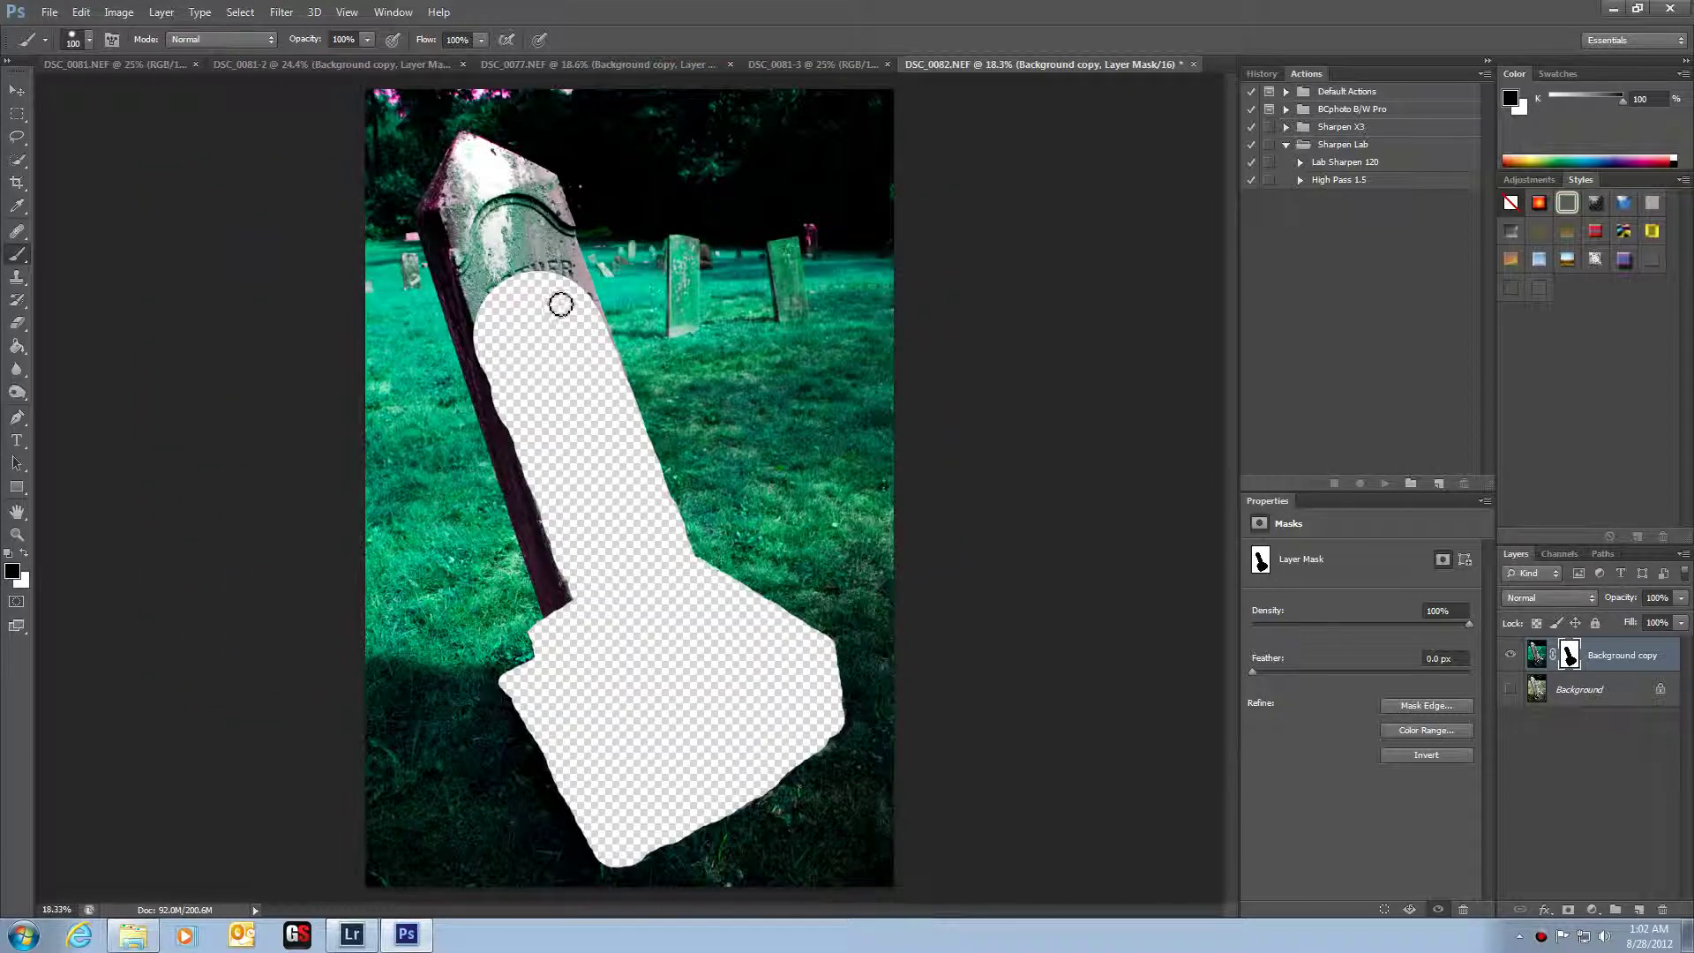
# - Mask out the upper face of the gravestone up to its peak with a 500 px brush
pyautogui.press(']')
pyautogui.press(']')
pyautogui.scroll(2, 472, 162)
pyautogui.moveTo(475, 151)
pyautogui.mouseDown()
pyautogui.moveTo(539, 185)
pyautogui.moveTo(604, 385)
pyautogui.moveTo(447, 148)
pyautogui.mouseUp()
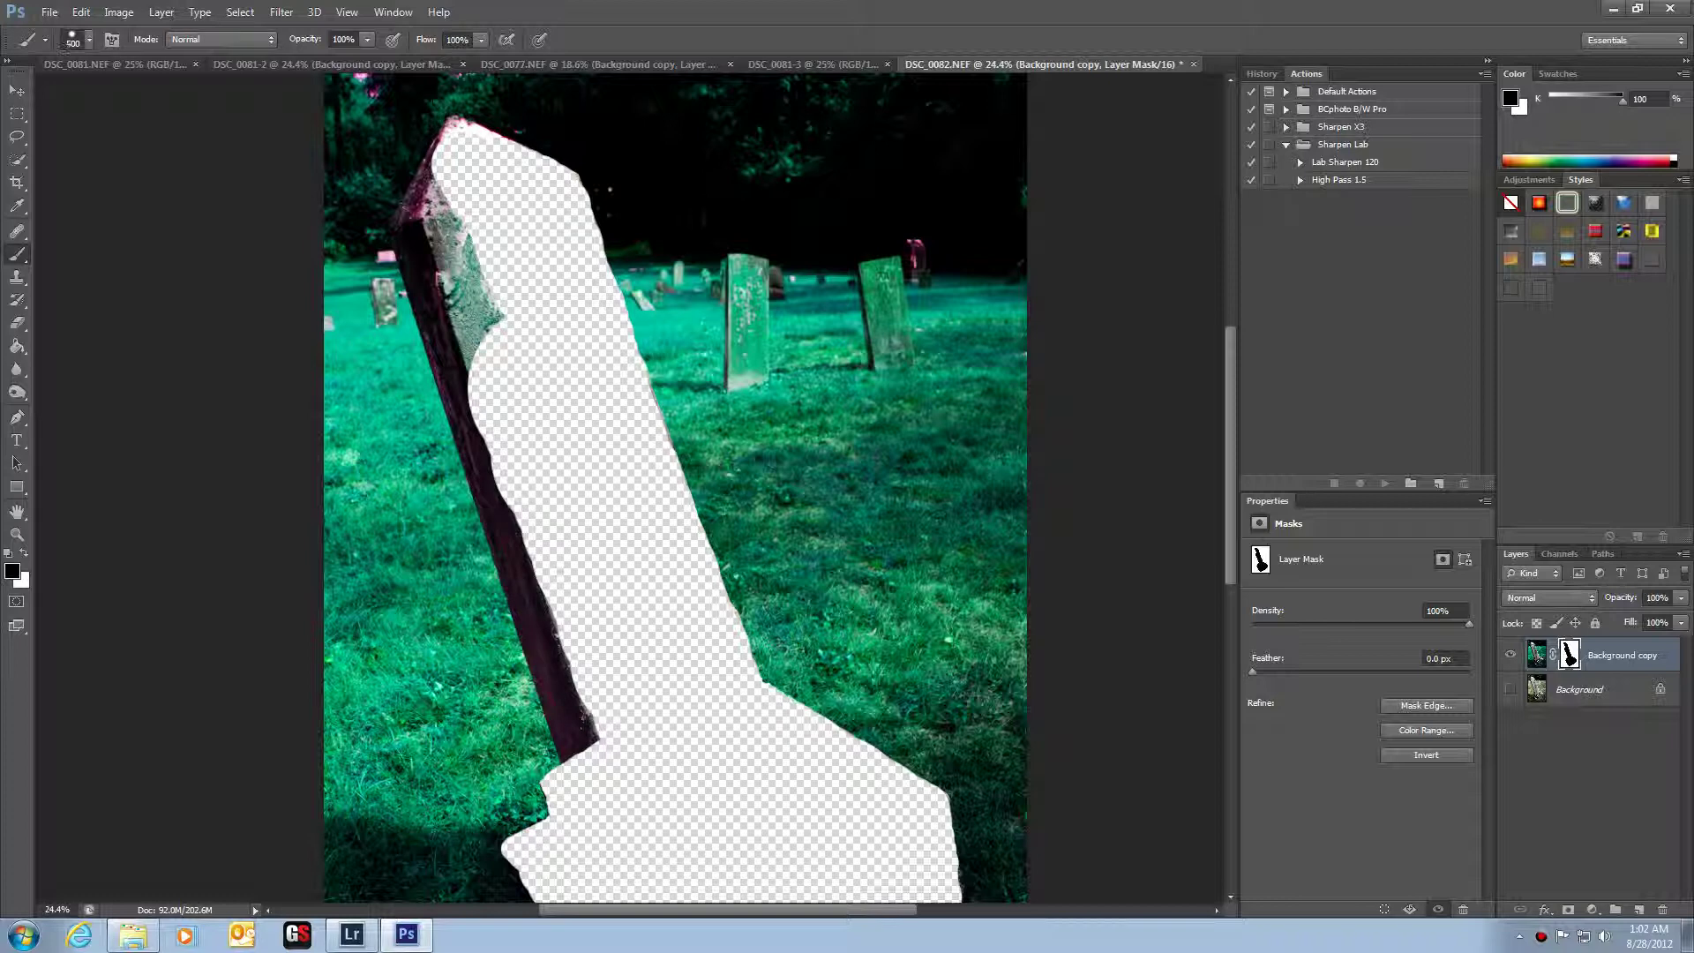
# - Mask out the gravestone's dark left side from the peak down to the base with a smaller brush
pyautogui.press('[')
pyautogui.press('[')
pyautogui.press('[')
pyautogui.press('[')
pyautogui.press('[')
pyautogui.press('[')
pyautogui.press('[')
pyautogui.press('[')
pyautogui.press('[')
pyautogui.moveTo(454, 129)
pyautogui.mouseDown()
pyautogui.moveTo(484, 148)
pyautogui.moveTo(453, 135)
pyautogui.moveTo(404, 237)
pyautogui.moveTo(419, 266)
pyautogui.moveTo(443, 198)
pyautogui.moveTo(447, 256)
pyautogui.moveTo(430, 243)
pyautogui.moveTo(454, 319)
pyautogui.moveTo(409, 235)
pyautogui.moveTo(569, 748)
pyautogui.mouseUp()
# - Paint away the leftover dark strip along the gravestone's left edge with a 300 px brush
pyautogui.press(']')
pyautogui.press(']')
pyautogui.press(']')
pyautogui.press(']')
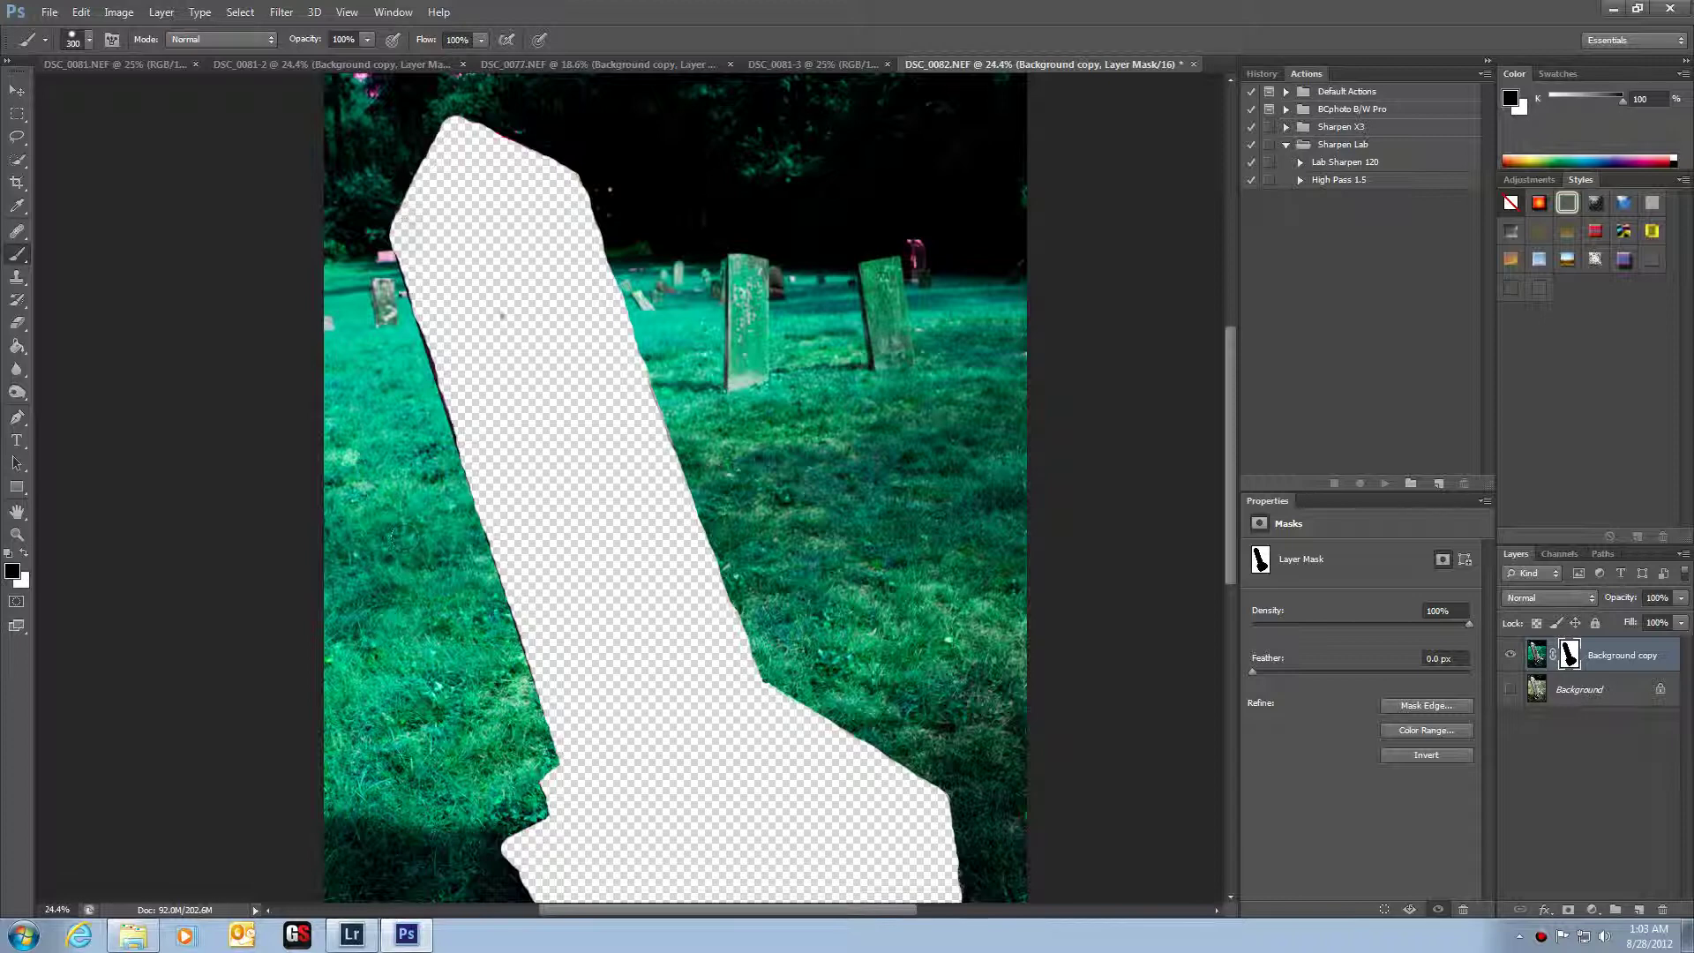
pyautogui.moveTo(427, 288)
pyautogui.mouseDown()
pyautogui.moveTo(461, 427)
pyautogui.moveTo(453, 283)
pyautogui.moveTo(424, 238)
pyautogui.moveTo(397, 247)
pyautogui.moveTo(542, 733)
pyautogui.mouseUp()
# - Show the original Background layer and restore the teal beside the gravestone's upper left edge by painting white on the mask at 175 px
pyautogui.click(1510, 691)
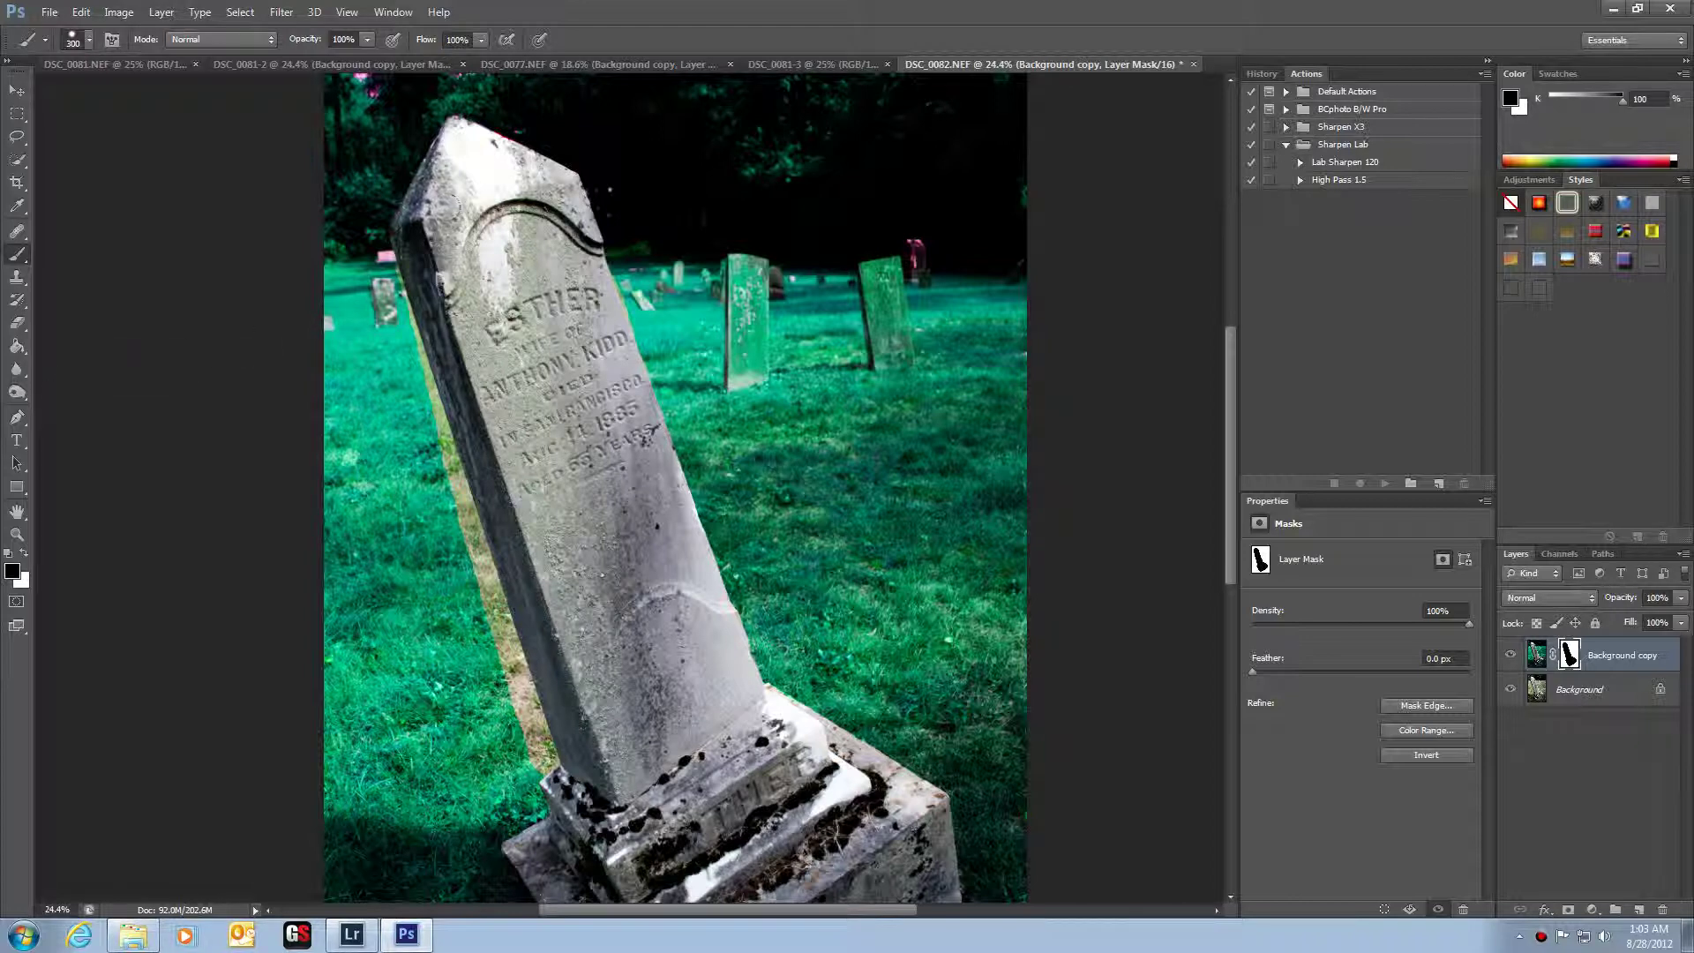
pyautogui.click(24, 553)
pyautogui.scroll(3, 358, 304)
pyautogui.press('[')
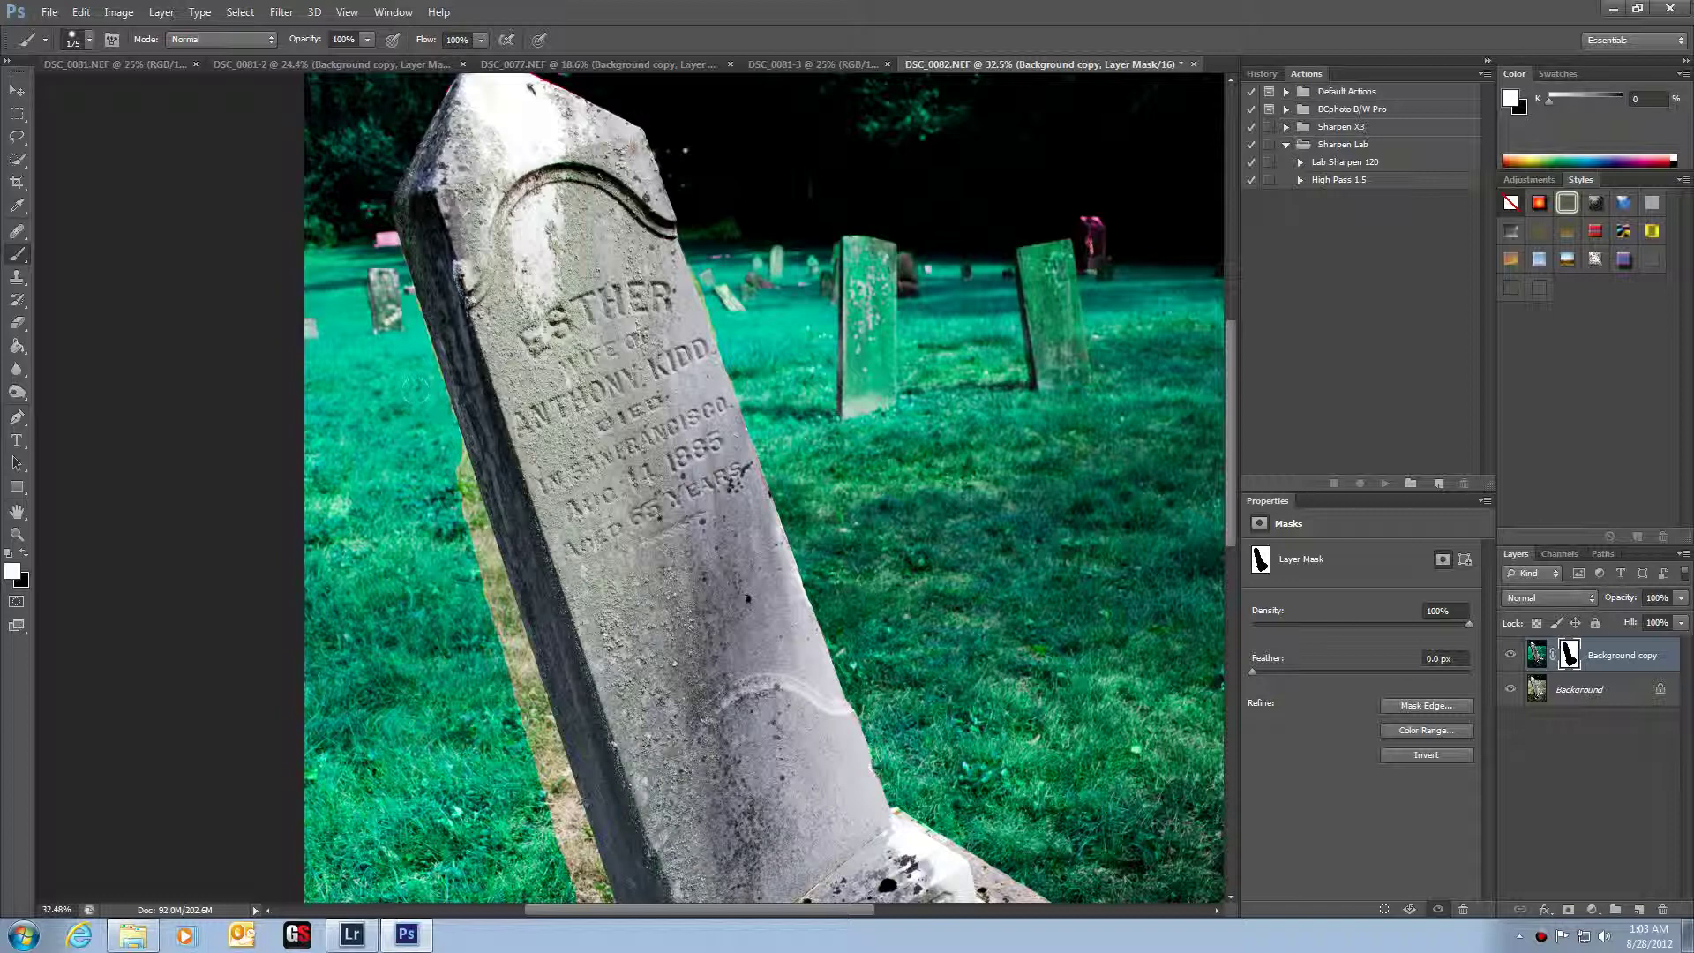
pyautogui.moveTo(436, 423)
pyautogui.mouseDown()
pyautogui.moveTo(408, 471)
pyautogui.moveTo(364, 364)
pyautogui.mouseUp()
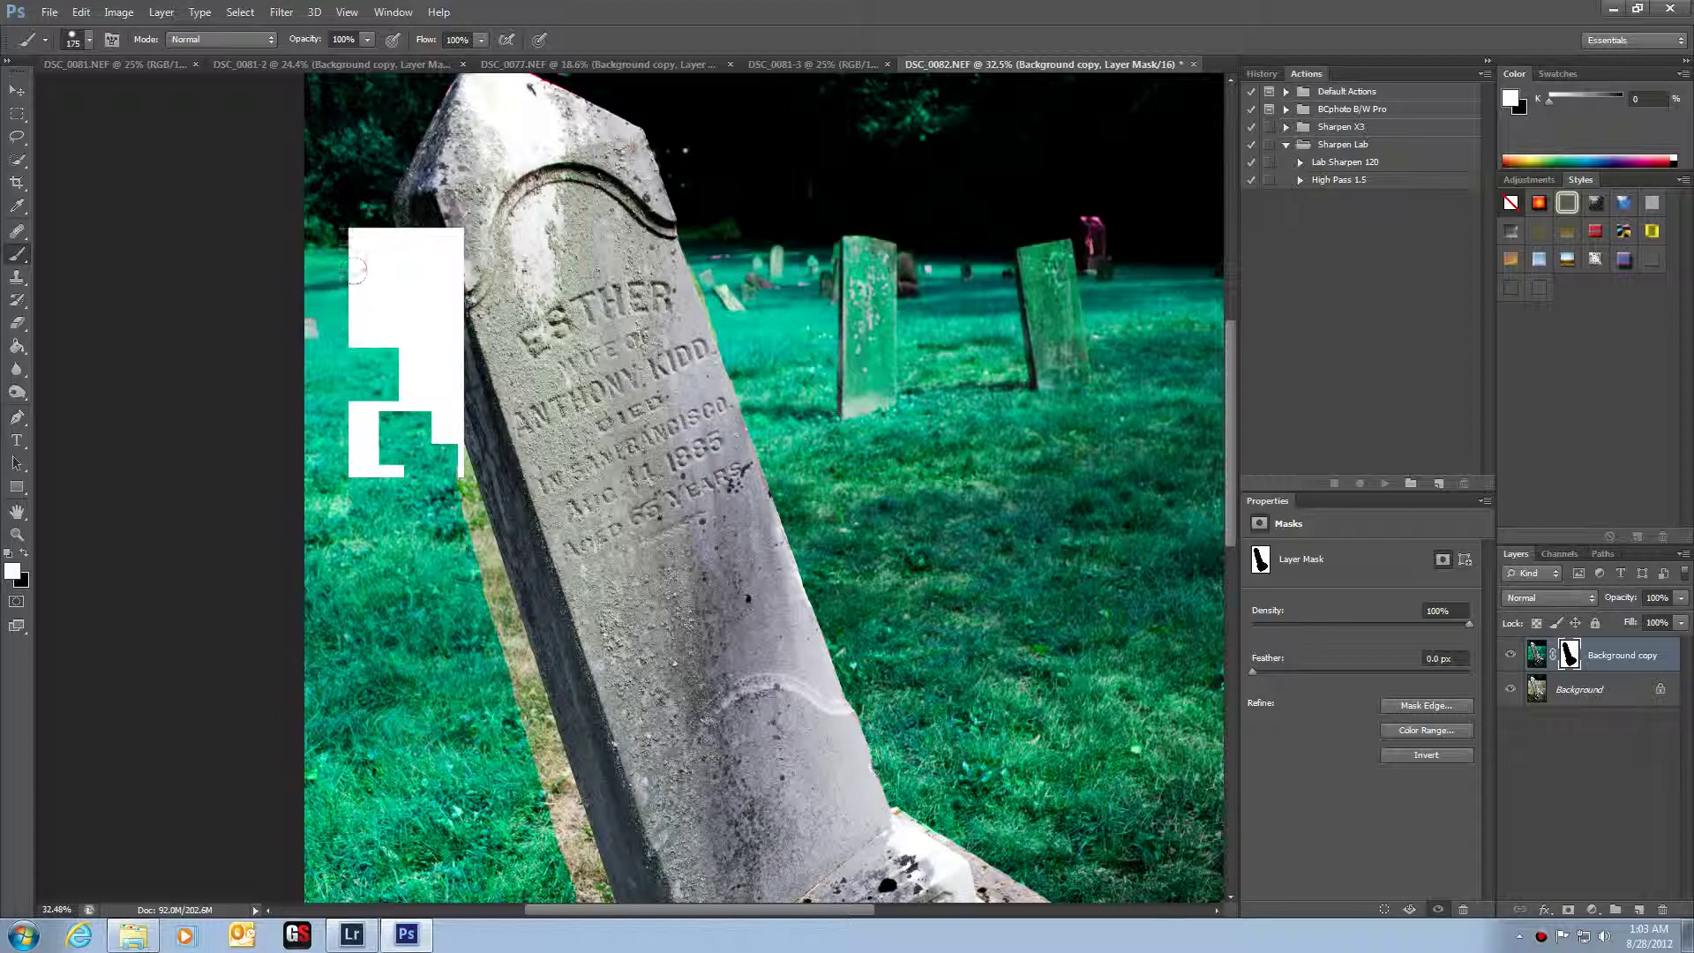
# - Restore the teal over the natural-colored grass along the middle of the gravestone's left edge with a 125 px brush
pyautogui.press('[')
pyautogui.press('[')
pyautogui.scroll(-2, 432, 414)
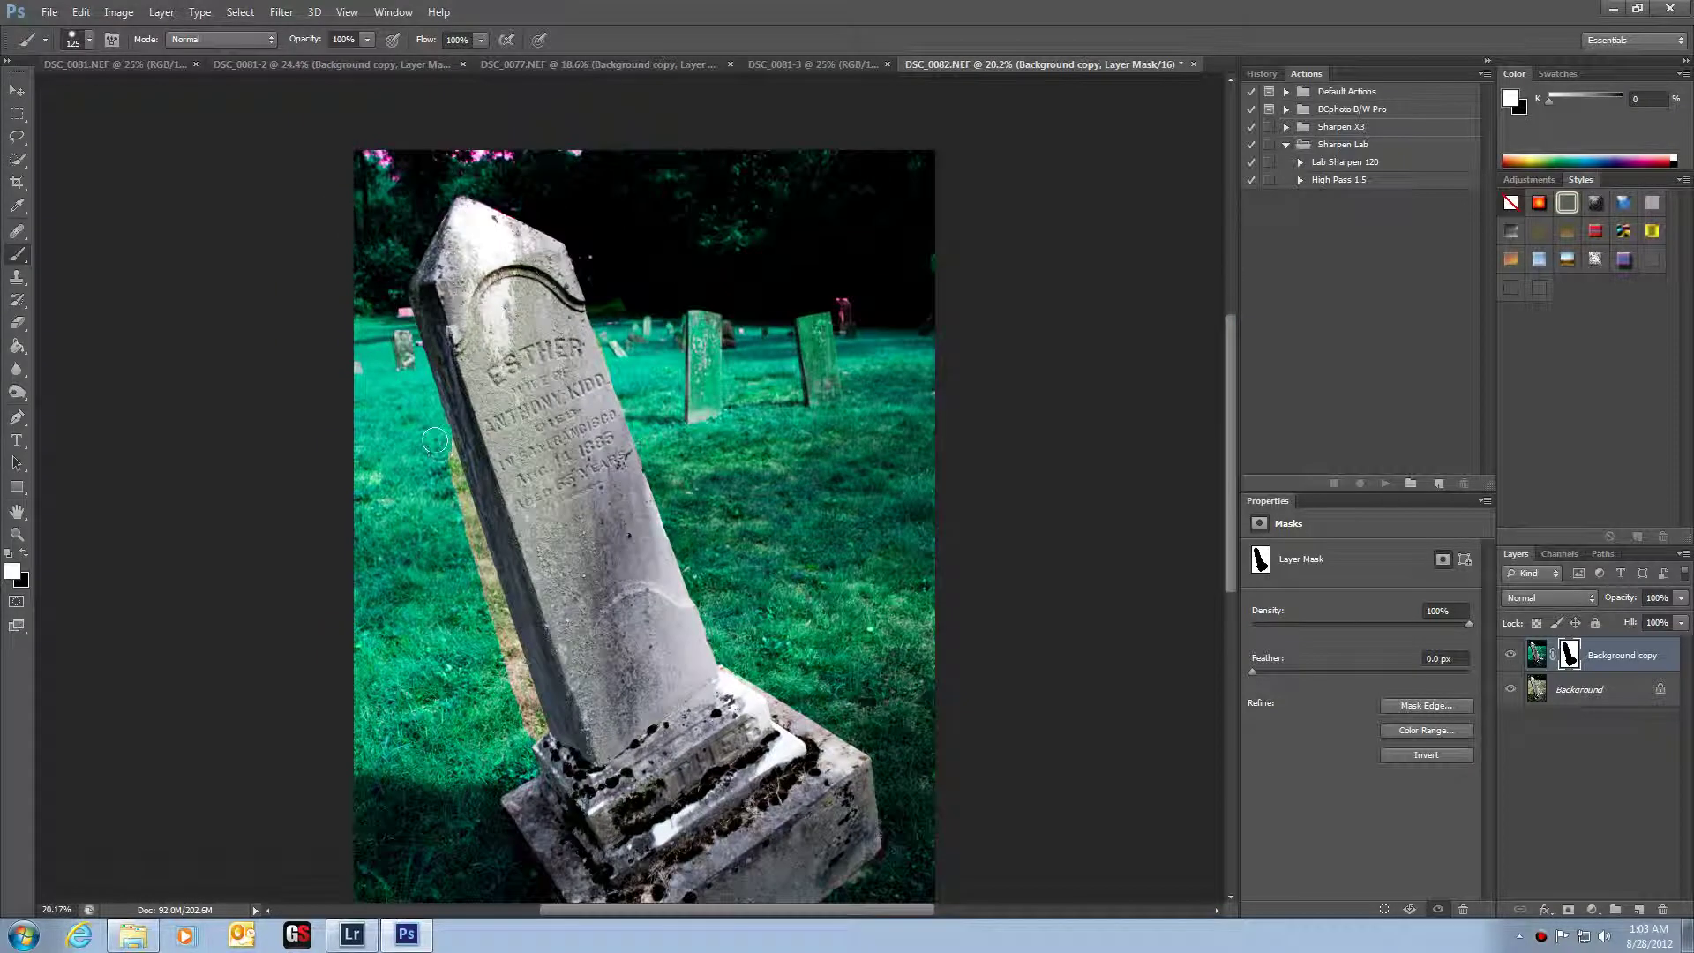
pyautogui.scroll(2, 436, 442)
pyautogui.moveTo(443, 438)
pyautogui.mouseDown()
pyautogui.moveTo(501, 624)
pyautogui.moveTo(497, 596)
pyautogui.mouseUp()
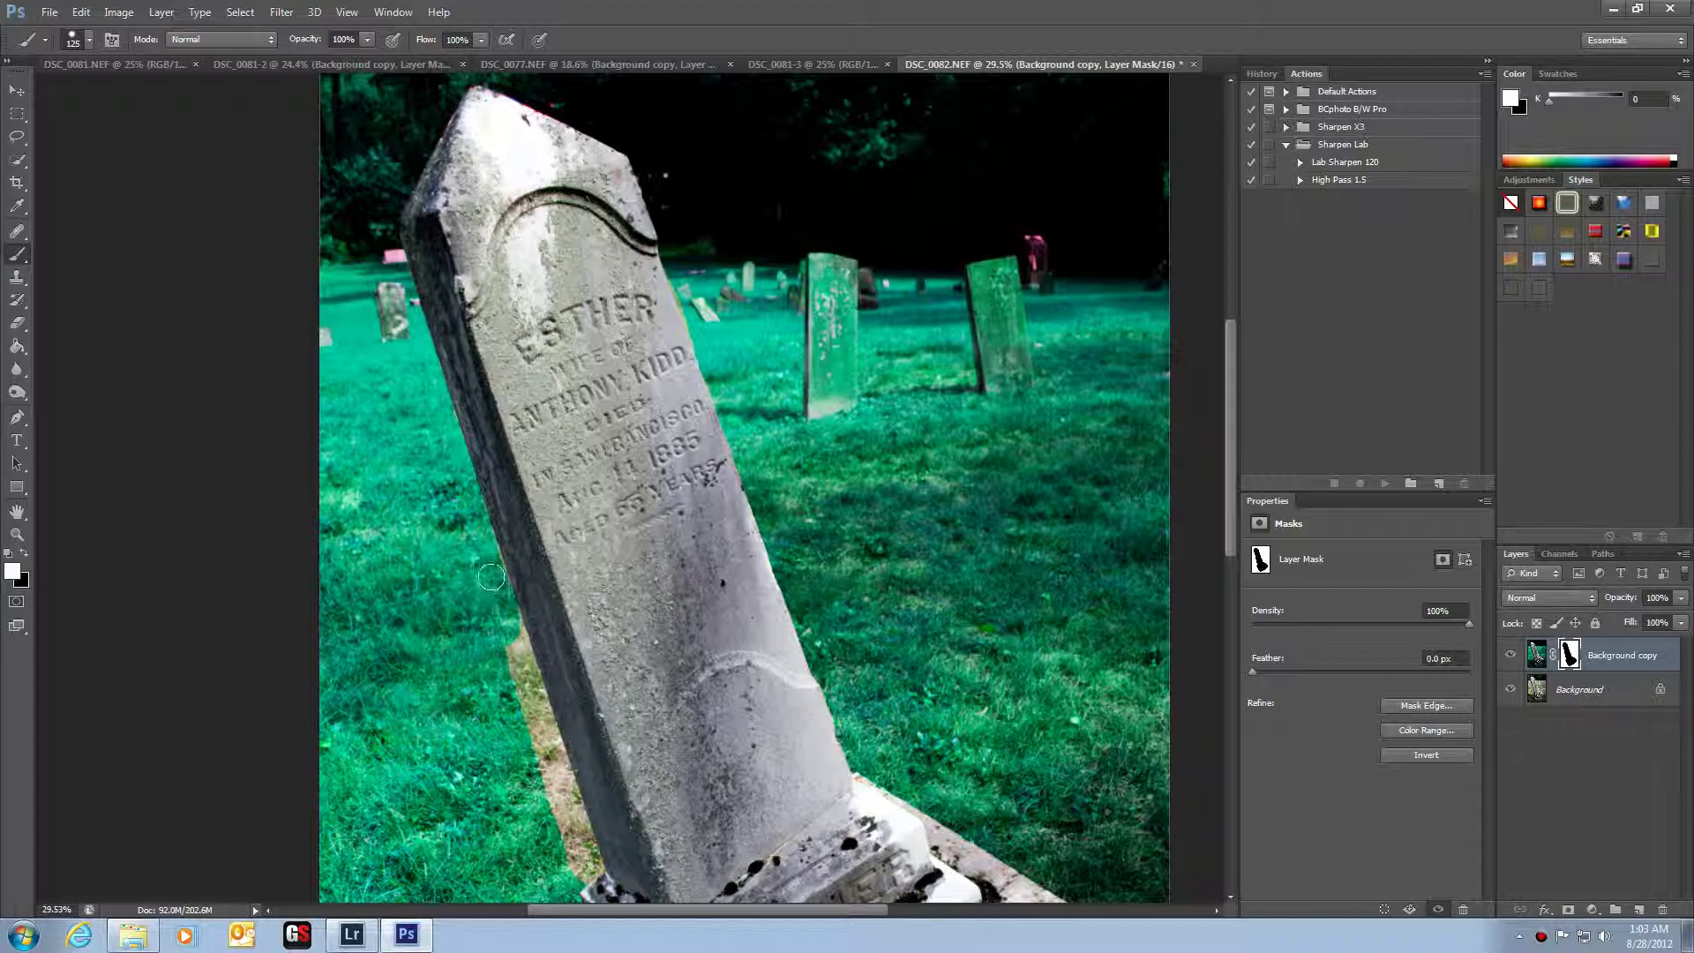
# - Restore the teal over the remaining natural-colored grass strip along the lower left edge, down to the base
pyautogui.hotkey('ctrl', '-')
pyautogui.hotkey('ctrl', '-')
pyautogui.scroll(3, 527, 683)
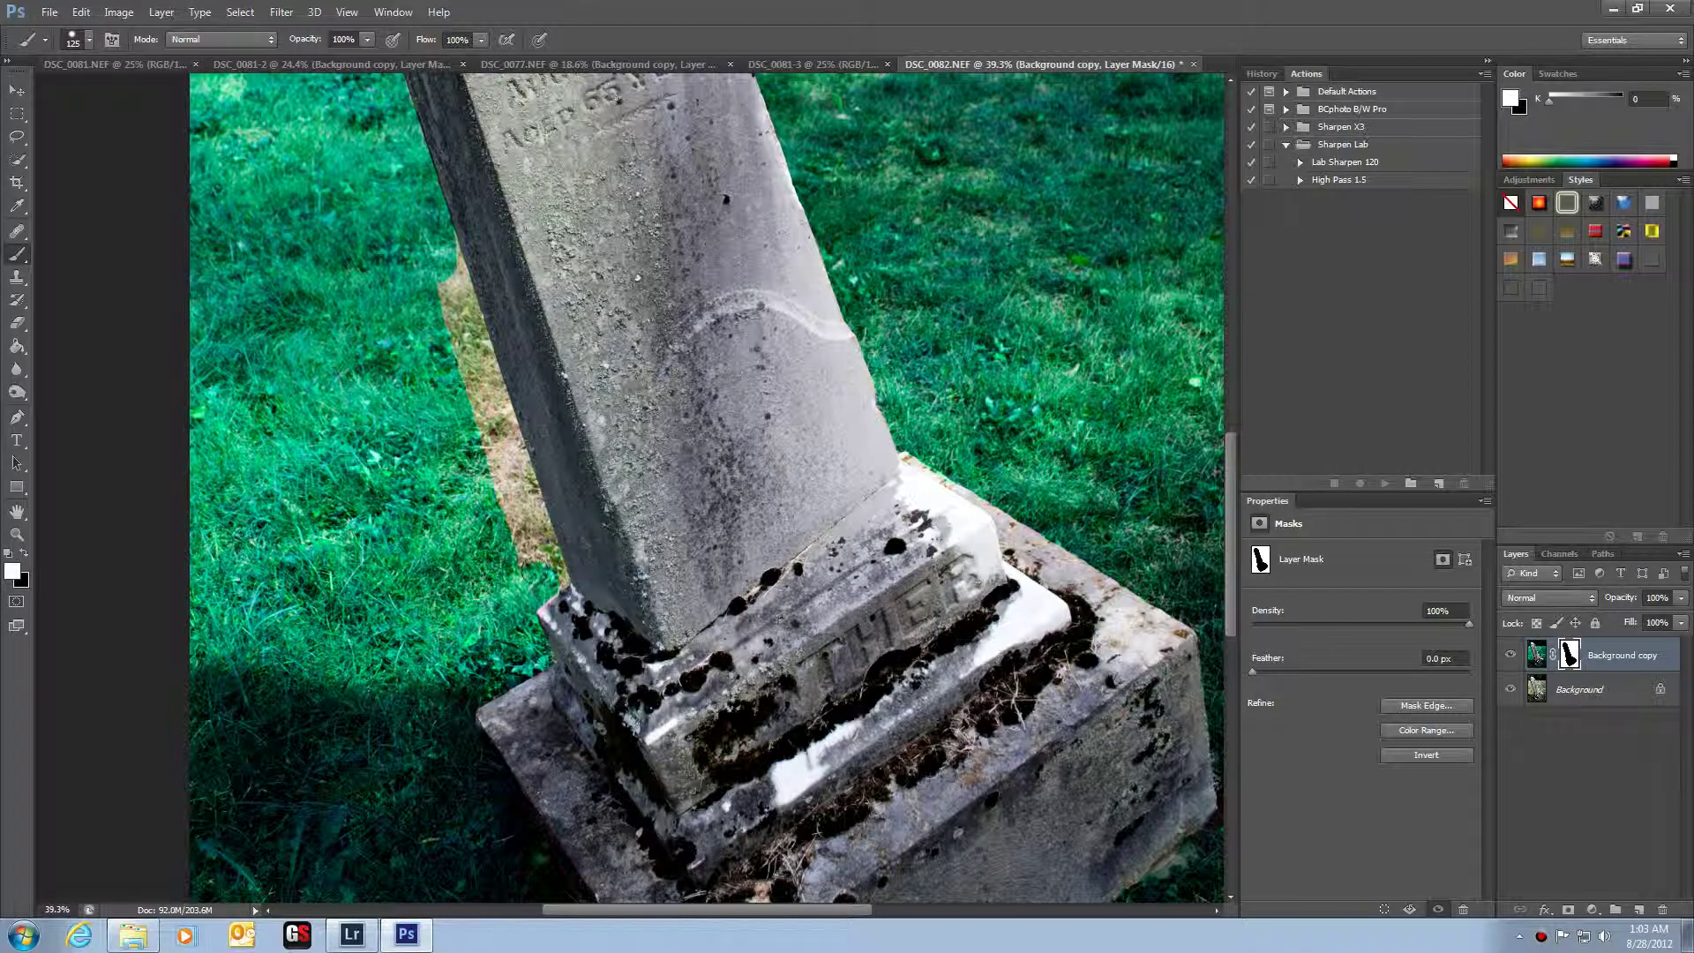
pyautogui.moveTo(541, 568)
pyautogui.mouseDown()
pyautogui.moveTo(528, 533)
pyautogui.moveTo(515, 541)
pyautogui.moveTo(503, 503)
pyautogui.moveTo(521, 517)
pyautogui.moveTo(455, 344)
pyautogui.moveTo(436, 257)
pyautogui.mouseUp()
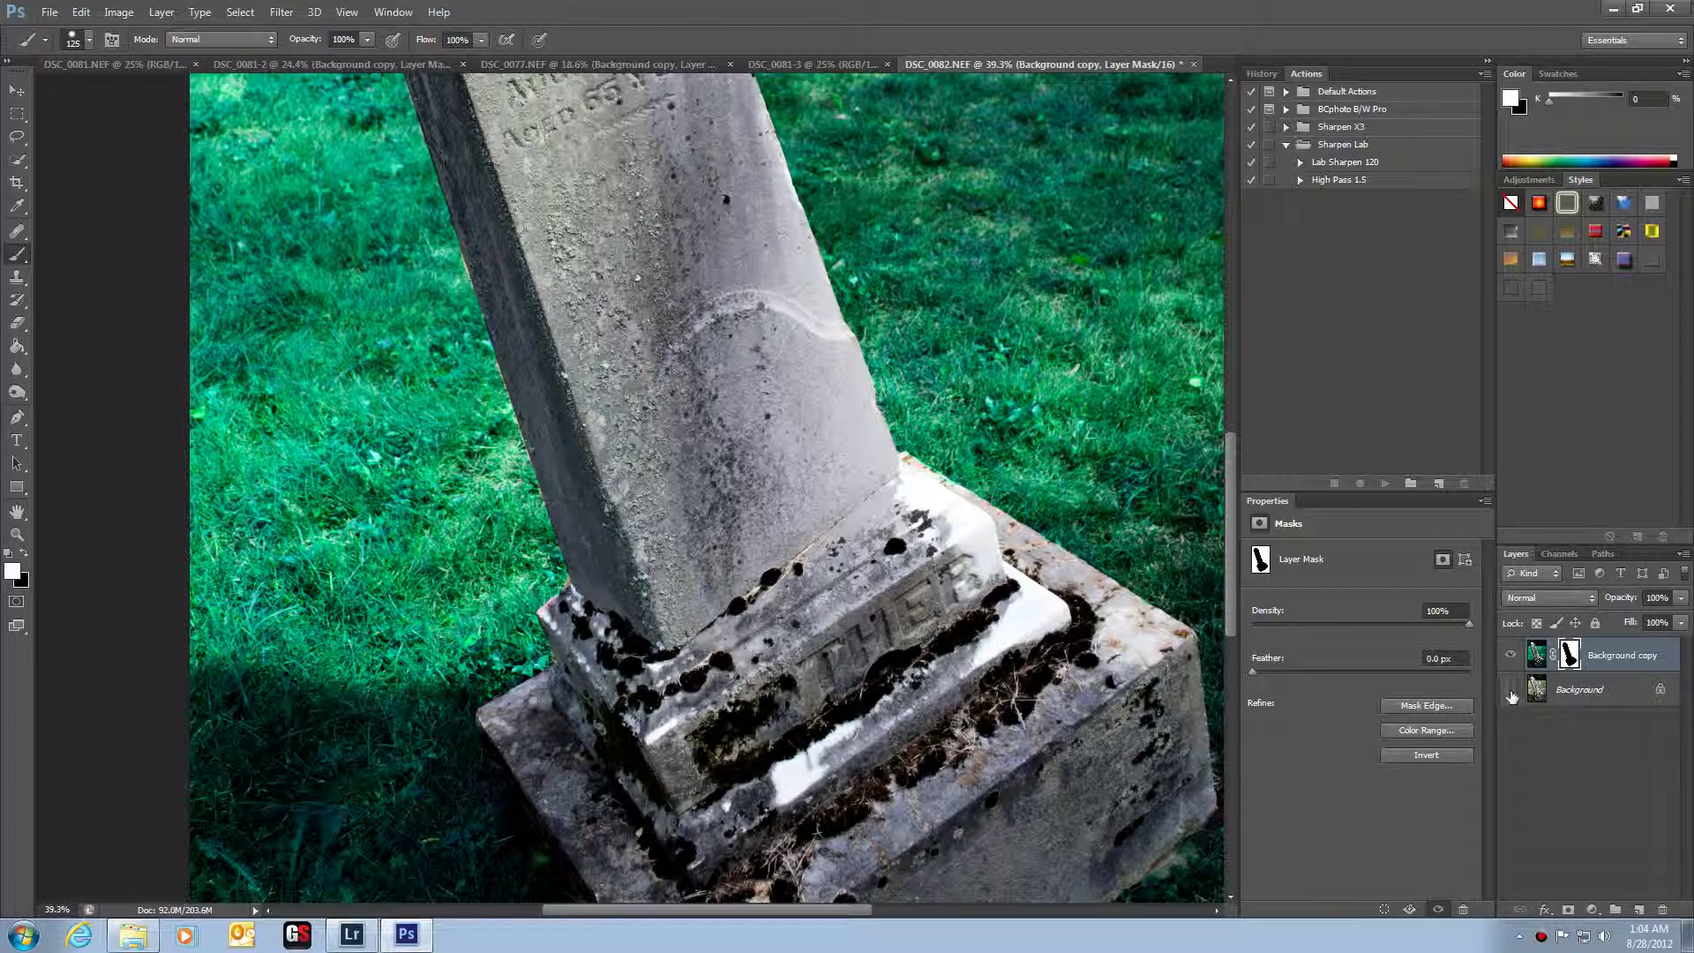
# - Compare the photo with and without the teal layer, and hide the Background layer to inspect the mask's edges
pyautogui.click(1510, 654)
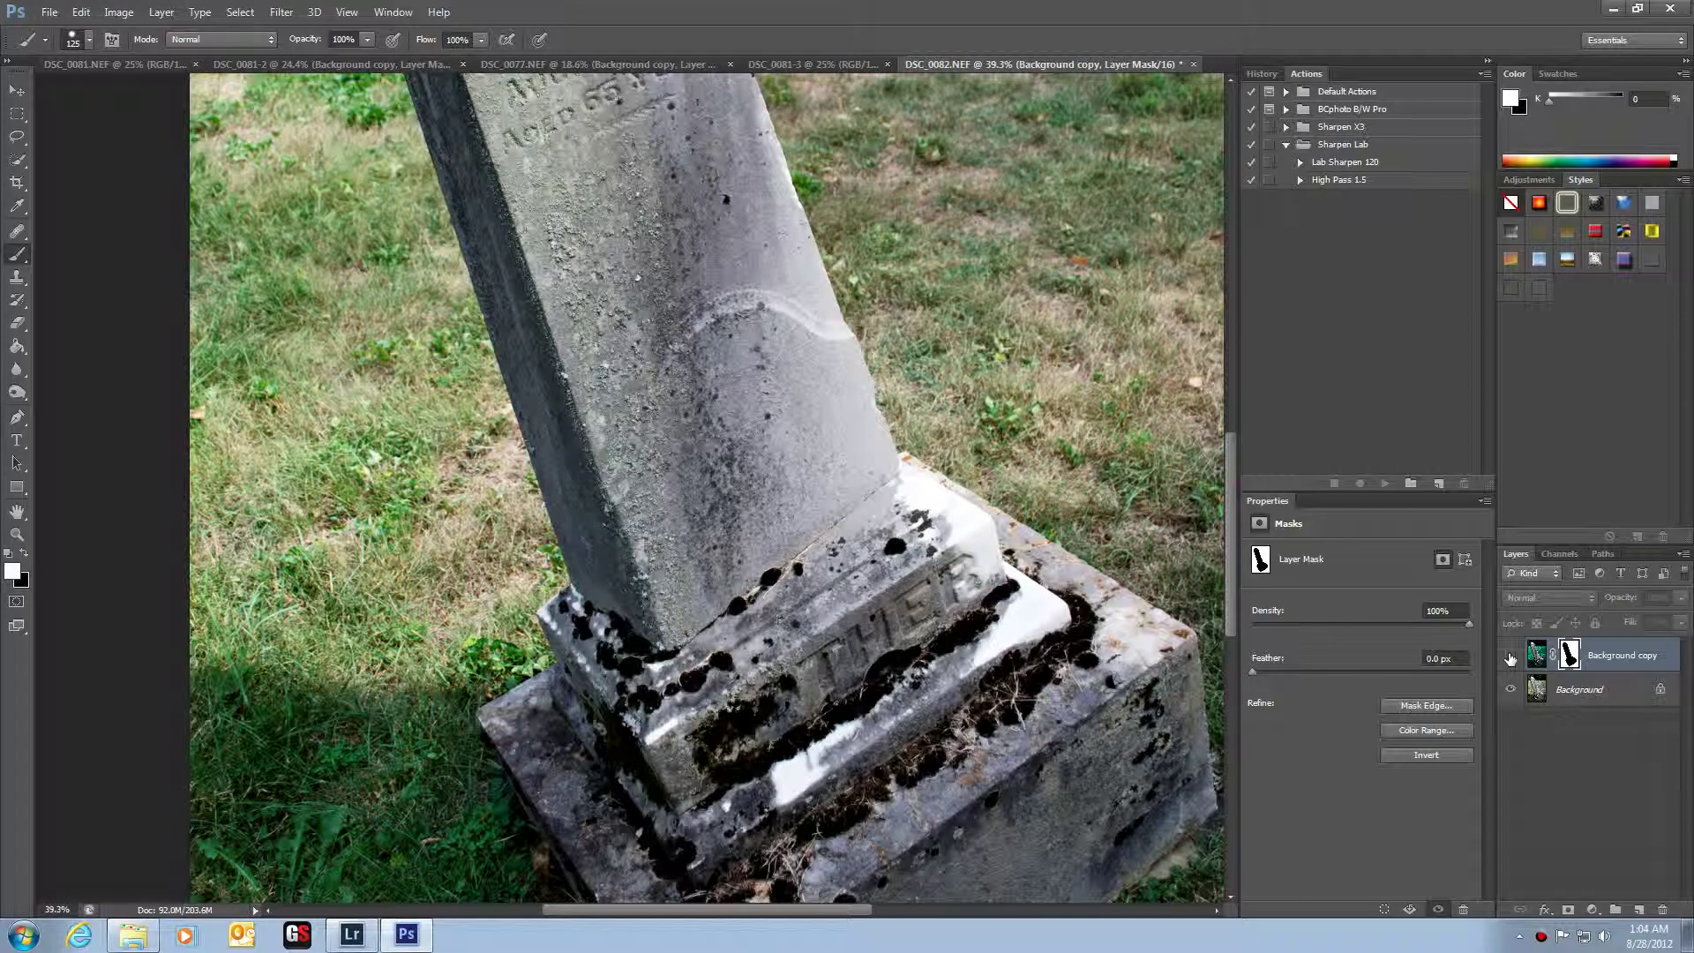
pyautogui.click(1509, 655)
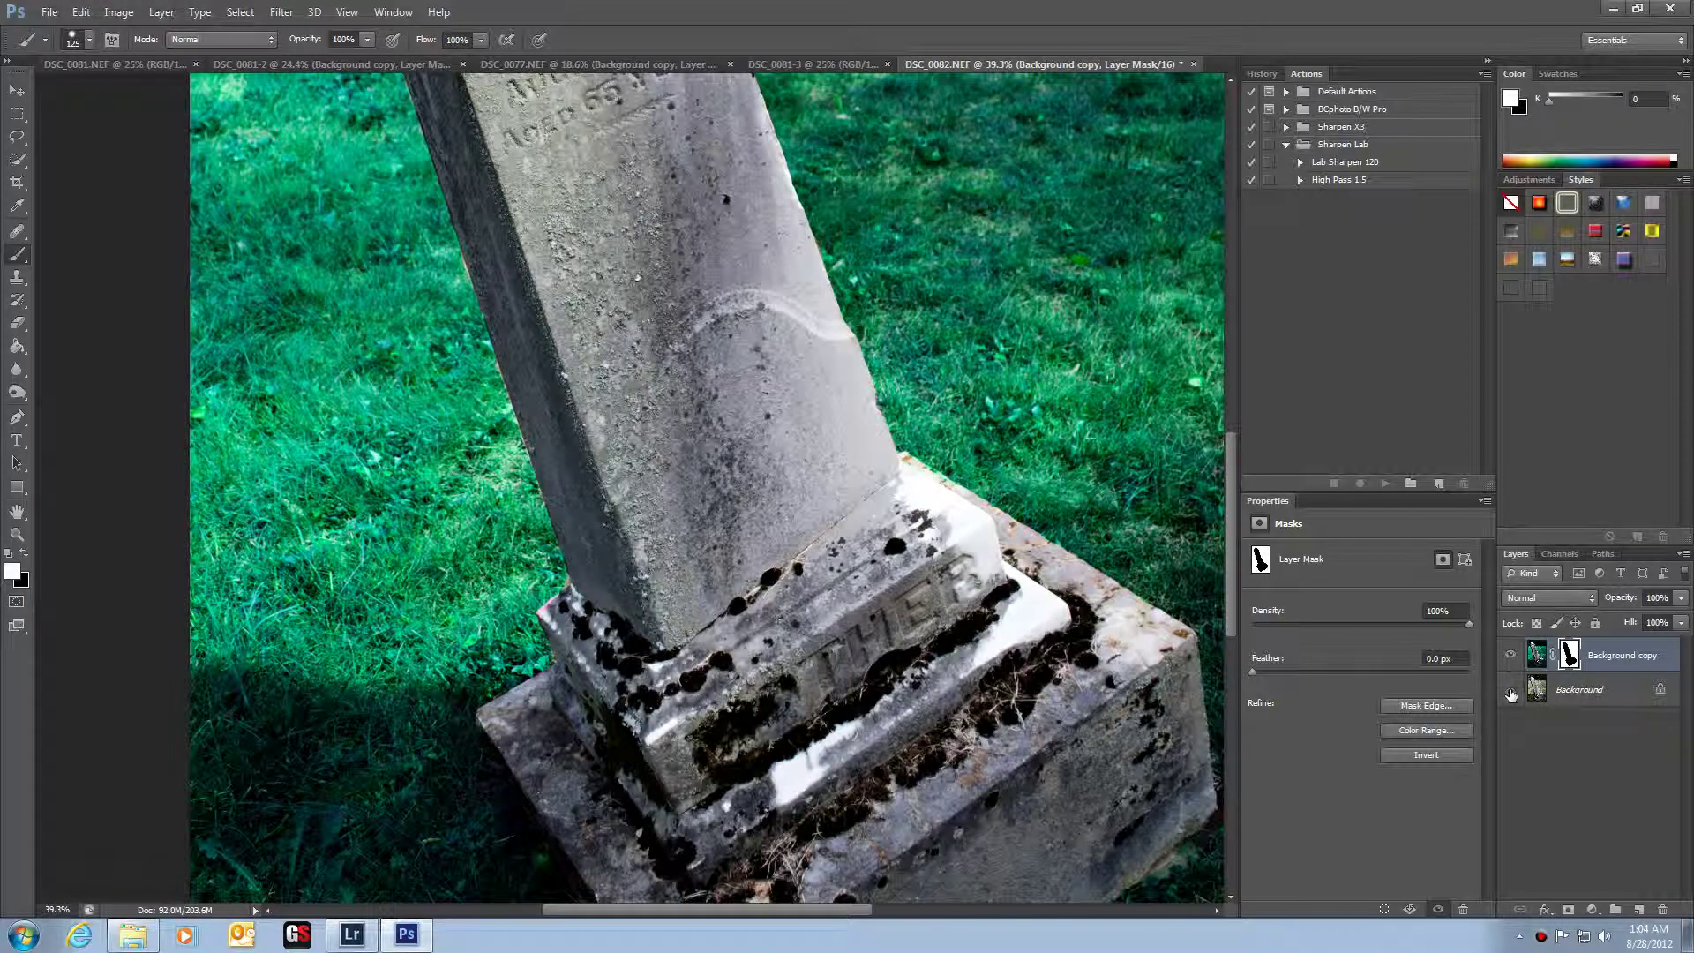
pyautogui.click(1510, 693)
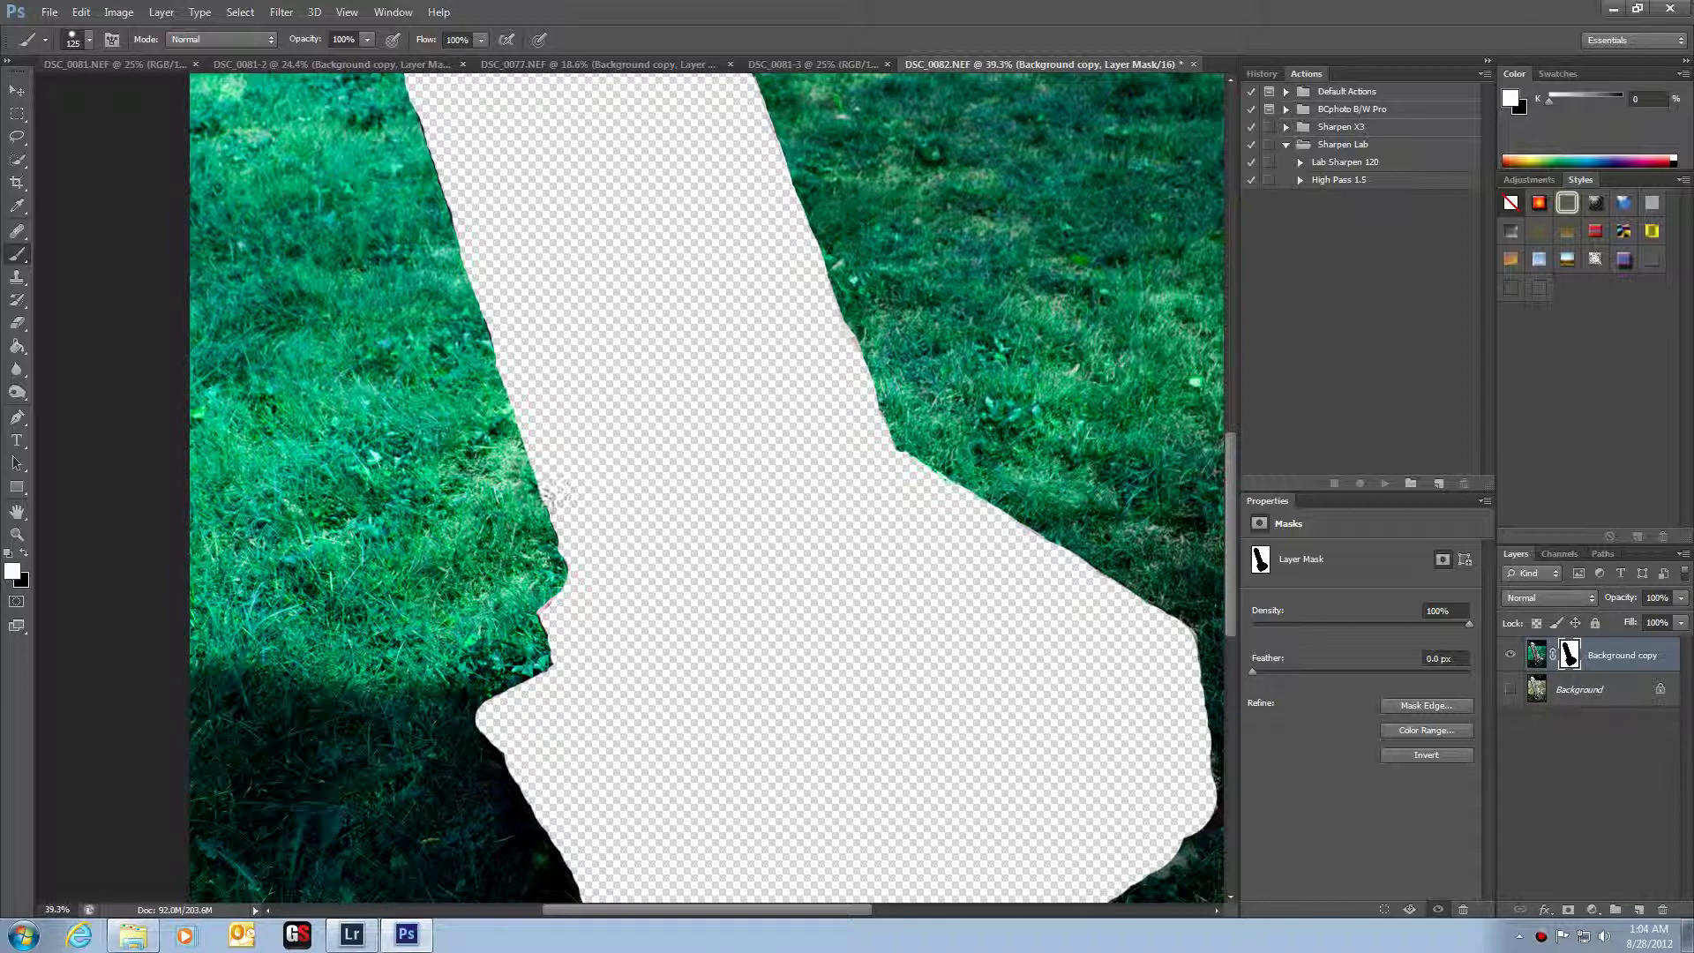
pyautogui.scroll(-4, 560, 415)
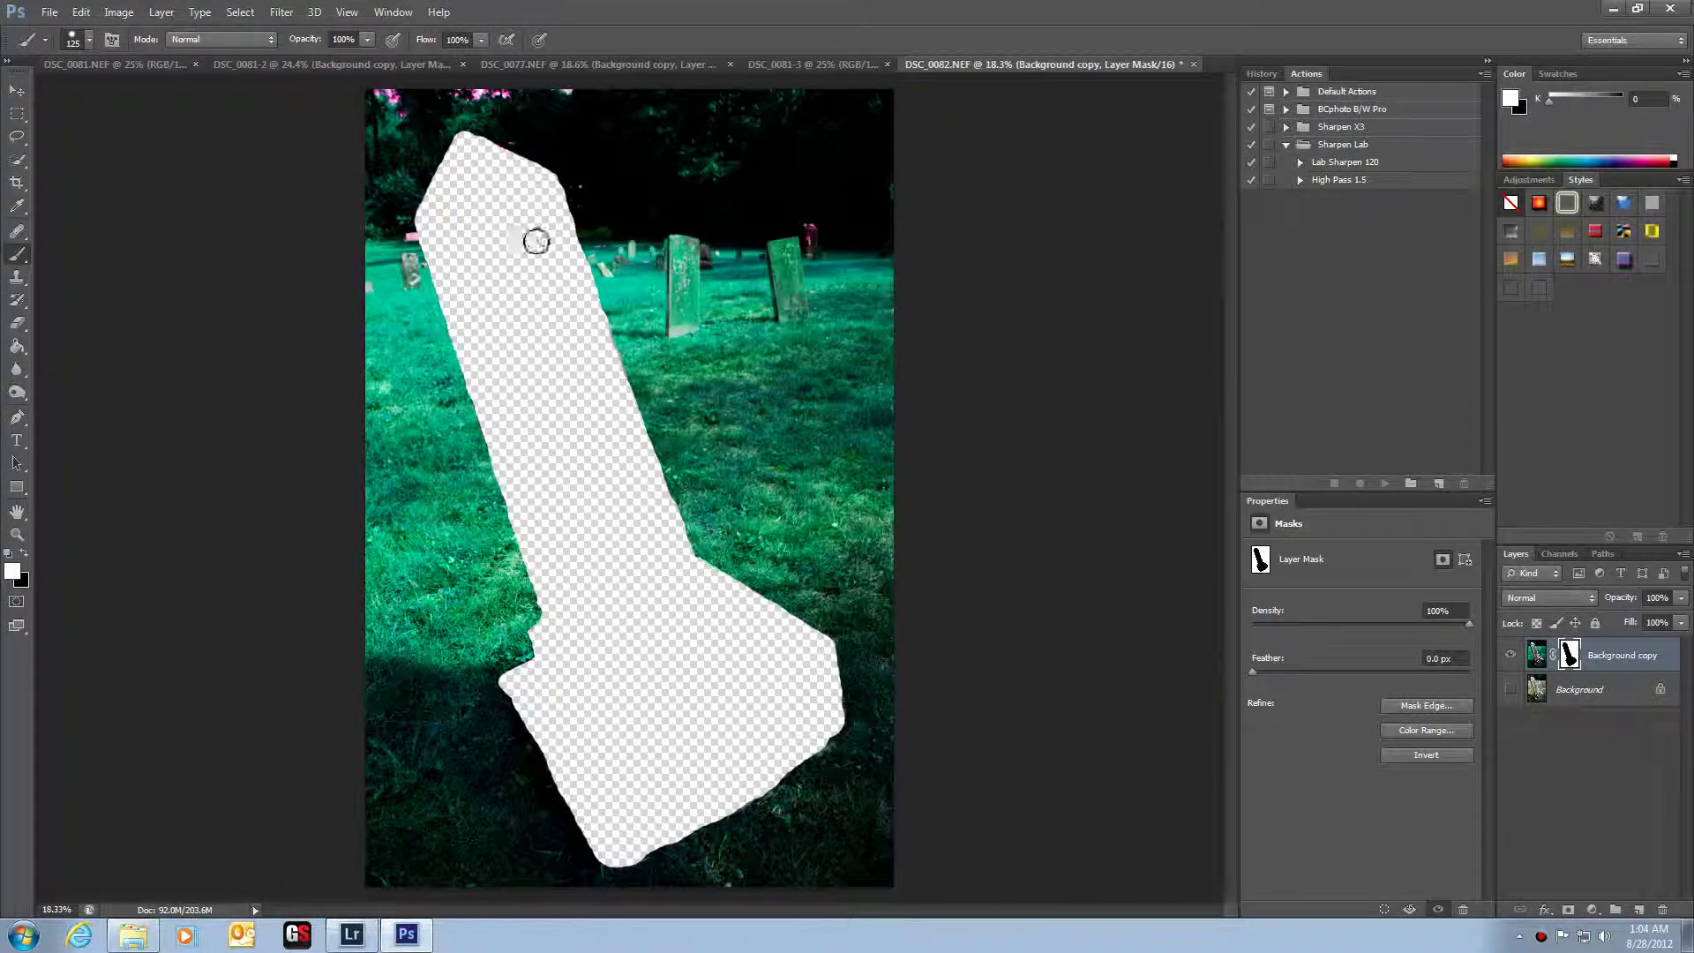
pyautogui.scroll(3, 587, 603)
pyautogui.scroll(2, 562, 598)
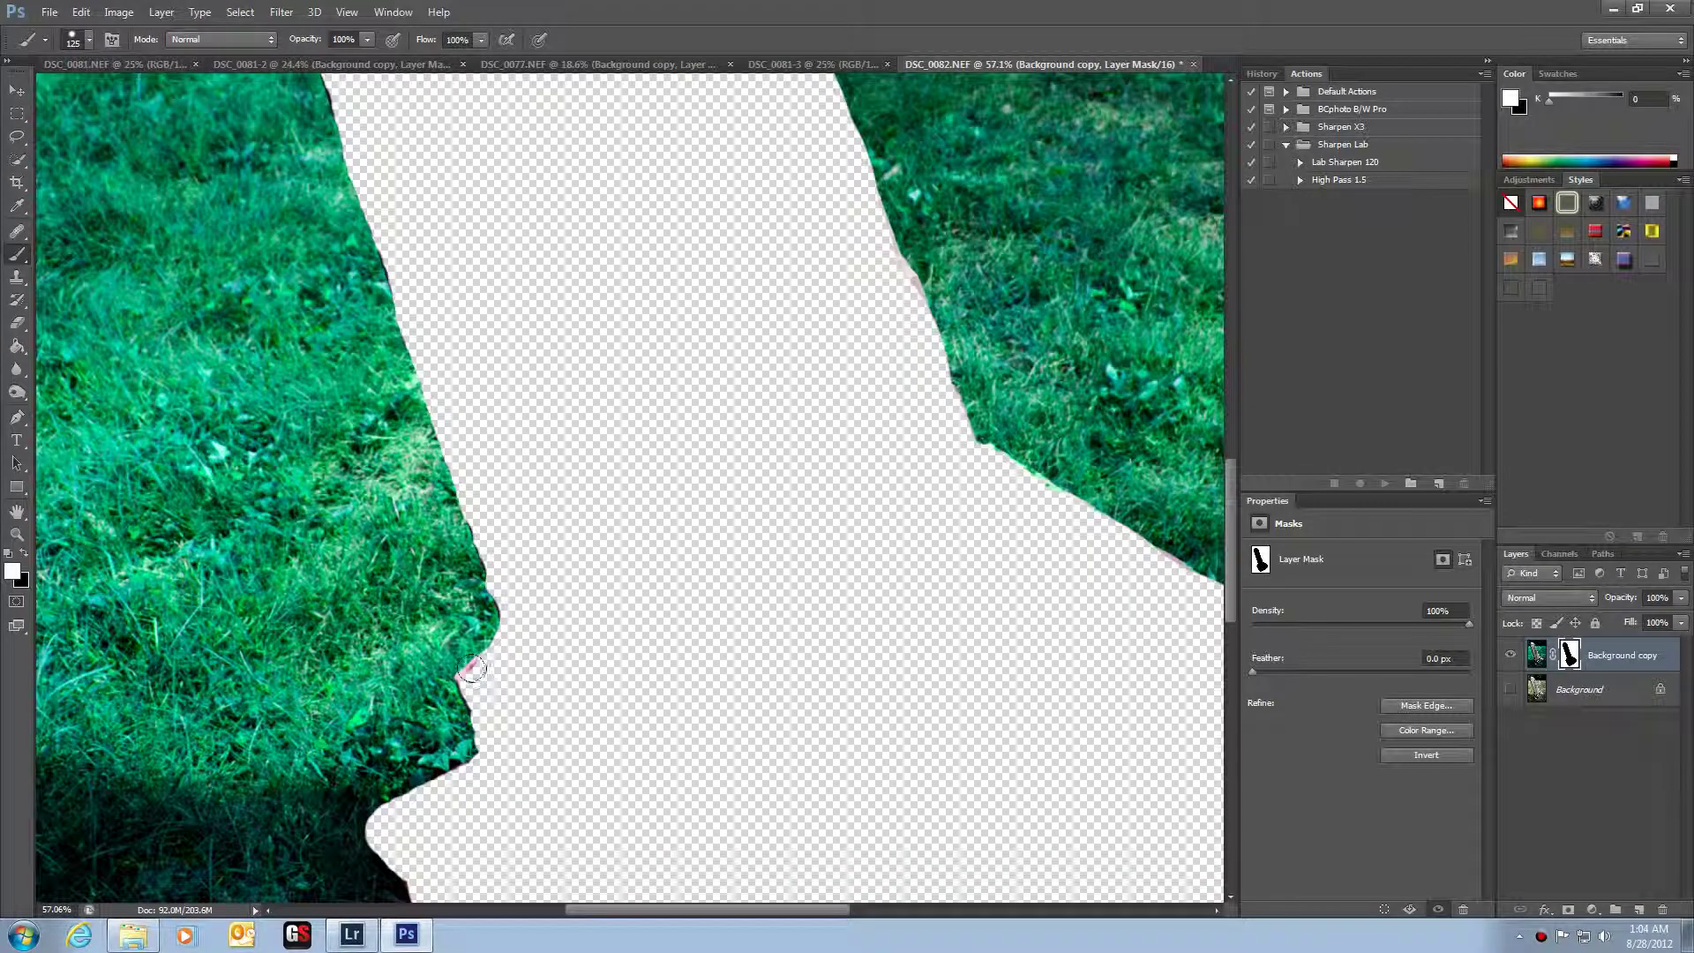
# - Mask out the pinkish leftover at the notch beside the stepped base by painting black with a smaller brush
pyautogui.press('[')
pyautogui.press('[')
pyautogui.press('[')
pyautogui.press('[')
pyautogui.press('x')
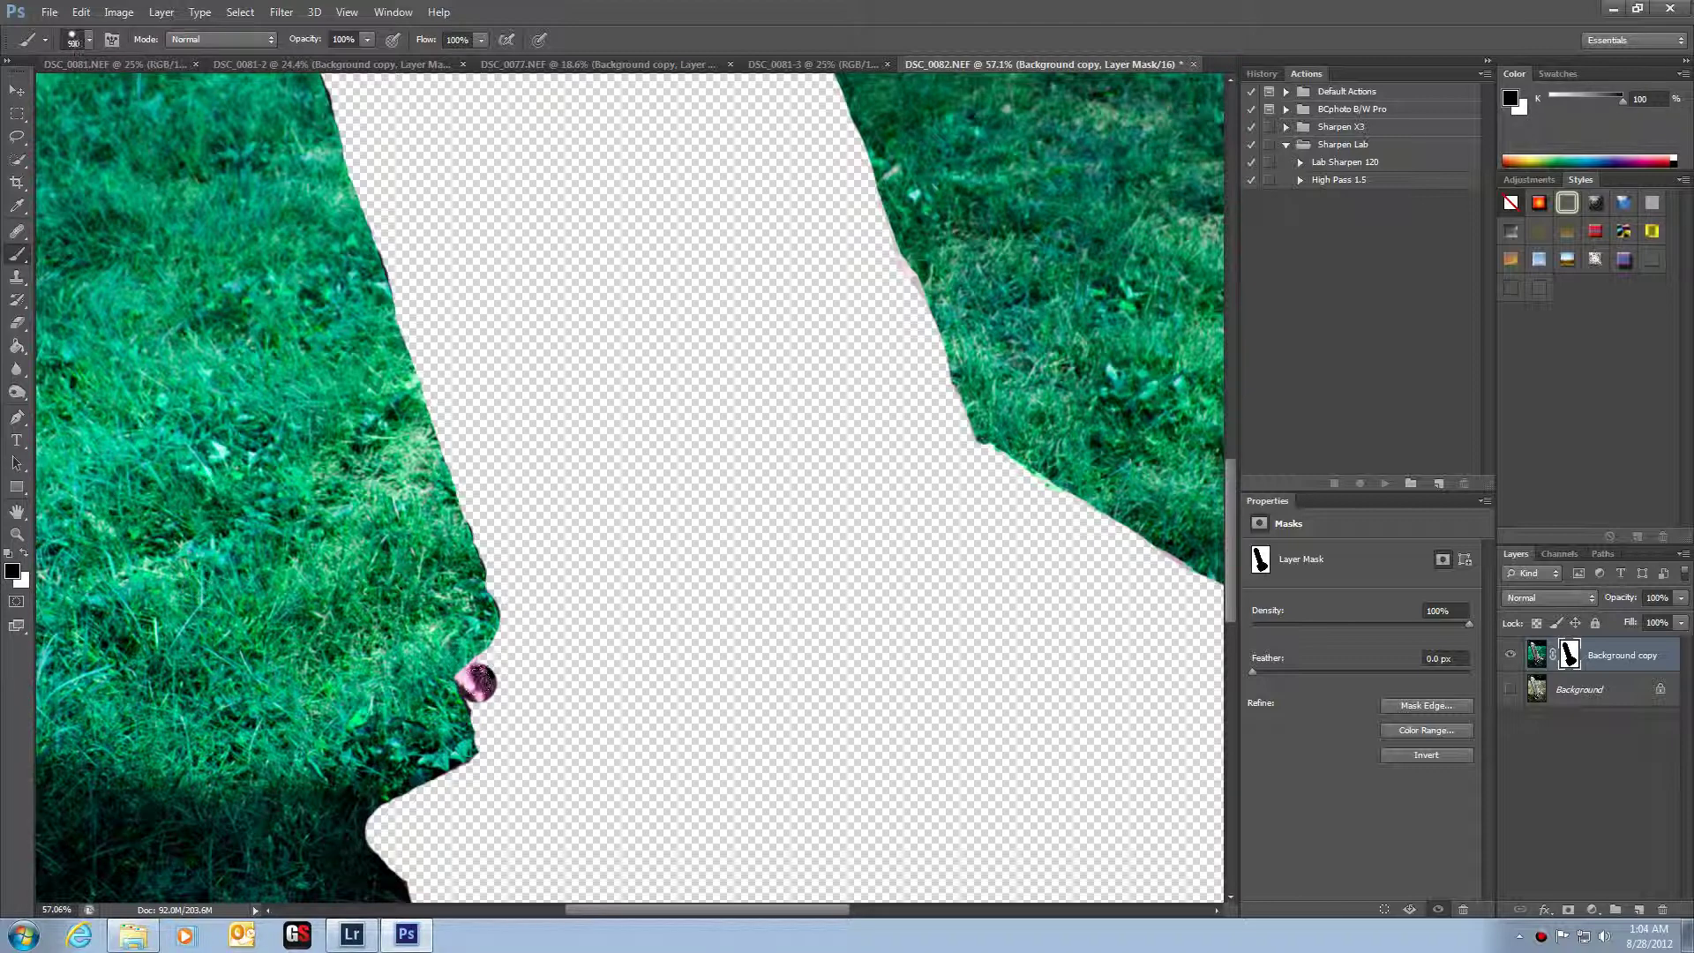
pyautogui.press('[')
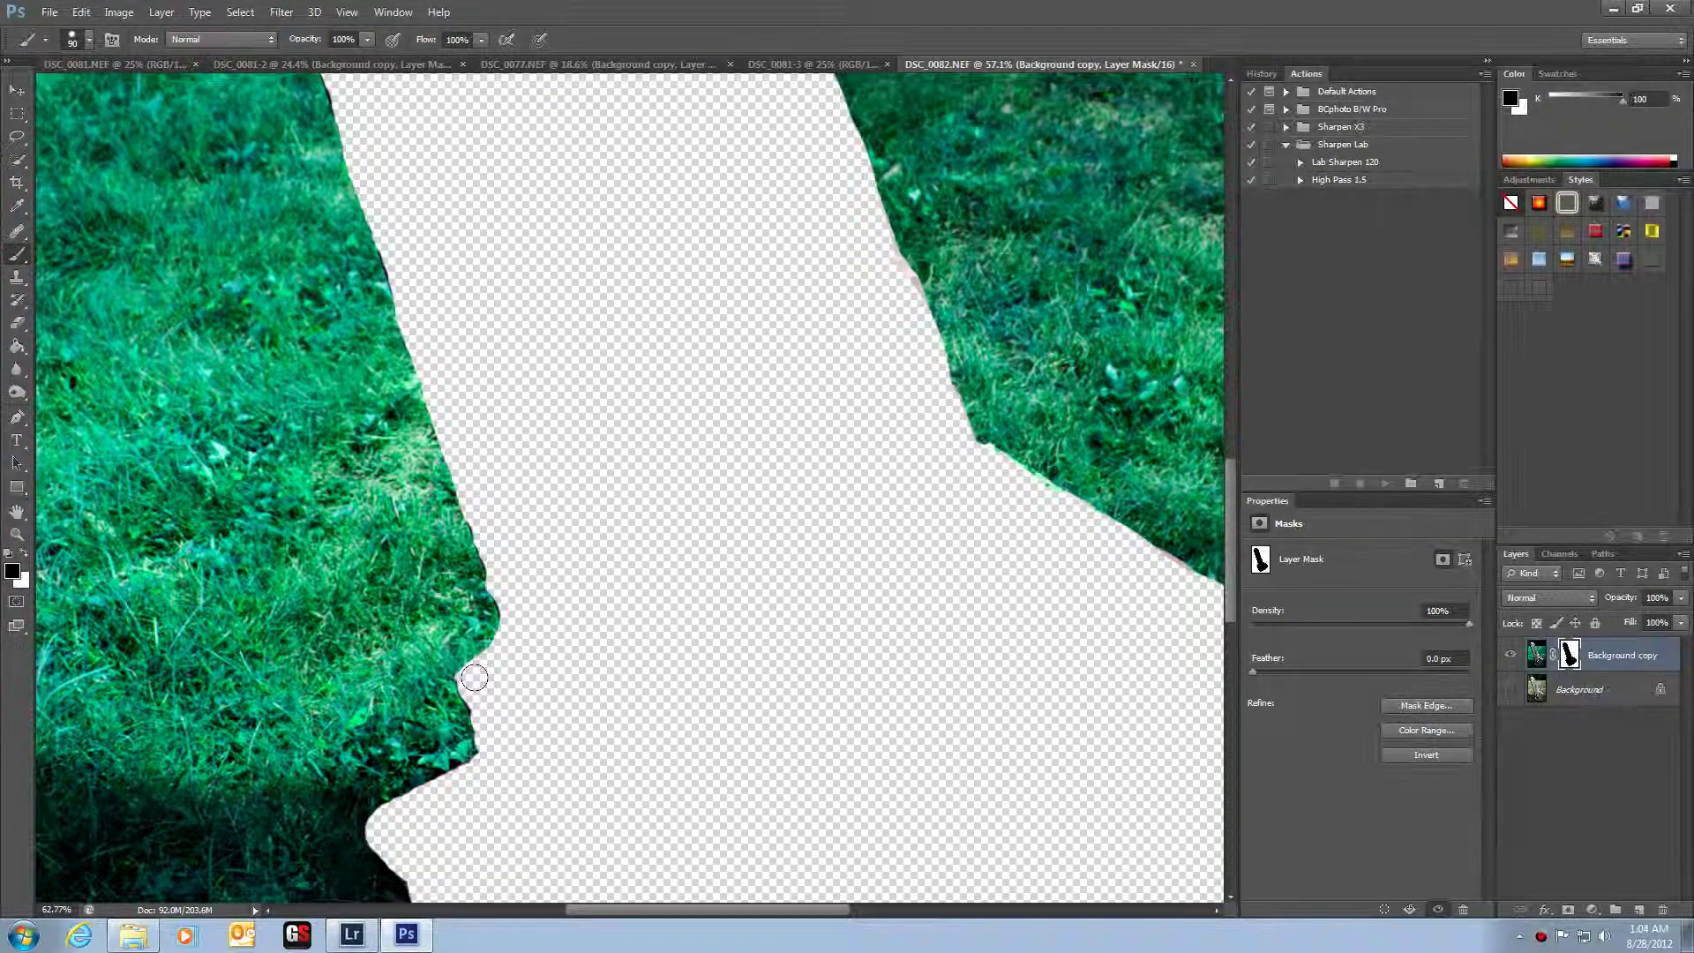
# - Trim the remaining fringe around the notch at the base's left edge with a 40 px black brush
pyautogui.scroll(4, 476, 679)
pyautogui.scroll(2, 448, 675)
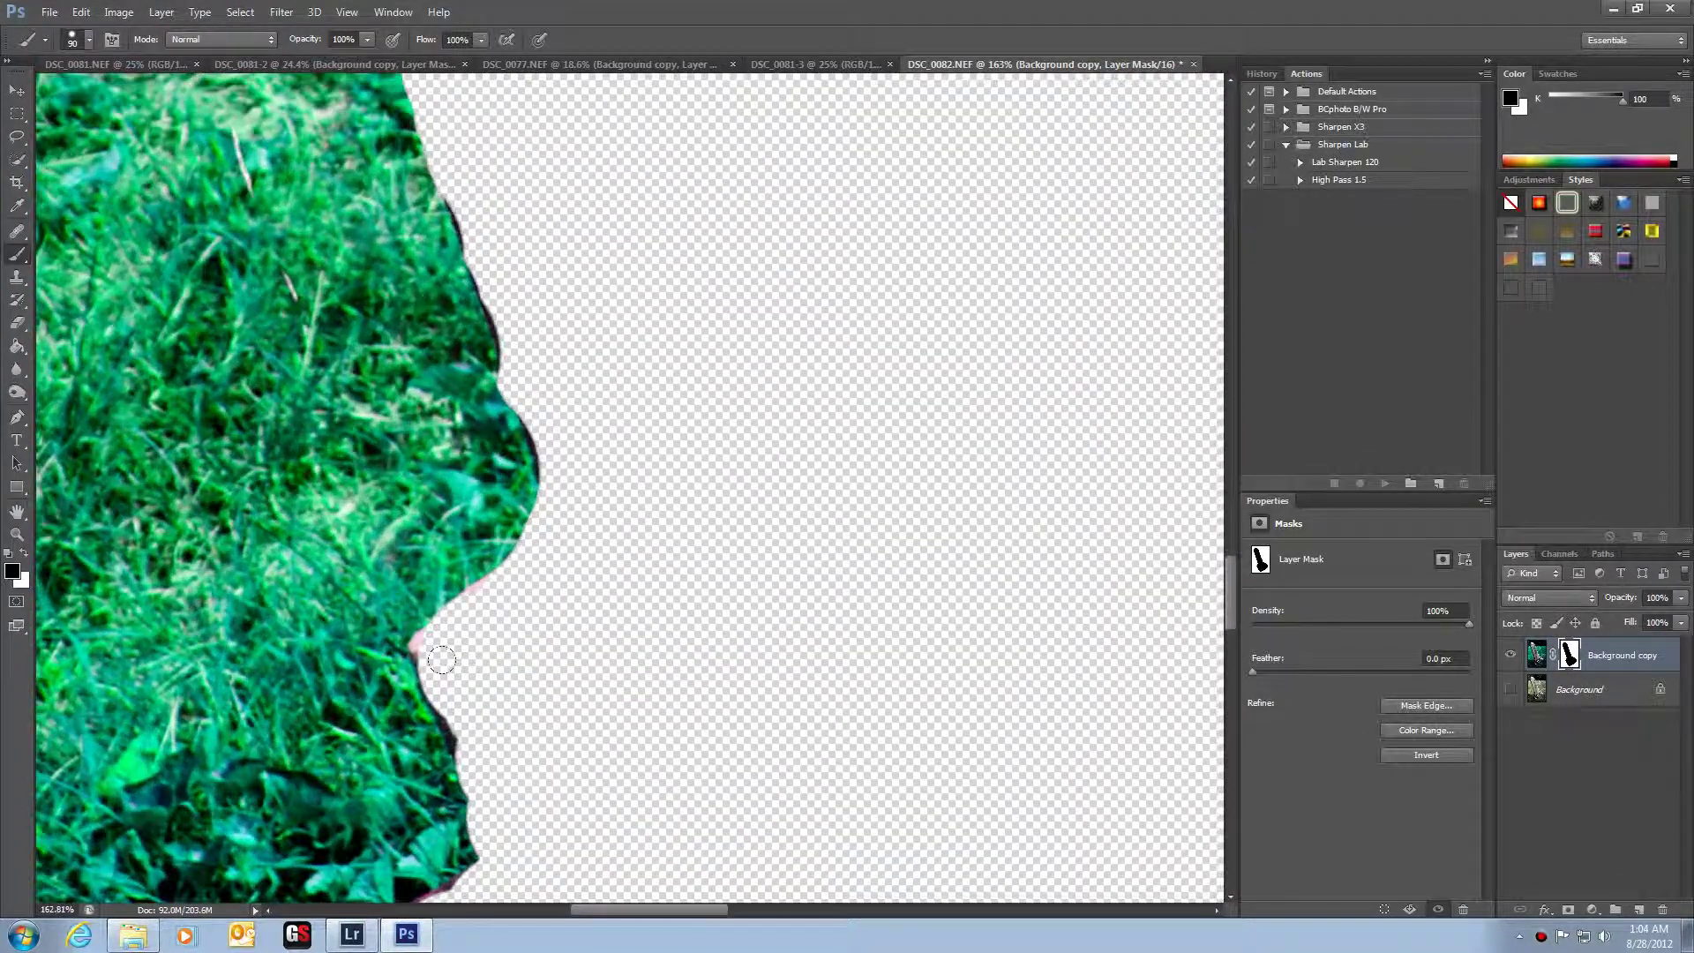
pyautogui.press('[')
pyautogui.press('[')
pyautogui.press('[')
pyautogui.press('[')
pyautogui.press('[')
pyautogui.moveTo(425, 638); pyautogui.dragTo(527, 553)
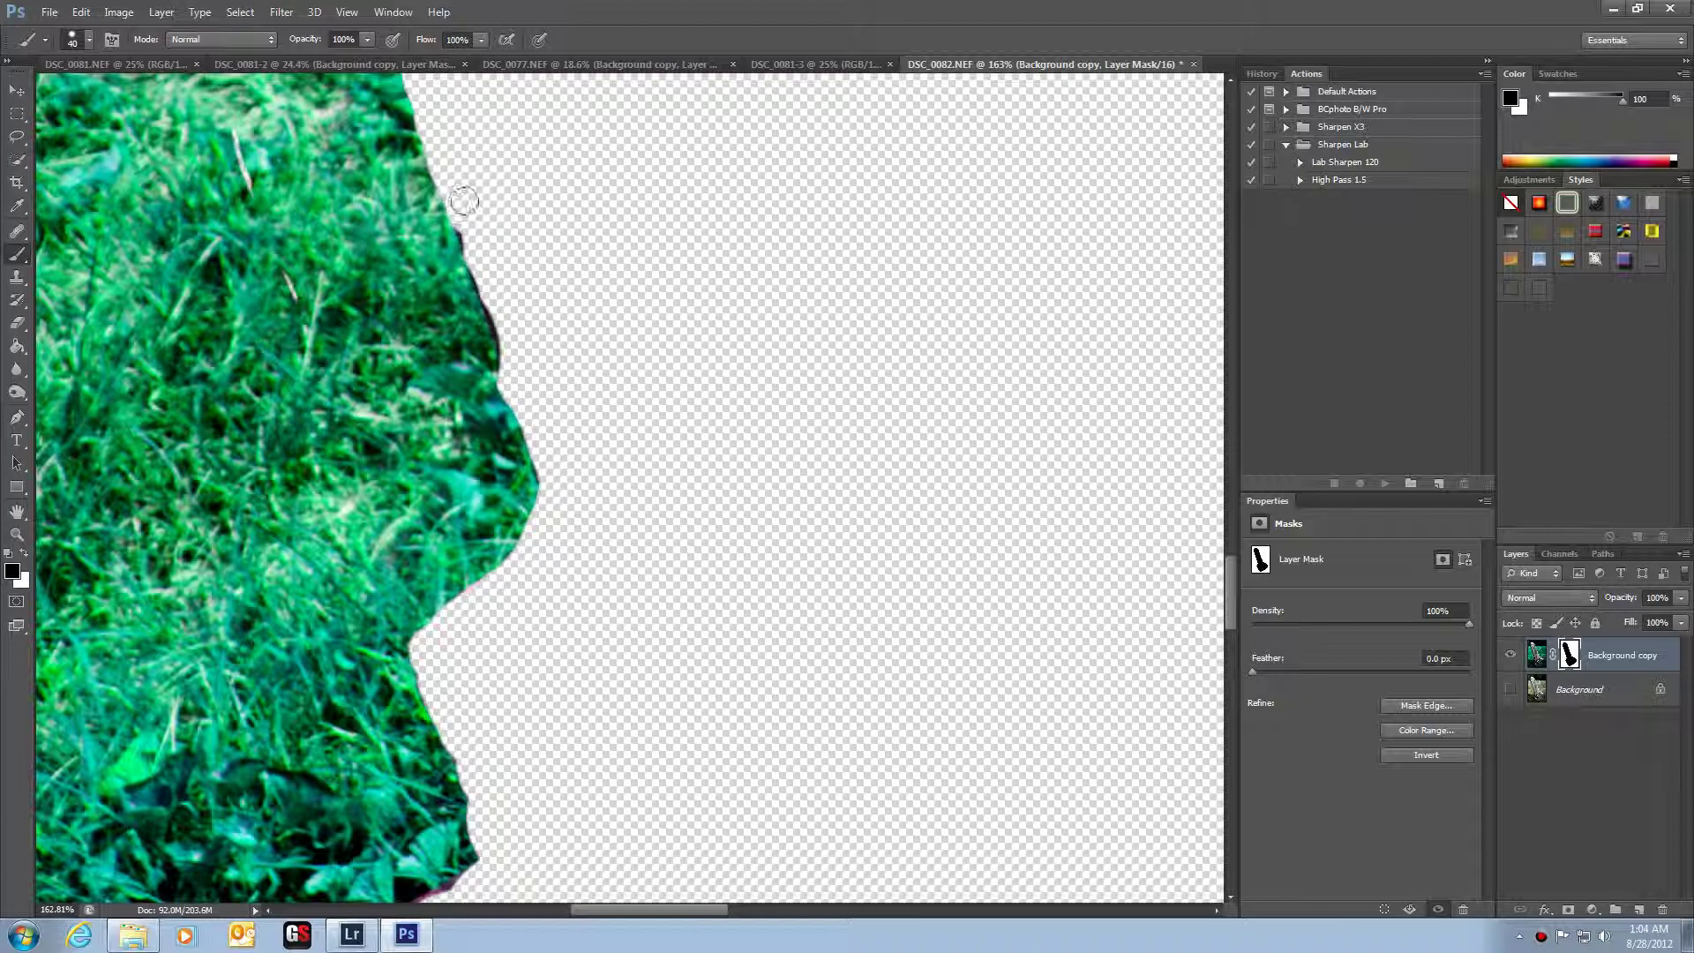
# - Mask out the dark fringe on the left edge just above the notch and touch up the adjacent grass with white
pyautogui.moveTo(486, 255); pyautogui.dragTo(522, 391)
pyautogui.press('x')
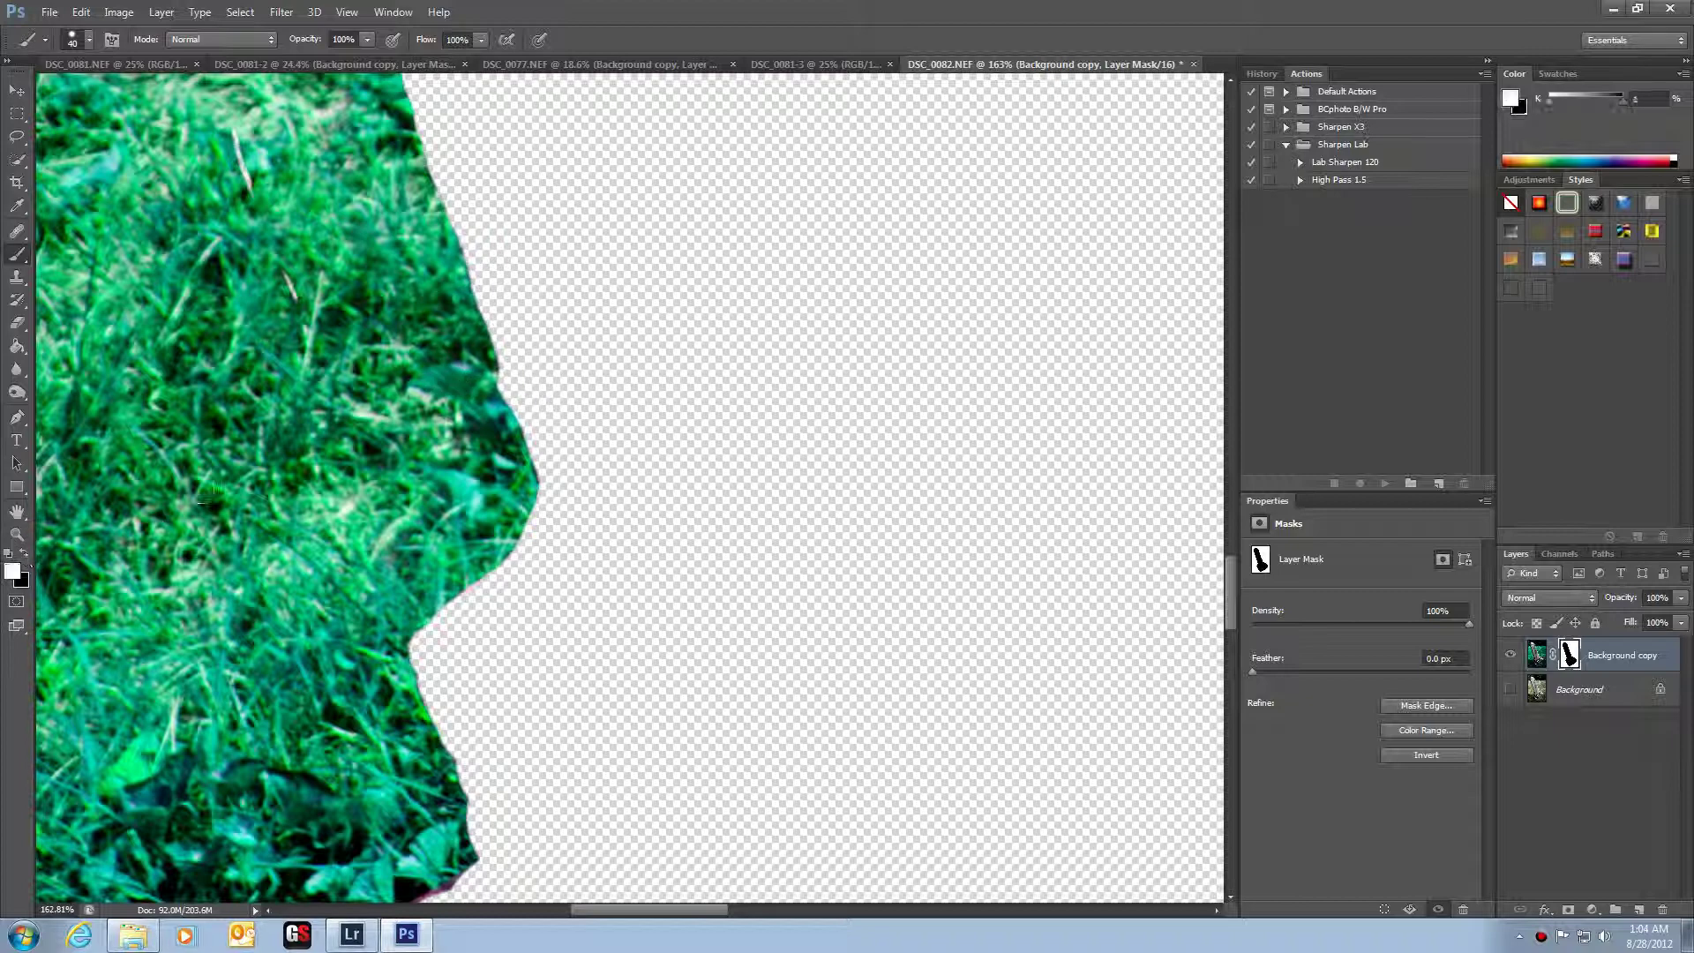
pyautogui.moveTo(460, 357); pyautogui.dragTo(466, 392)
# - Show the Background layer again and compare the whole photo with and without the teal layer
pyautogui.hotkey('ctrl', '0')
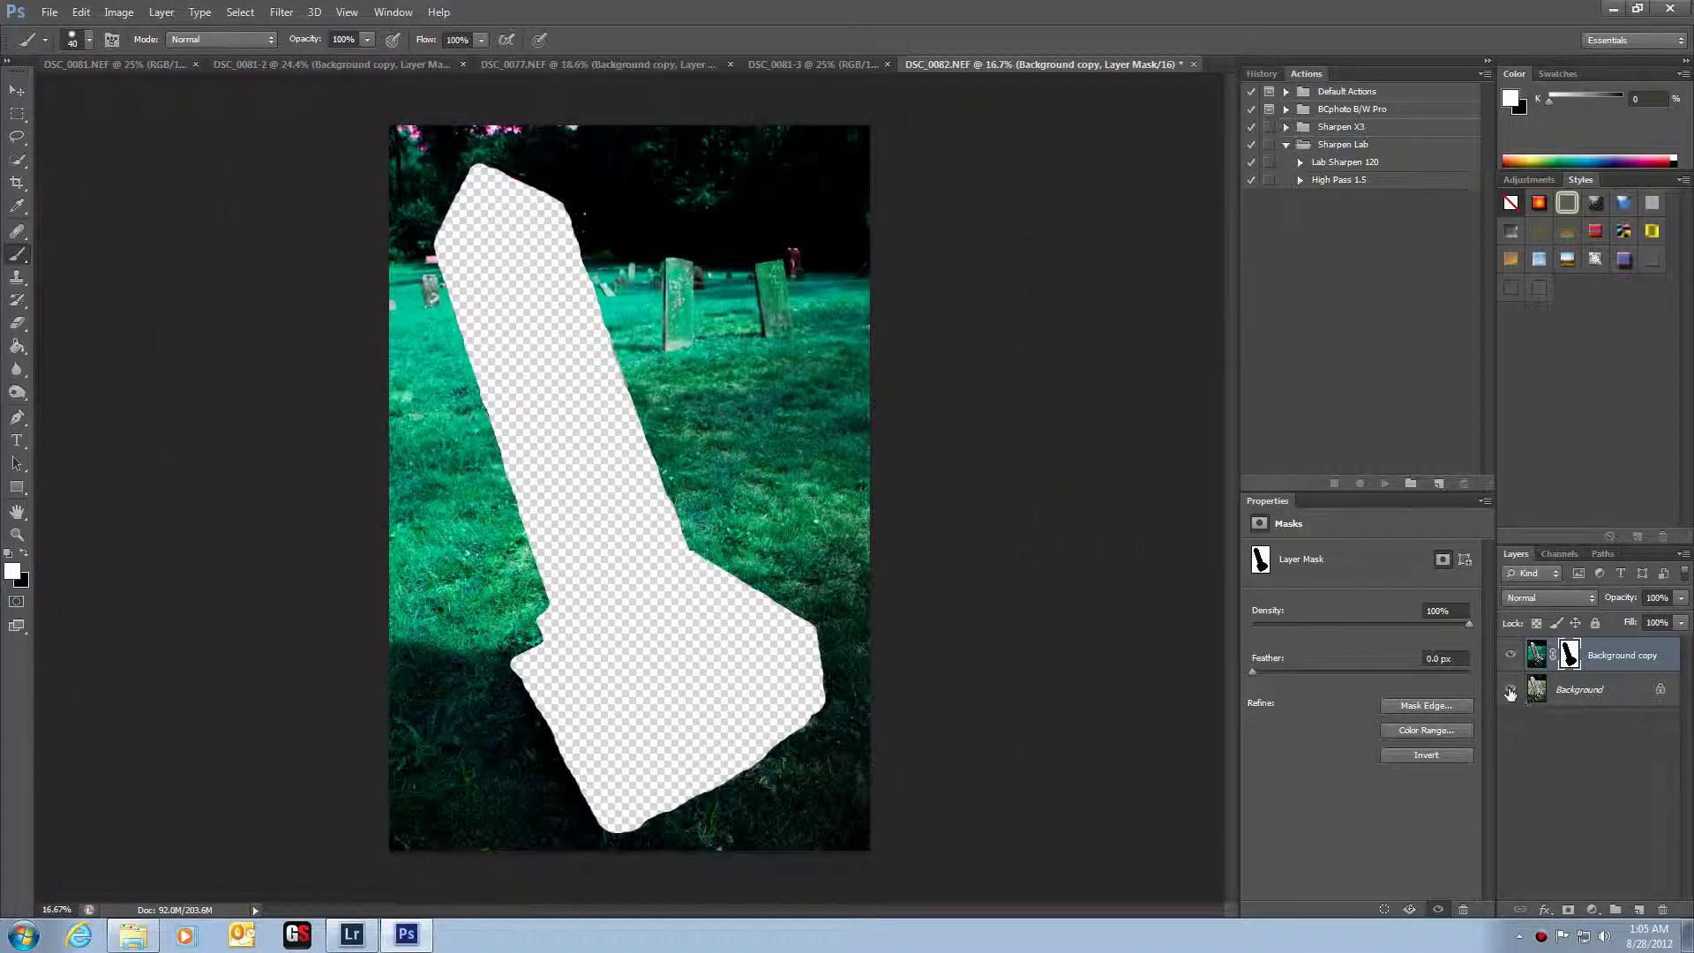
pyautogui.click(1510, 691)
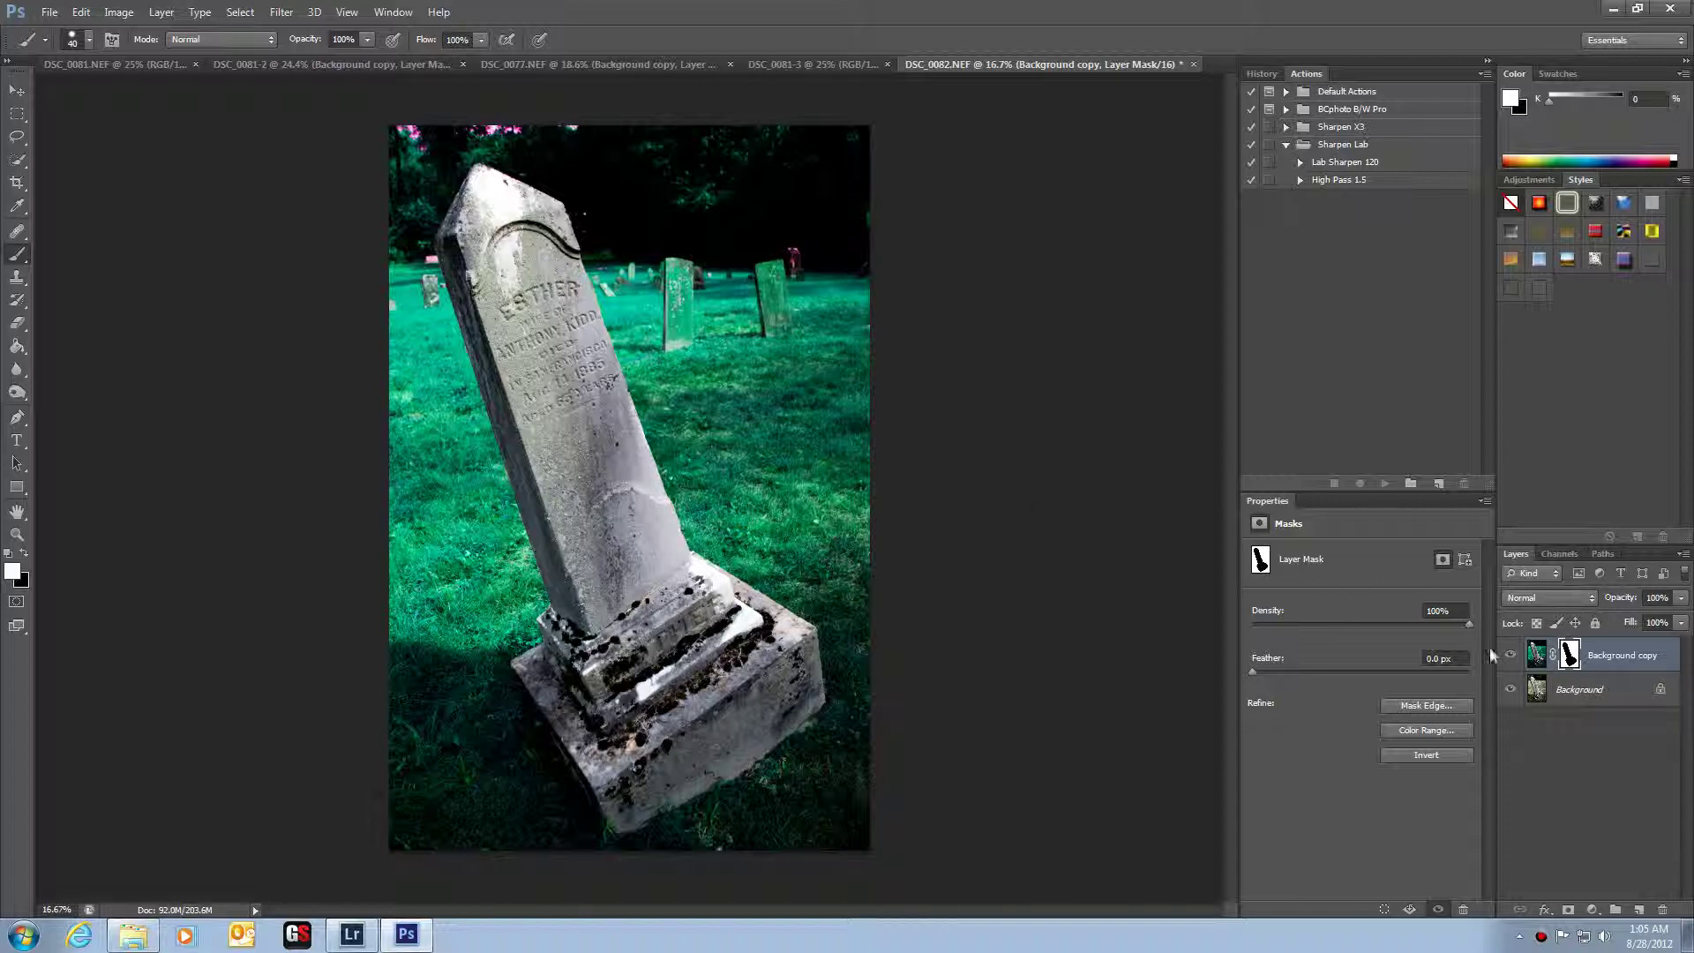
pyautogui.click(1510, 658)
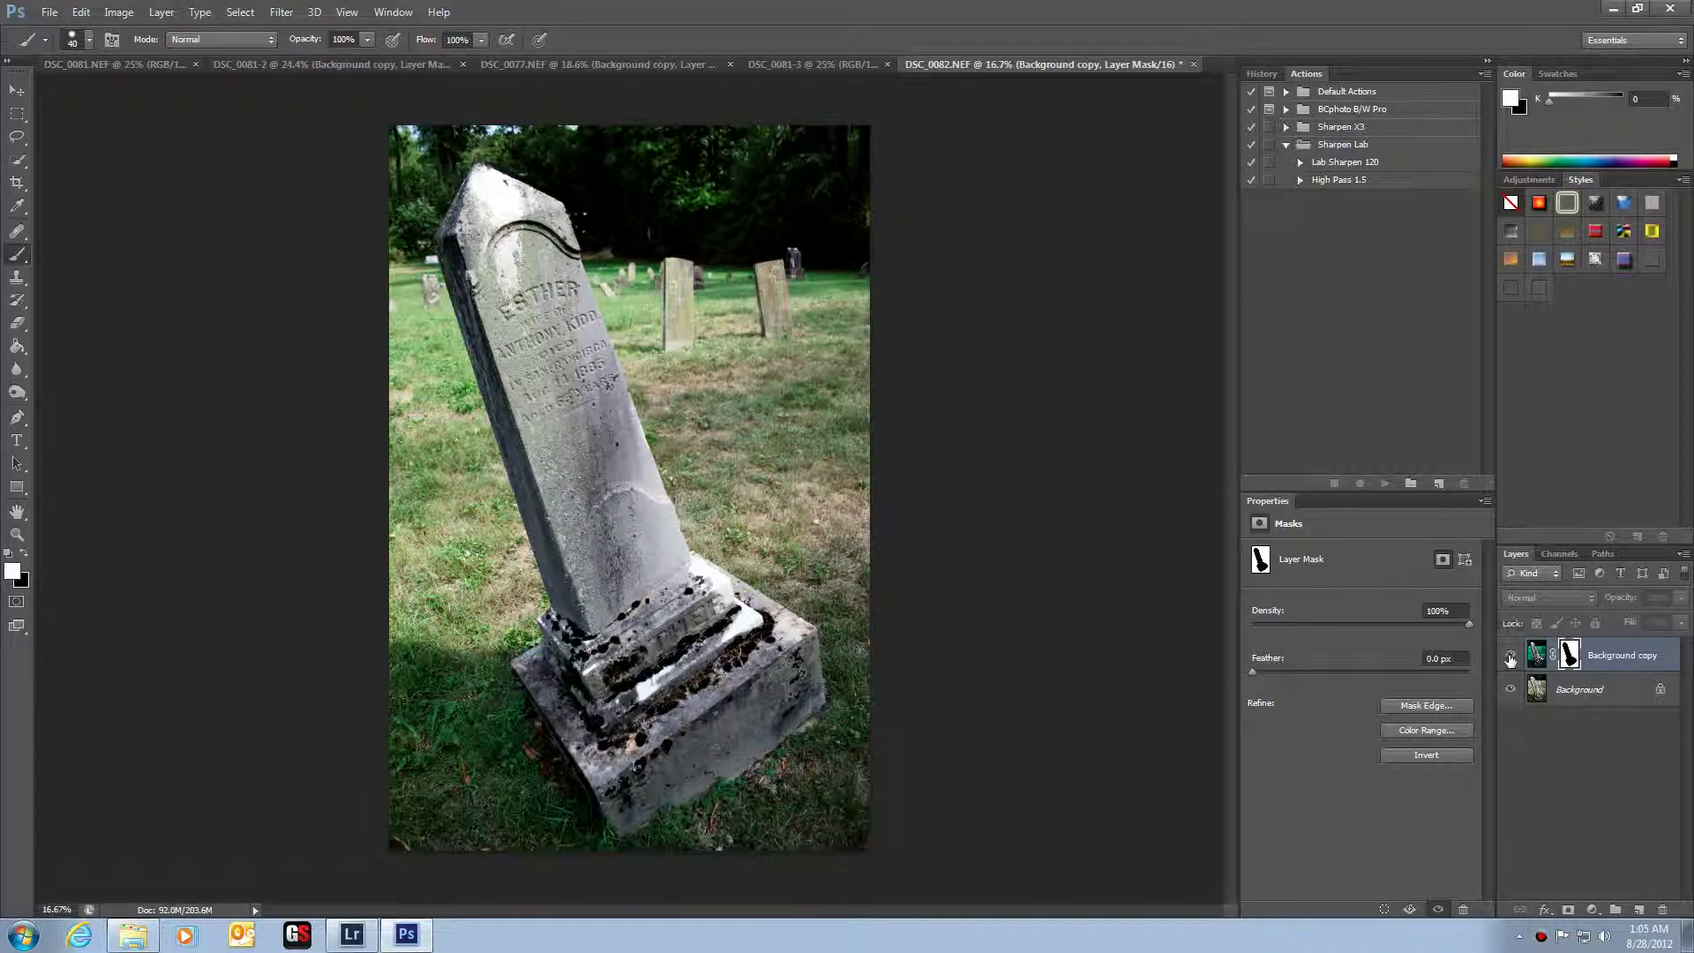
pyautogui.click(1510, 658)
pyautogui.click(1511, 658)
pyautogui.click(1511, 658)
pyautogui.click(1510, 658)
pyautogui.click(1510, 658)
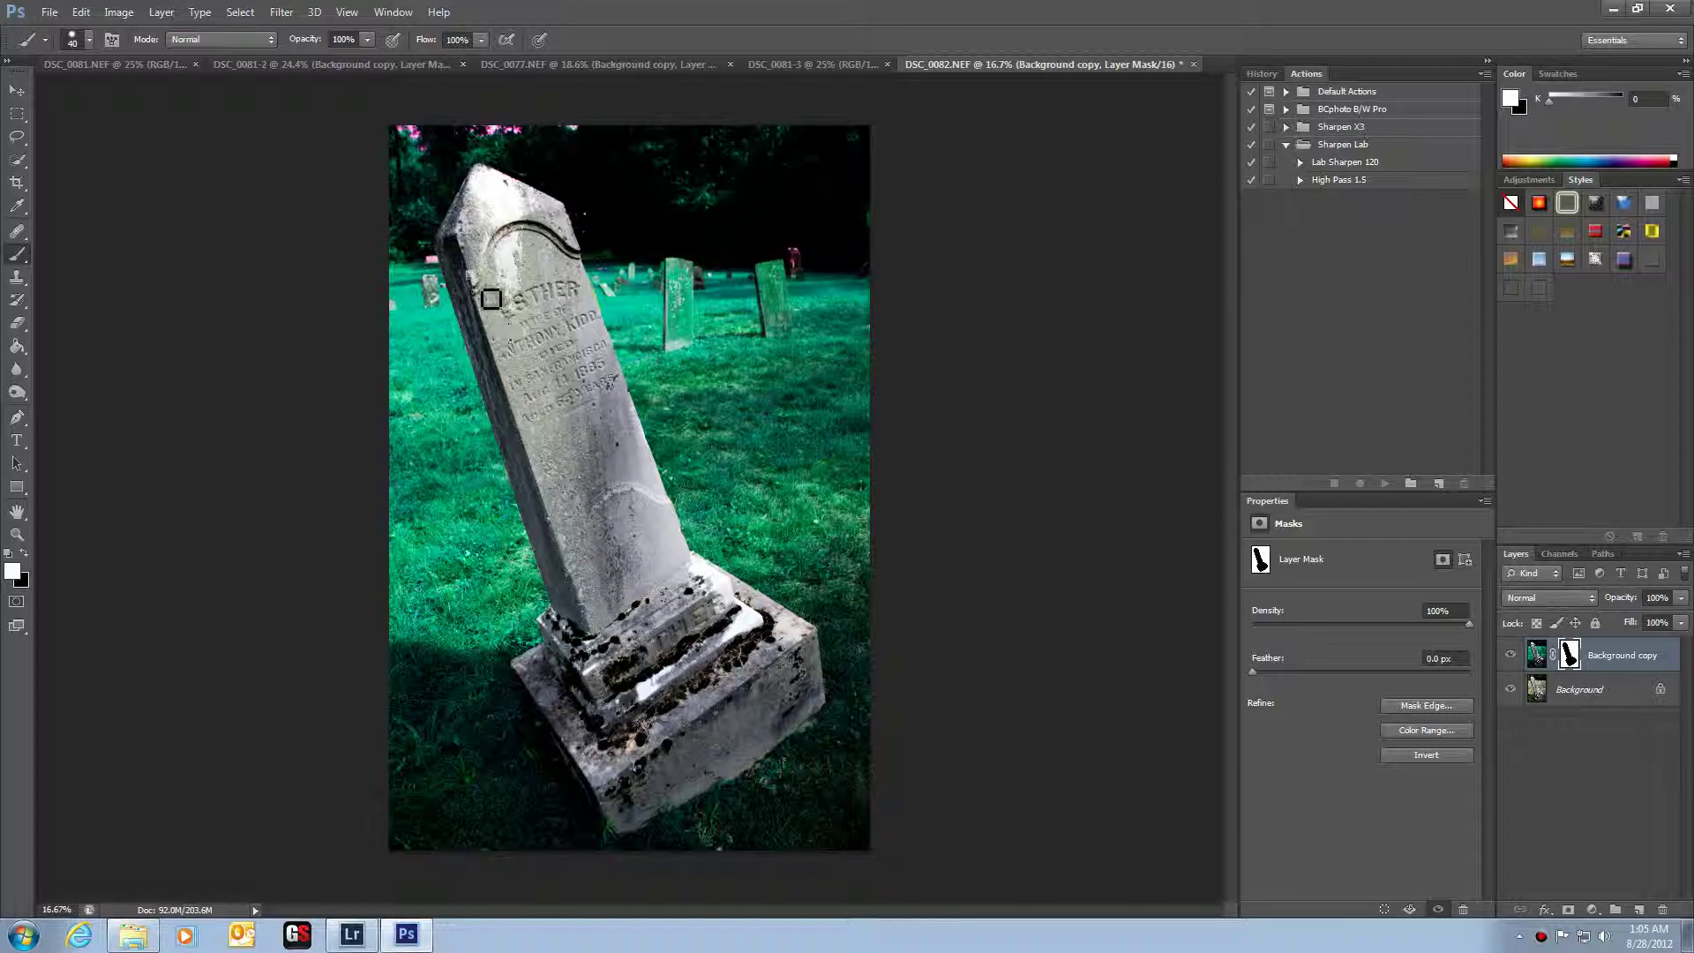
# - Try the Linear Light, Difference, Exclusion and Divide blend modes on the Background copy layer
pyautogui.click(1554, 597)
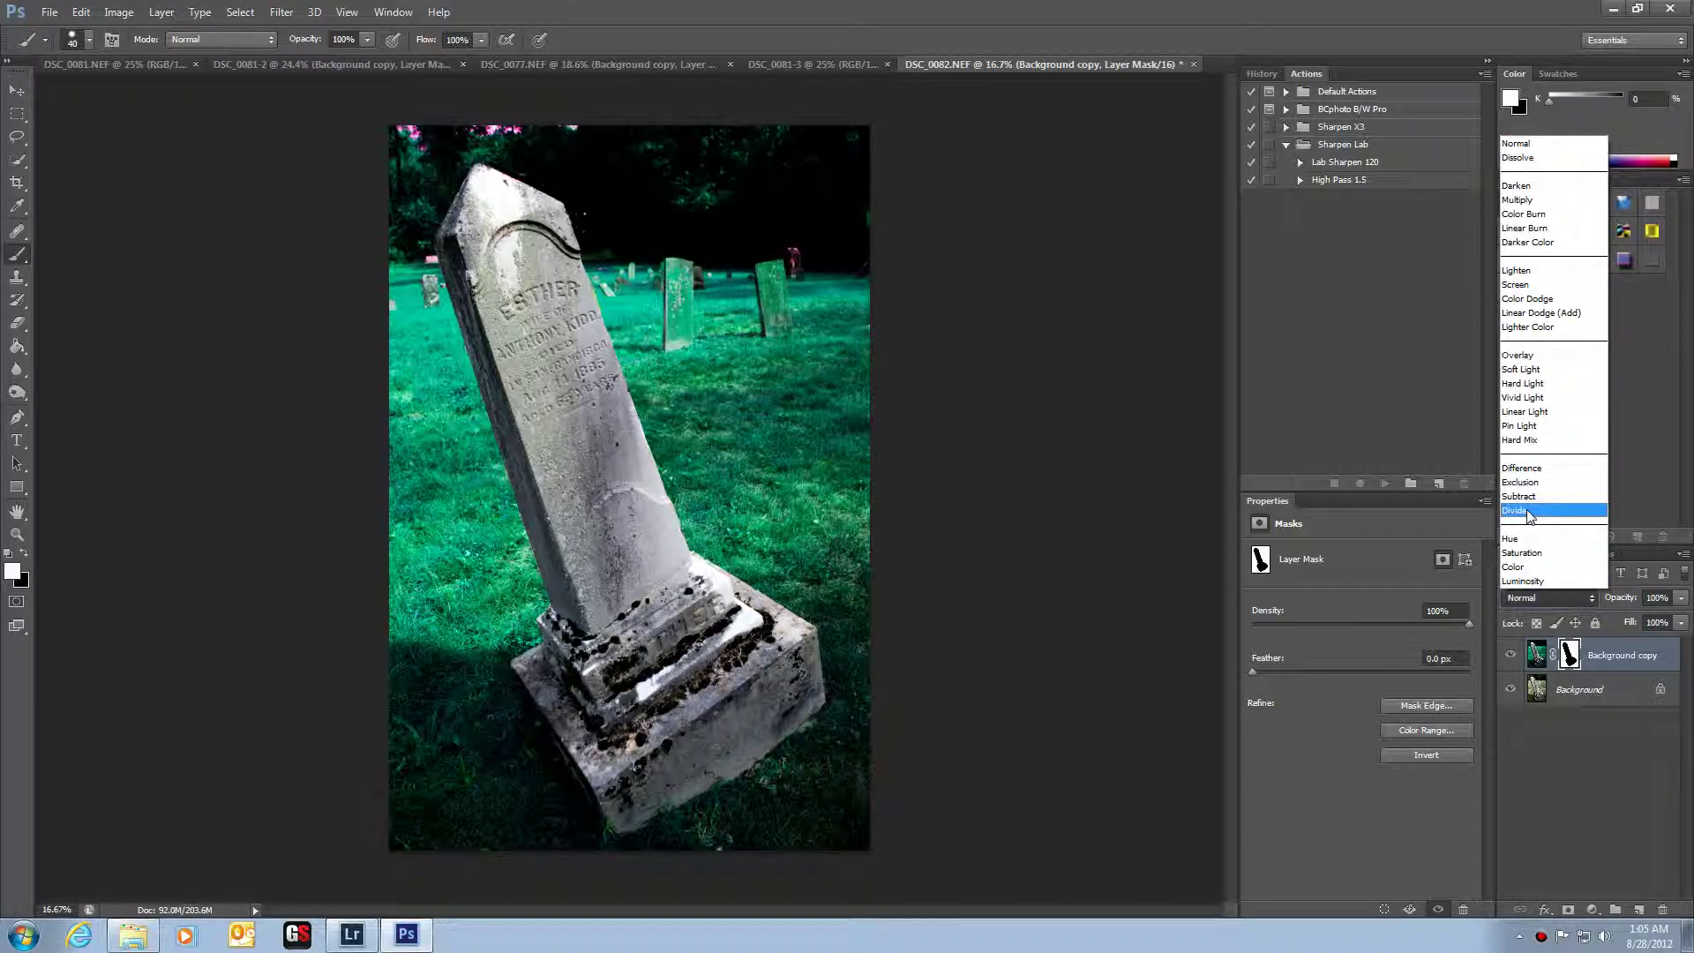
pyautogui.click(1526, 411)
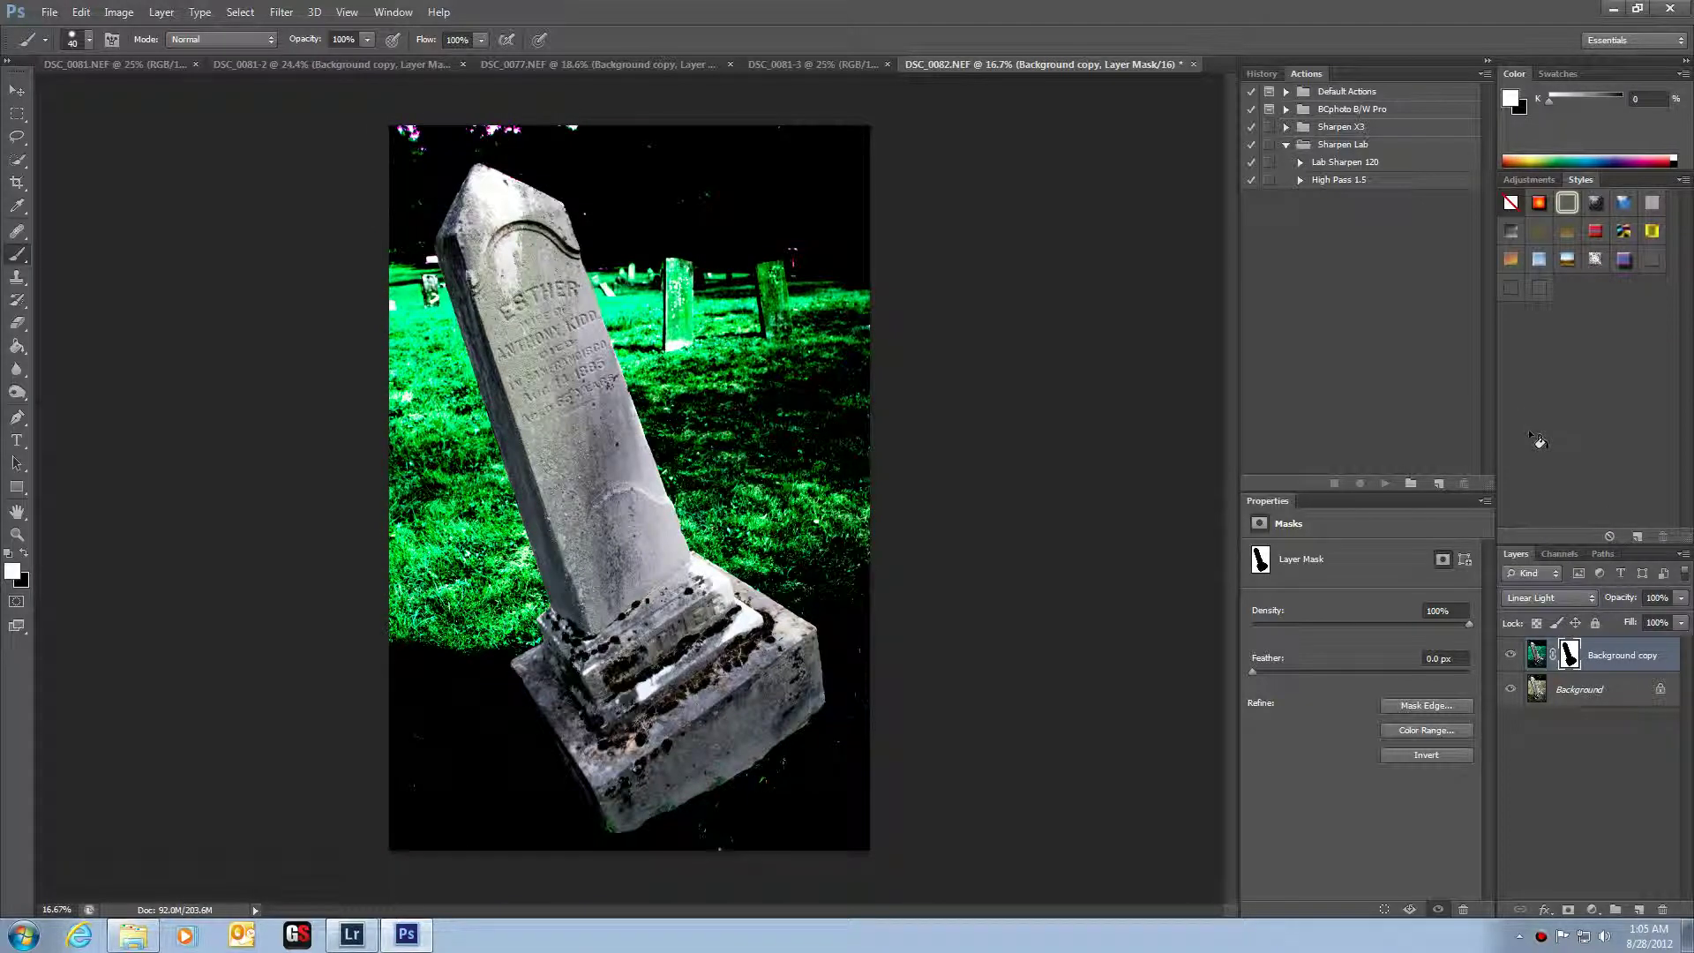
pyautogui.hotkey('ctrl', 'z')
pyautogui.hotkey('ctrl', 'z')
pyautogui.press('Down')
pyautogui.press('Down')
pyautogui.press('Down')
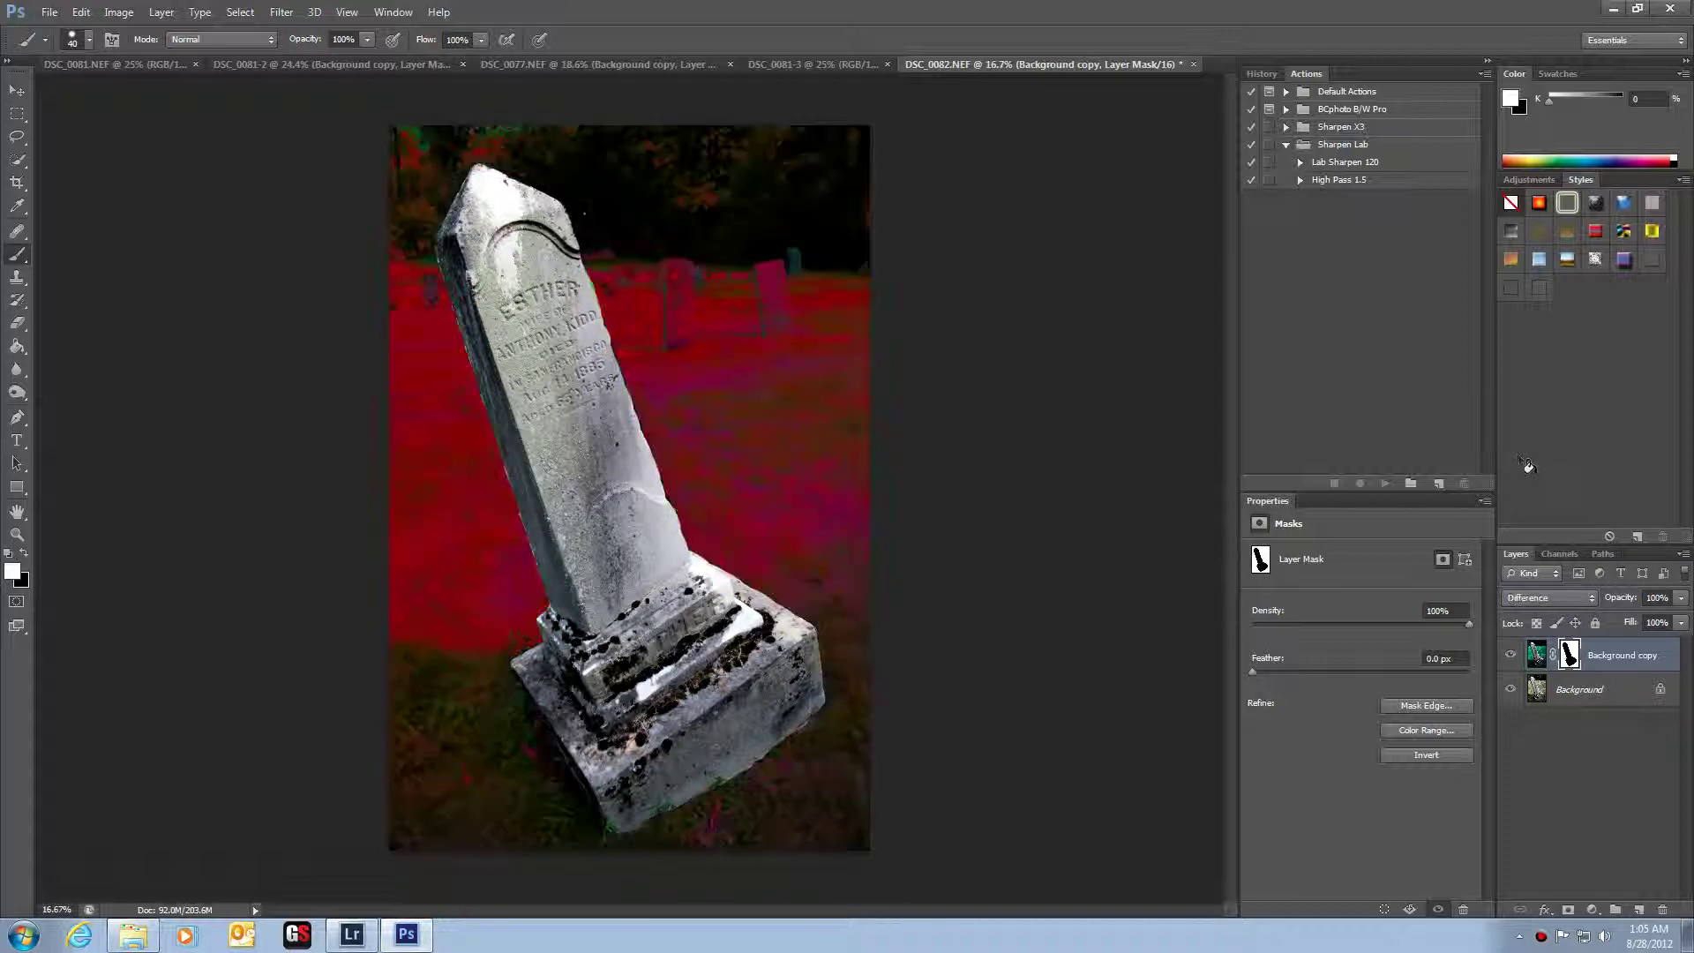
pyautogui.press('Down')
pyautogui.press('Down')
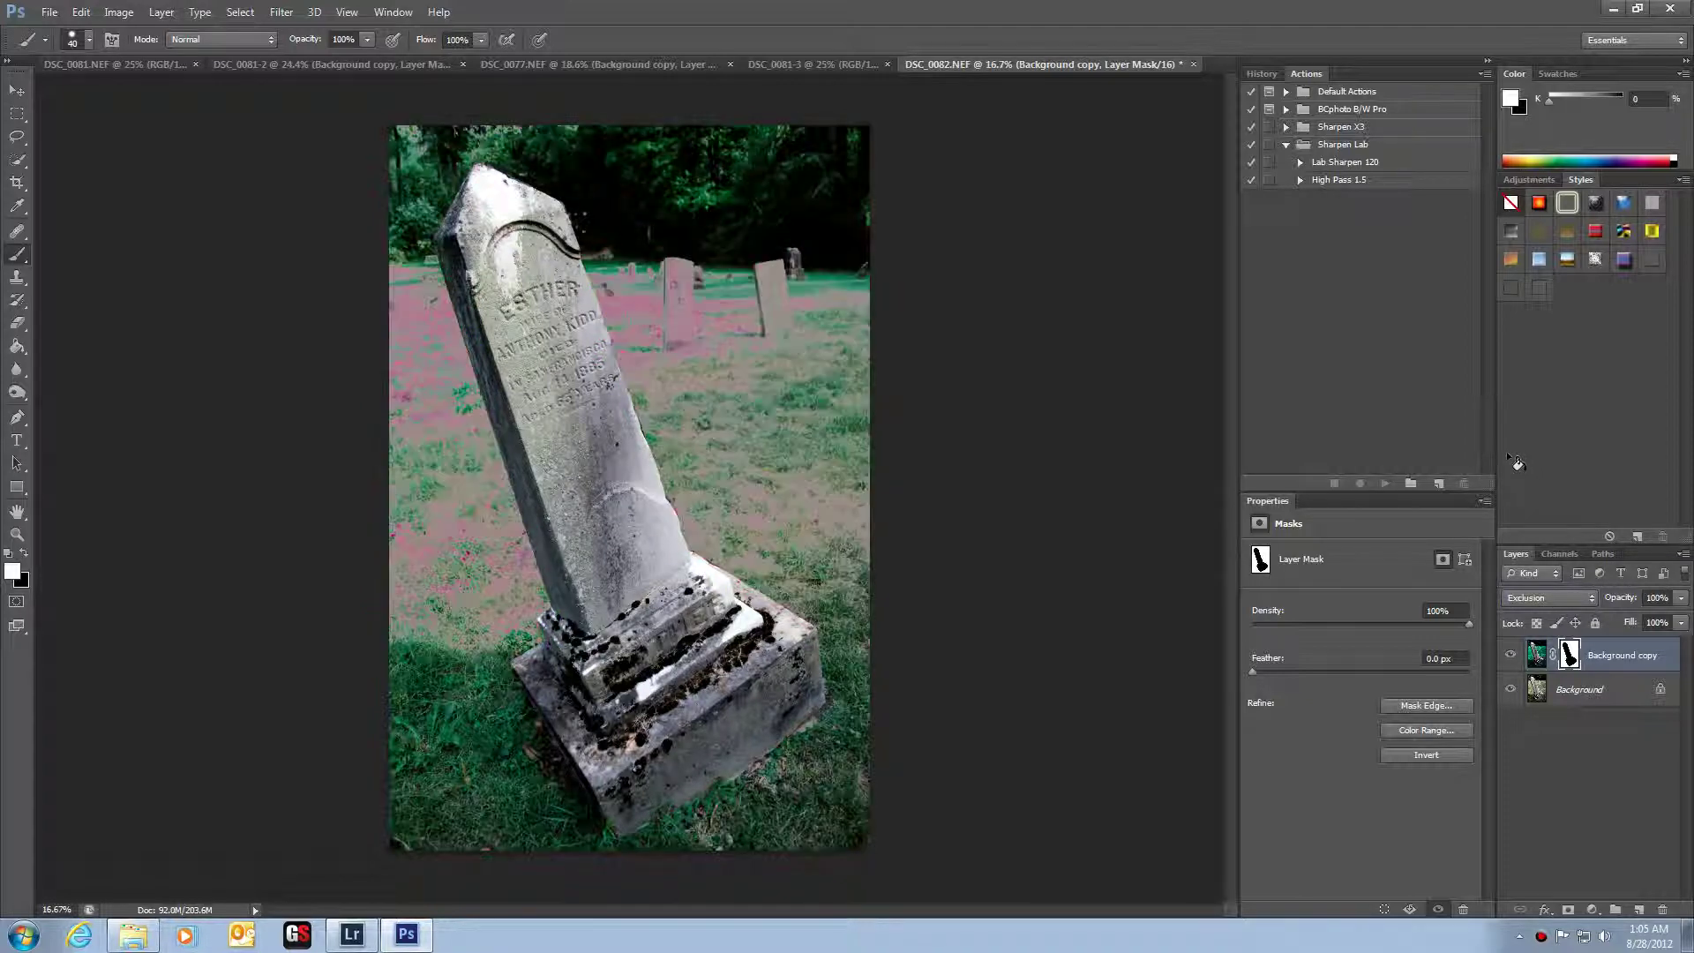
pyautogui.press('Down')
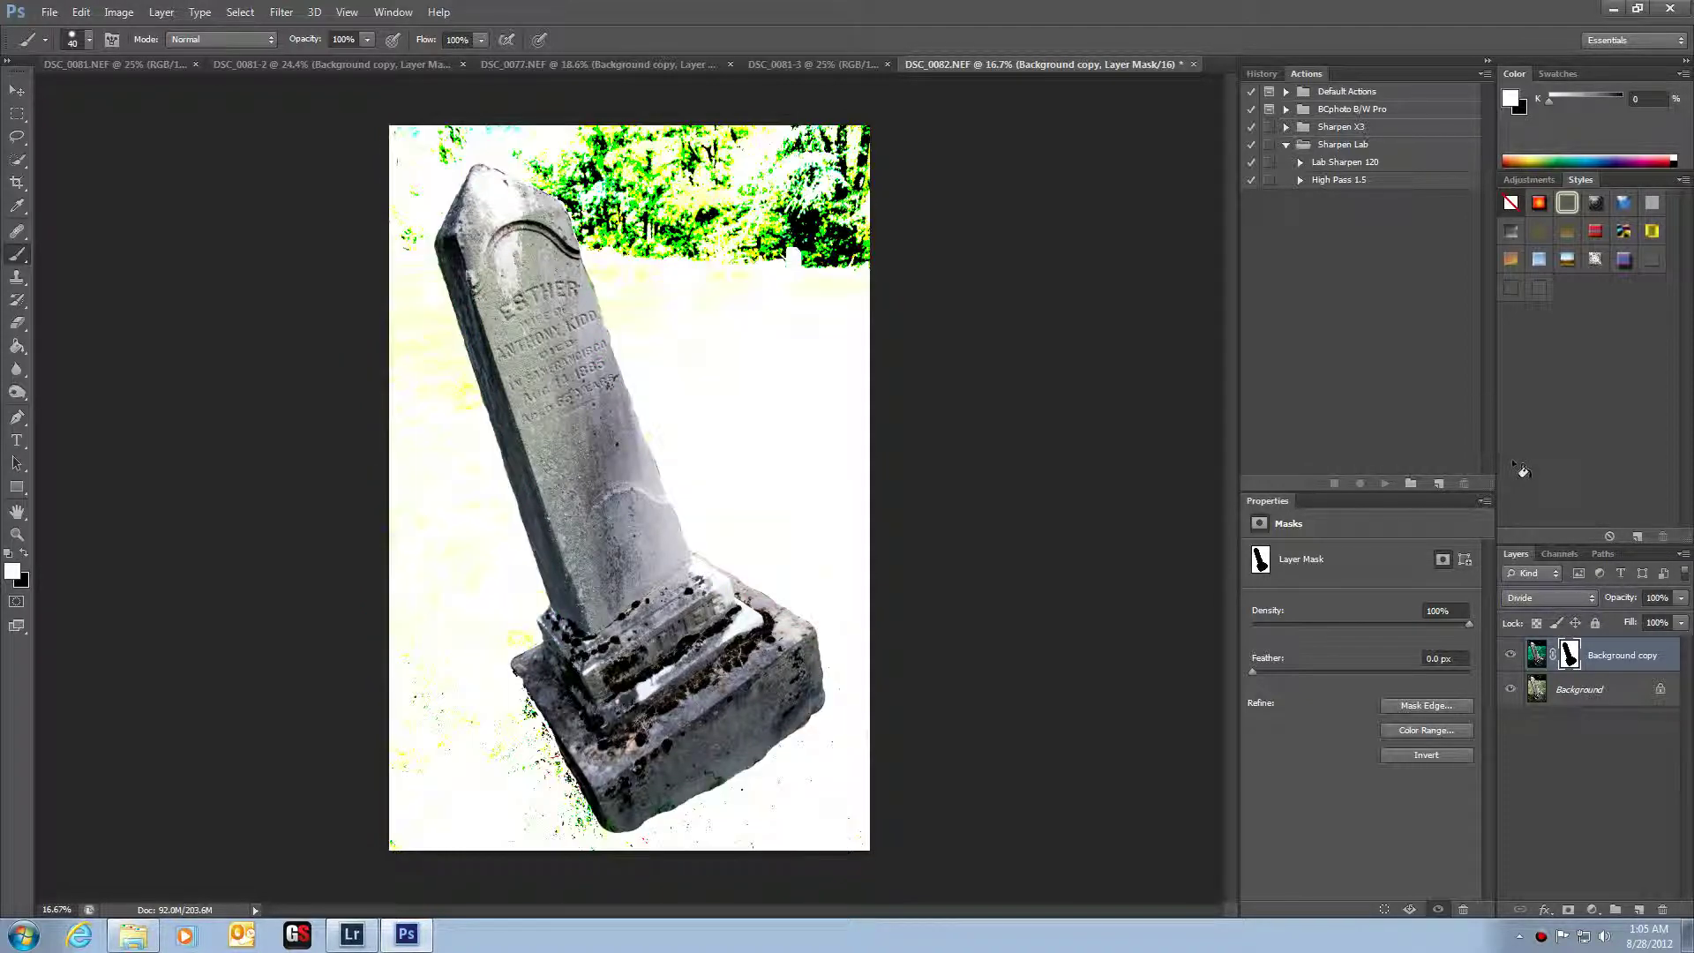
# - Try the Hue, Saturation and Luminosity blend modes on the Background copy layer
pyautogui.press('Up')
pyautogui.press('Down')
pyautogui.press('Down')
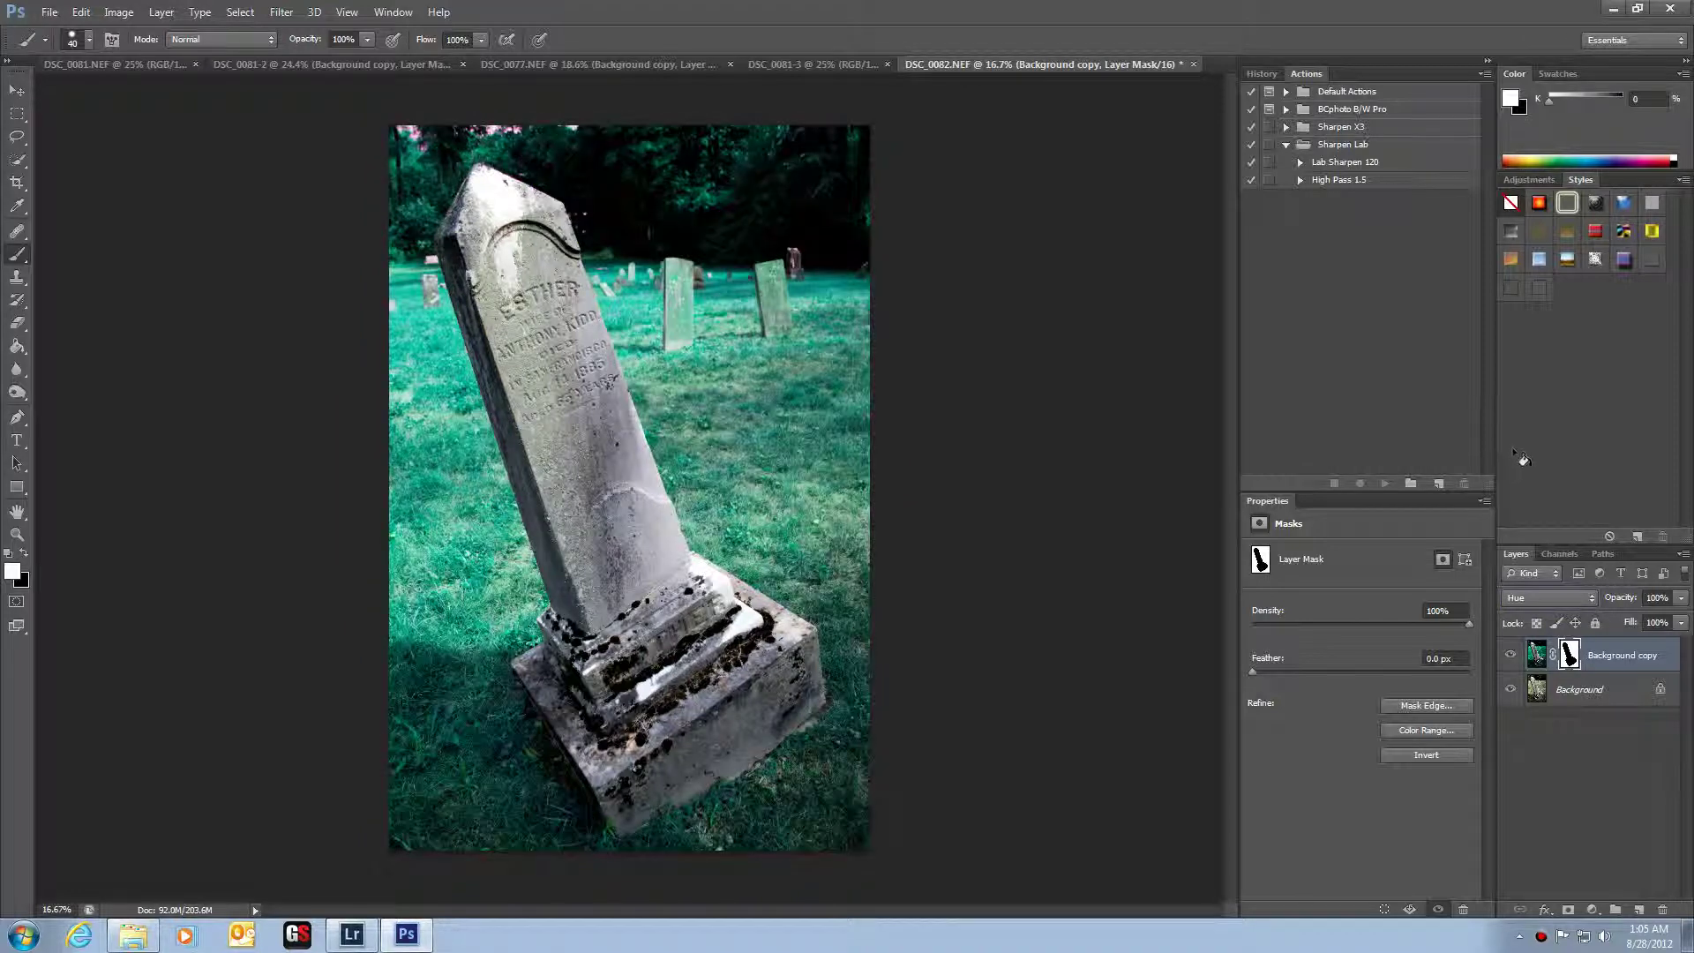
pyautogui.press('Down')
pyautogui.press('Down')
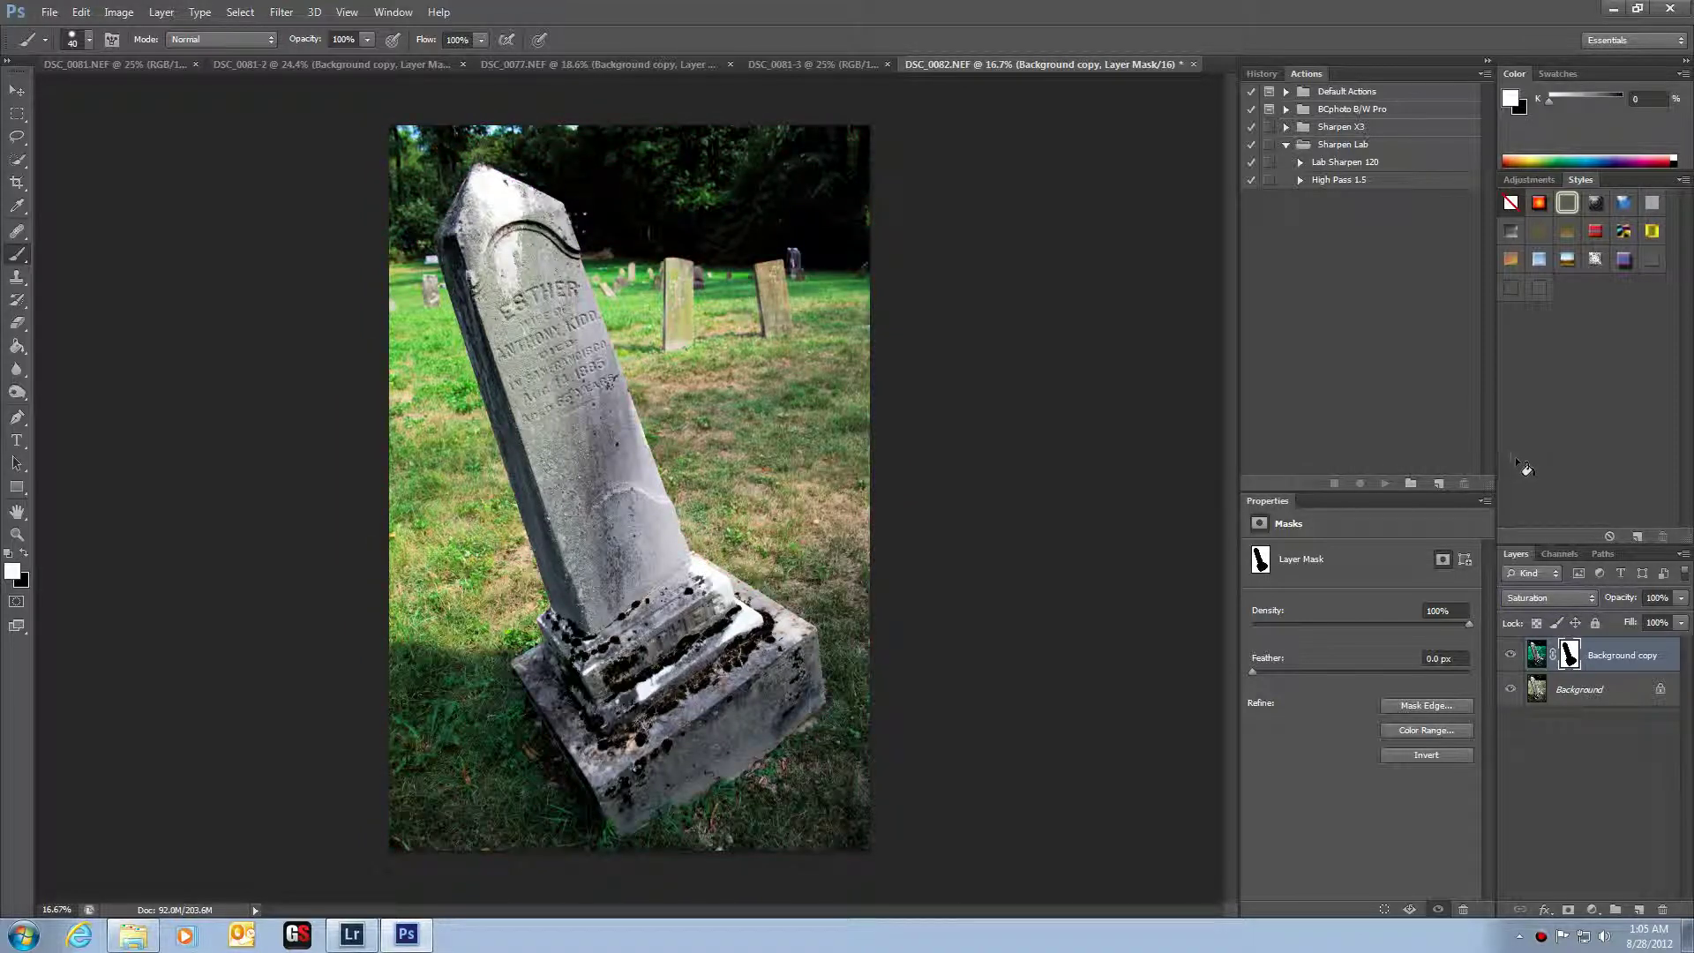
pyautogui.press('Down')
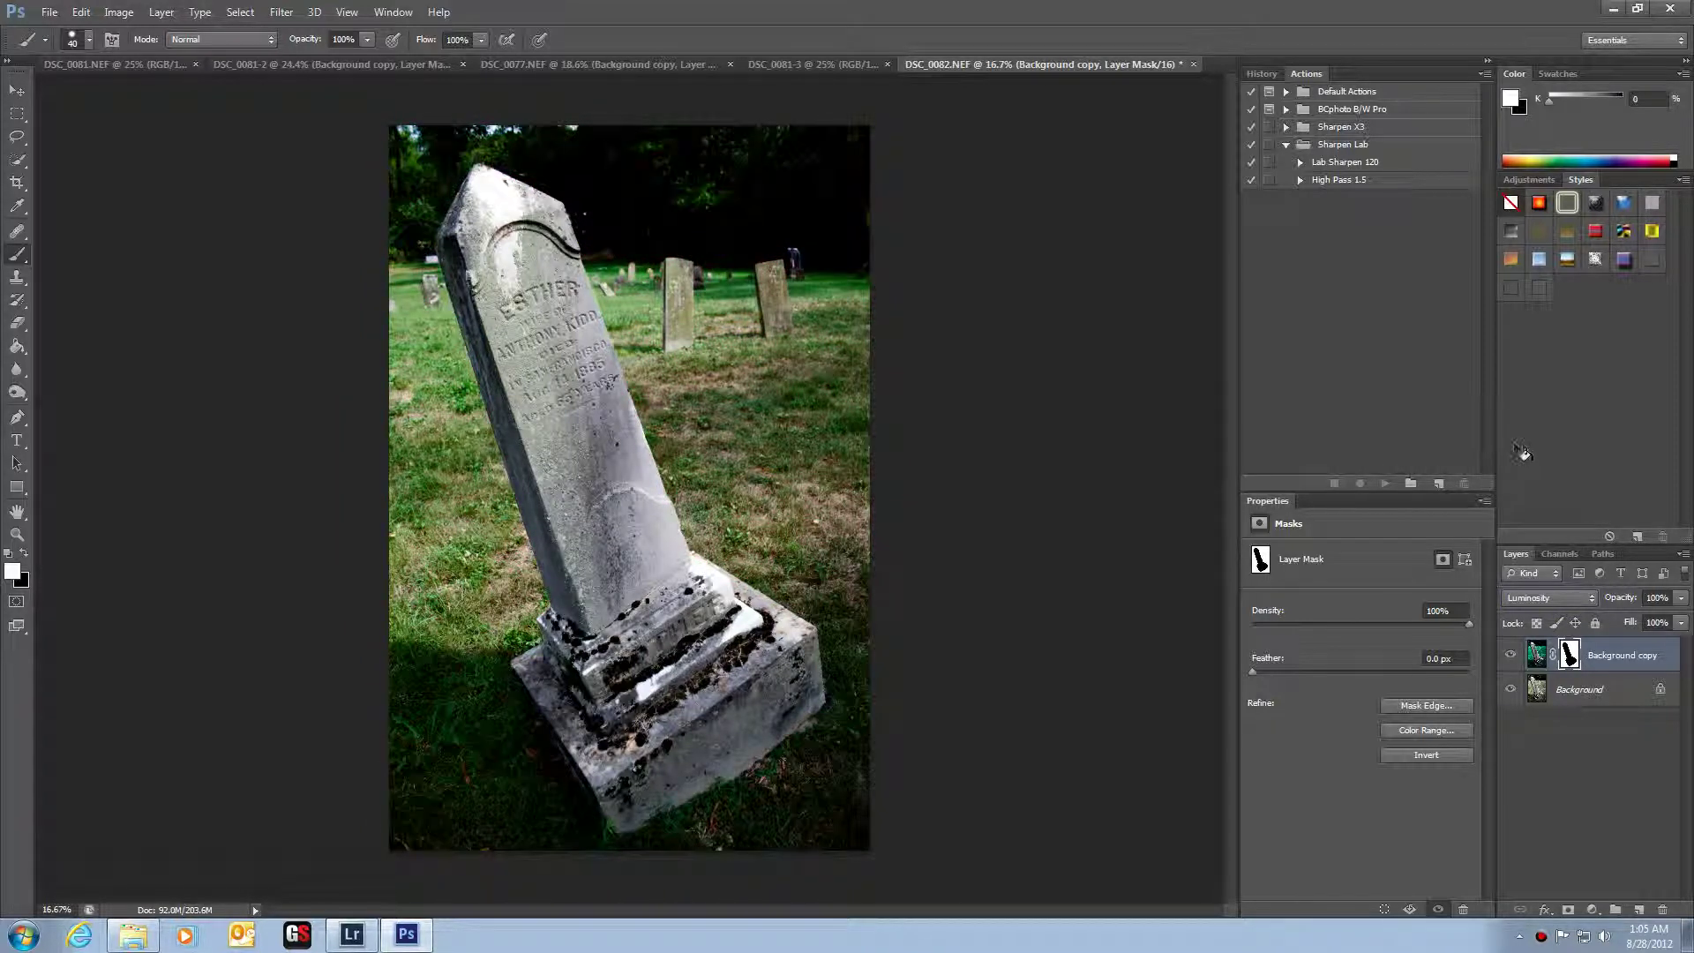
# - Go back through the Background copy layer's blend modes, trying Hard Mix, Overlay and Screen
pyautogui.press('Up')
pyautogui.press('Up')
pyautogui.press('Up')
pyautogui.press('Up')
pyautogui.press('Up')
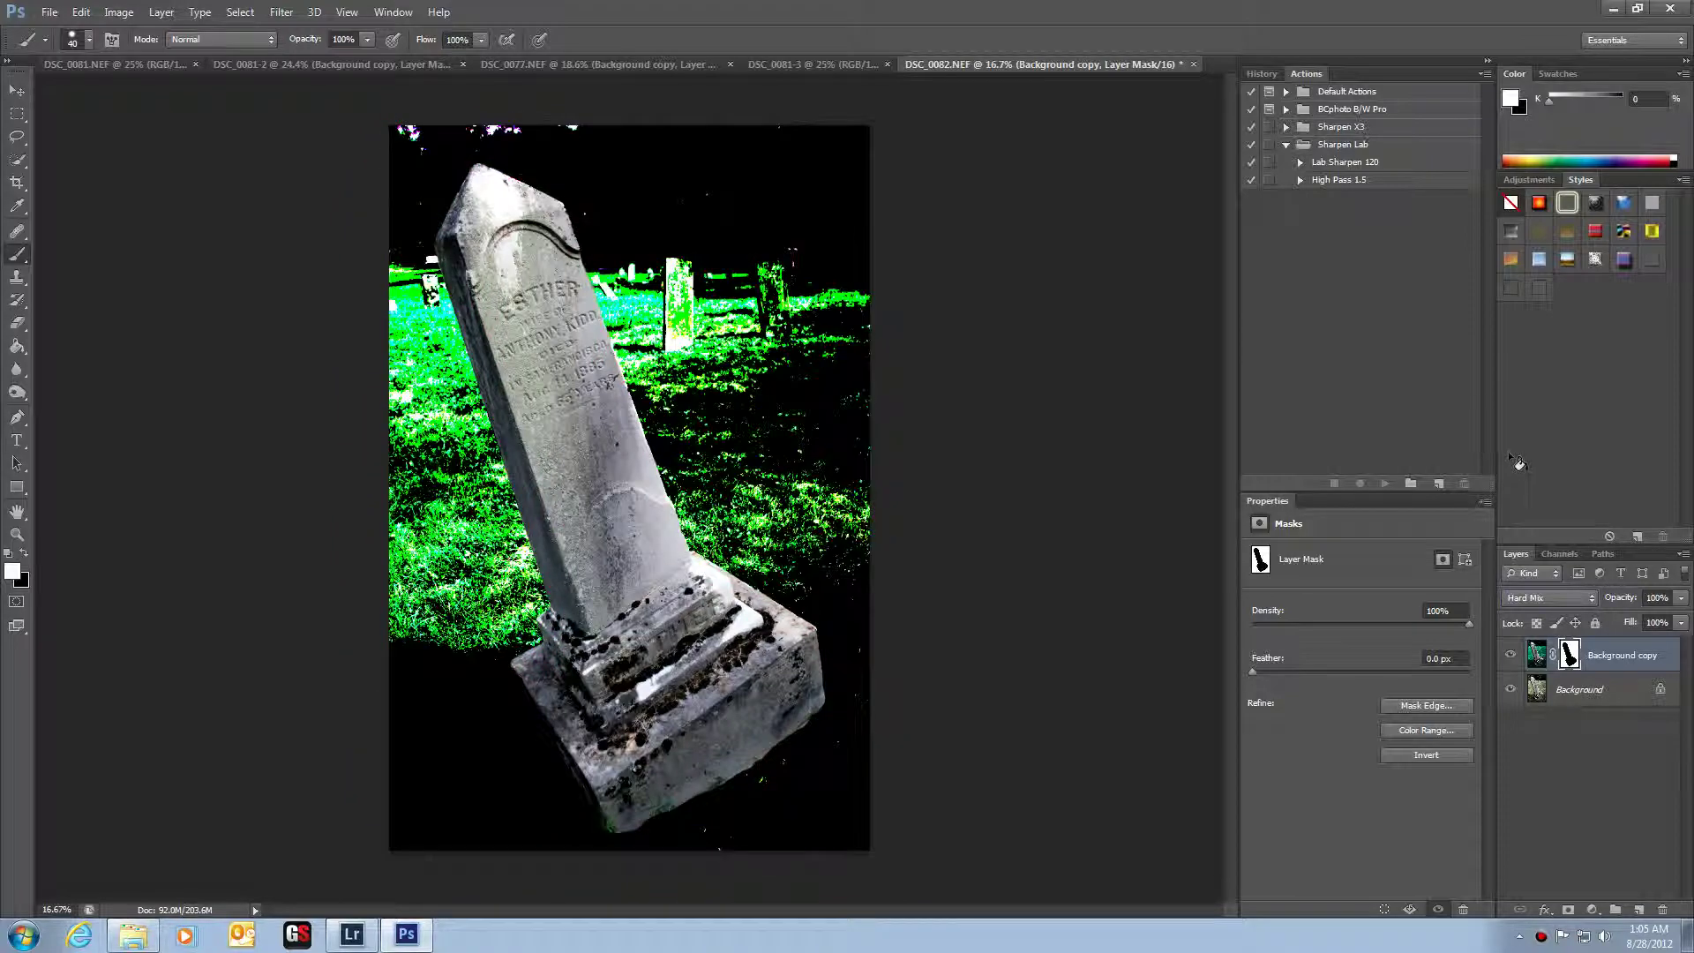
pyautogui.press('Up')
pyautogui.press('Down')
pyautogui.press('Up')
pyautogui.press('Up')
pyautogui.press('Up')
pyautogui.press('Up')
pyautogui.press('Up')
pyautogui.press('Up')
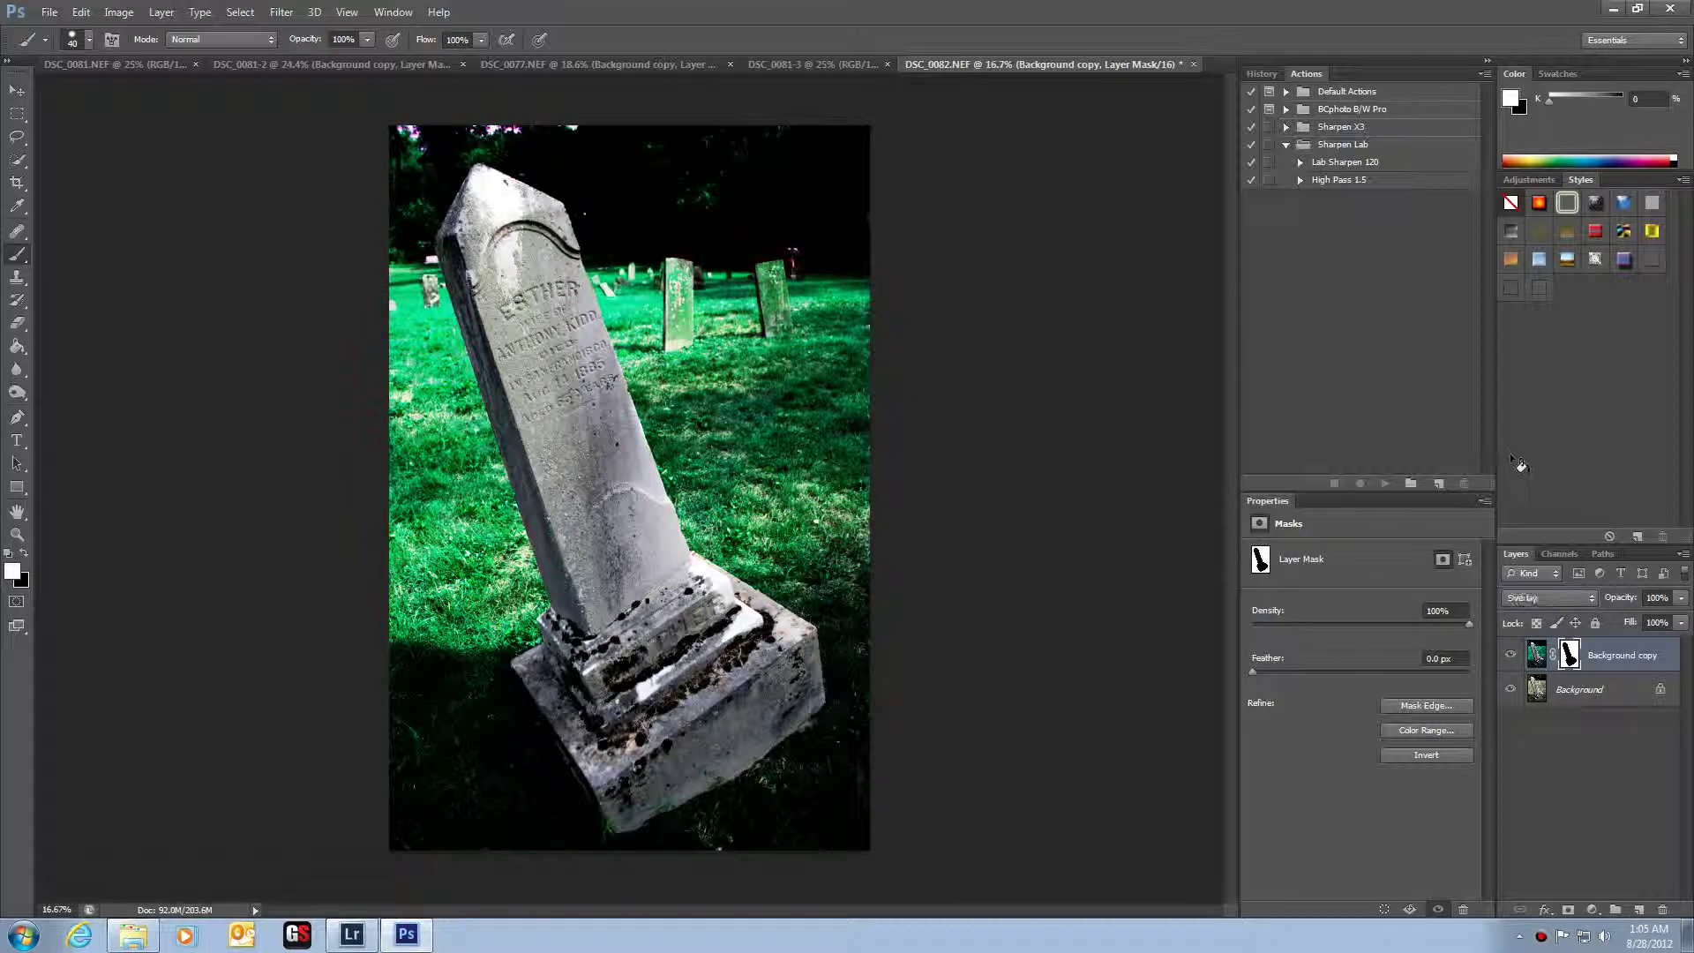
pyautogui.press('Up')
pyautogui.press('Up')
pyautogui.press('Up')
pyautogui.press('Up')
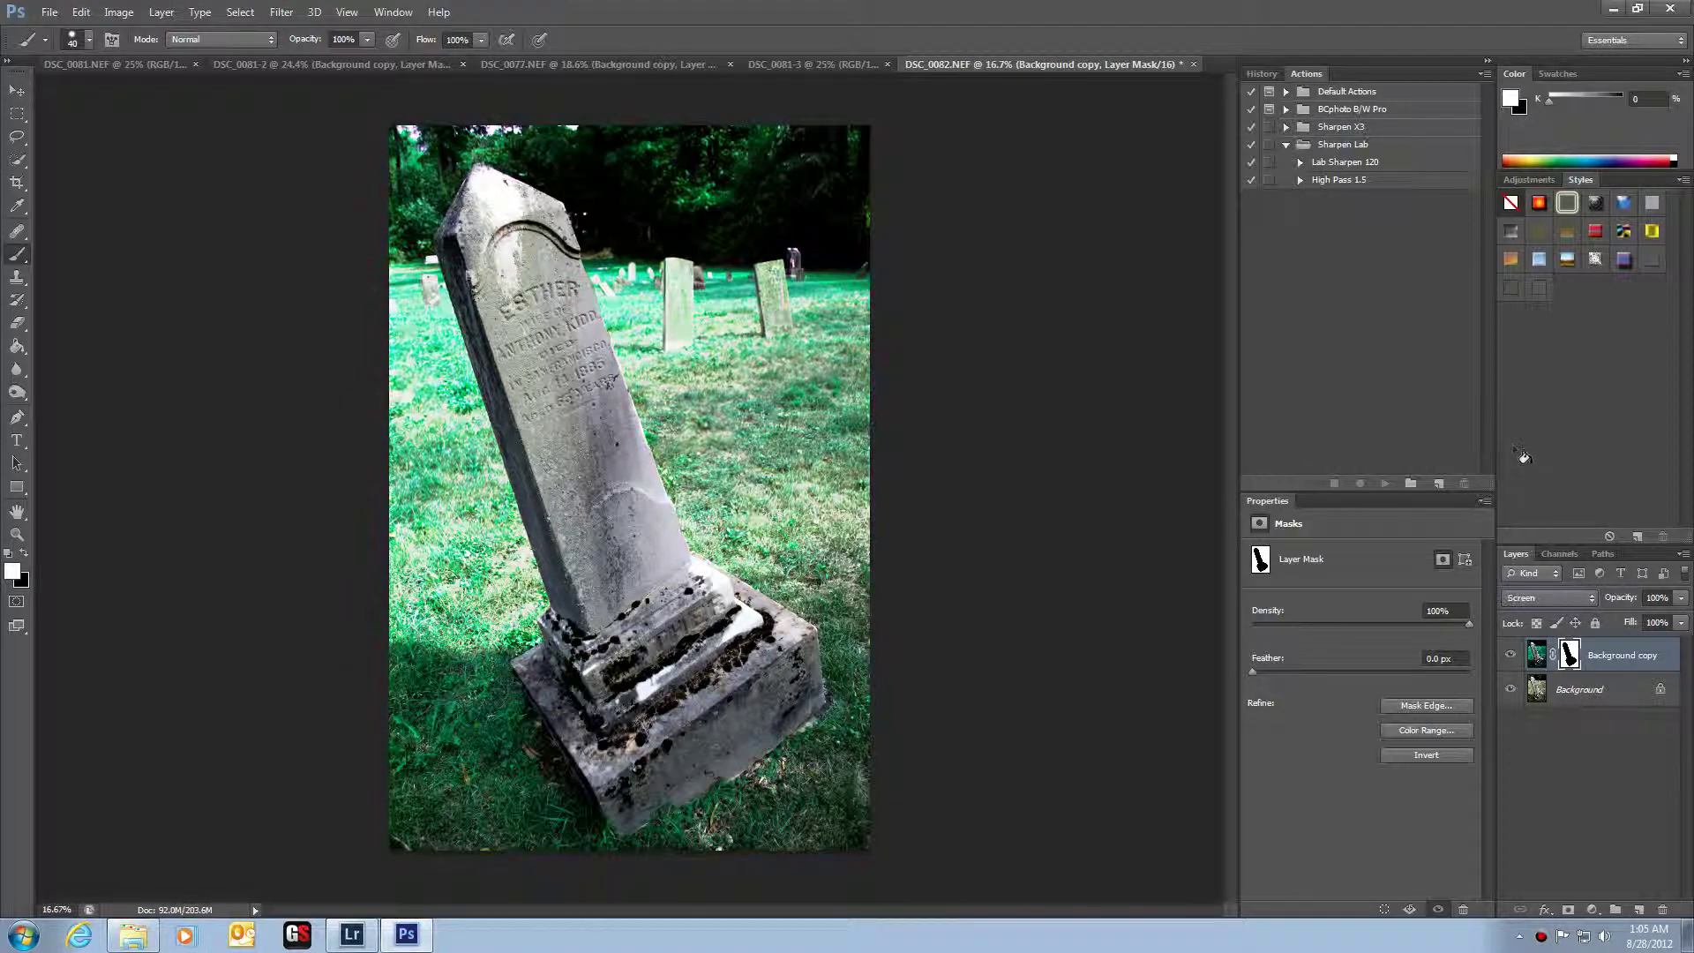
pyautogui.press('Up')
# - Set the Background copy layer's blend mode to Hard Light
pyautogui.press('Down')
pyautogui.press('Down')
pyautogui.press('Down')
pyautogui.press('Down')
pyautogui.press('Down')
pyautogui.press('Down')
pyautogui.press('Down')
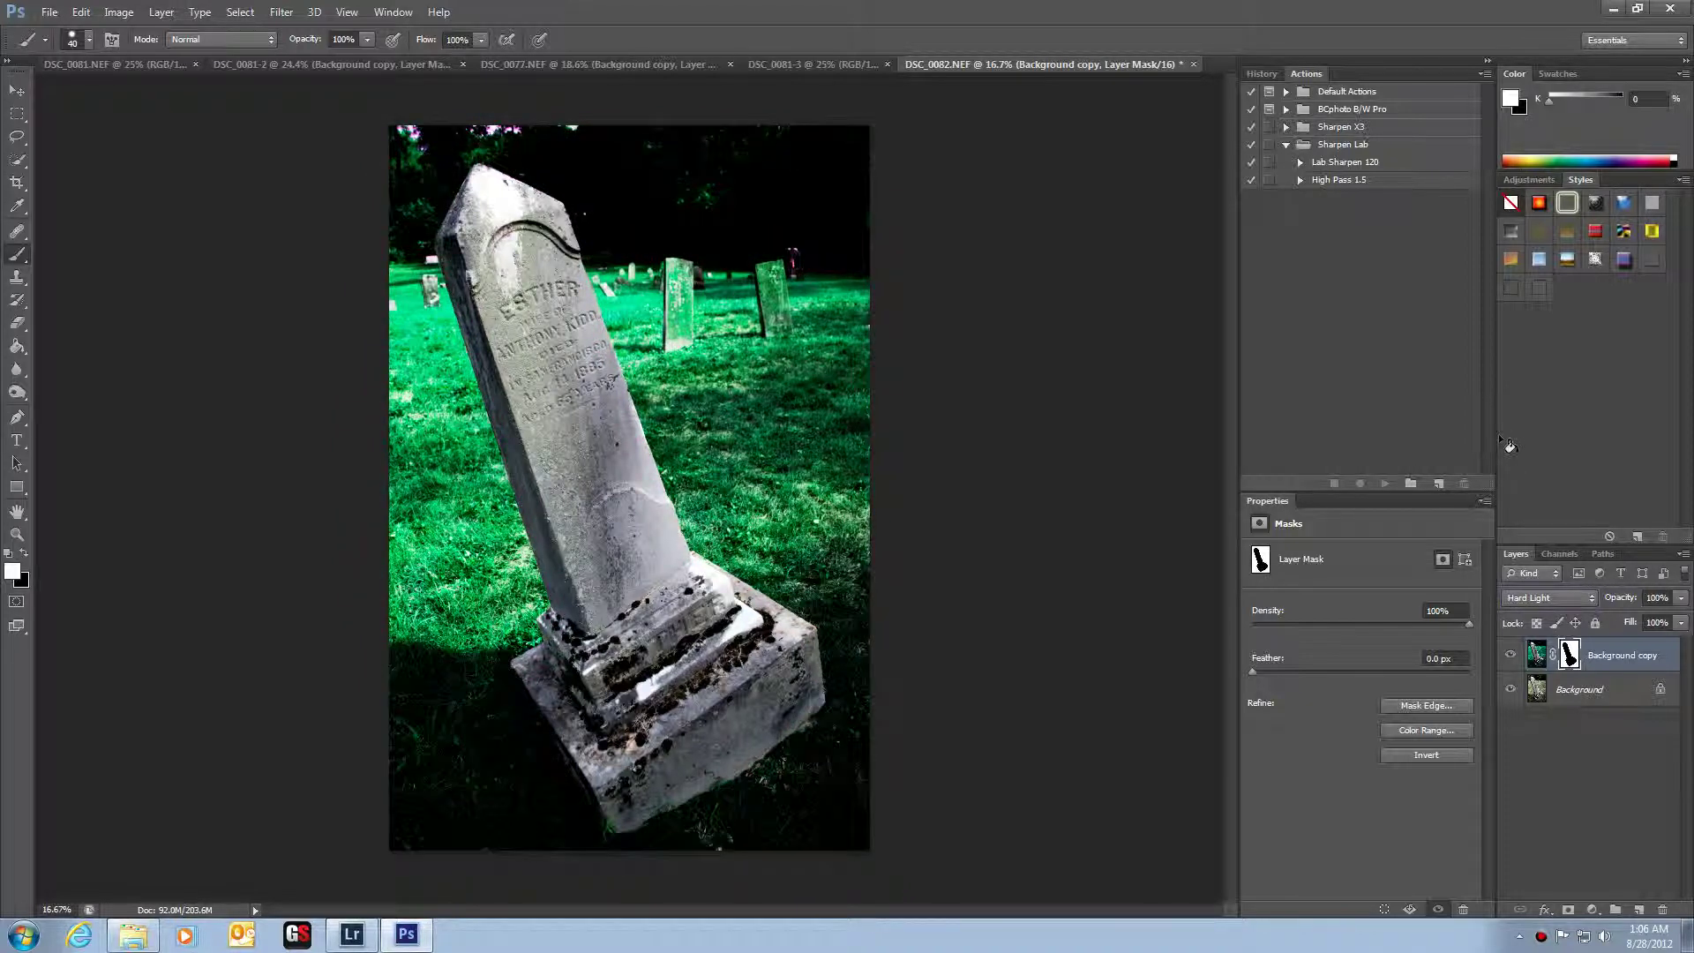
# - Make the Background copy layer's image active instead of its mask so that color adjustments can be applied
pyautogui.click(118, 12)
pyautogui.moveTo(143, 60)
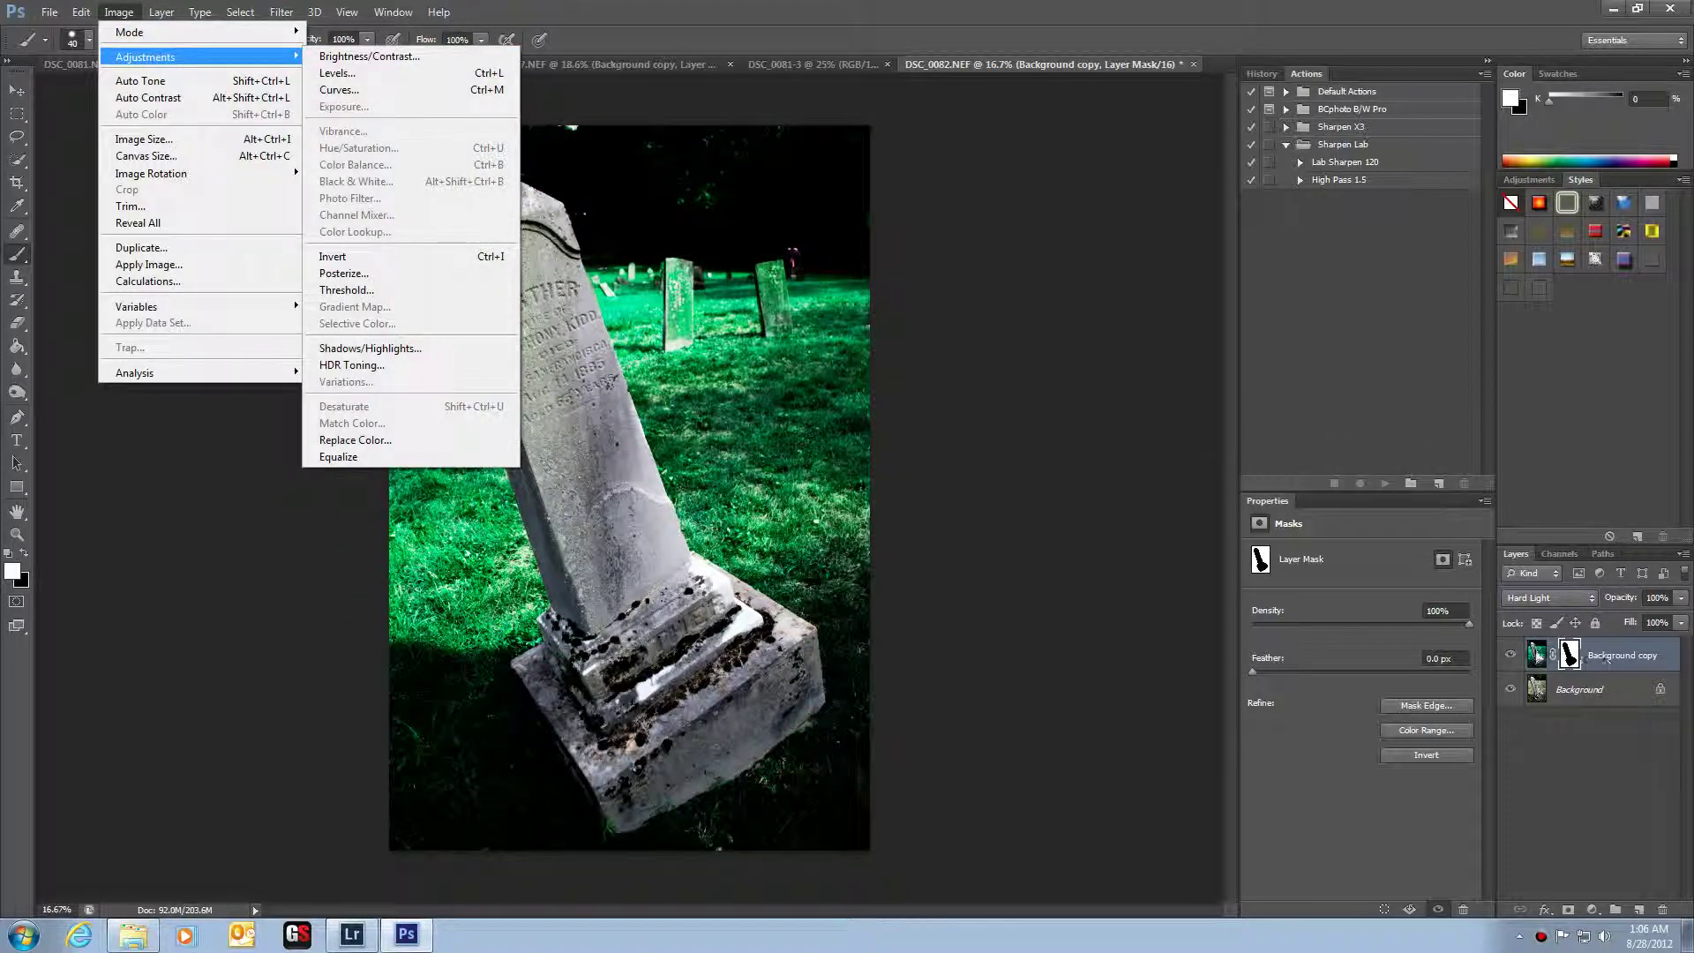
pyautogui.click(1532, 658)
pyautogui.click(1535, 655)
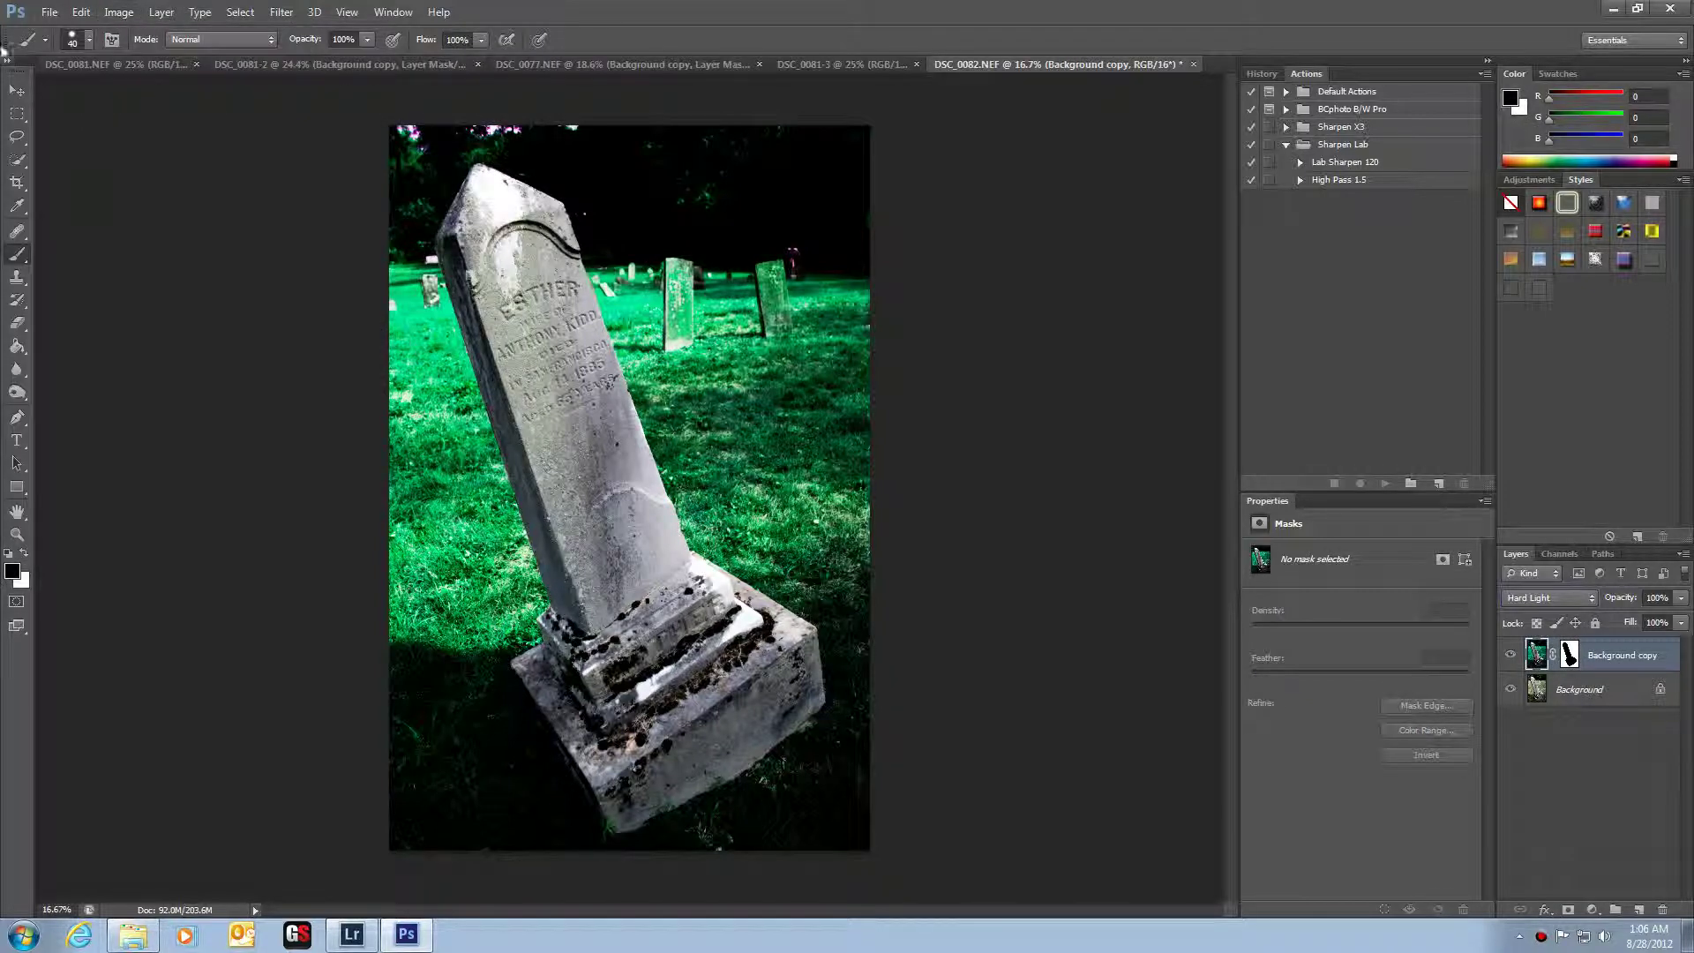
# - Darken the Background copy layer with an Exposure adjustment, using exposure -0.65 and gamma correction 0.83
pyautogui.click(118, 11)
pyautogui.moveTo(141, 57)
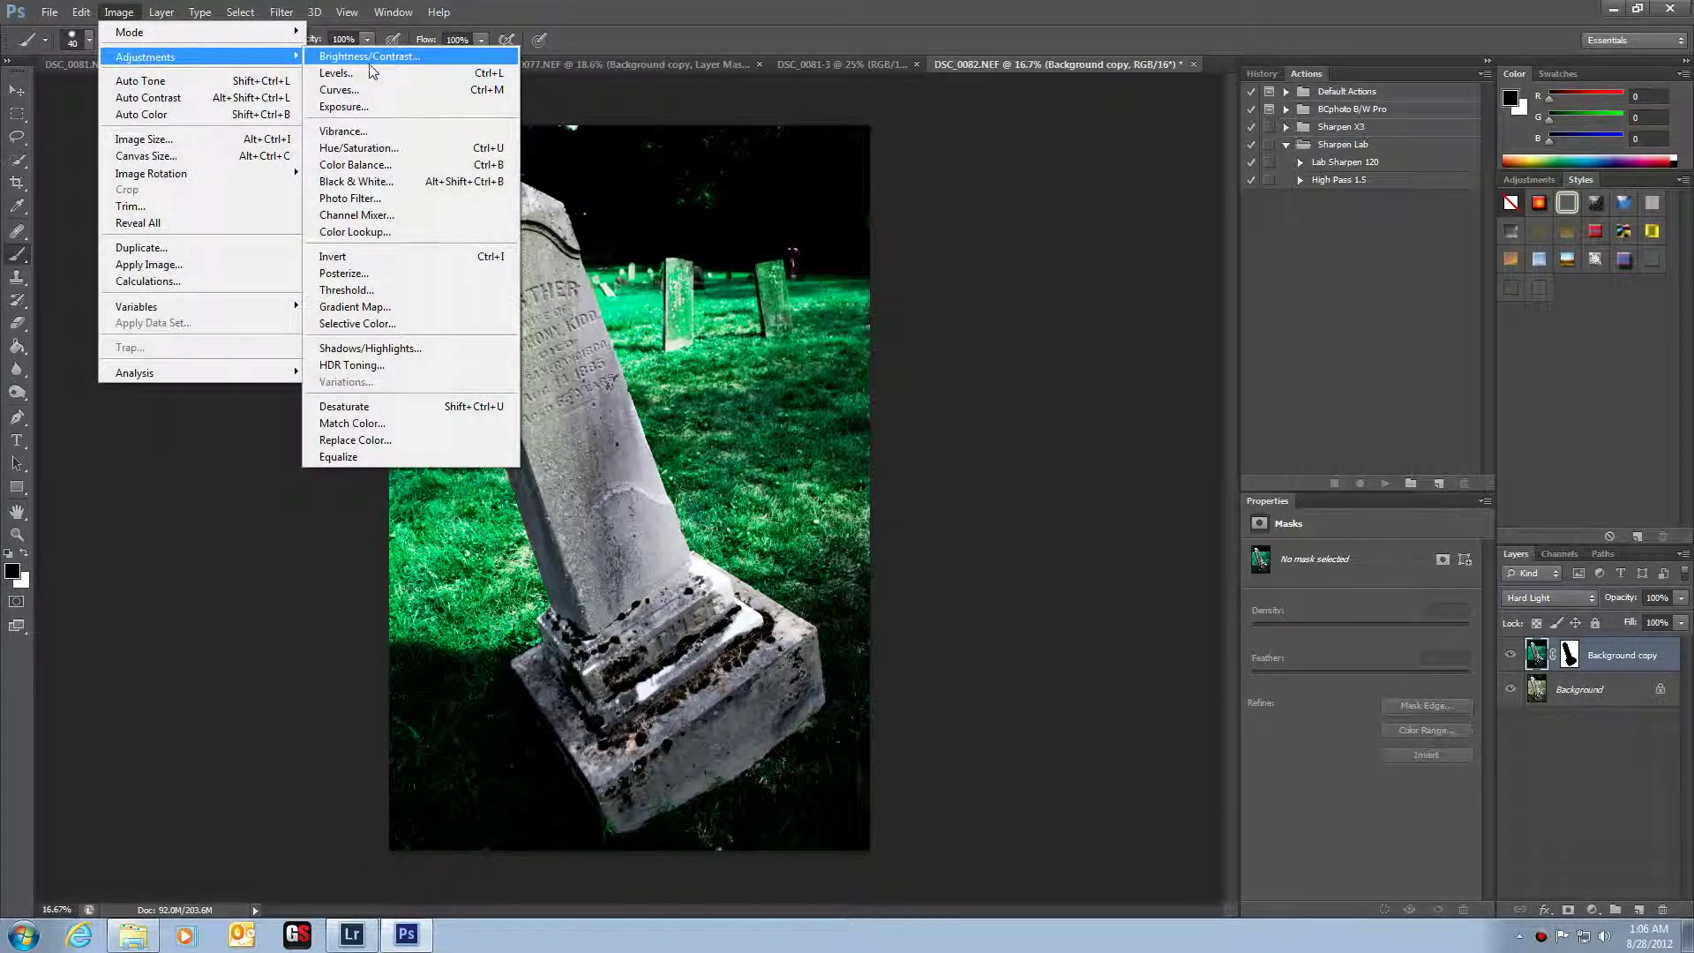
pyautogui.click(395, 107)
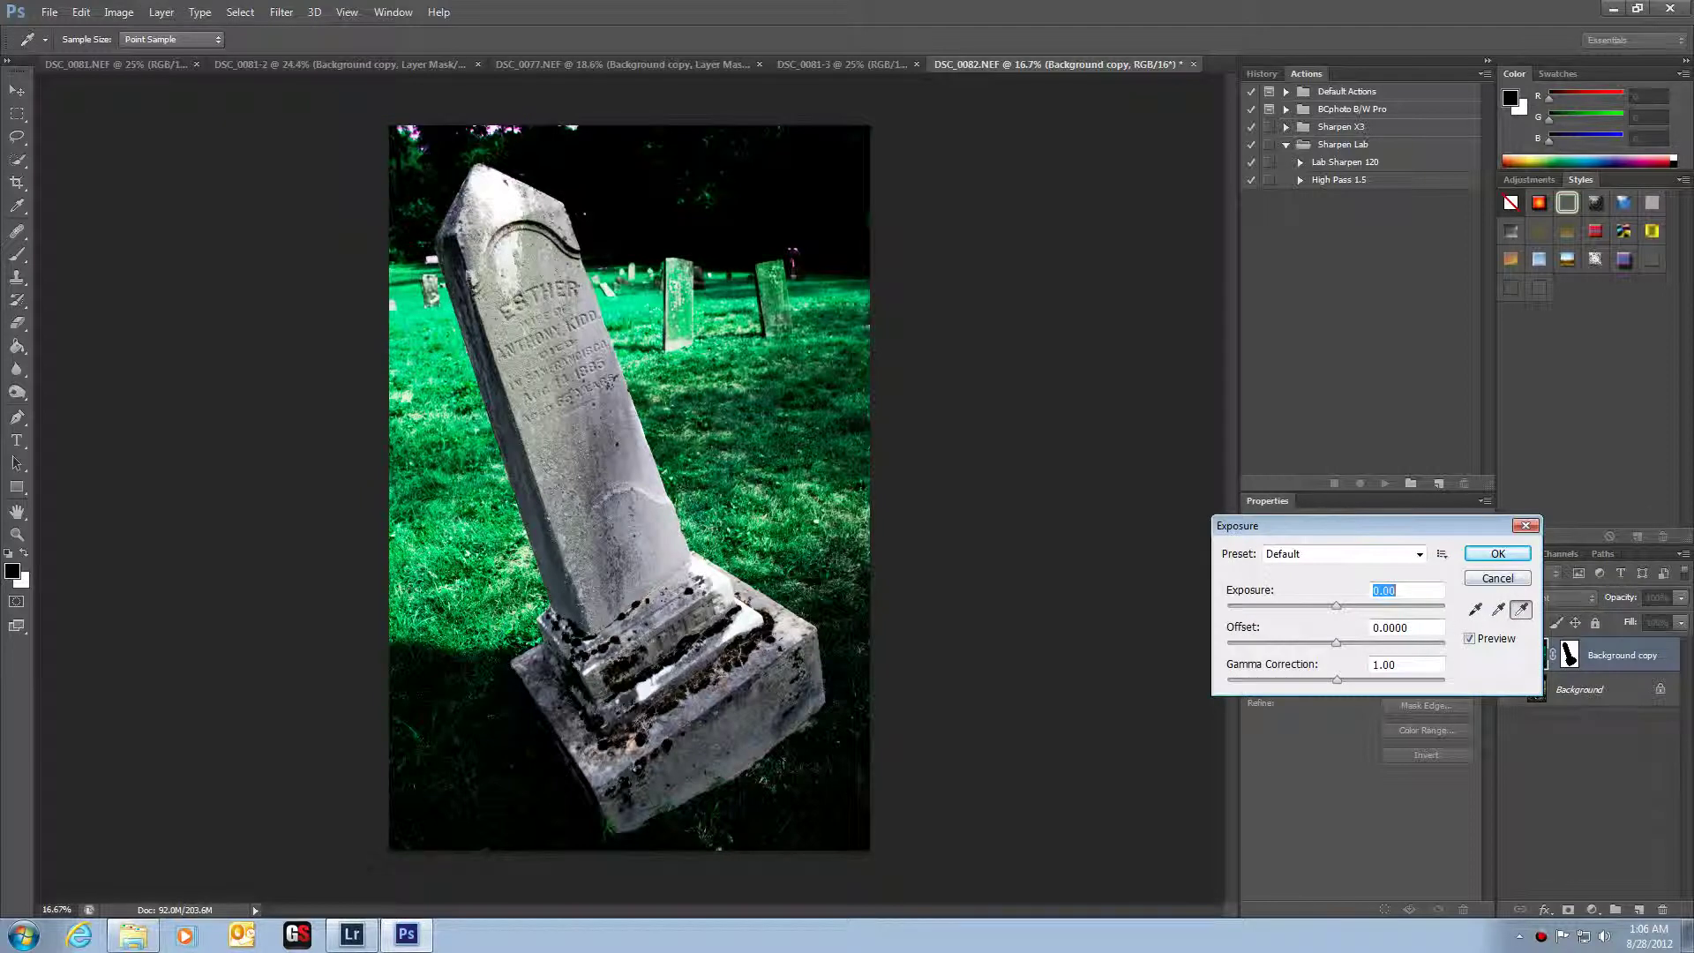
pyautogui.moveTo(1335, 606); pyautogui.dragTo(1319, 604)
pyautogui.moveTo(1336, 680)
pyautogui.mouseDown()
pyautogui.moveTo(1367, 687)
pyautogui.moveTo(1352, 685)
pyautogui.mouseUp()
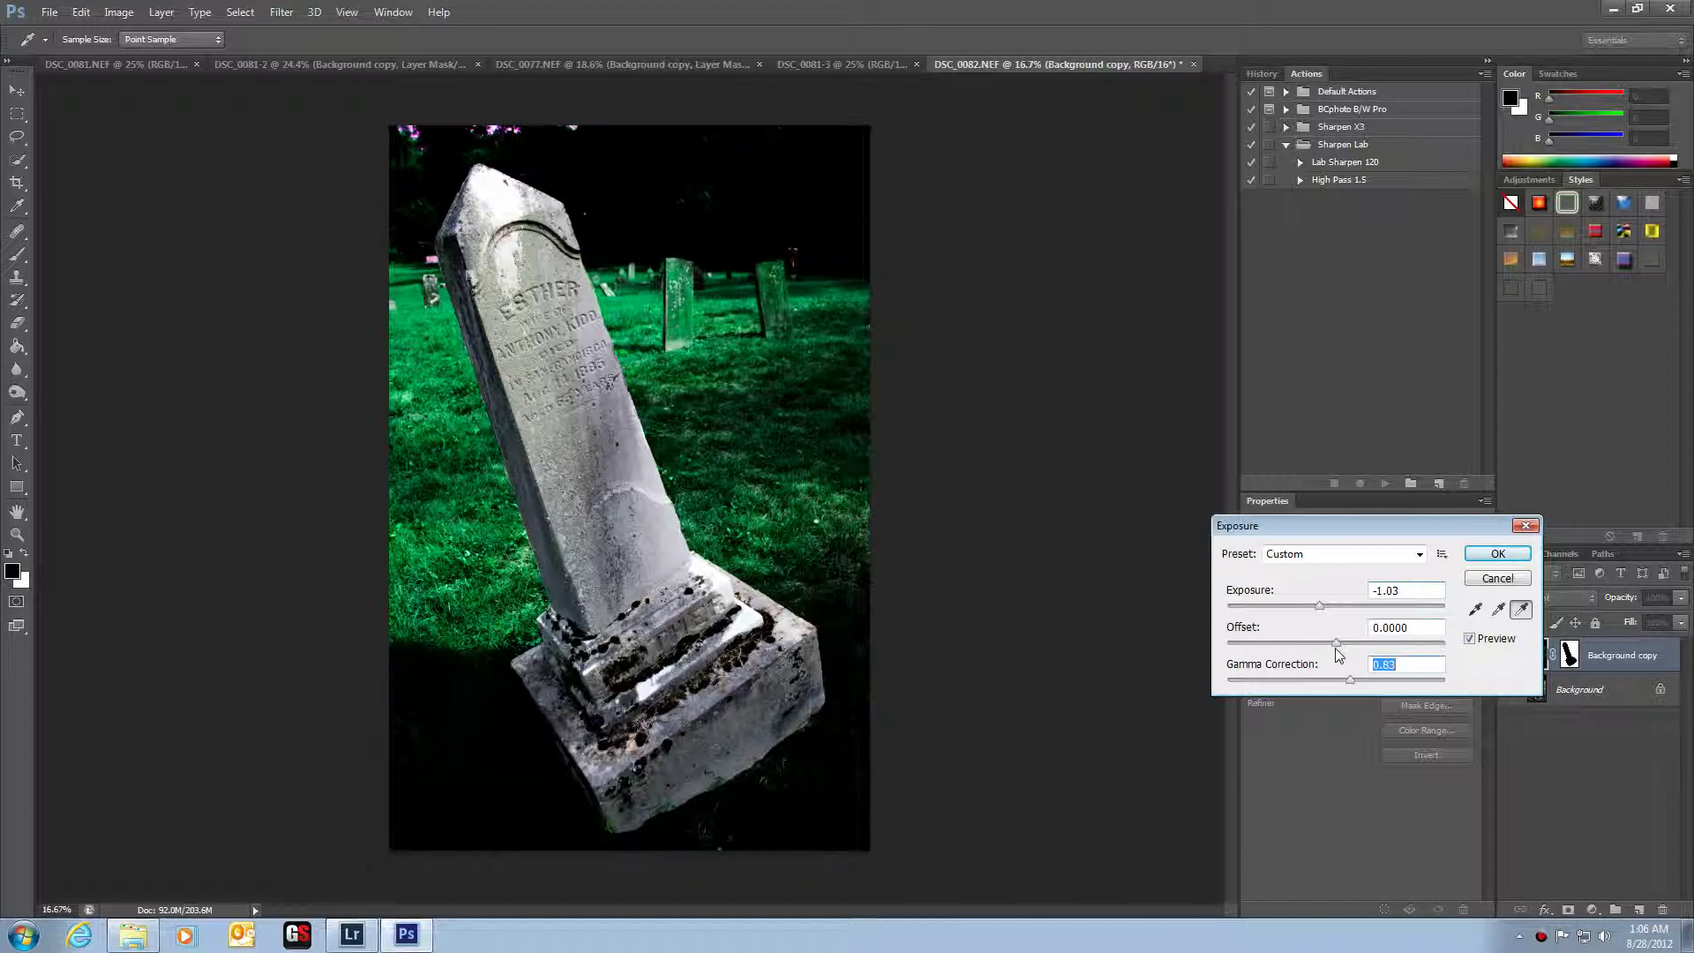
pyautogui.moveTo(1320, 606); pyautogui.dragTo(1325, 606)
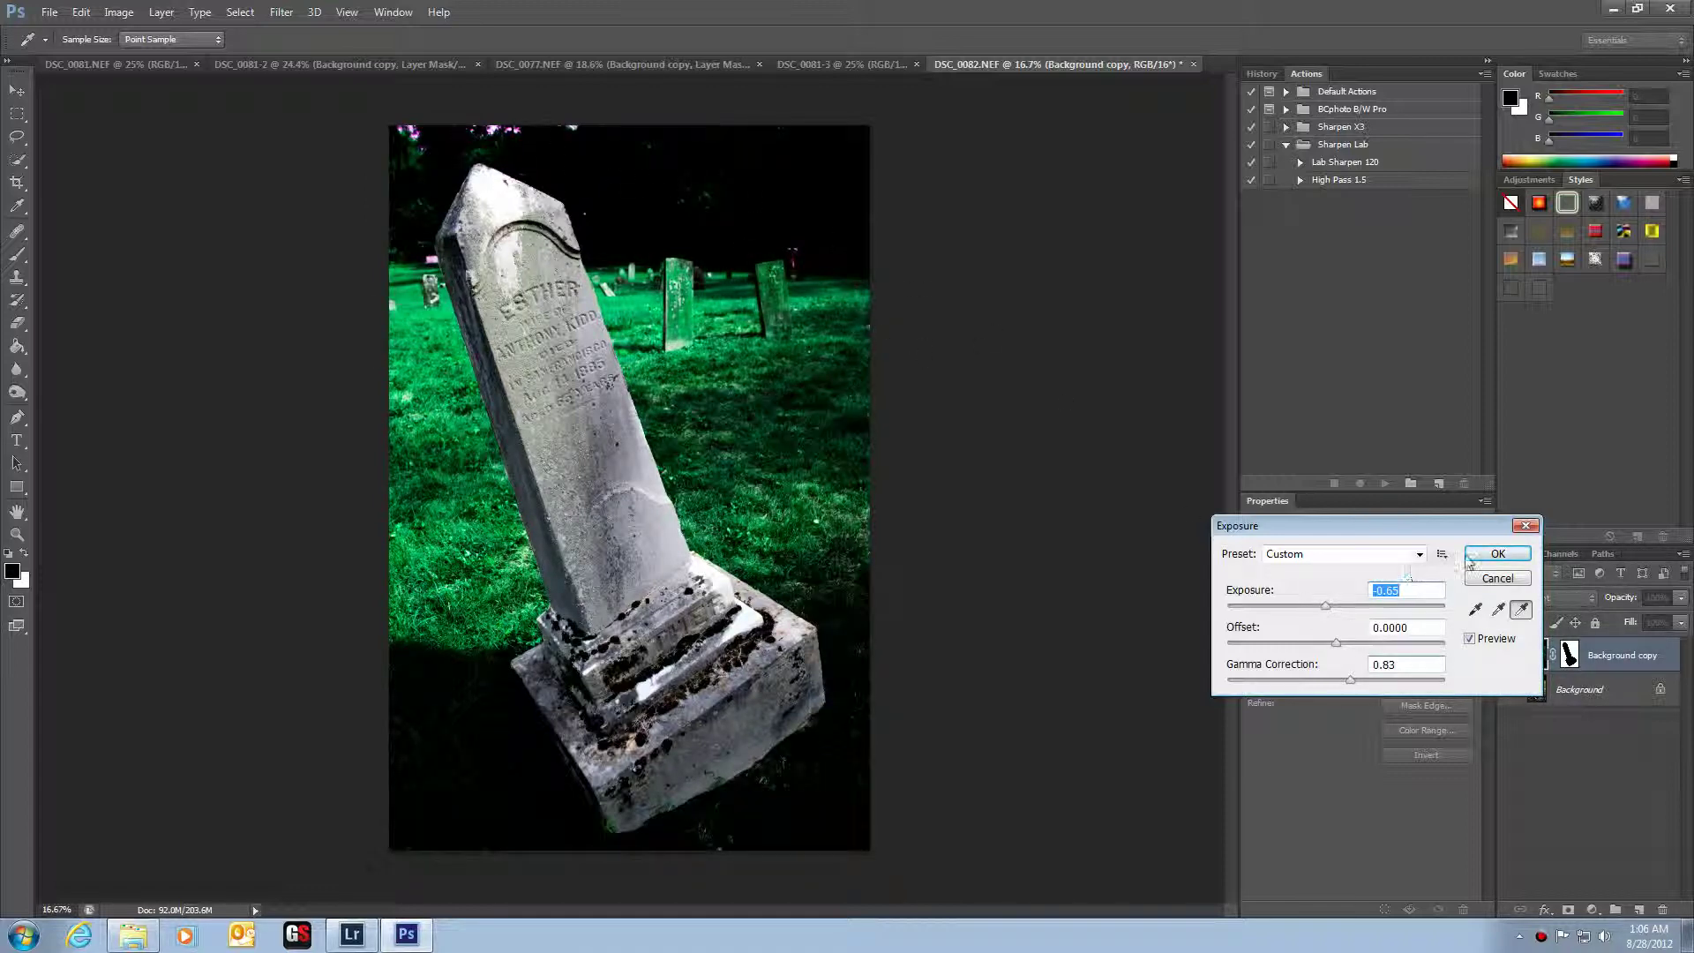
pyautogui.click(1497, 553)
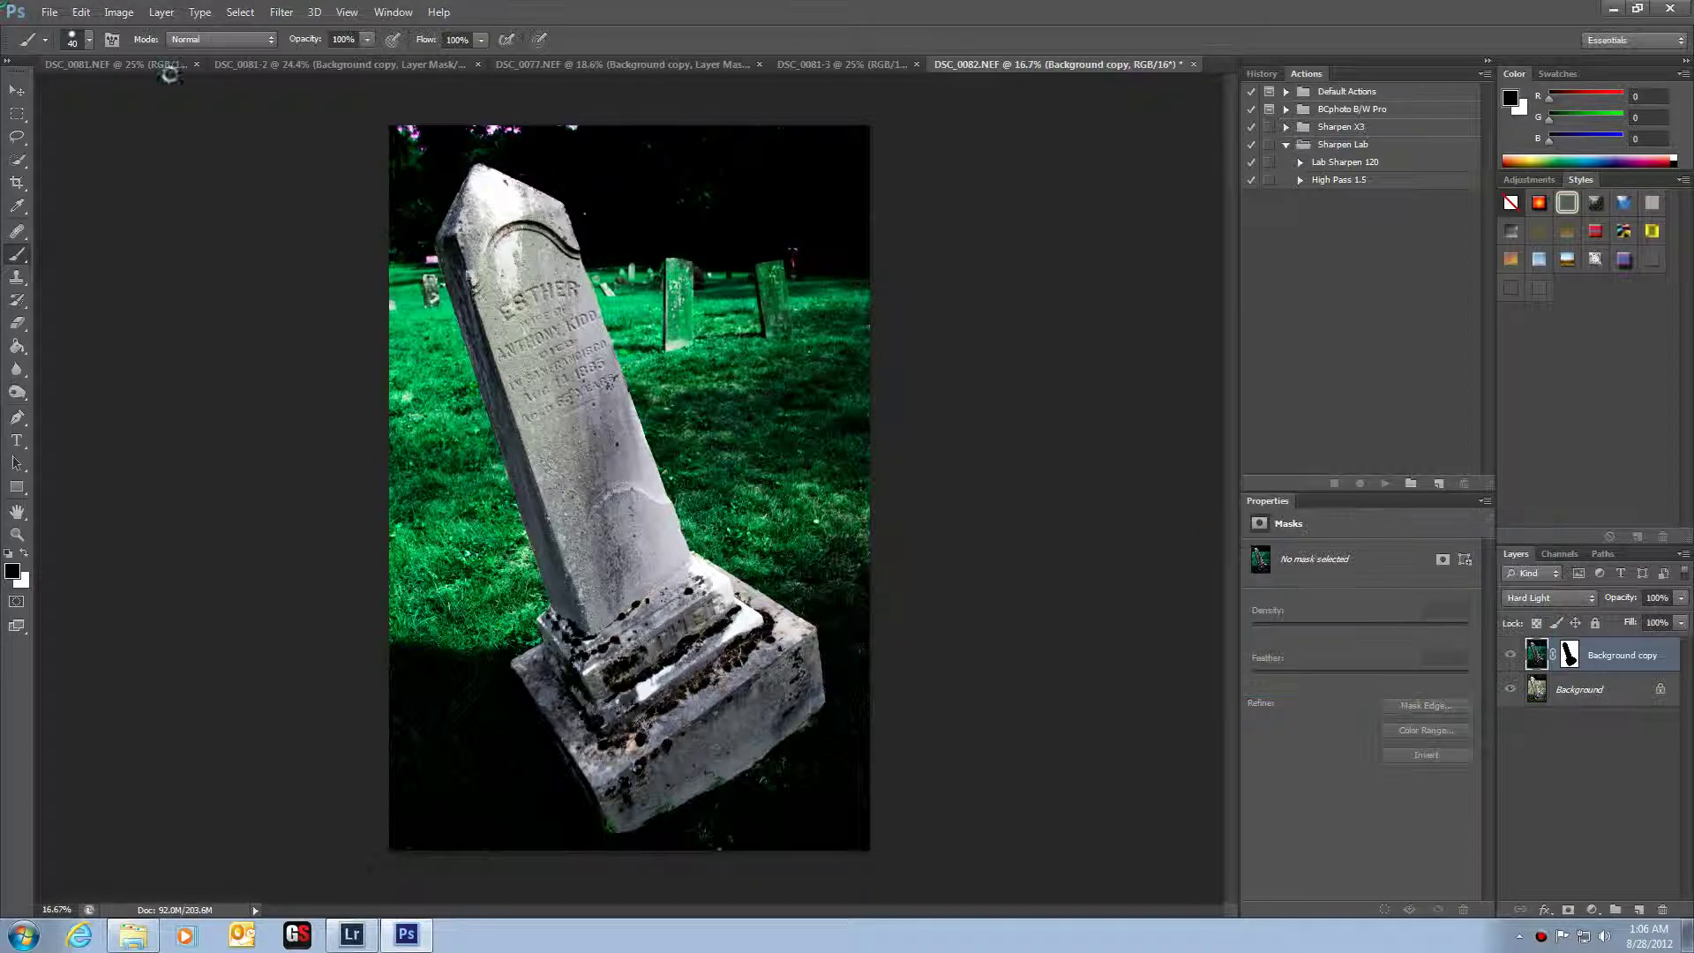
# - Try a Selective Color adjustment on the Background copy layer's greens, raising black to +4% and shifting magenta and cyan
pyautogui.click(118, 13)
pyautogui.moveTo(154, 56)
pyautogui.click(399, 323)
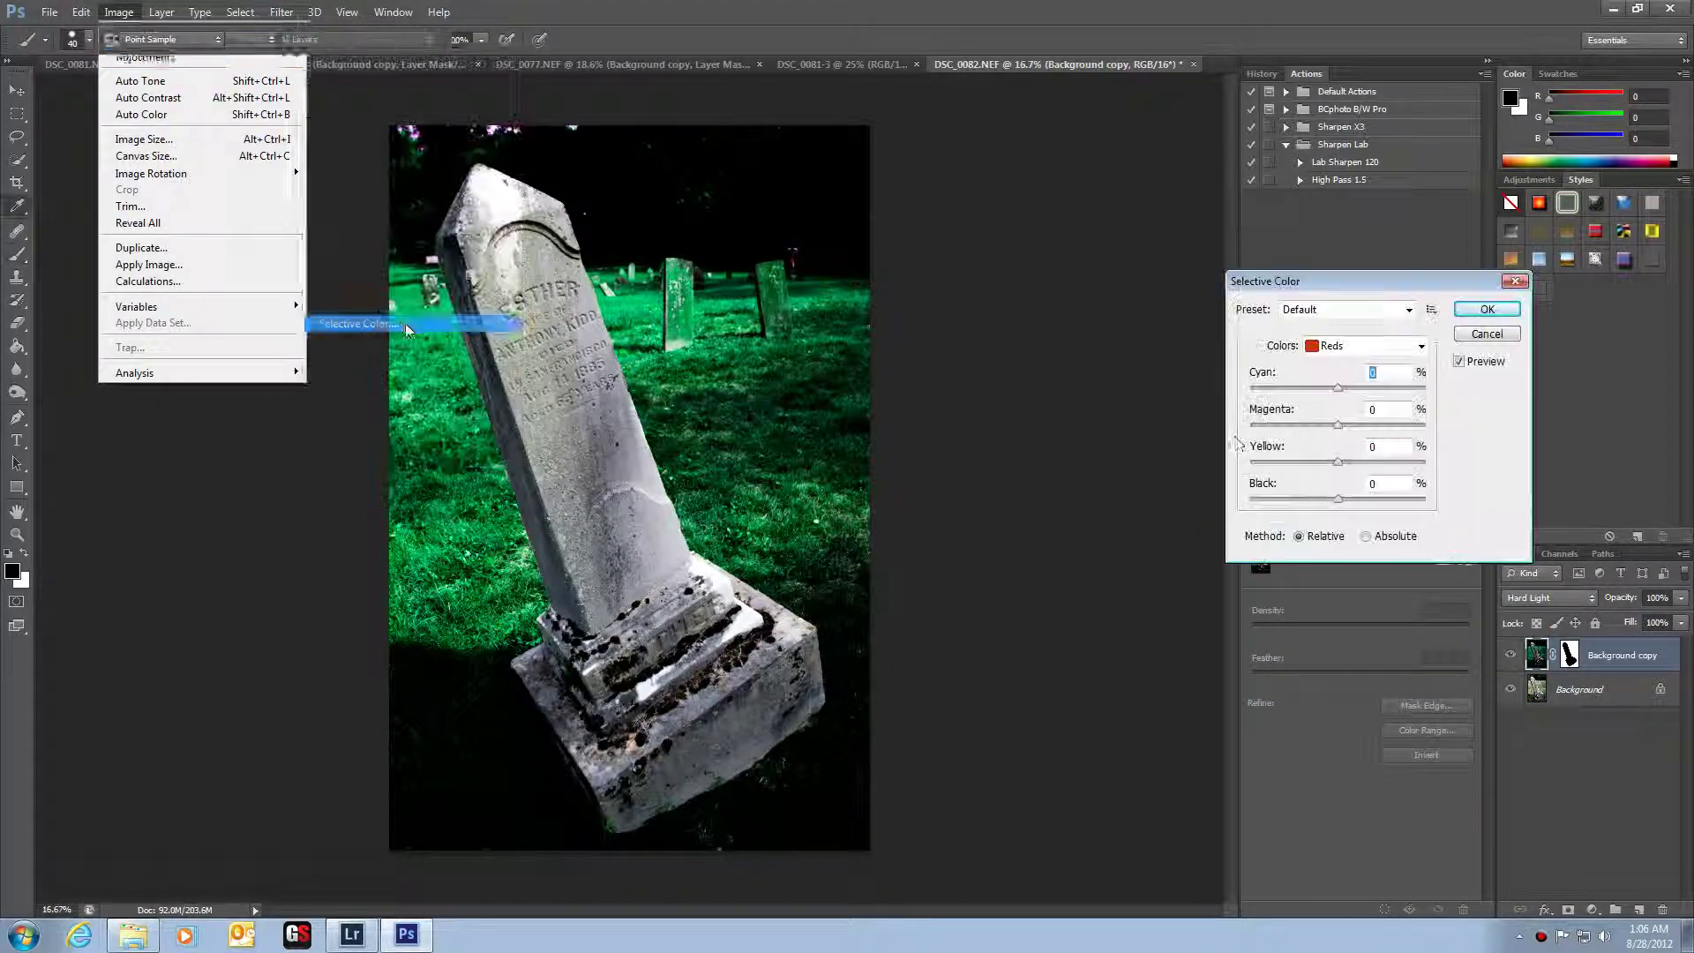
pyautogui.click(1328, 346)
pyautogui.click(1347, 399)
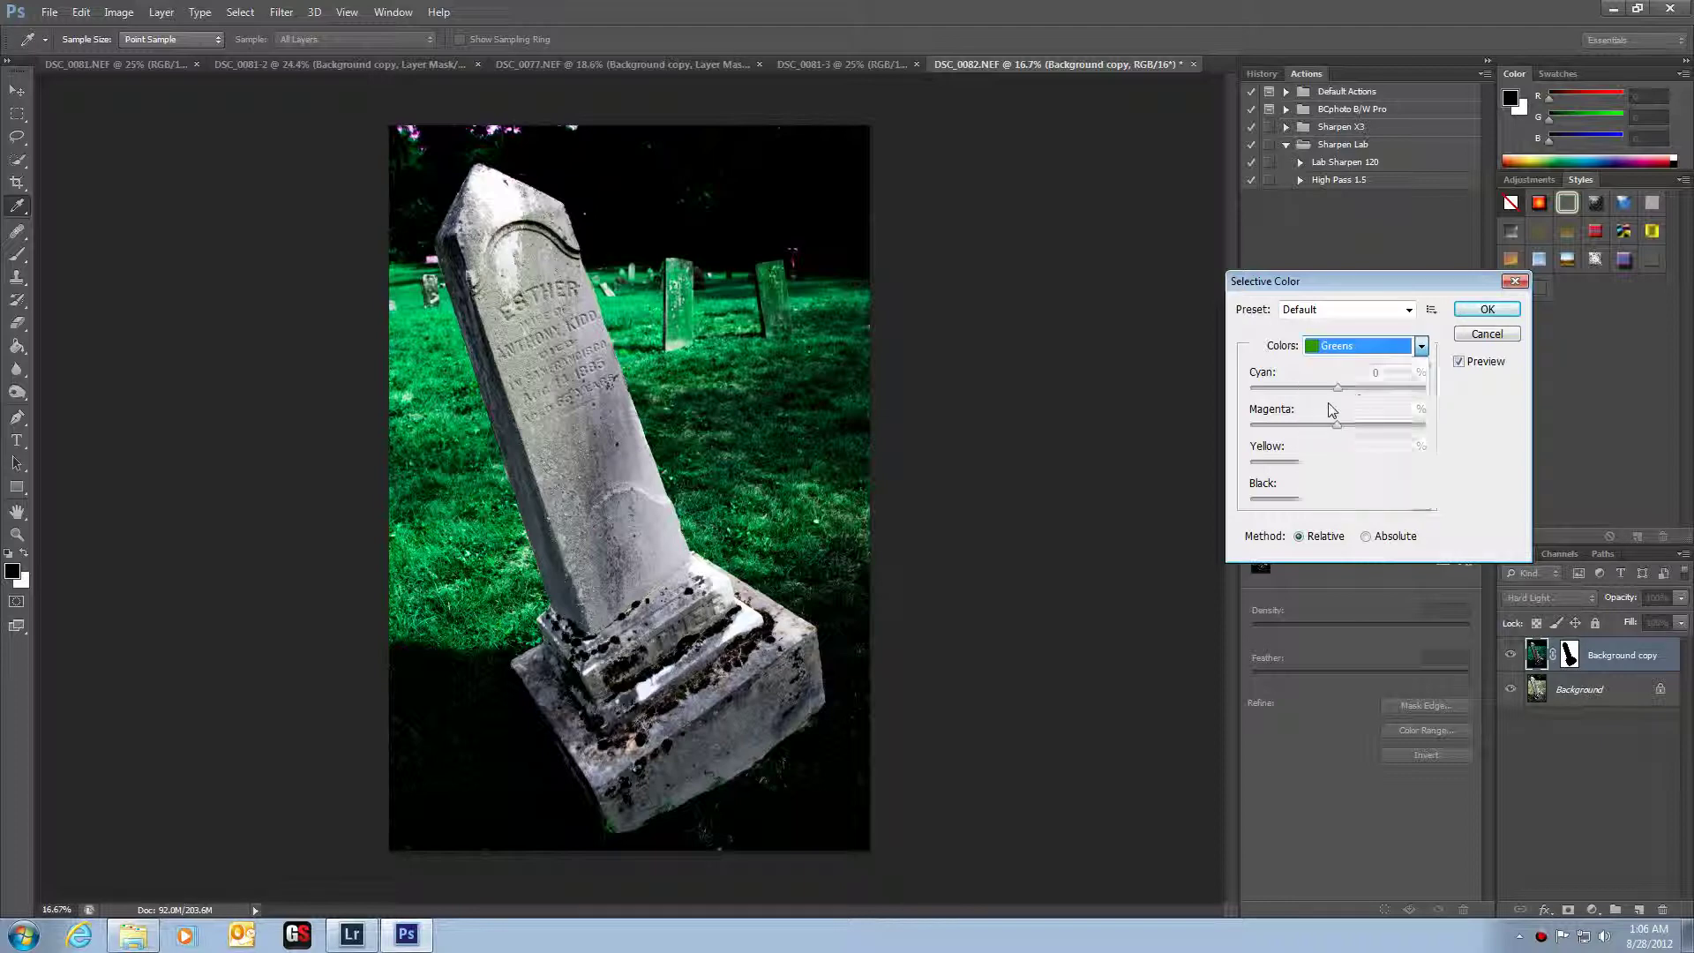
pyautogui.moveTo(1337, 499); pyautogui.dragTo(1341, 501)
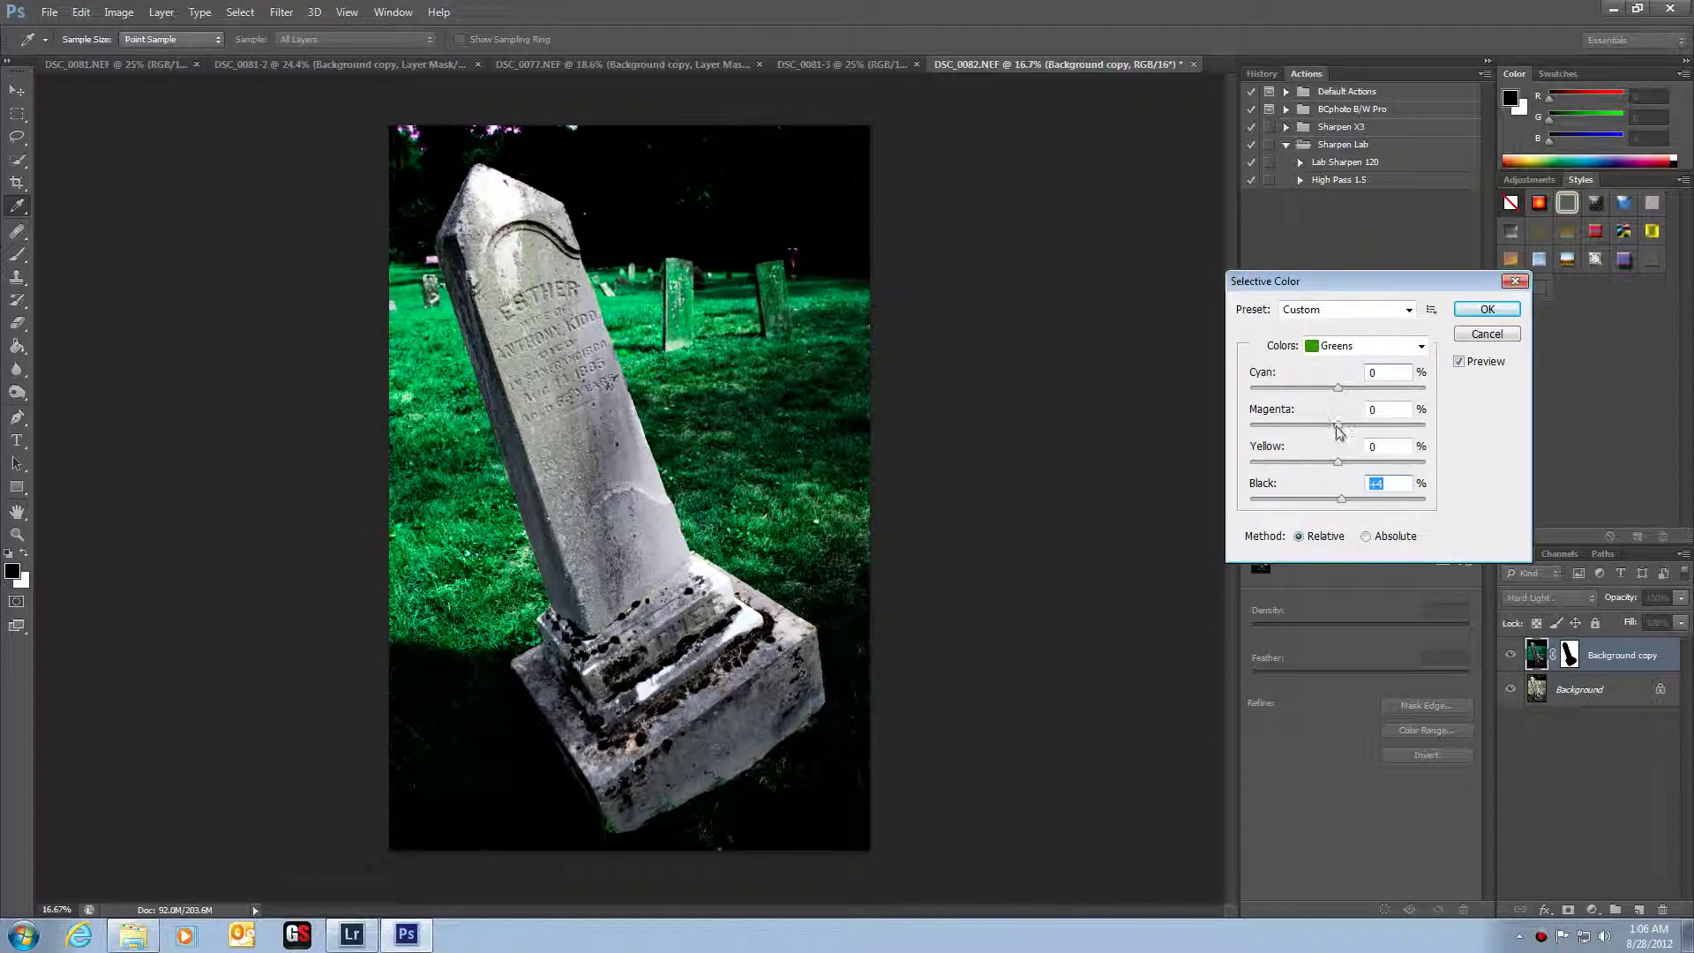
pyautogui.moveTo(1337, 425); pyautogui.dragTo(1349, 472)
pyautogui.moveTo(1337, 389); pyautogui.dragTo(1305, 392)
pyautogui.click(1475, 335)
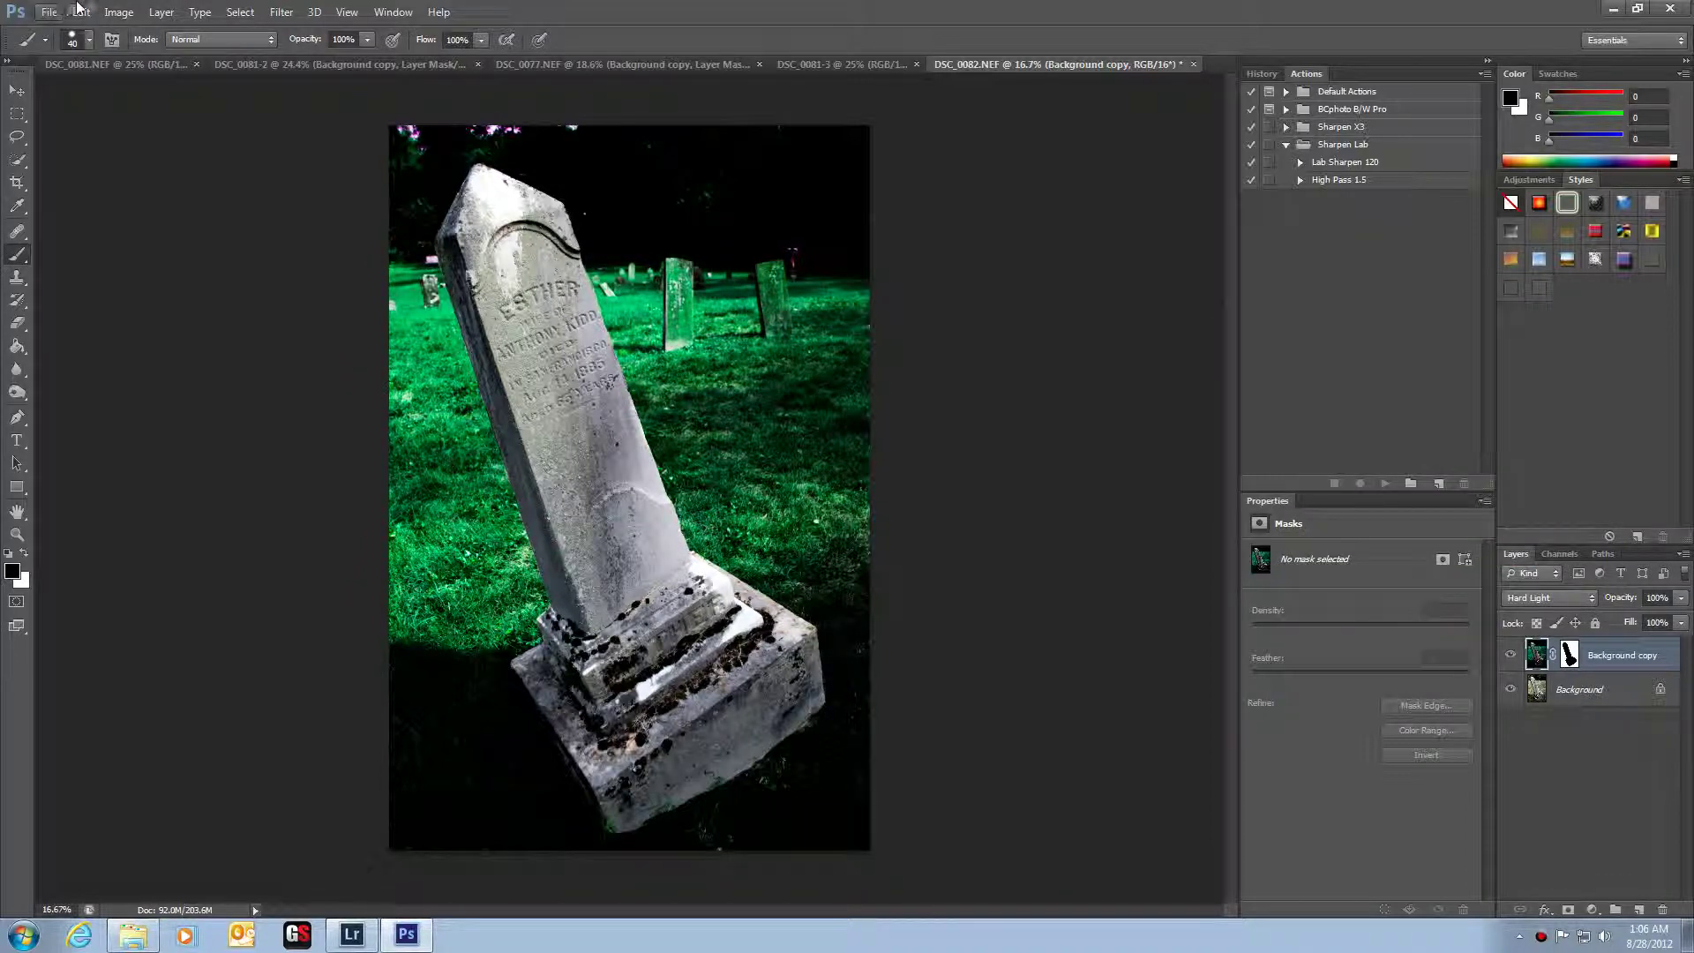
# - Use Color Balance on the Background copy layer to shift midtones to -52 on the magenta-green scale and push highlights toward magenta
pyautogui.click(118, 12)
pyautogui.moveTo(150, 56)
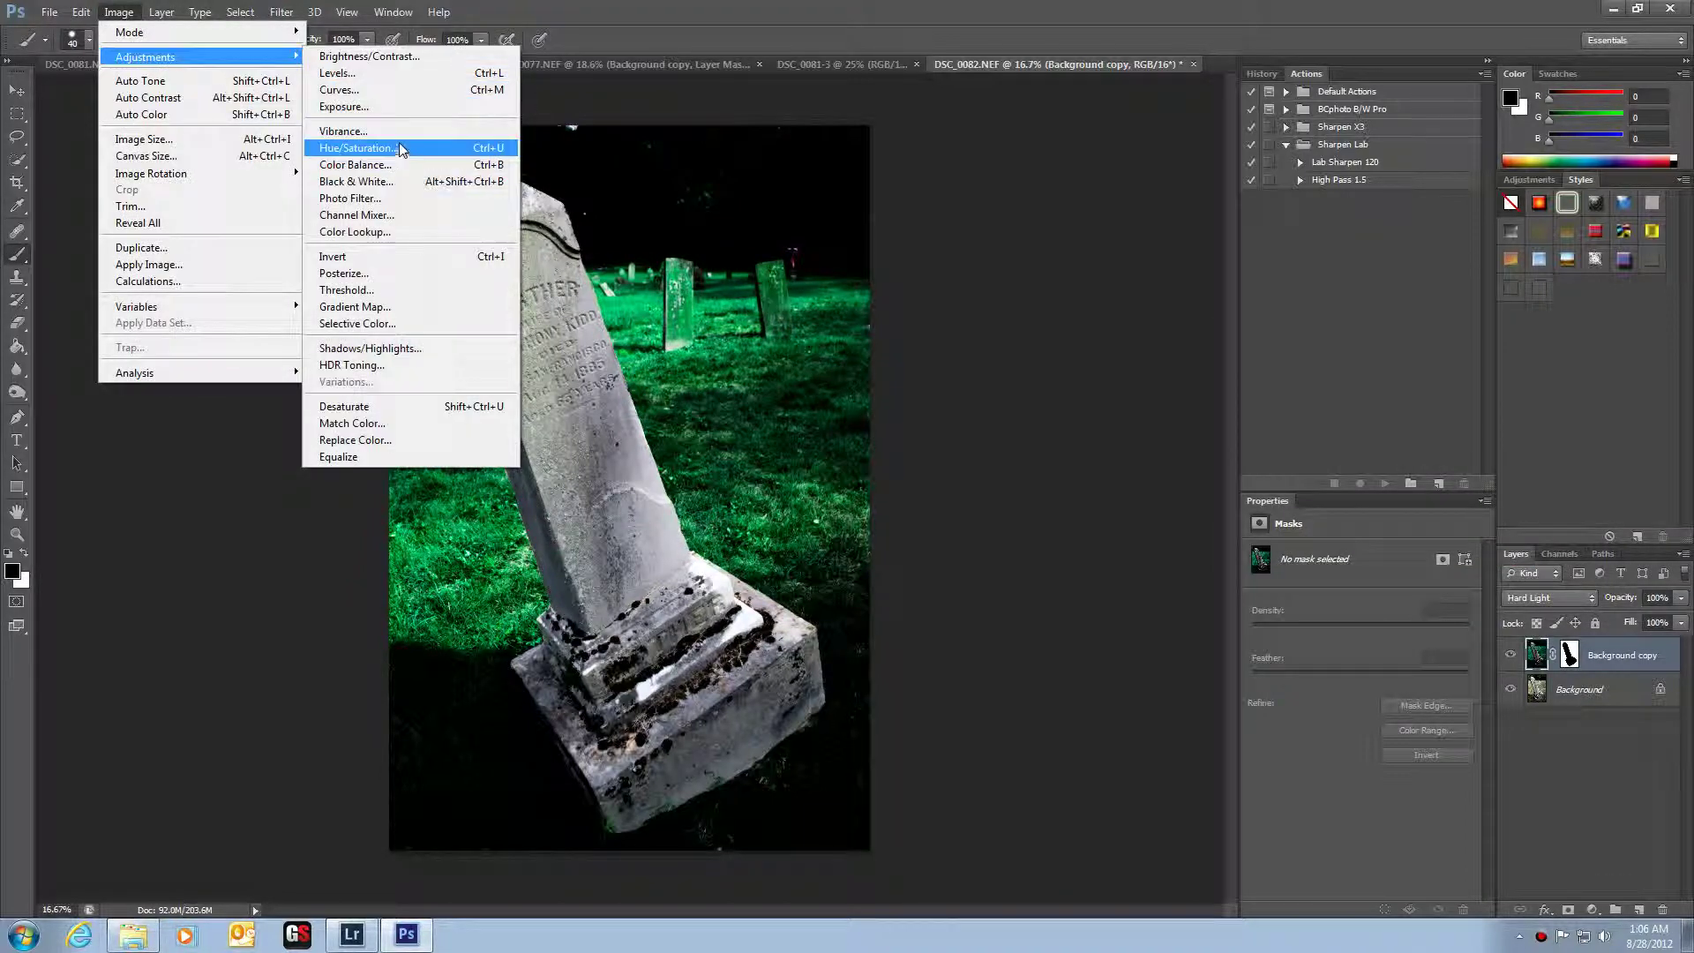
pyautogui.click(398, 165)
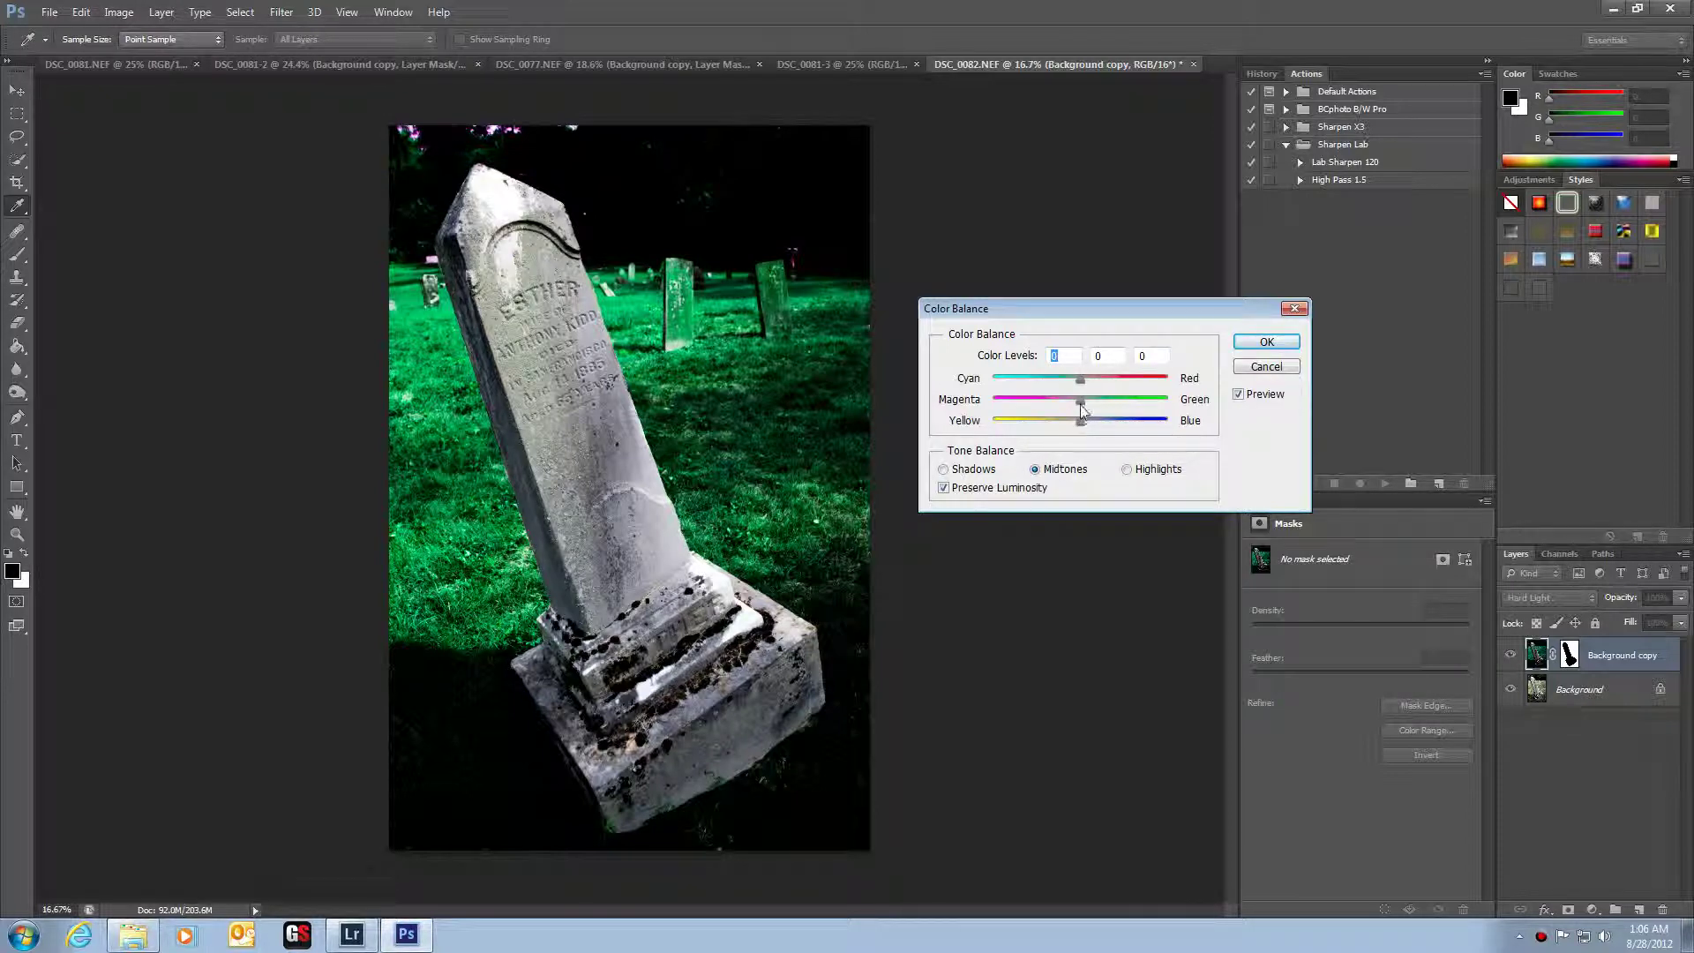
pyautogui.moveTo(1056, 399); pyautogui.dragTo(1035, 397)
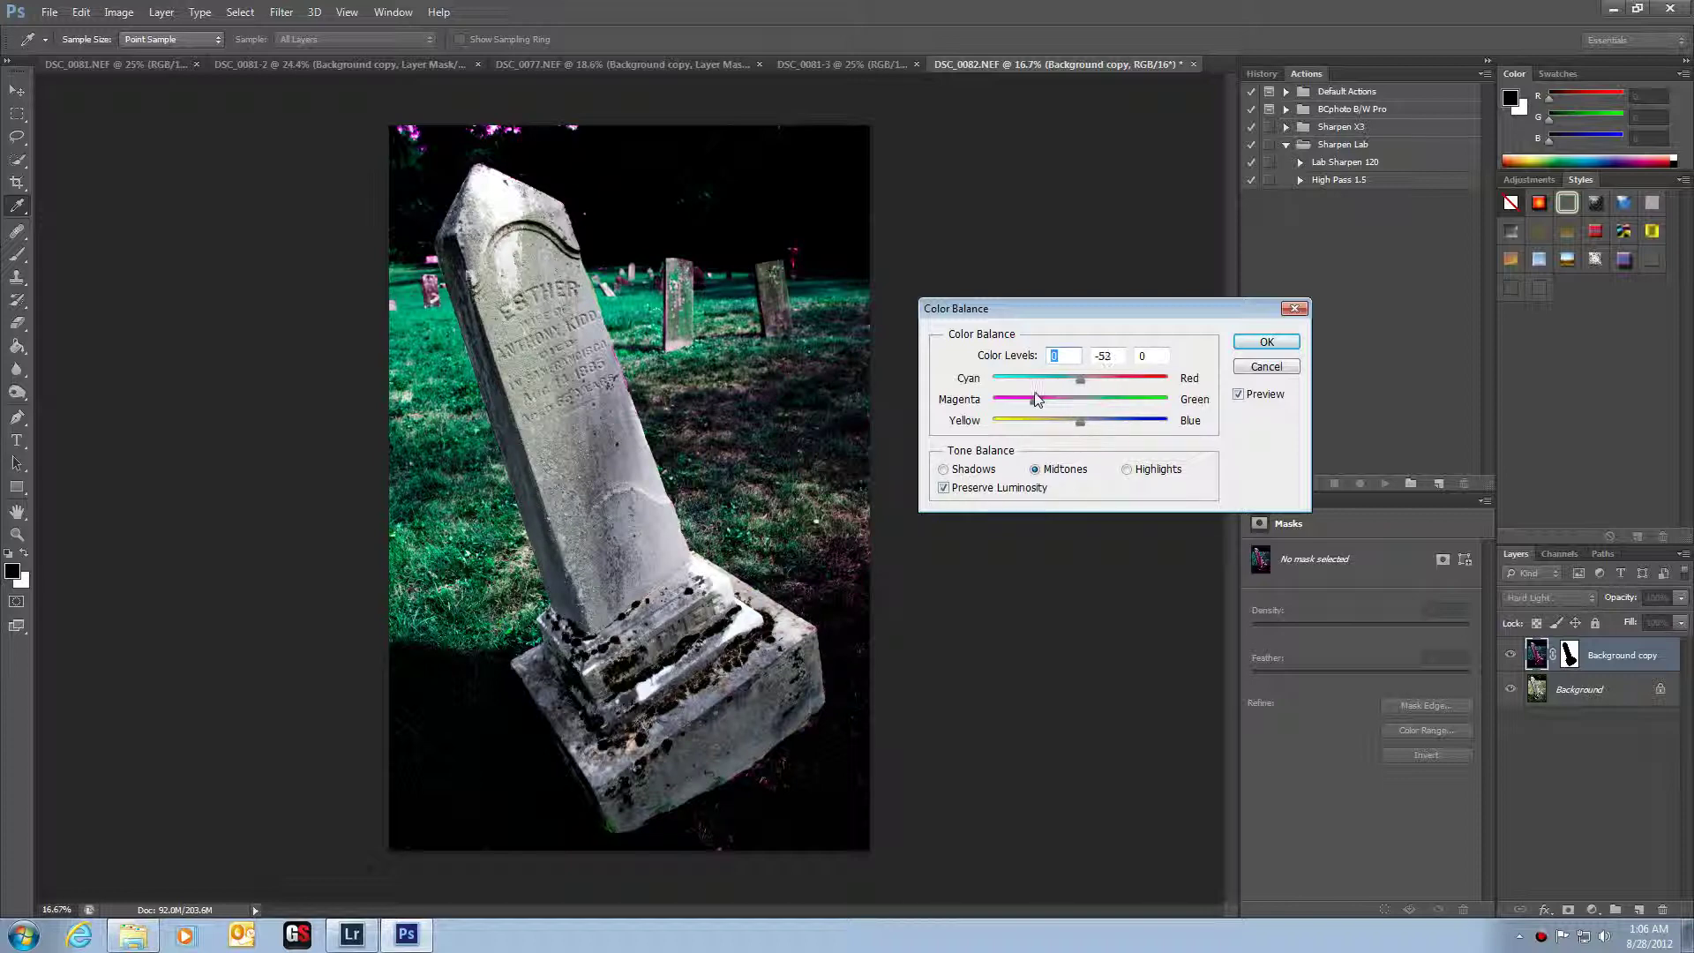
pyautogui.click(1128, 469)
pyautogui.moveTo(1045, 404); pyautogui.dragTo(1055, 405)
# - Set the Color Balance shadows to +7 toward red and -14 toward magenta, and apply the adjustment
pyautogui.click(995, 470)
pyautogui.moveTo(1079, 404)
pyautogui.mouseDown()
pyautogui.moveTo(1114, 403)
pyautogui.moveTo(1069, 410)
pyautogui.moveTo(1106, 382)
pyautogui.moveTo(1091, 384)
pyautogui.mouseUp()
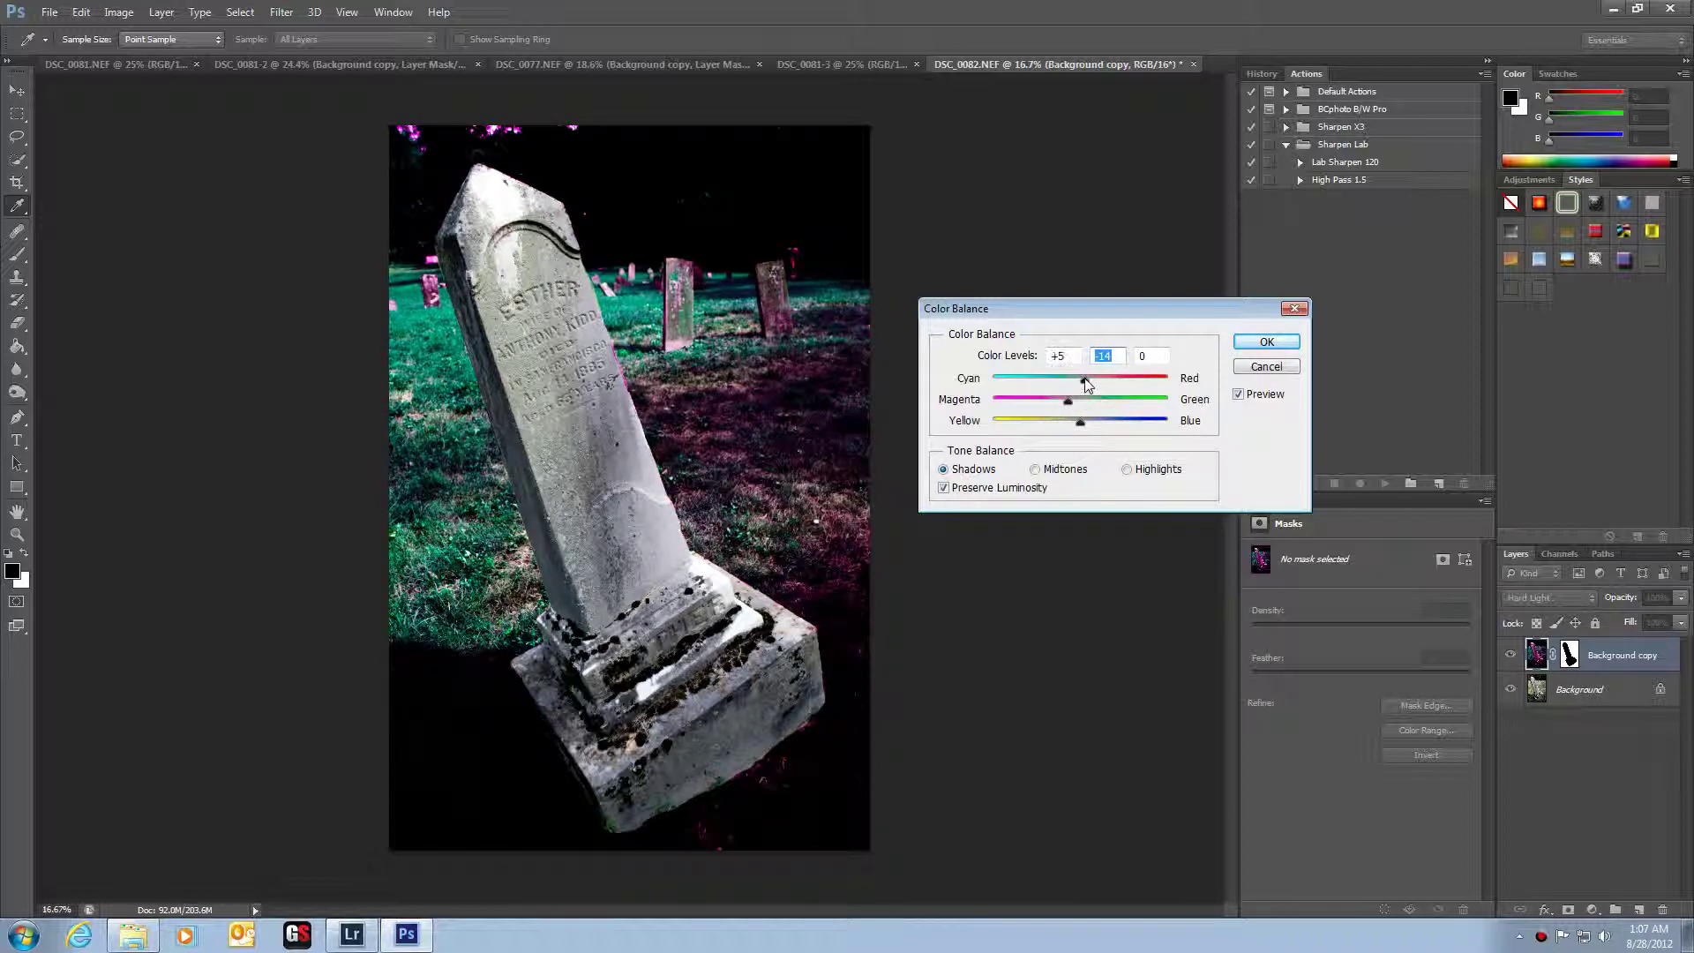
pyautogui.press('b')
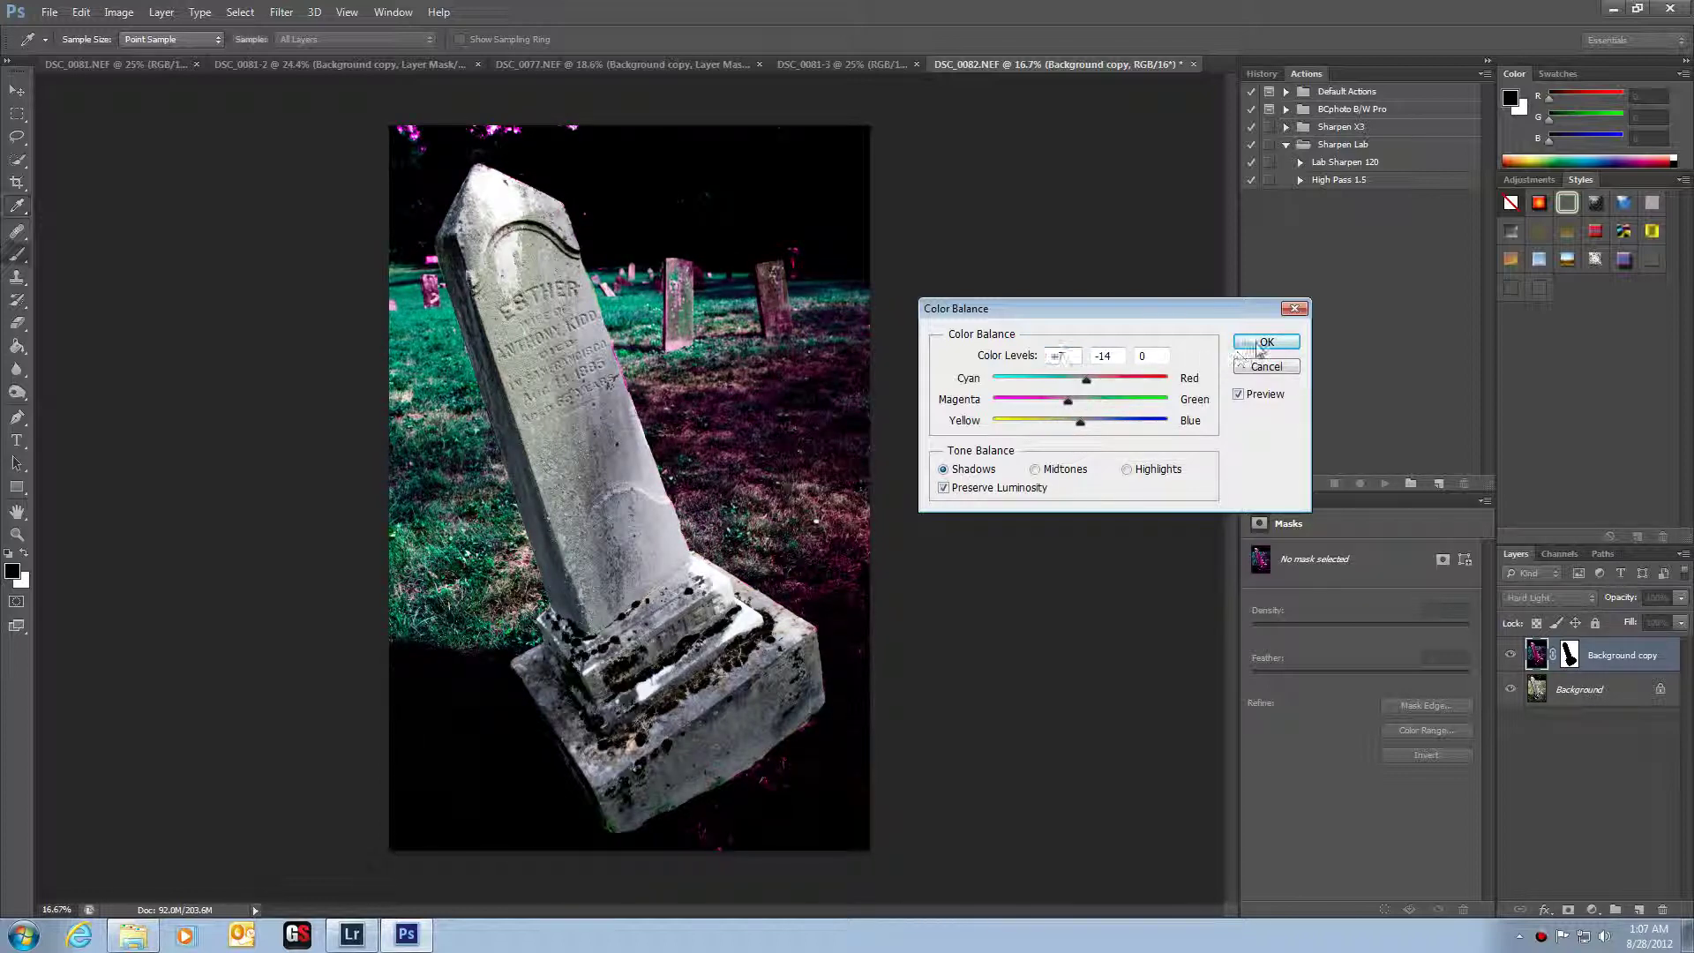
pyautogui.click(1266, 342)
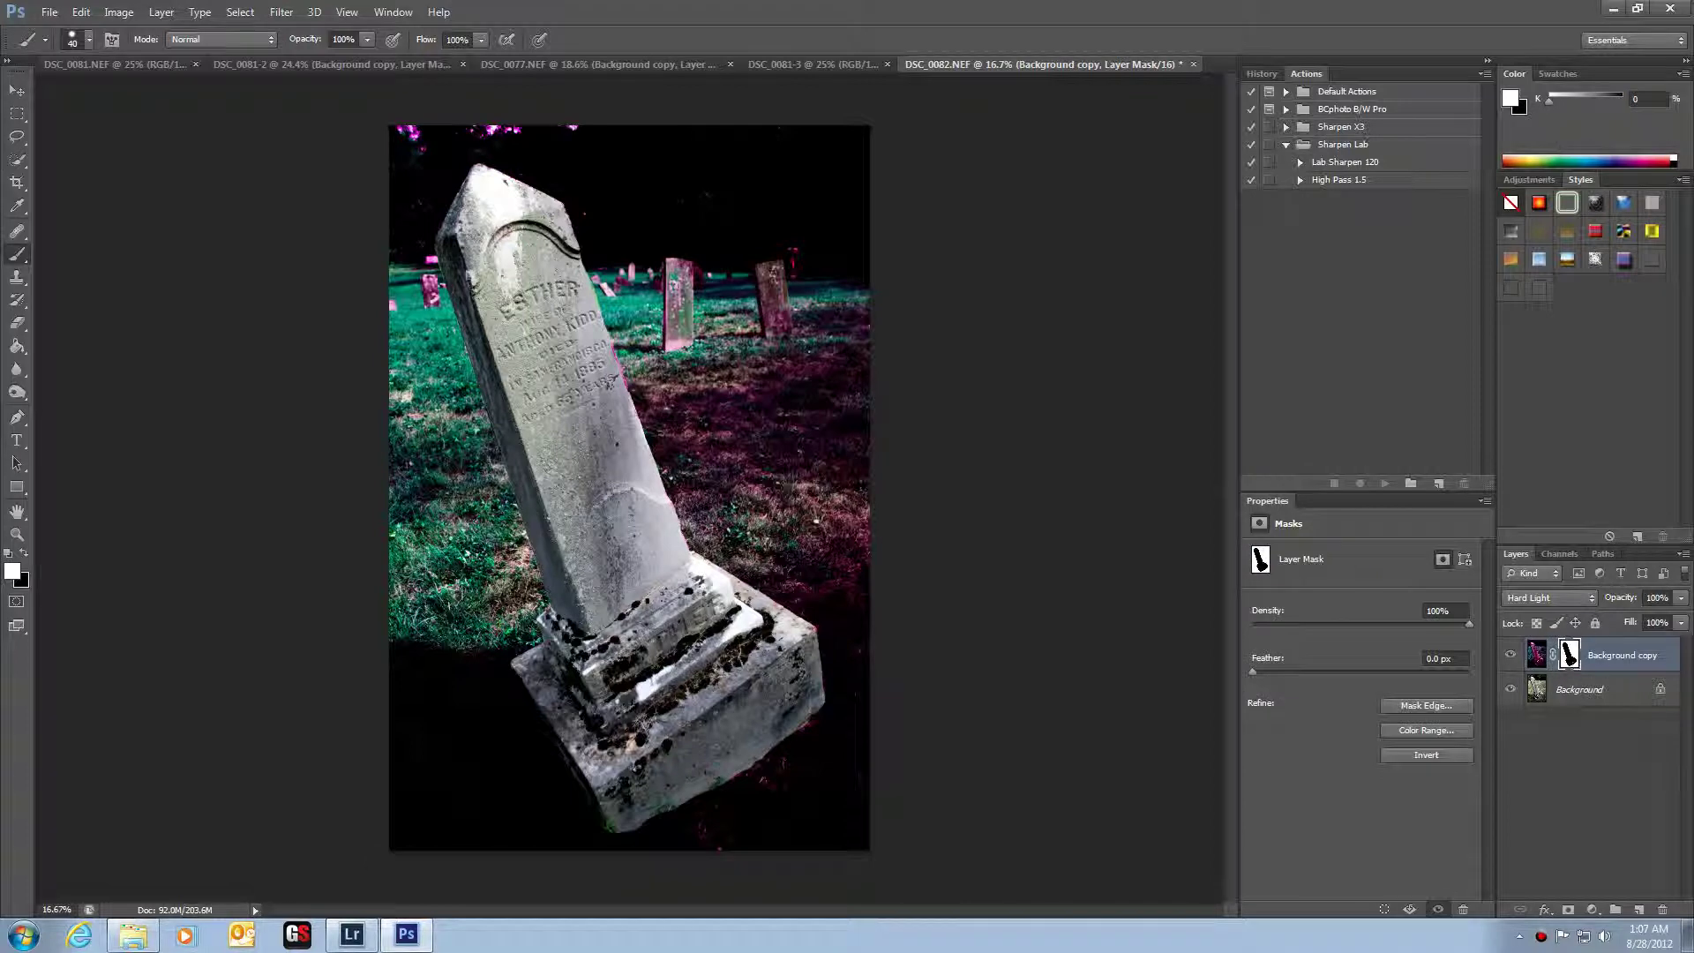
# - Paint black on the Background copy layer's mask along the main gravestone's right edge beside the inscription to remove the colored fringe
pyautogui.scroll(2, 617, 437)
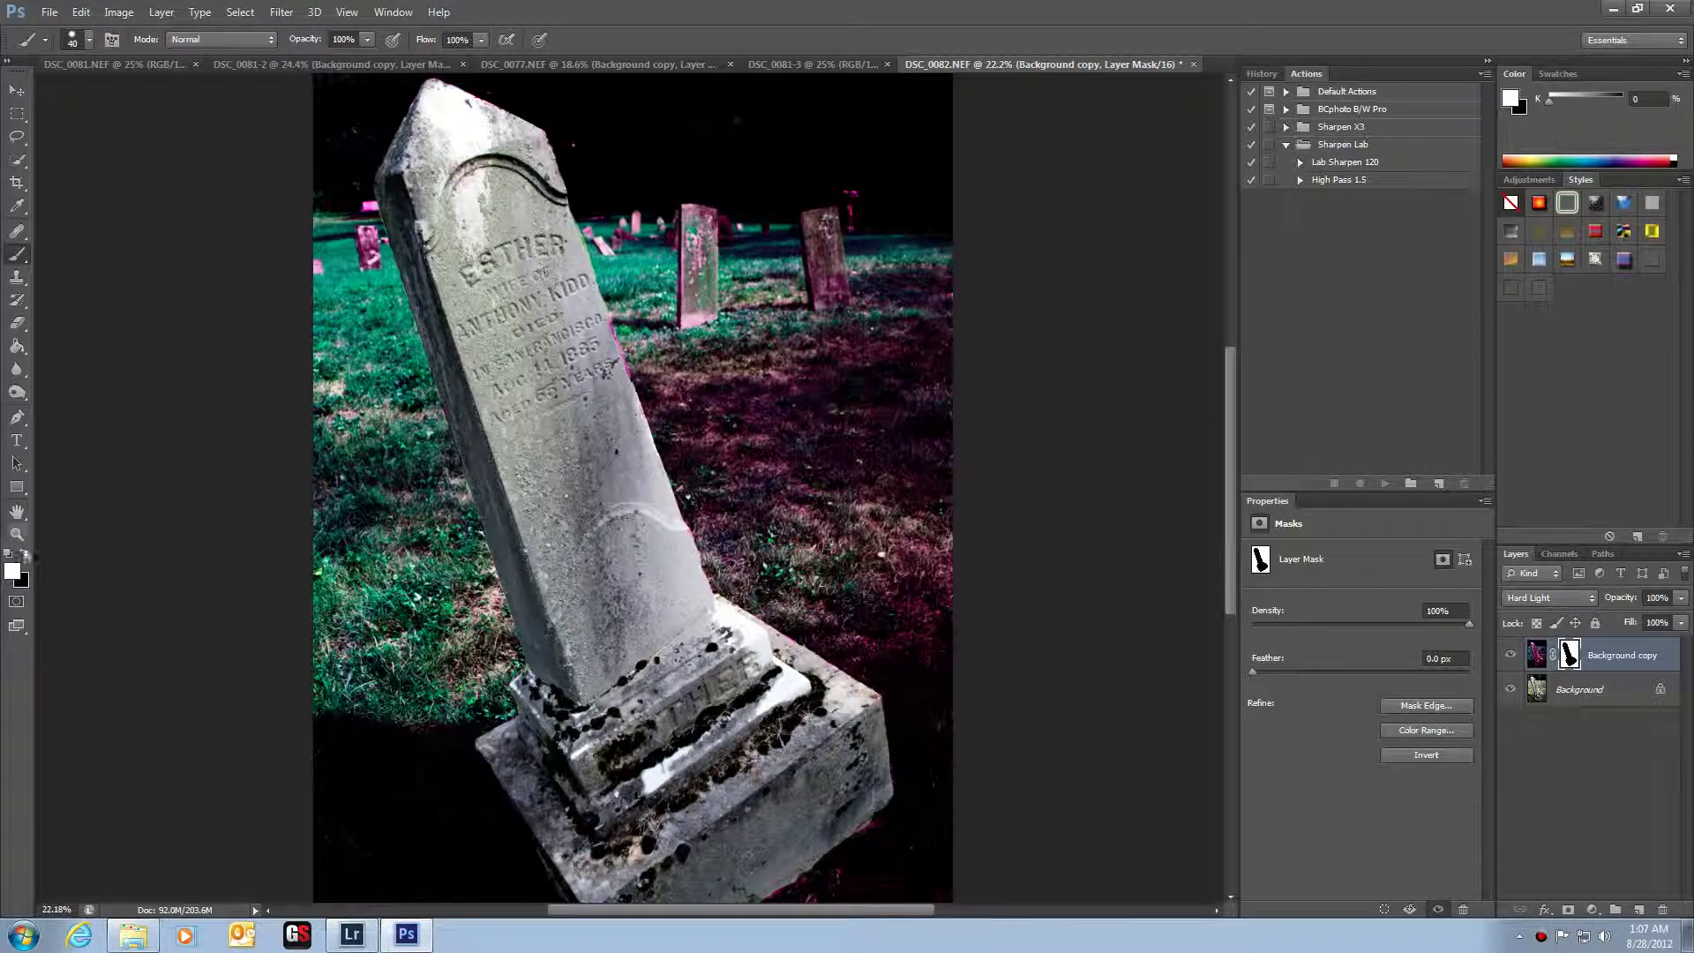
pyautogui.click(21, 580)
pyautogui.click(1026, 265)
pyautogui.click(24, 553)
pyautogui.scroll(4, 628, 345)
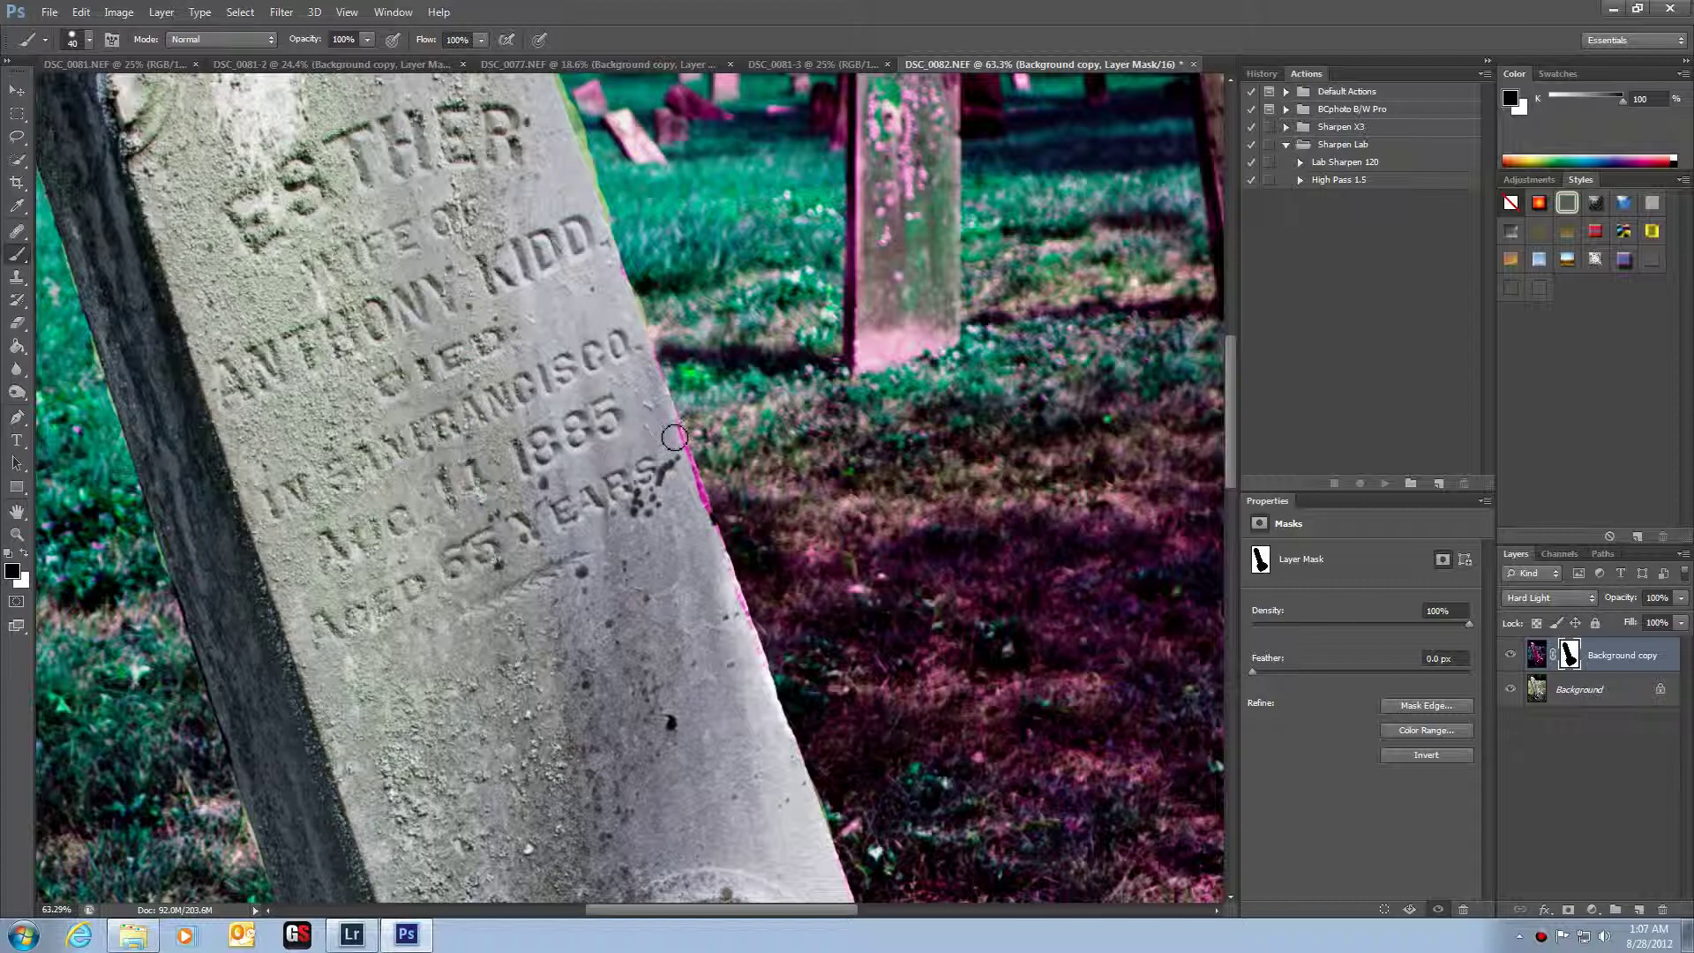
pyautogui.moveTo(674, 434); pyautogui.dragTo(757, 665)
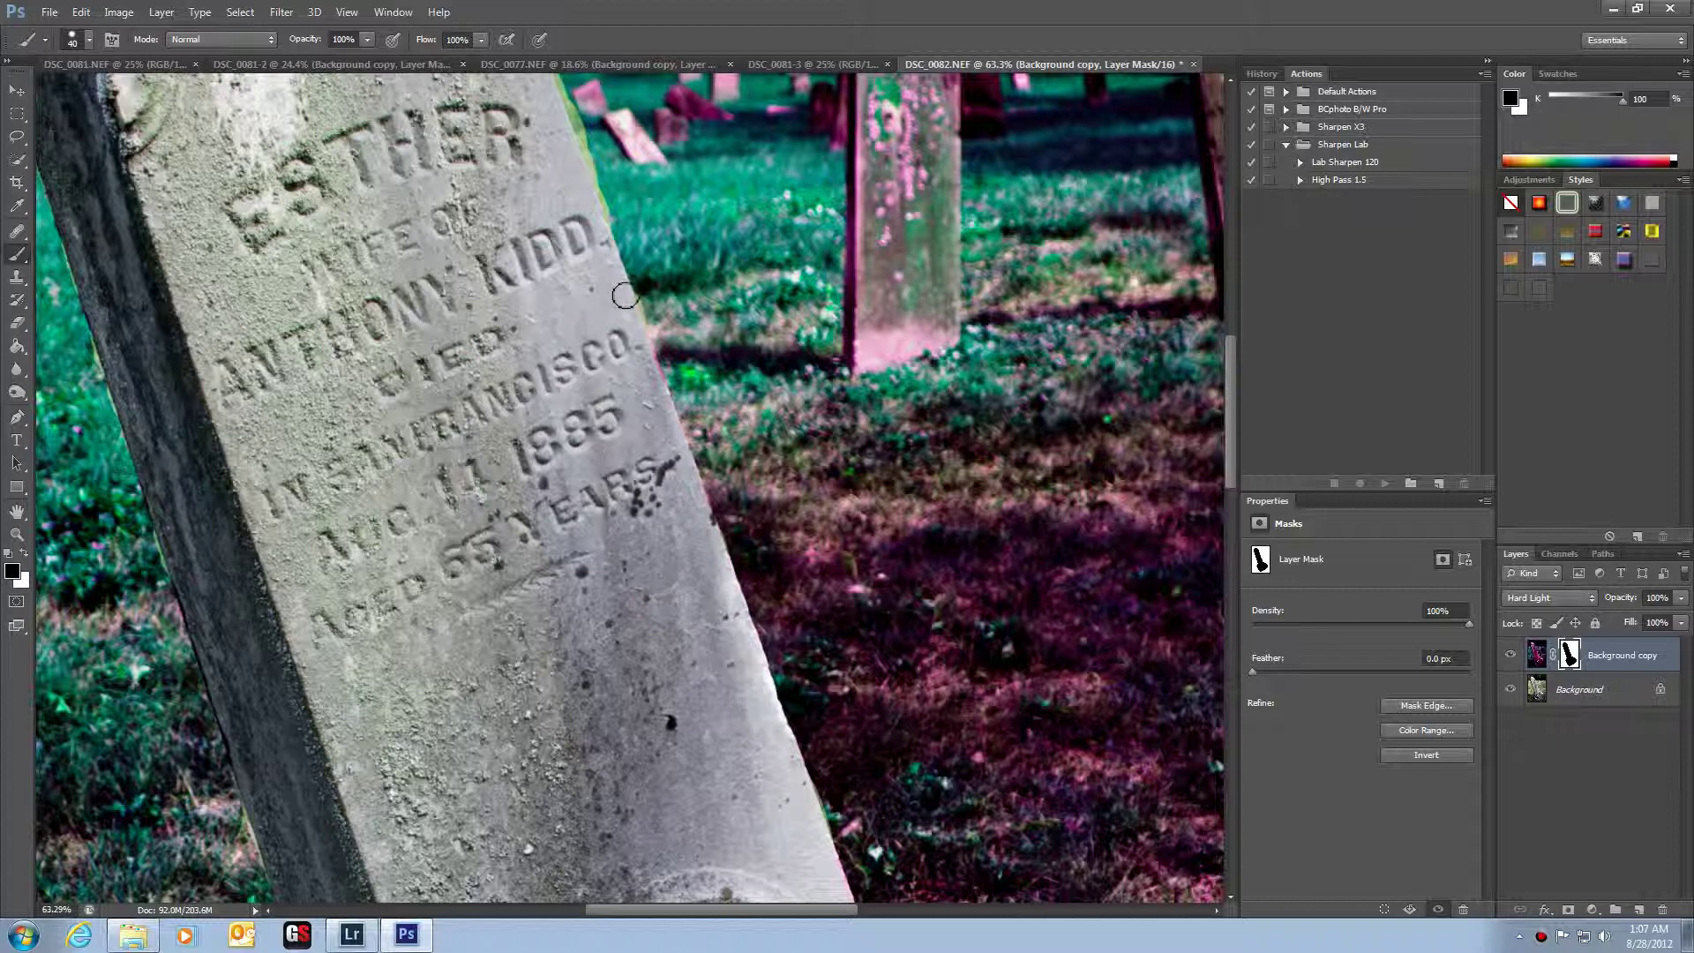
pyautogui.click(25, 553)
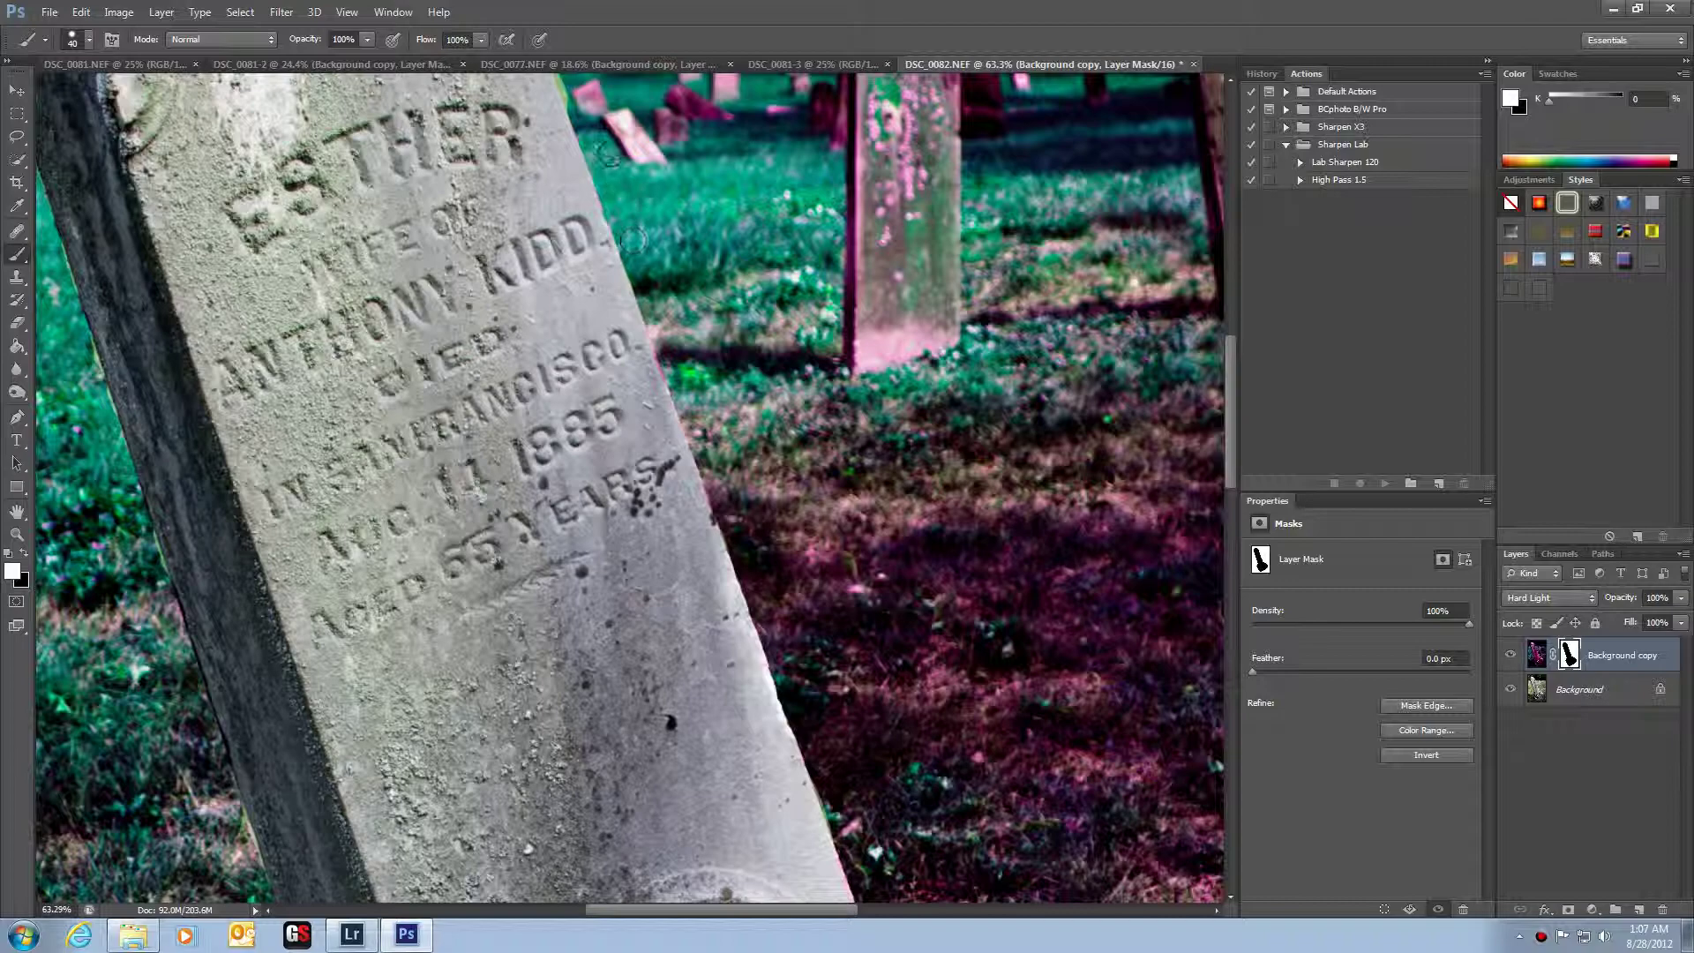
# - Paint the layer mask black along the gravestone's upper right shoulder, next to the carved arch, to clear the magenta fringe
pyautogui.scroll(-2, 613, 159)
pyautogui.scroll(-6, 613, 152)
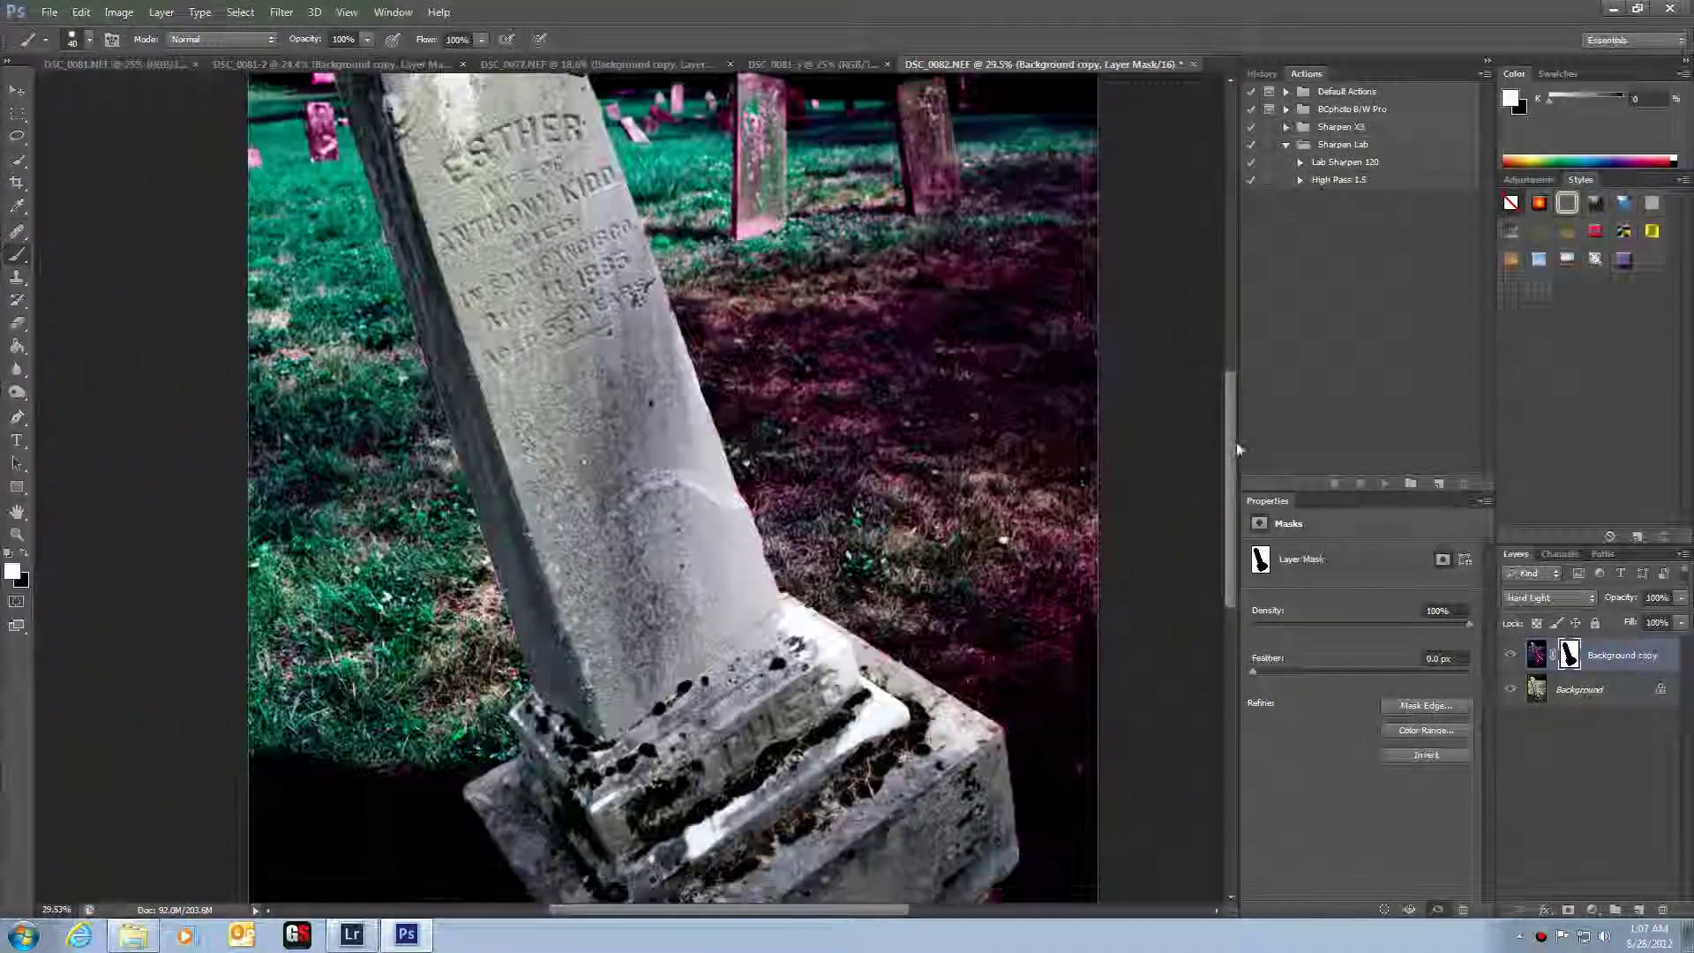
pyautogui.moveTo(1233, 437); pyautogui.dragTo(1233, 366)
pyautogui.scroll(5, 585, 282)
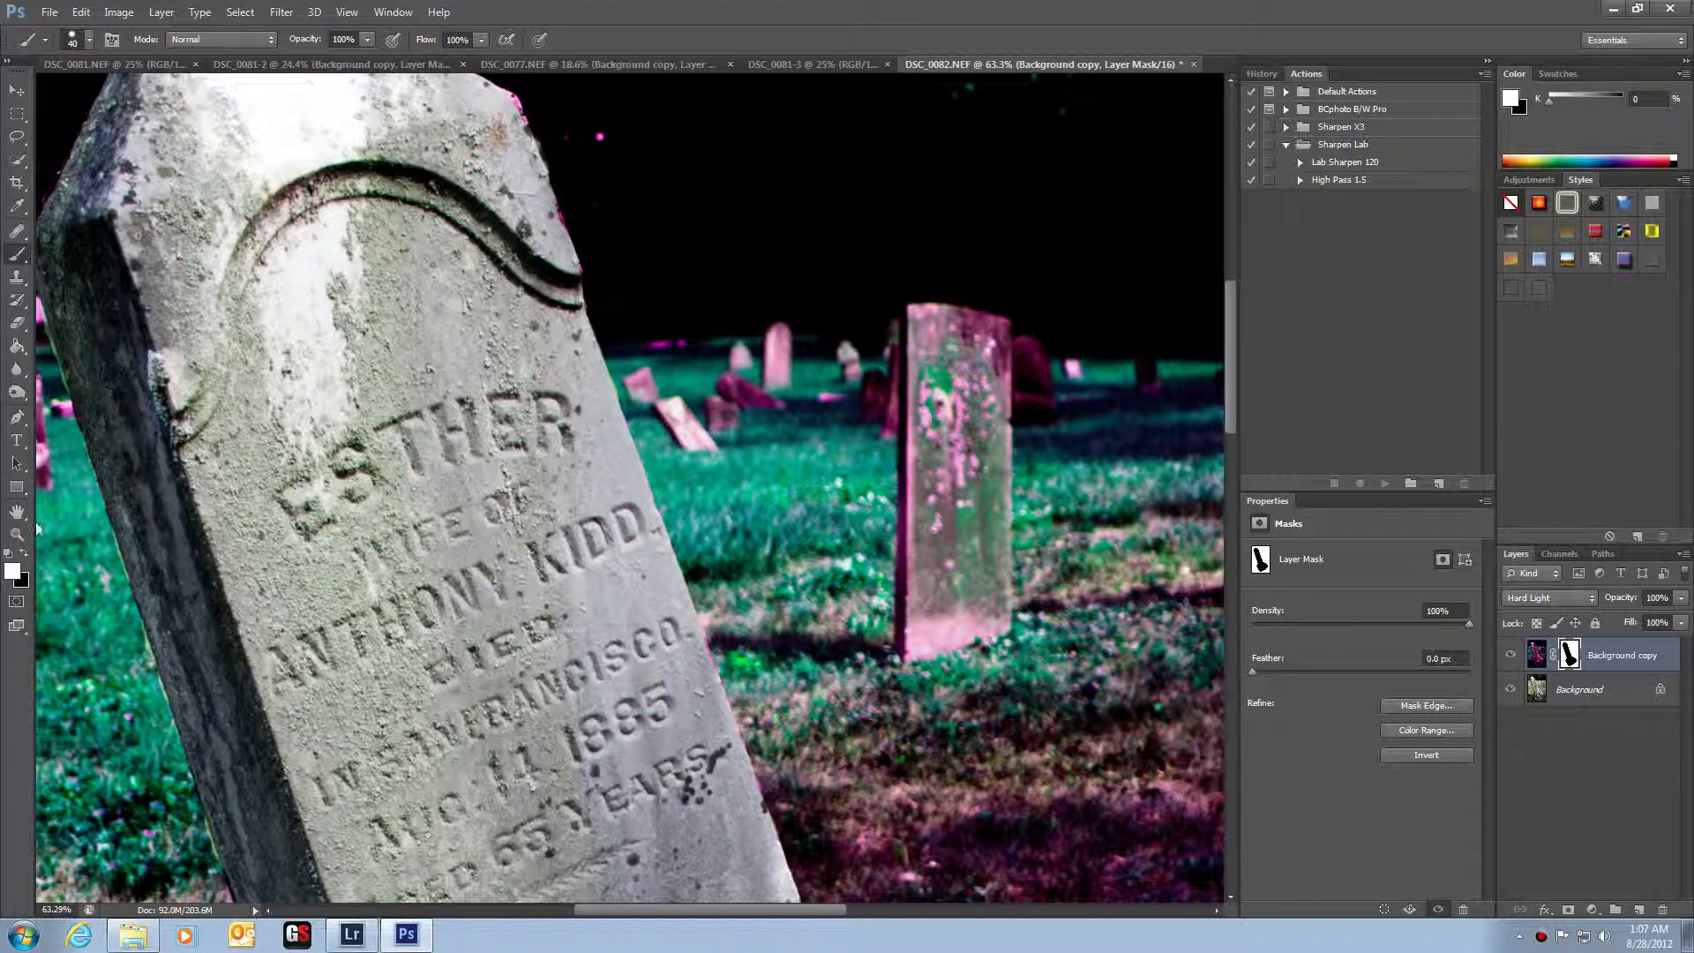
pyautogui.click(25, 556)
pyautogui.moveTo(506, 102); pyautogui.dragTo(569, 265)
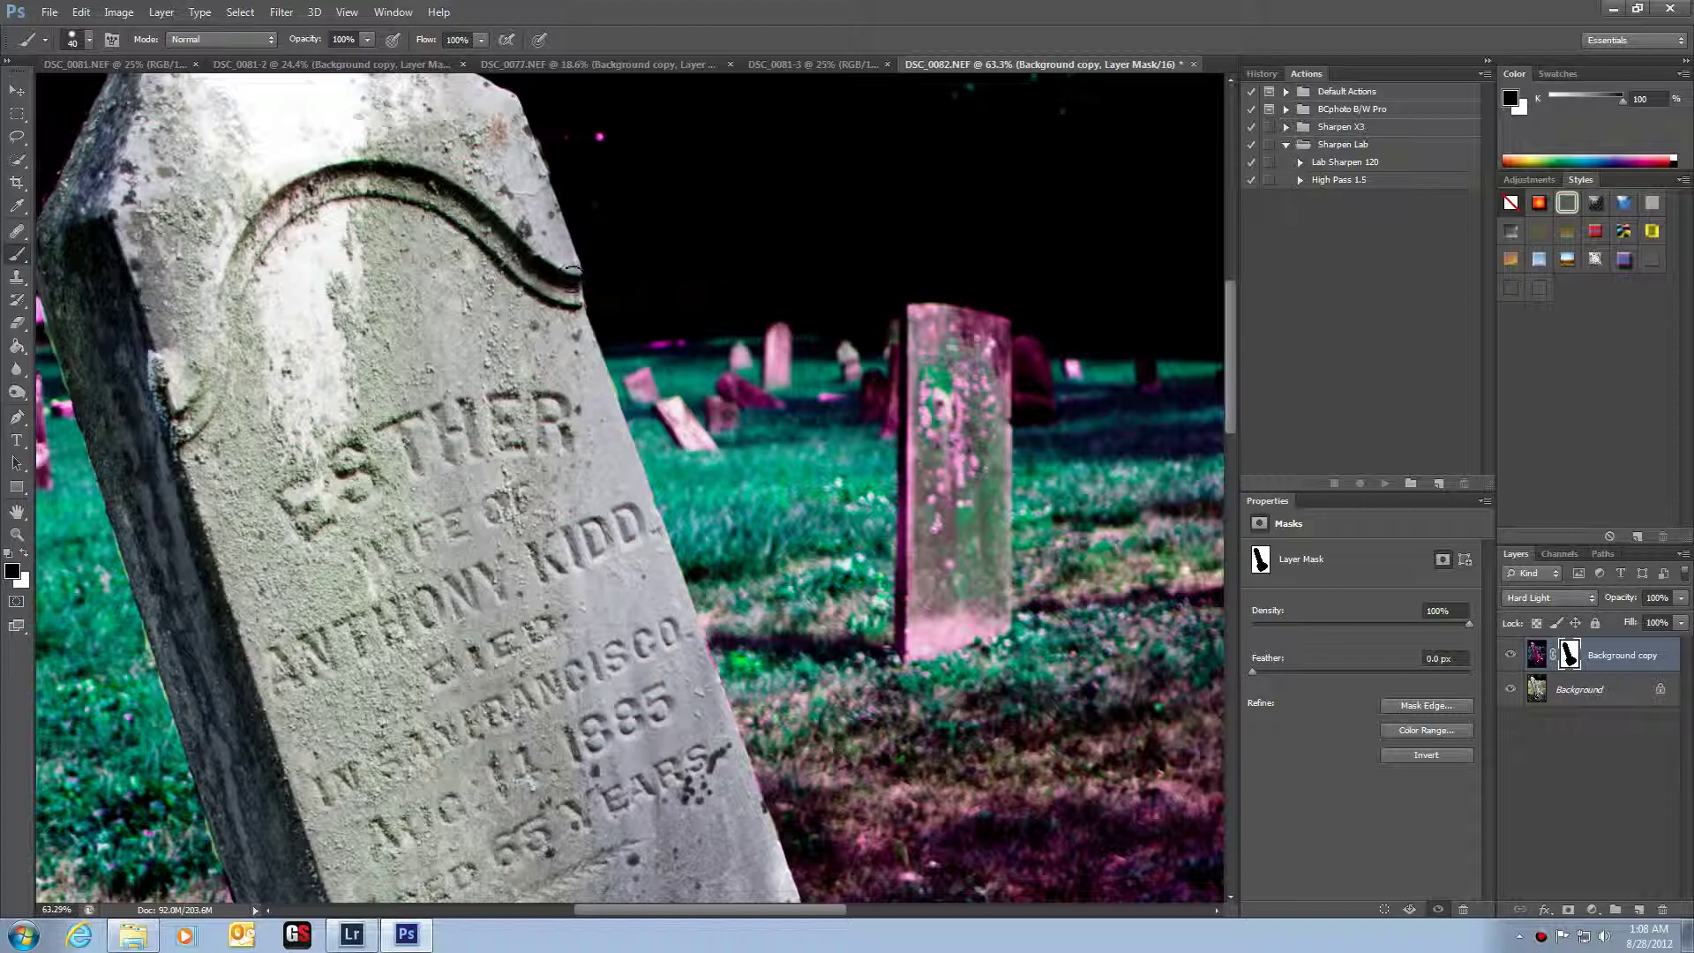
# - Clean up the mask with black along both sloping edges at the gravestone's peak
pyautogui.scroll(-5, 291, 271)
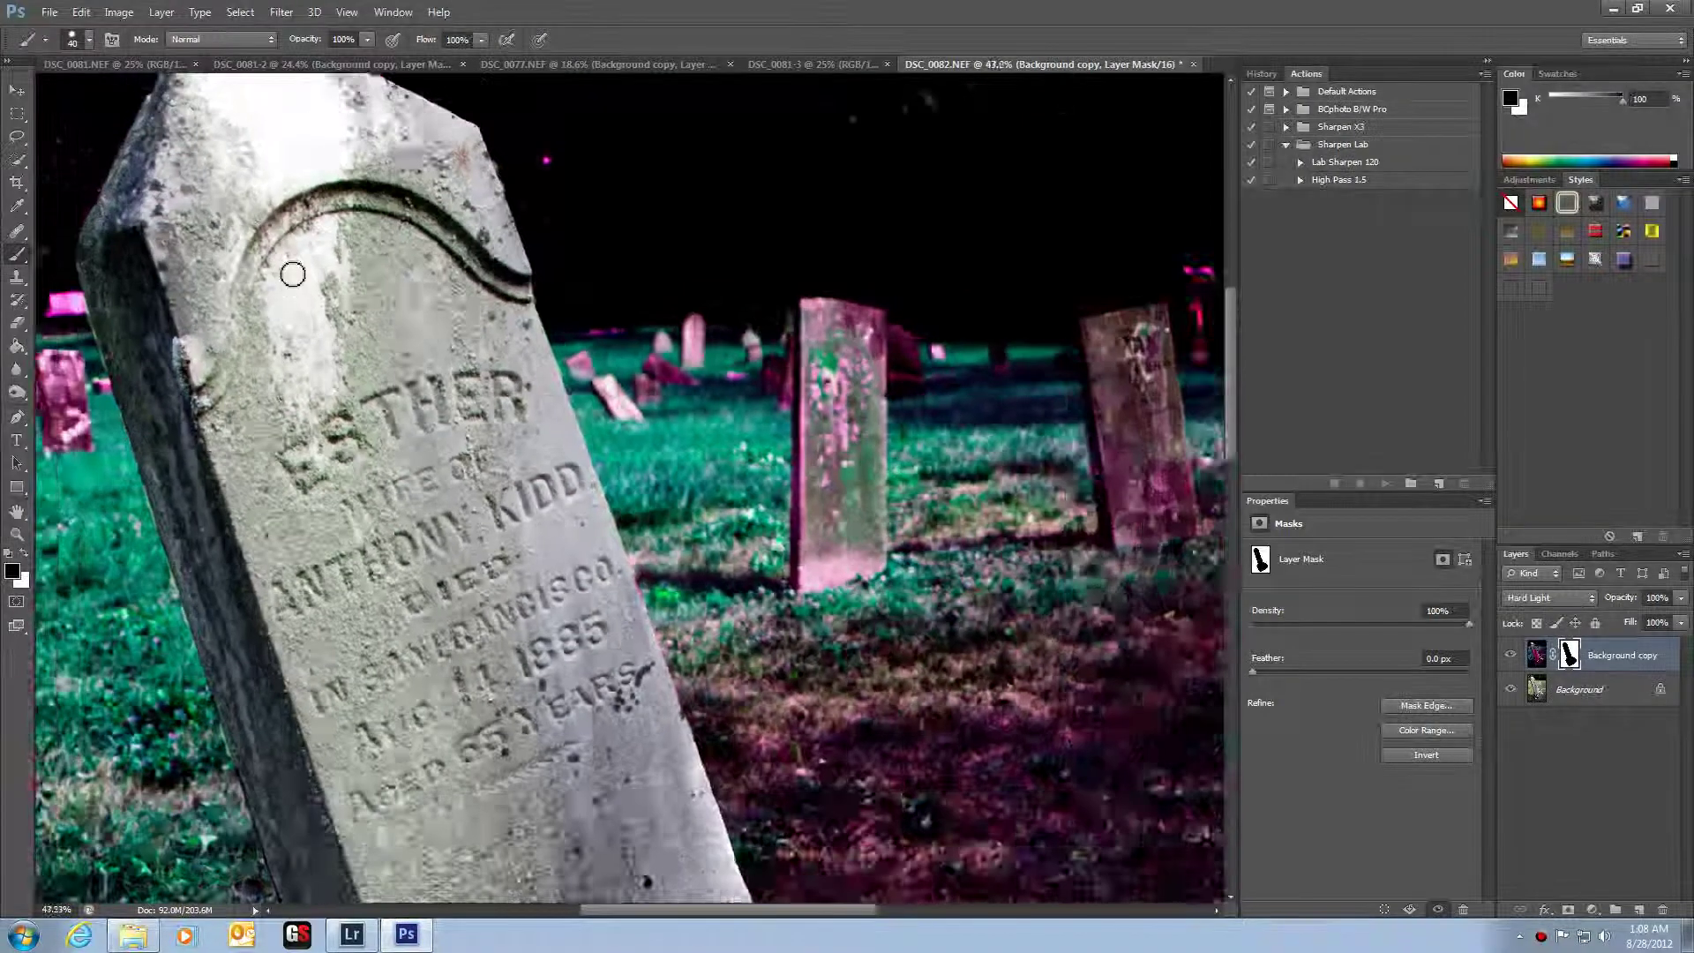
pyautogui.scroll(5, 283, 132)
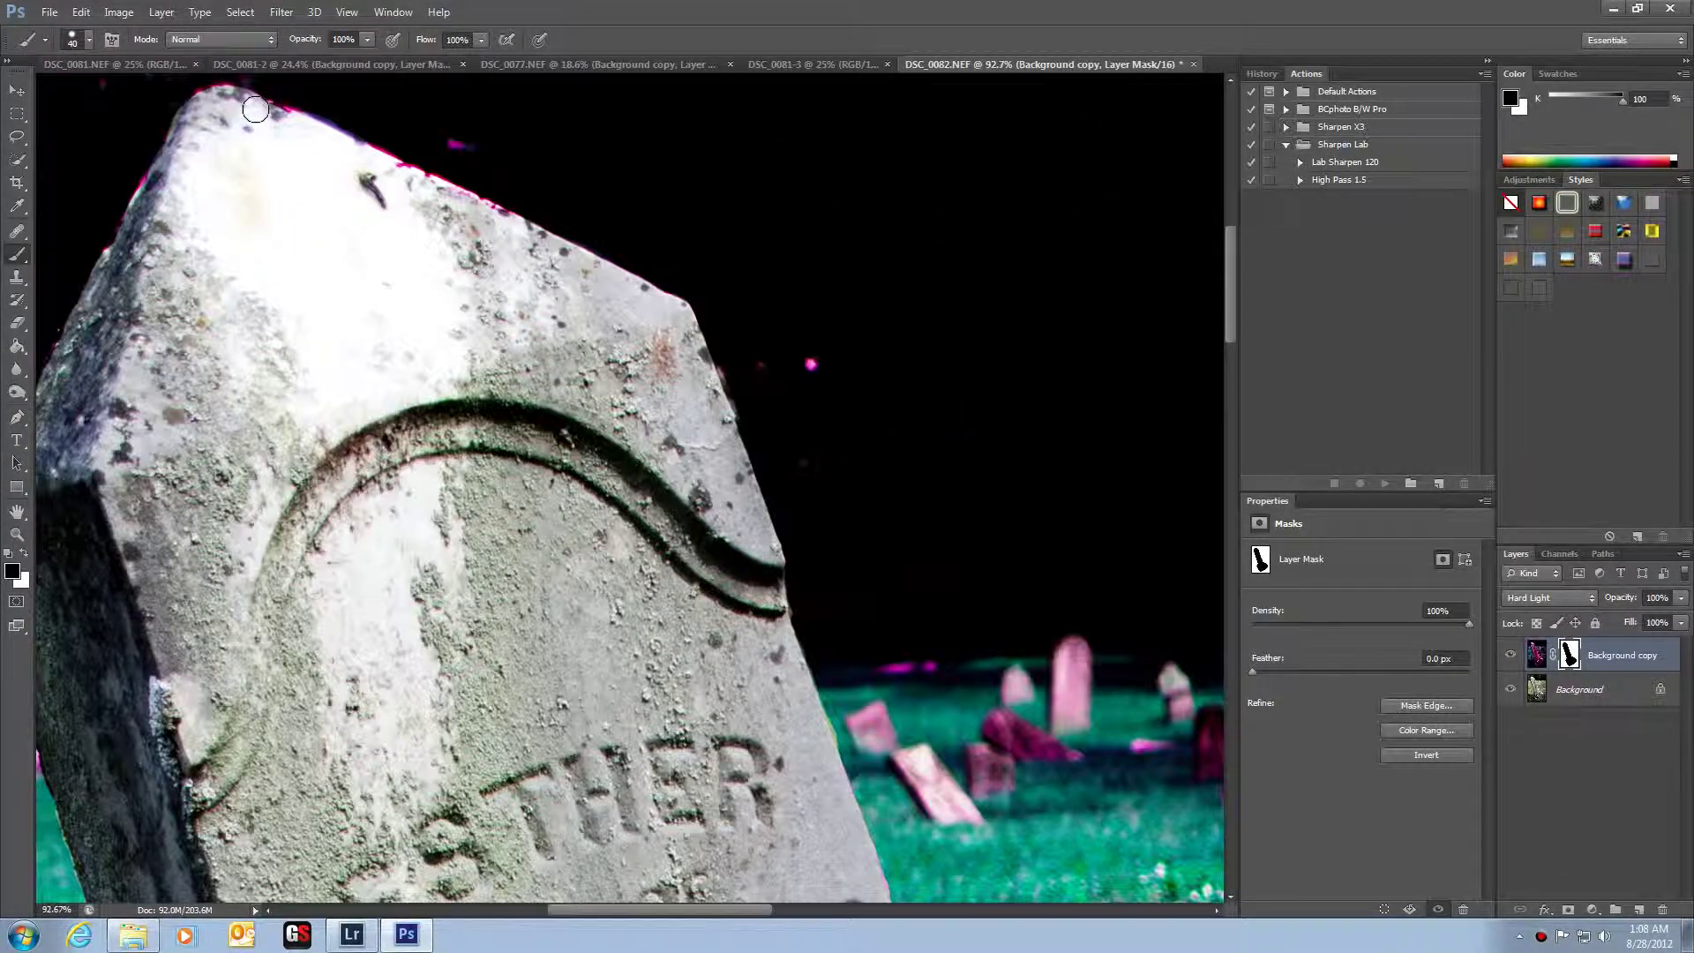
pyautogui.moveTo(255, 110)
pyautogui.mouseDown()
pyautogui.moveTo(518, 235)
pyautogui.moveTo(469, 206)
pyautogui.mouseUp()
pyautogui.moveTo(154, 182); pyautogui.dragTo(147, 192)
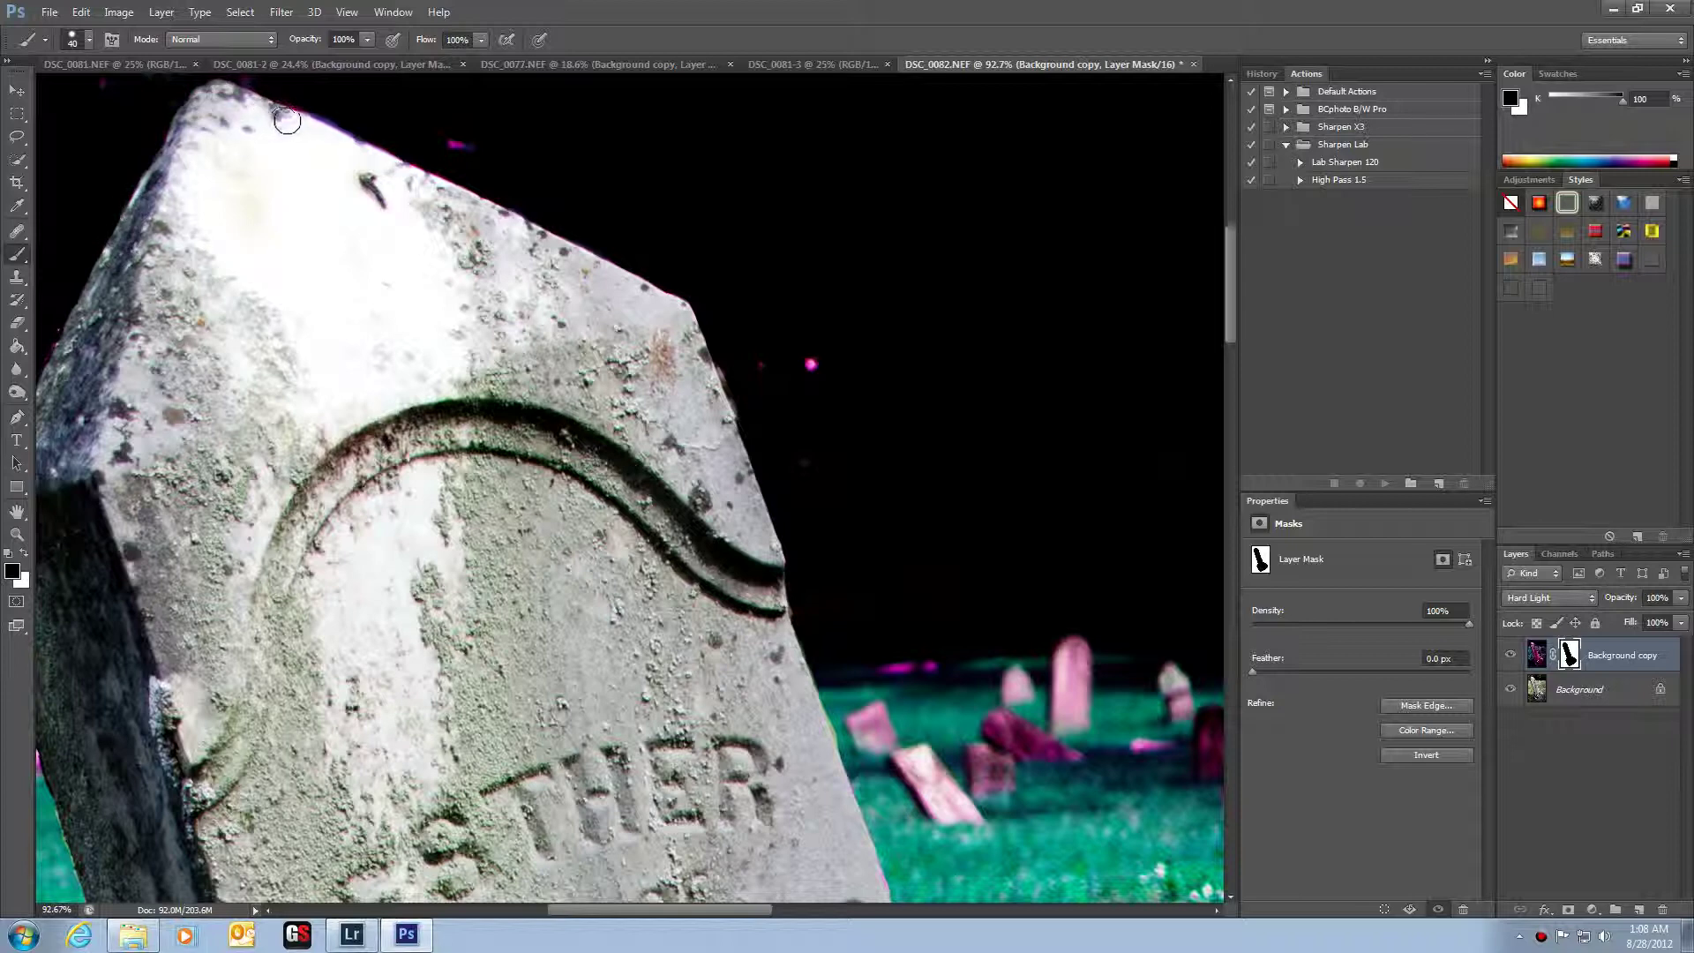
# - Mask out the border of the farther-right leaning headstone in the background by painting black around its inner edges
pyautogui.scroll(-3, 287, 136)
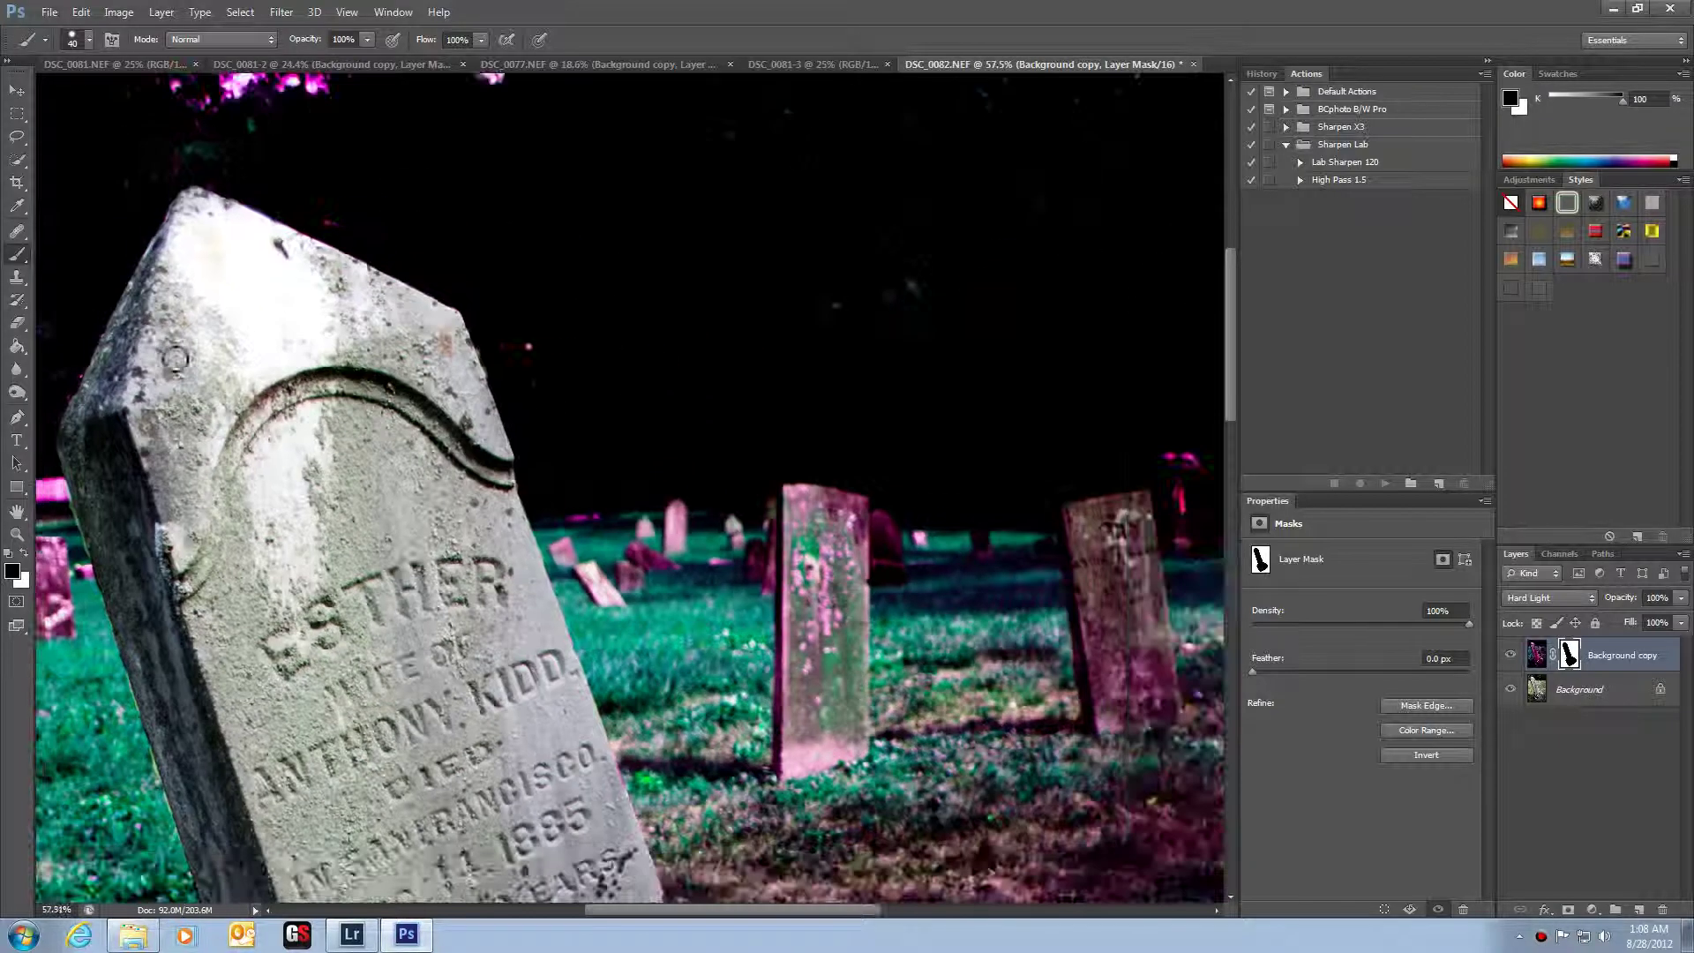
pyautogui.scroll(-1, 377, 436)
pyautogui.scroll(-9, 417, 528)
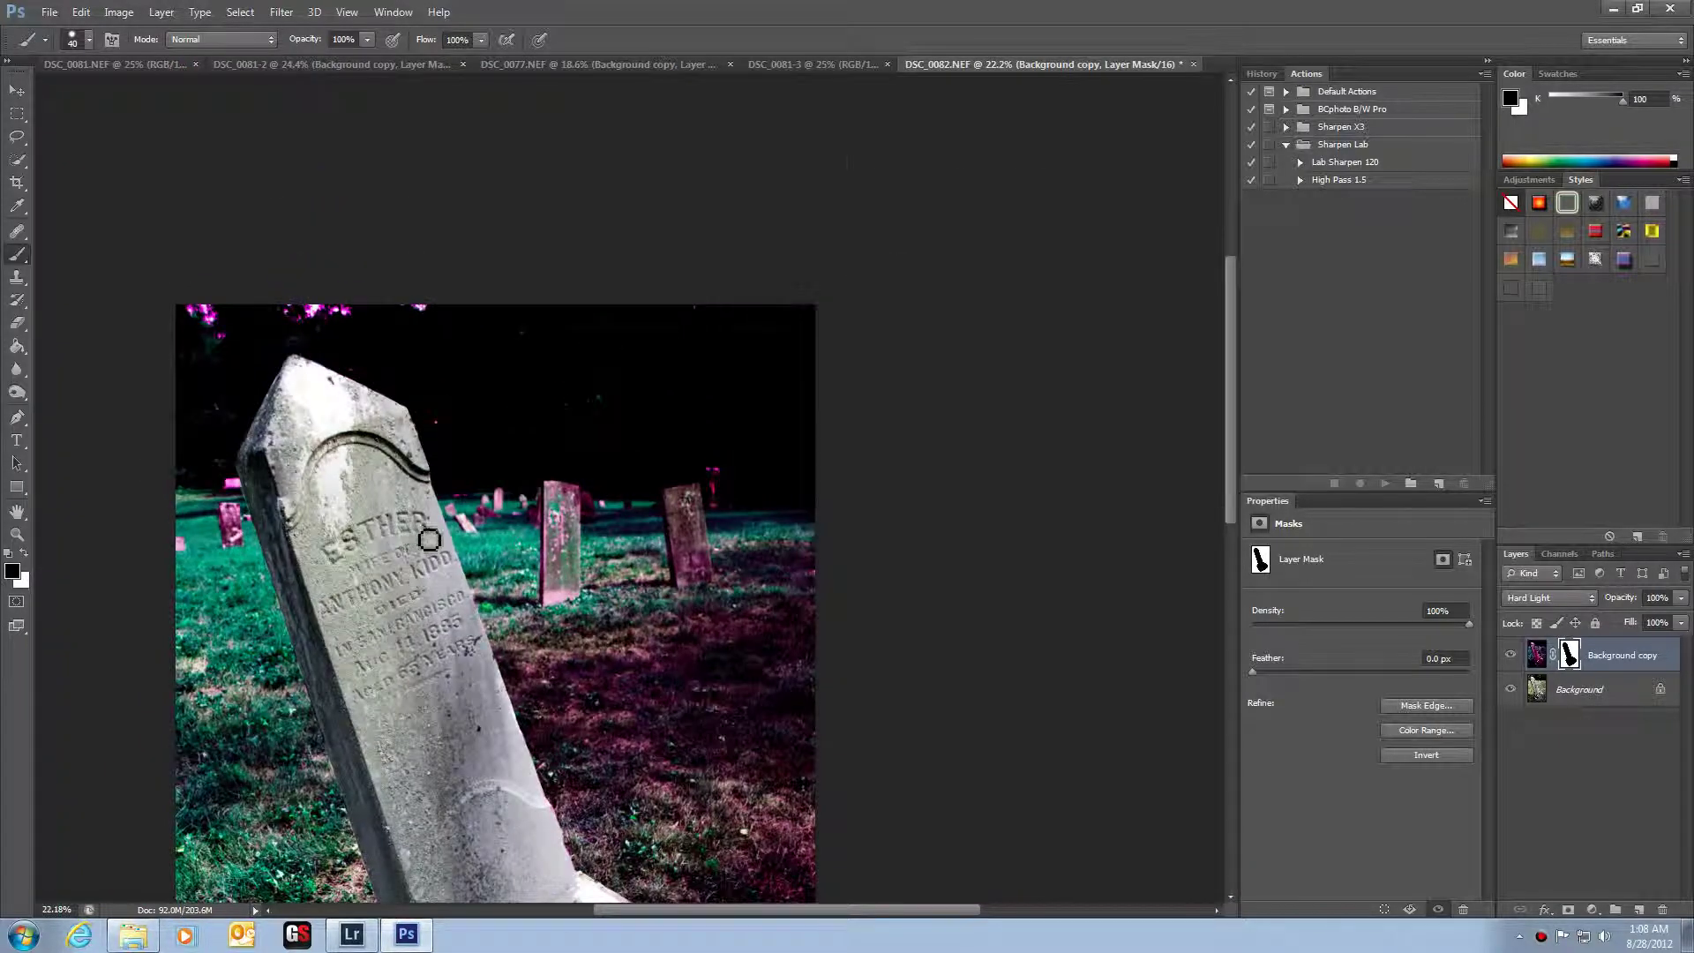
pyautogui.scroll(3, 603, 423)
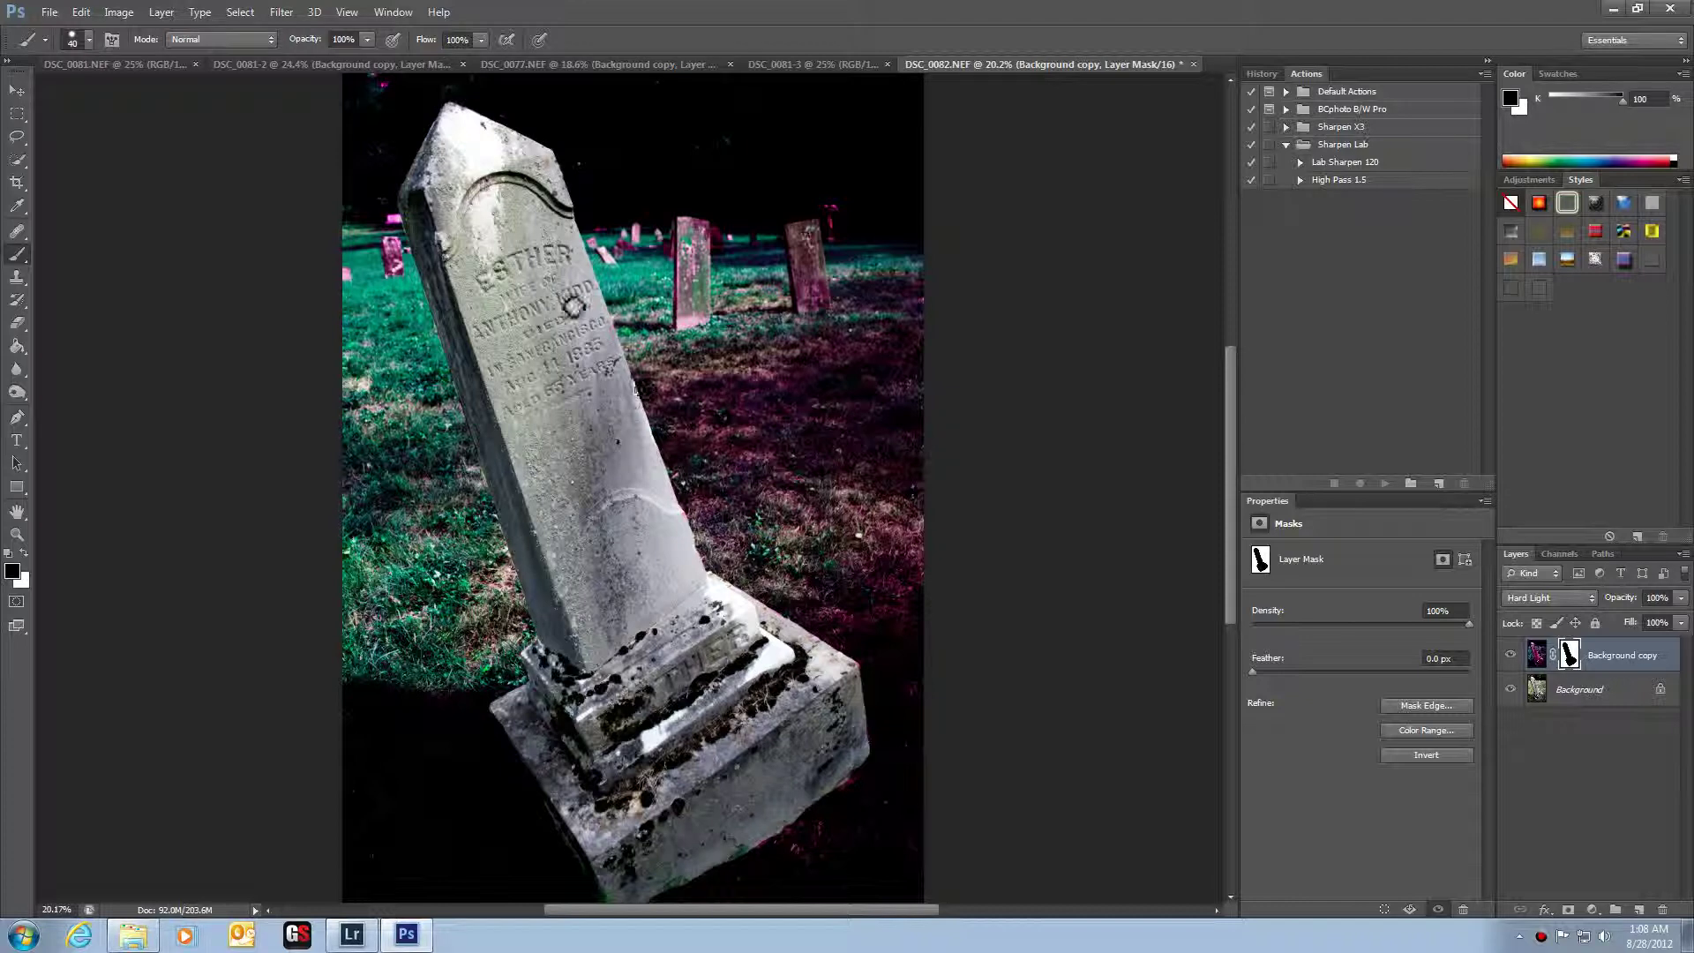
pyautogui.moveTo(573, 309); pyautogui.dragTo(516, 311)
pyautogui.scroll(1, 701, 264)
pyautogui.scroll(1, 692, 228)
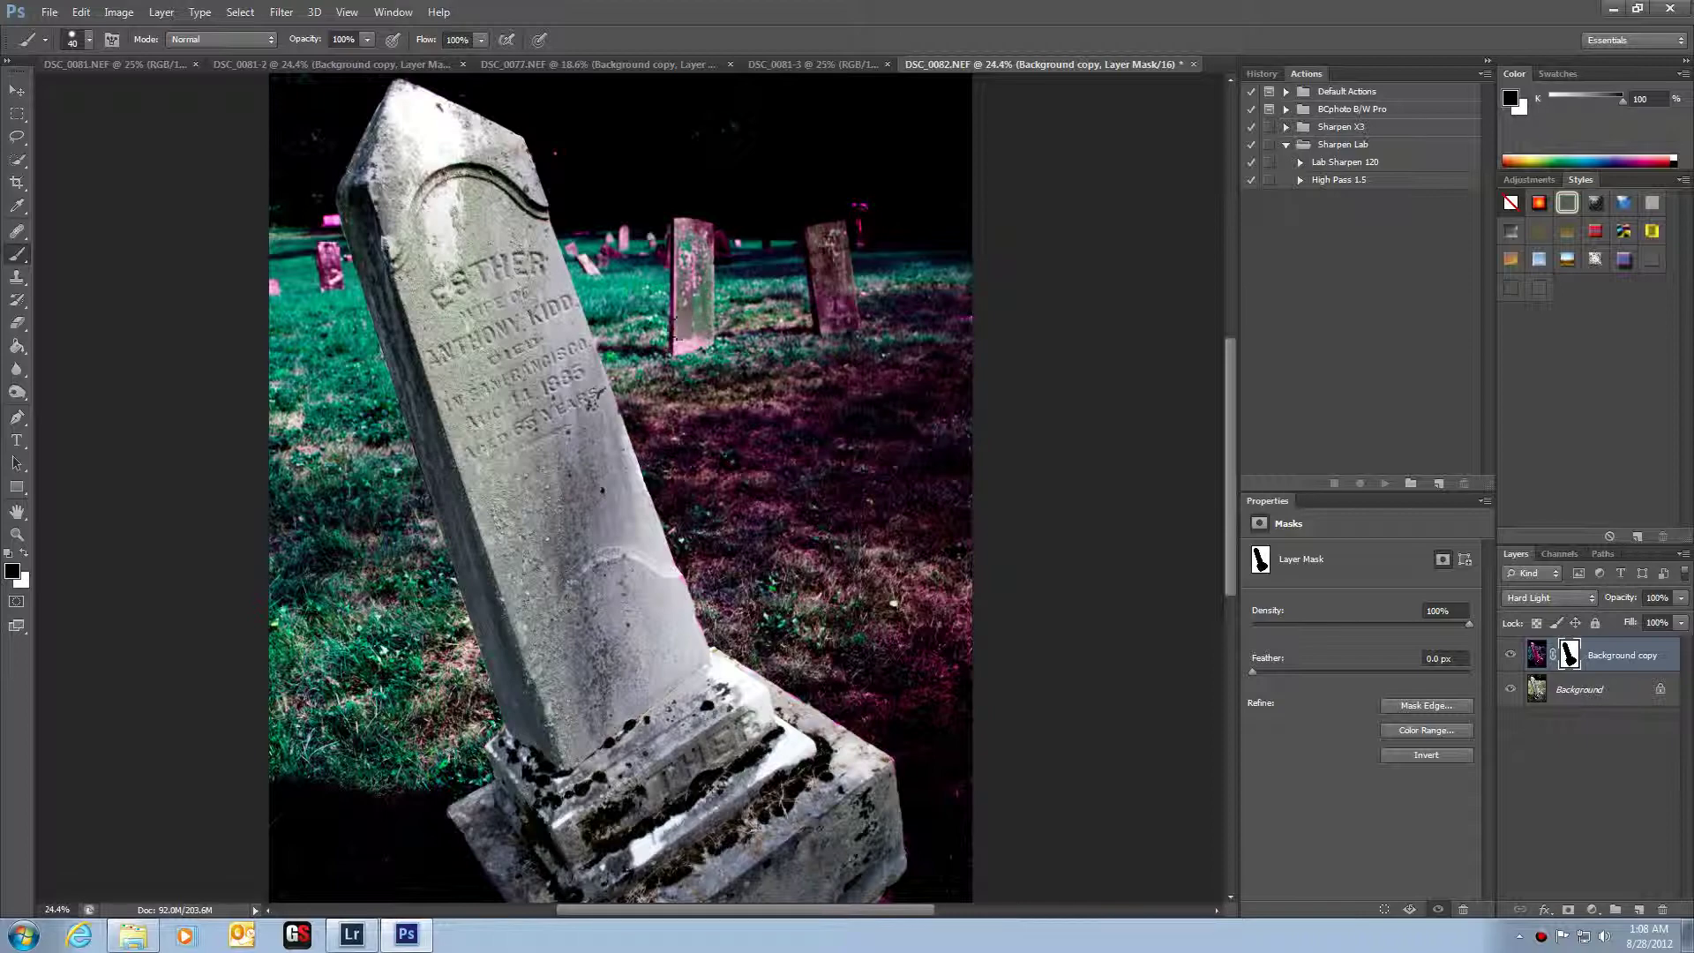
pyautogui.scroll(3, 823, 248)
pyautogui.scroll(4, 823, 248)
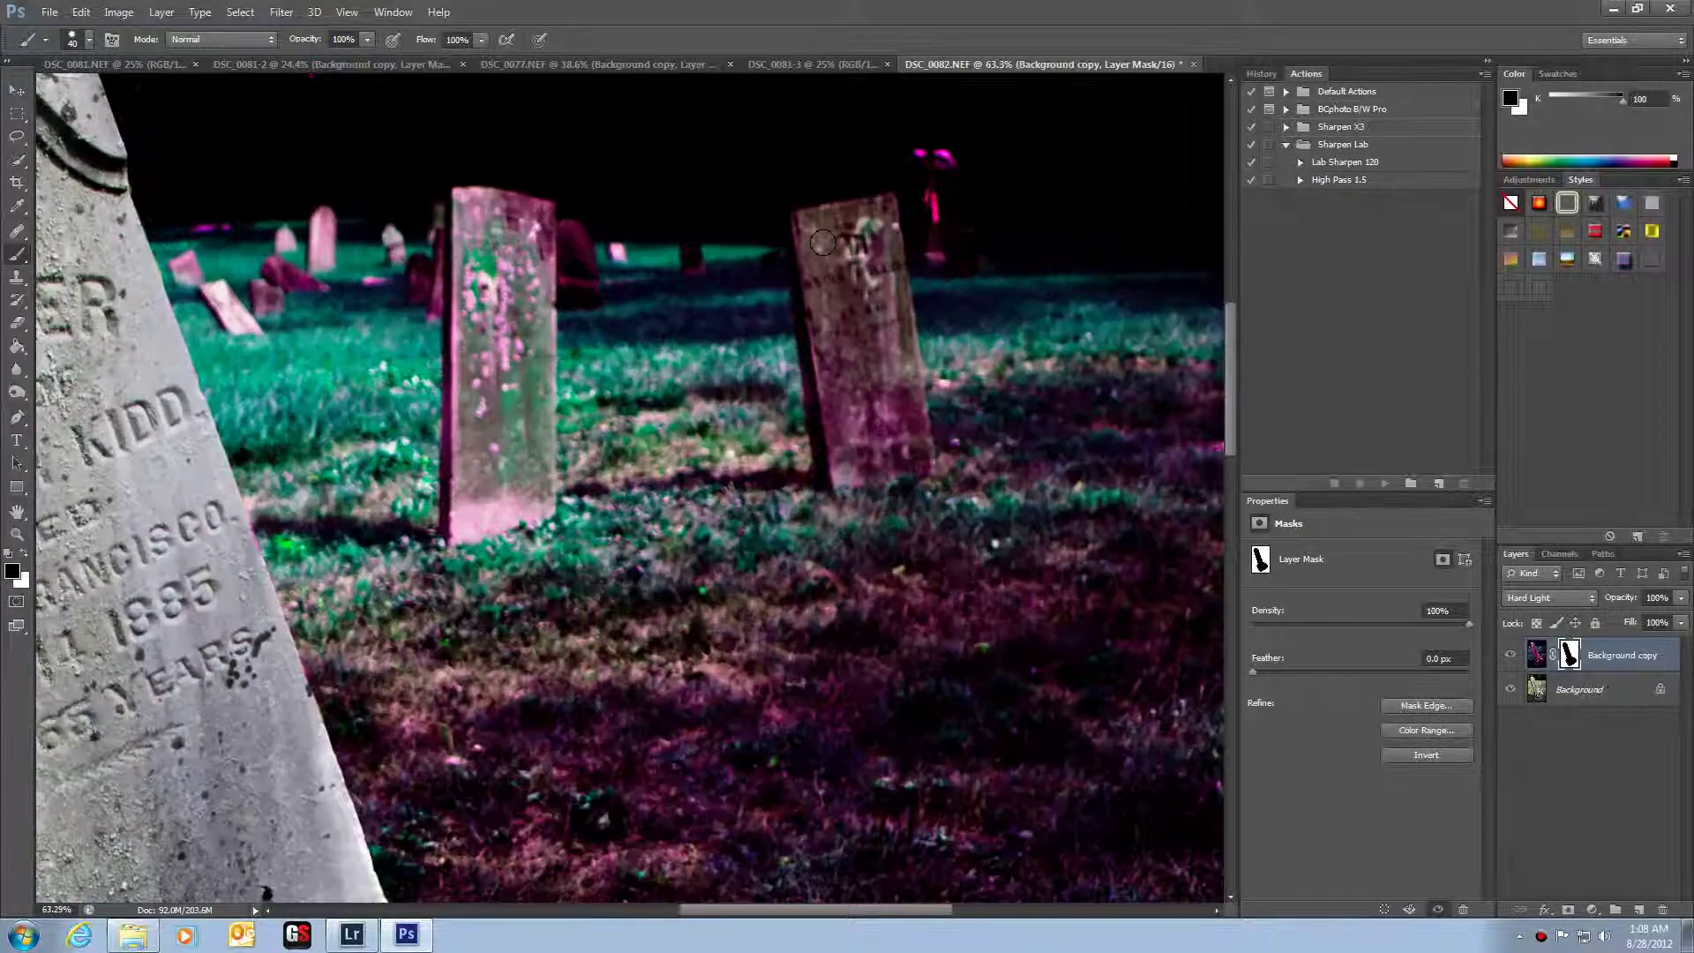
pyautogui.moveTo(810, 231)
pyautogui.mouseDown()
pyautogui.moveTo(891, 209)
pyautogui.moveTo(928, 474)
pyautogui.moveTo(834, 485)
pyautogui.moveTo(819, 410)
pyautogui.moveTo(796, 221)
pyautogui.moveTo(885, 205)
pyautogui.mouseUp()
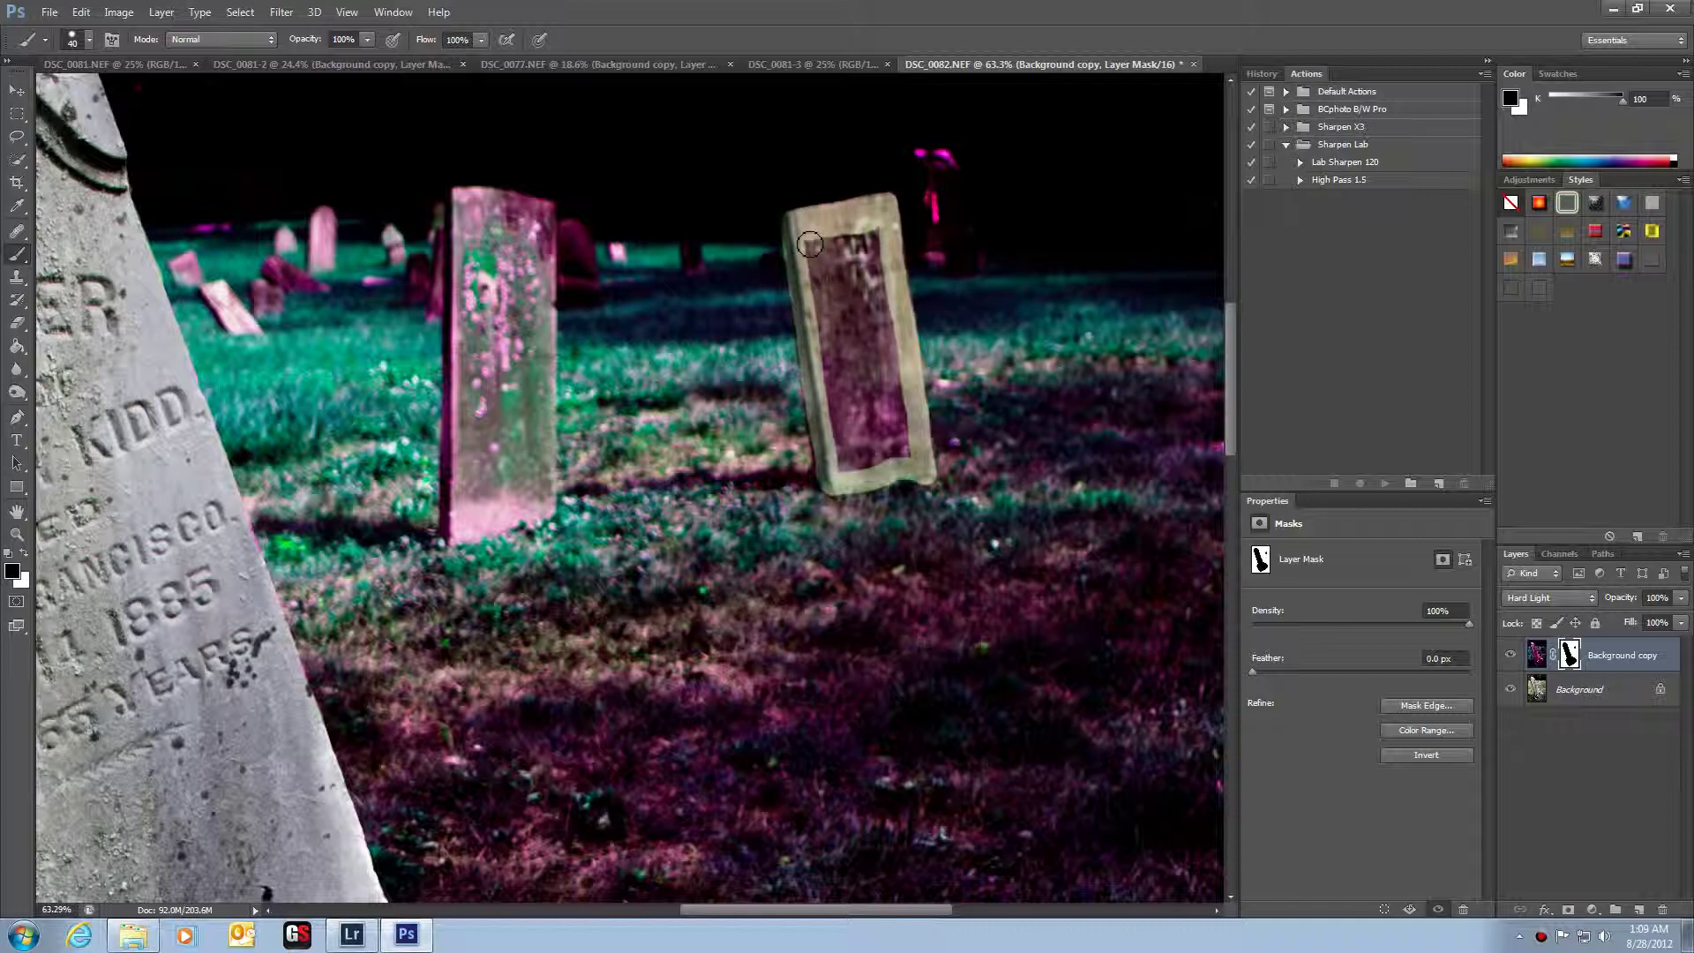
# - Enlarge the brush to 100 px and paint black over the leaning background headstone's interior to finish masking it
pyautogui.press(']')
pyautogui.press(']')
pyautogui.press(']')
pyautogui.press(']')
pyautogui.press(']')
pyautogui.press(']')
pyautogui.moveTo(815, 254)
pyautogui.mouseDown()
pyautogui.moveTo(840, 227)
pyautogui.moveTo(867, 324)
pyautogui.moveTo(875, 426)
pyautogui.moveTo(842, 434)
pyautogui.moveTo(815, 278)
pyautogui.mouseUp()
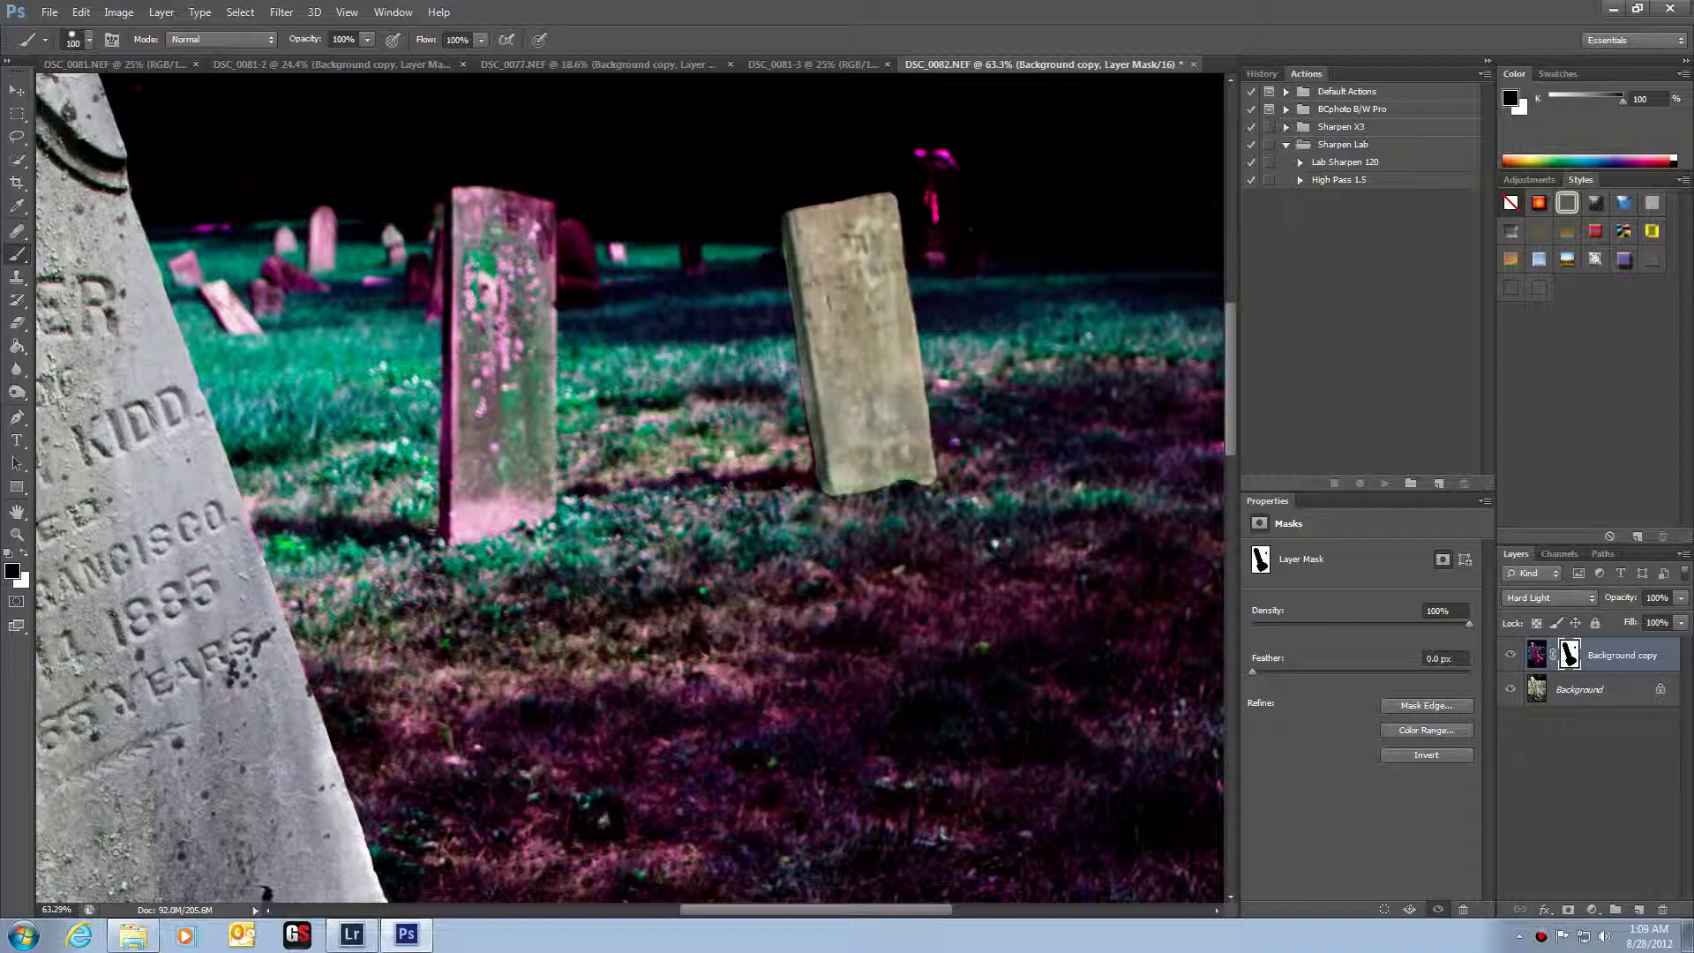
# - Reduce the mask brush size to 60 px and check the masked background headstone against the whole photo
pyautogui.scroll(-3, 851, 389)
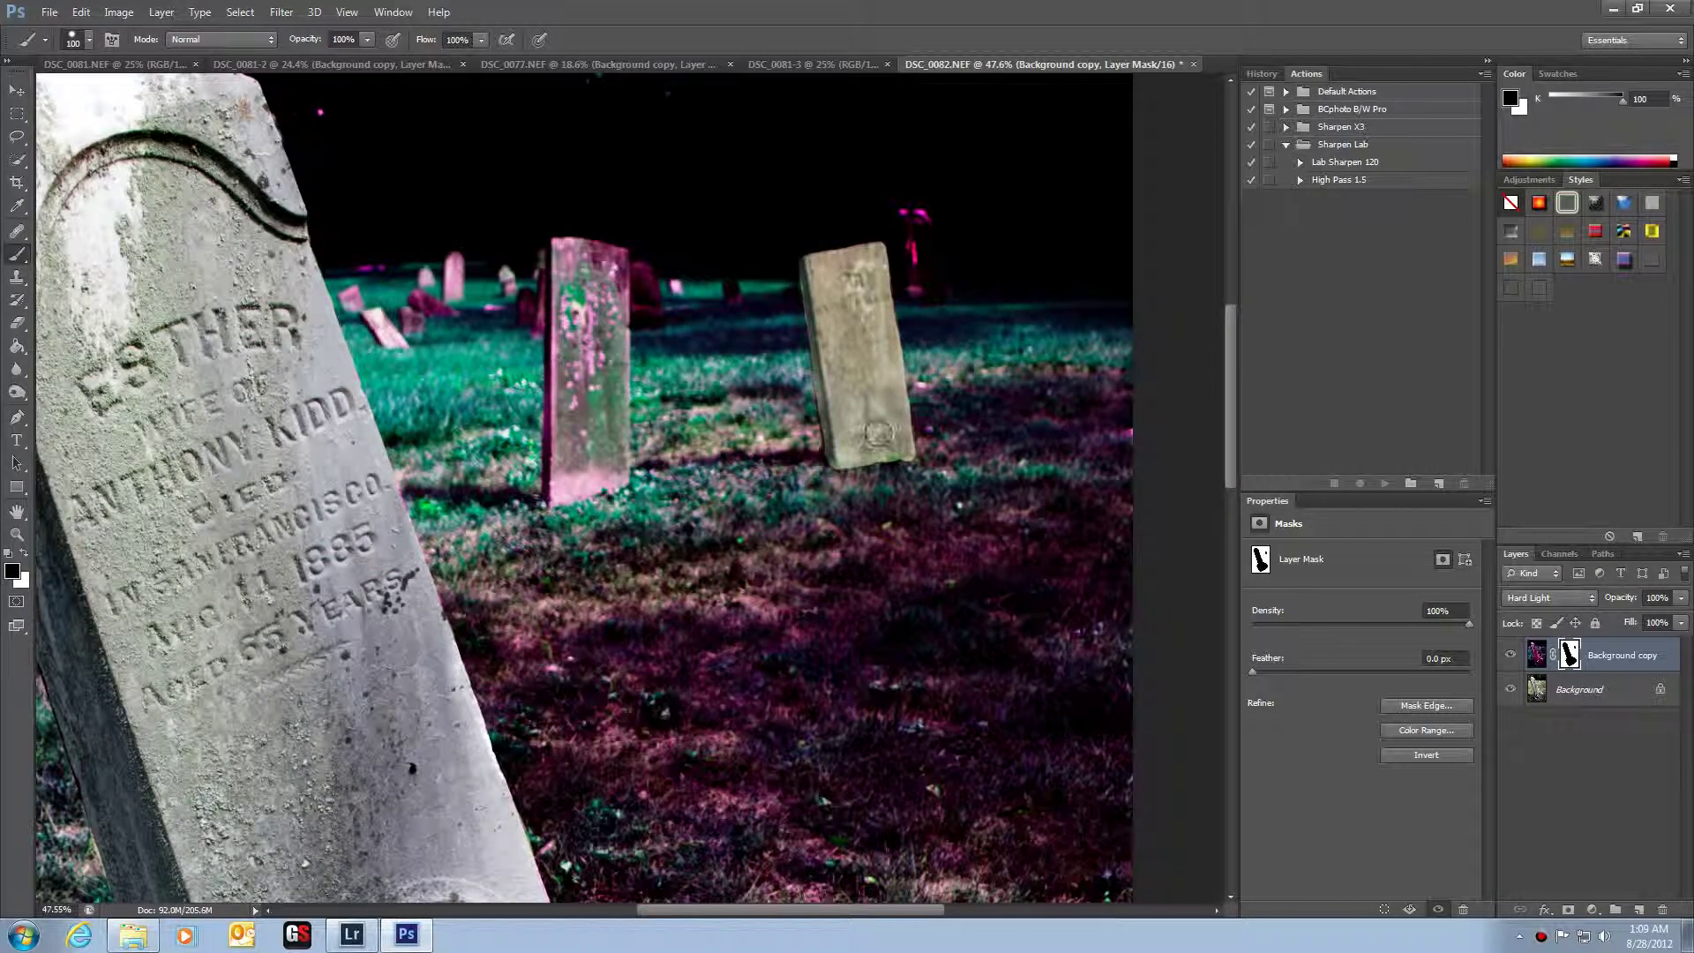
pyautogui.press('[')
pyautogui.press('[')
pyautogui.scroll(2, 870, 433)
pyautogui.scroll(2, 882, 439)
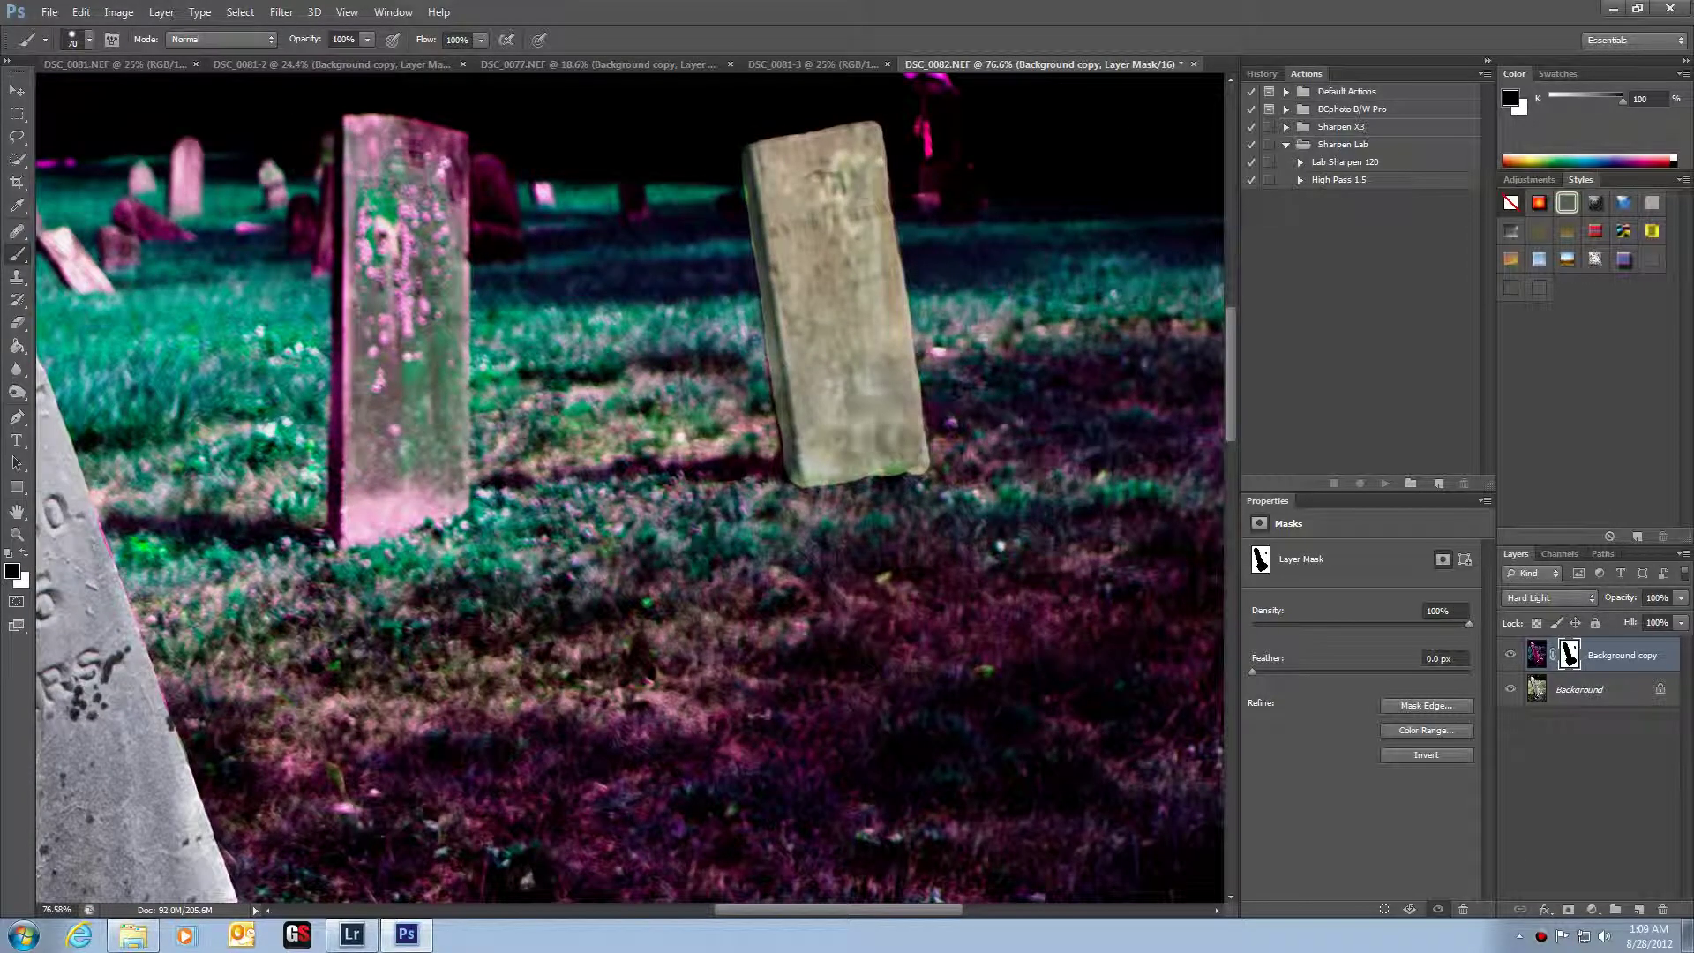
pyautogui.press('[')
pyautogui.scroll(-13, 893, 445)
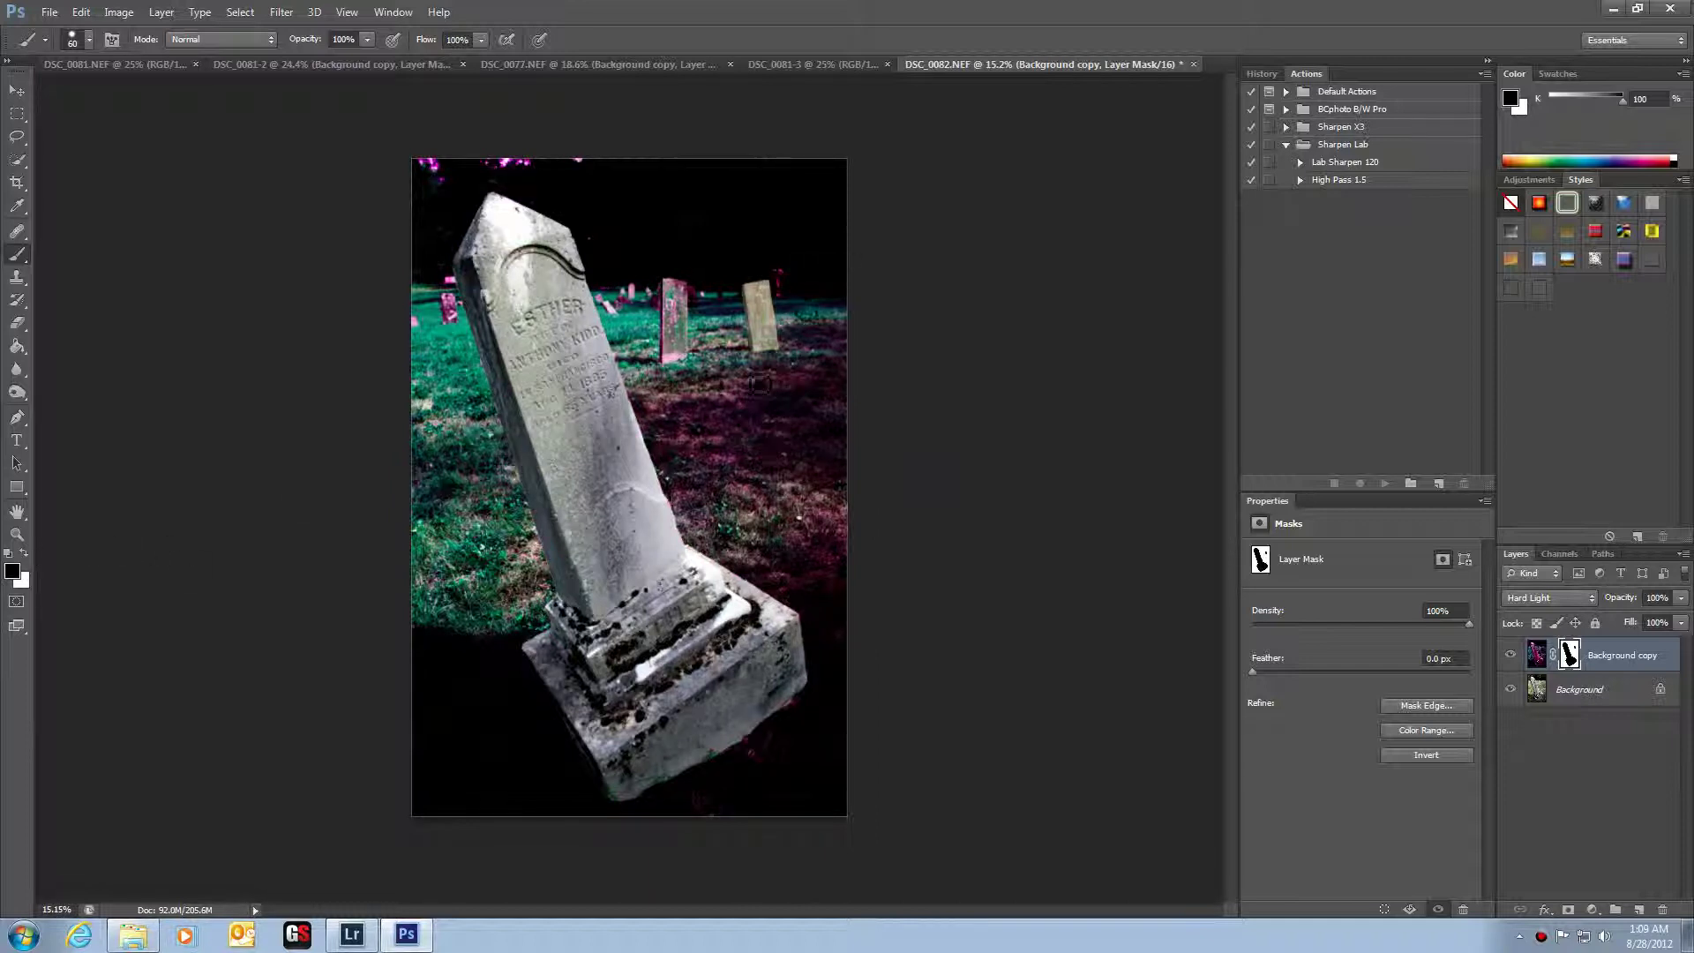
# - Paint white on the layer mask over the farther-right background headstone with an enlarged brush to bring back its recoloring
pyautogui.click(17, 534)
pyautogui.click(24, 554)
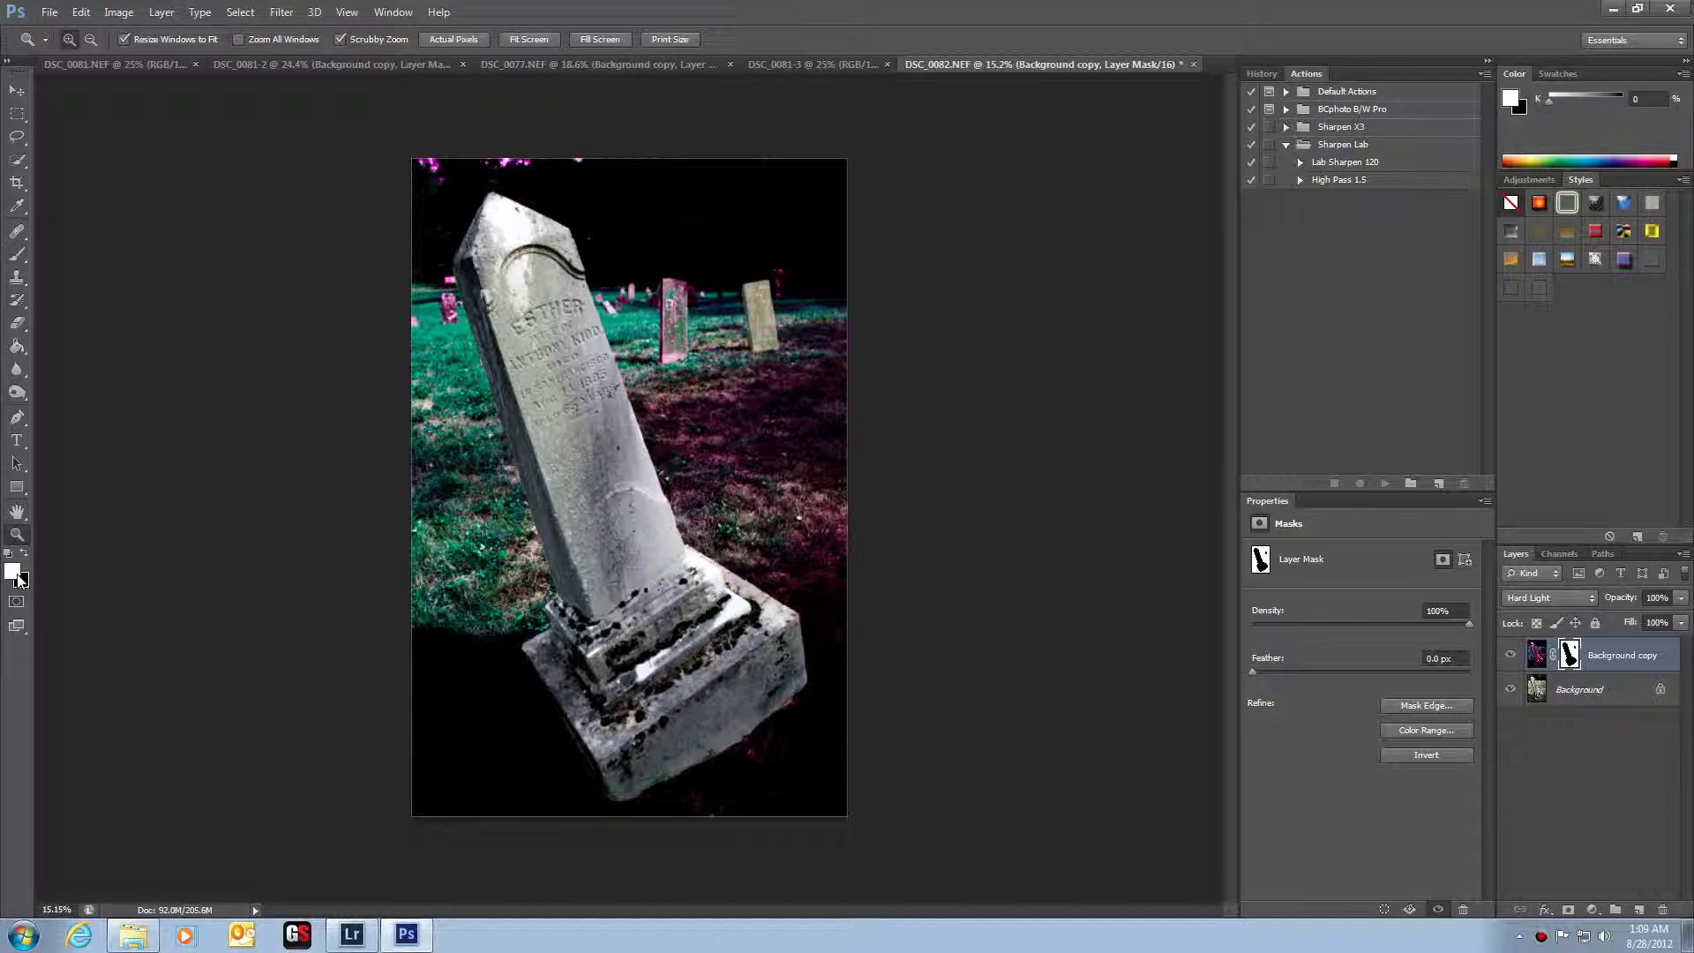
pyautogui.click(17, 255)
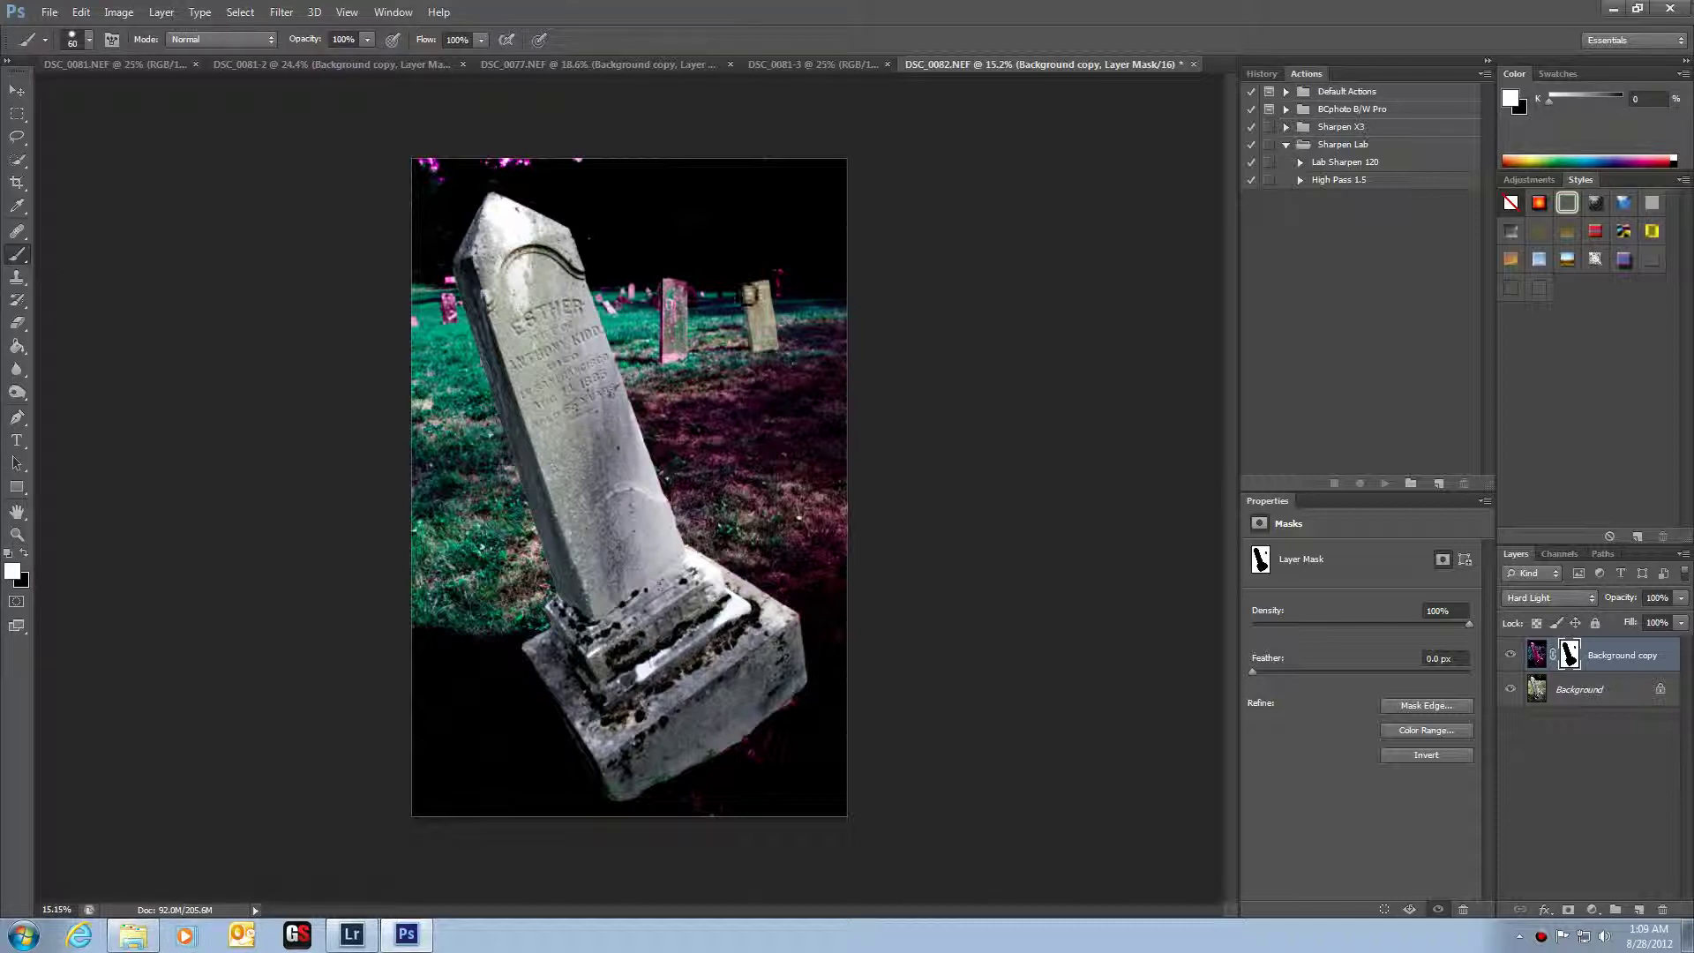
pyautogui.press(']')
pyautogui.press(']')
pyautogui.press(']')
pyautogui.press(']')
pyautogui.press(']')
pyautogui.press(']')
pyautogui.press(']')
pyautogui.click(757, 315)
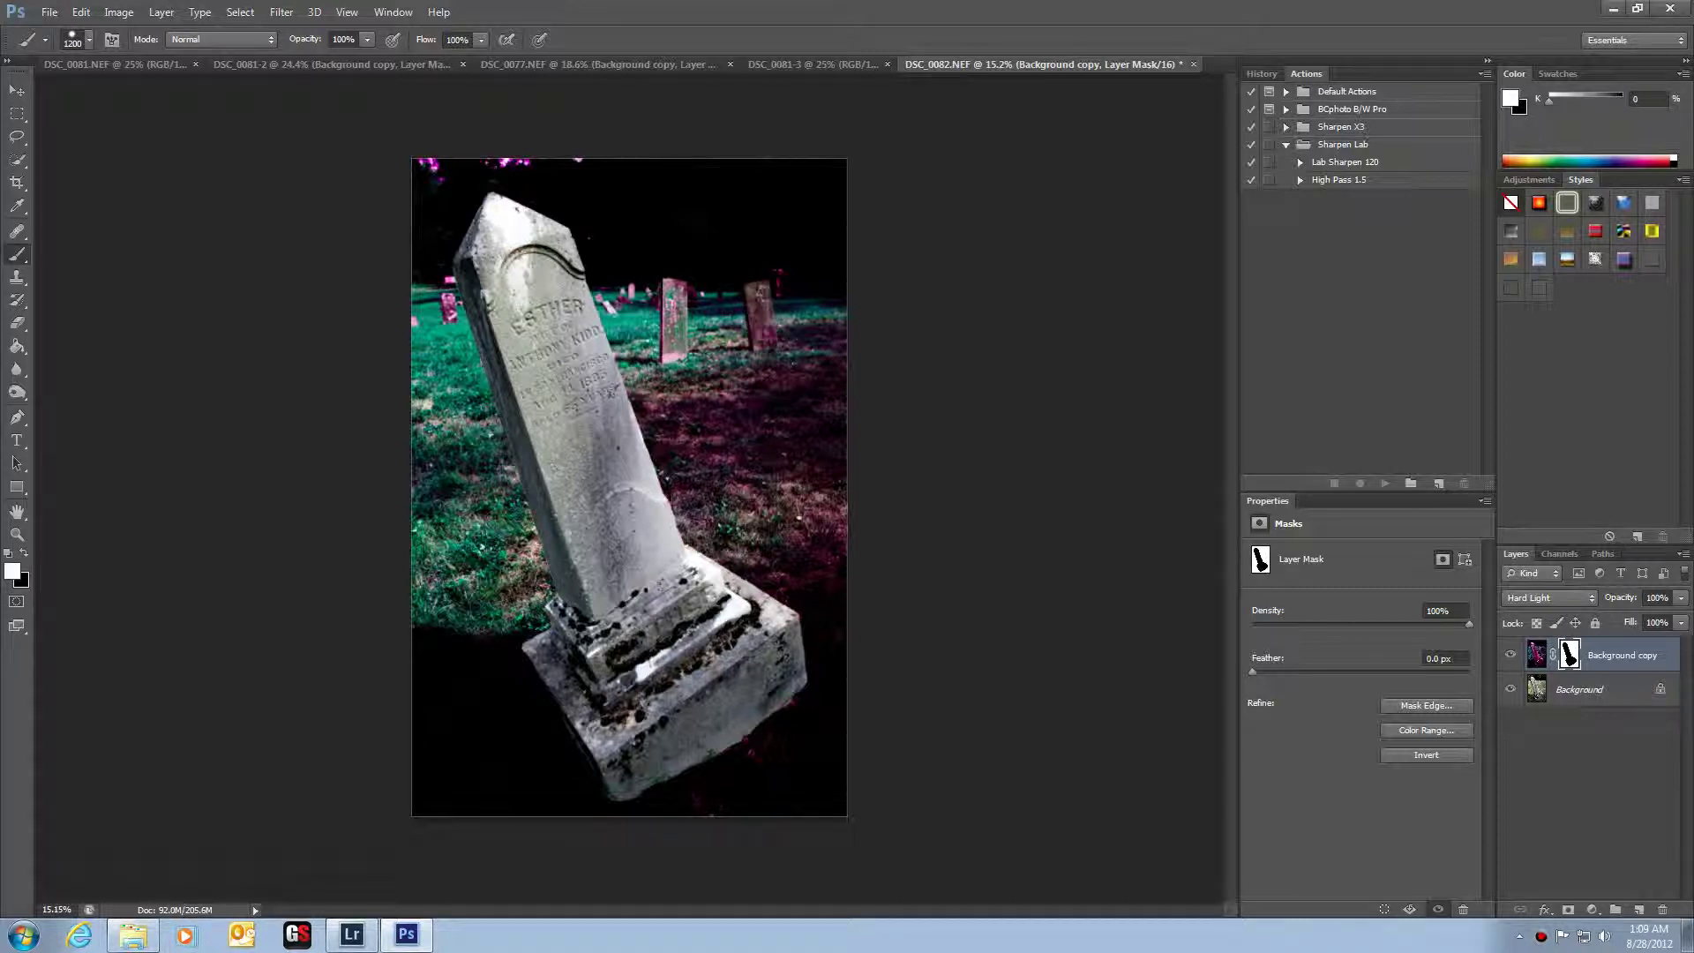
pyautogui.scroll(-3, 629, 487)
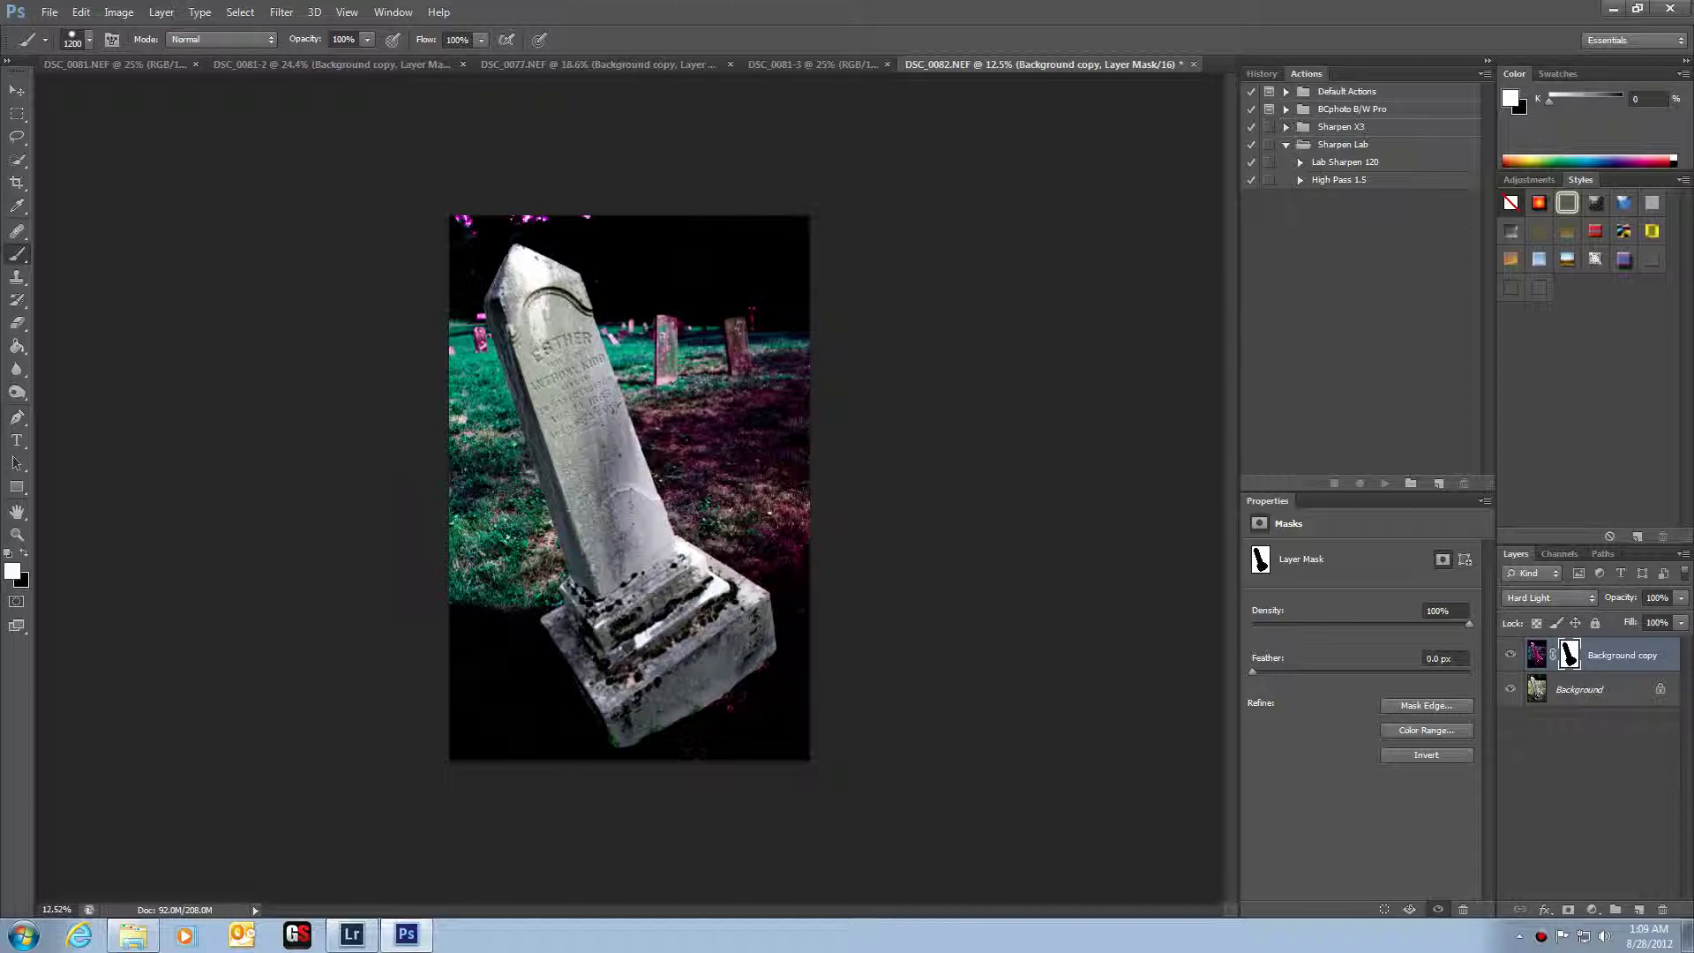
pyautogui.click(48, 14)
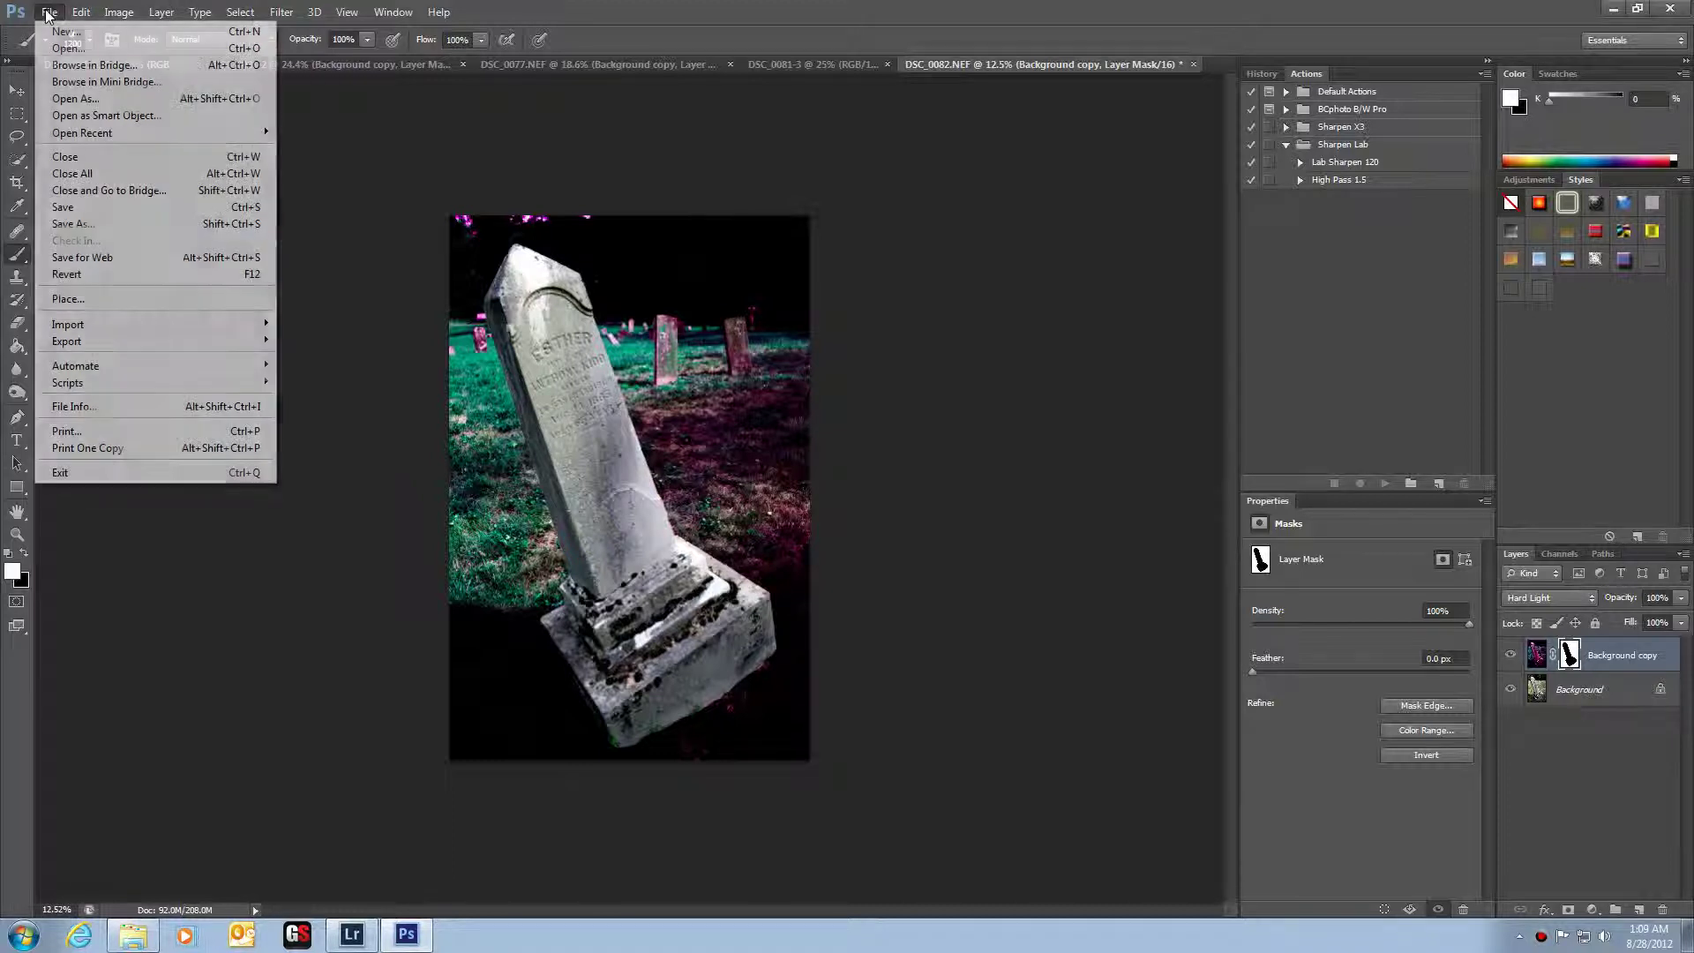
pyautogui.click(390, 301)
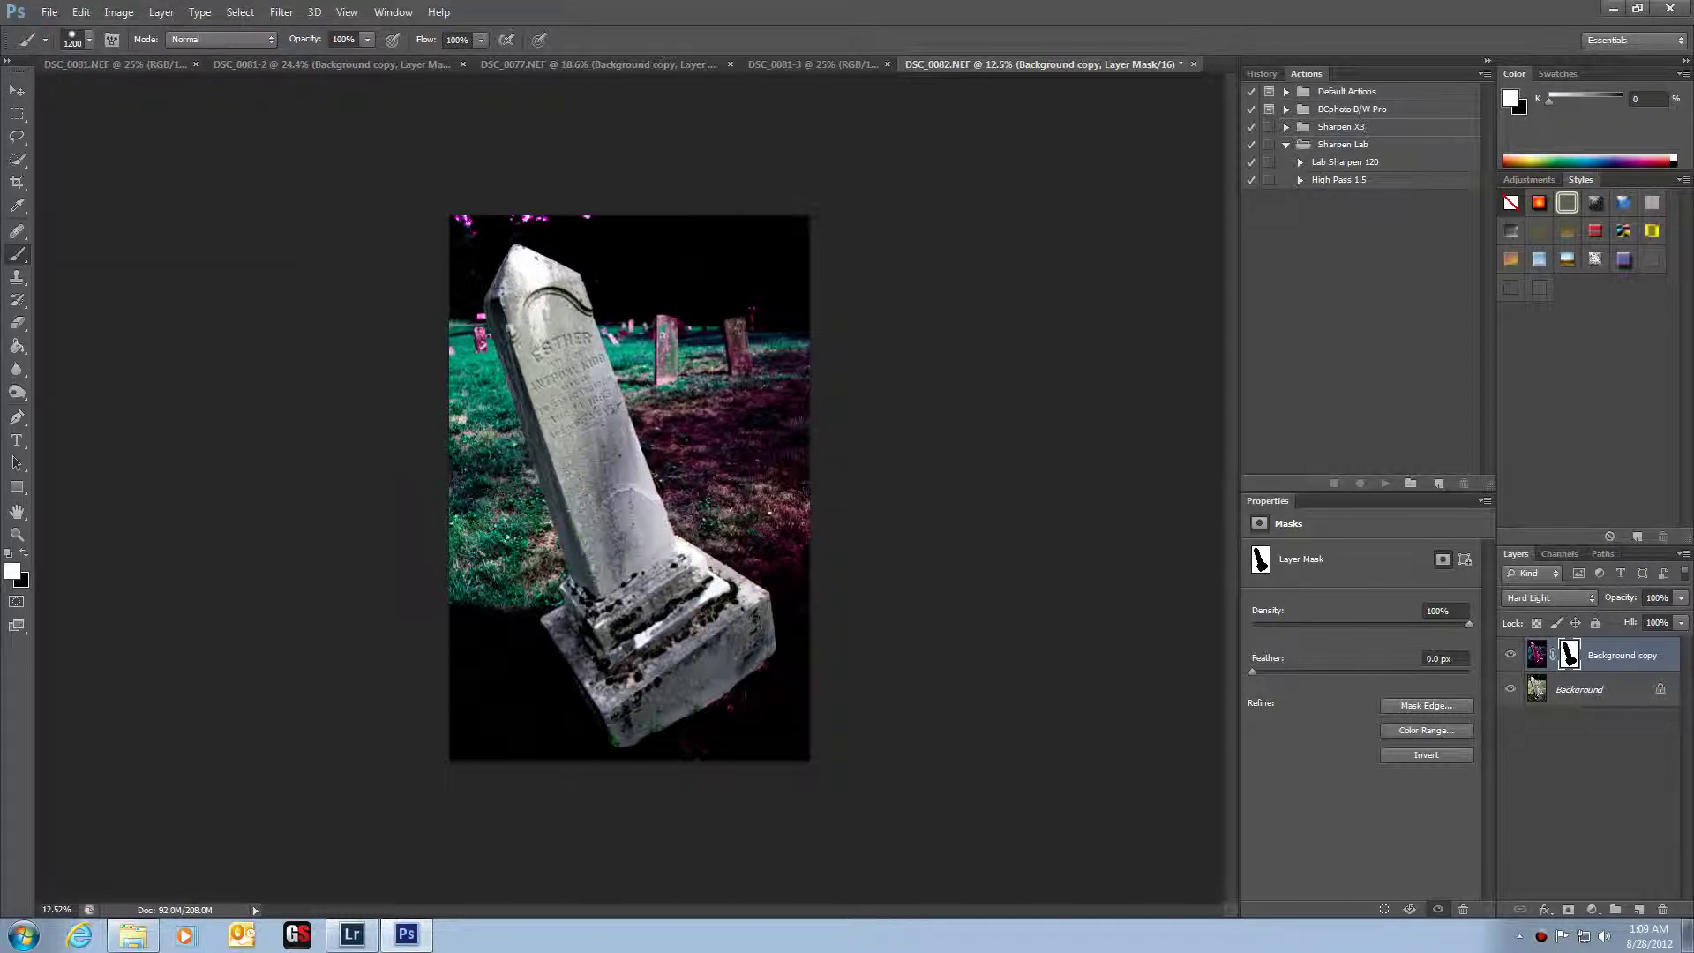
pyautogui.scroll(4, 628, 487)
pyautogui.scroll(1, 559, 355)
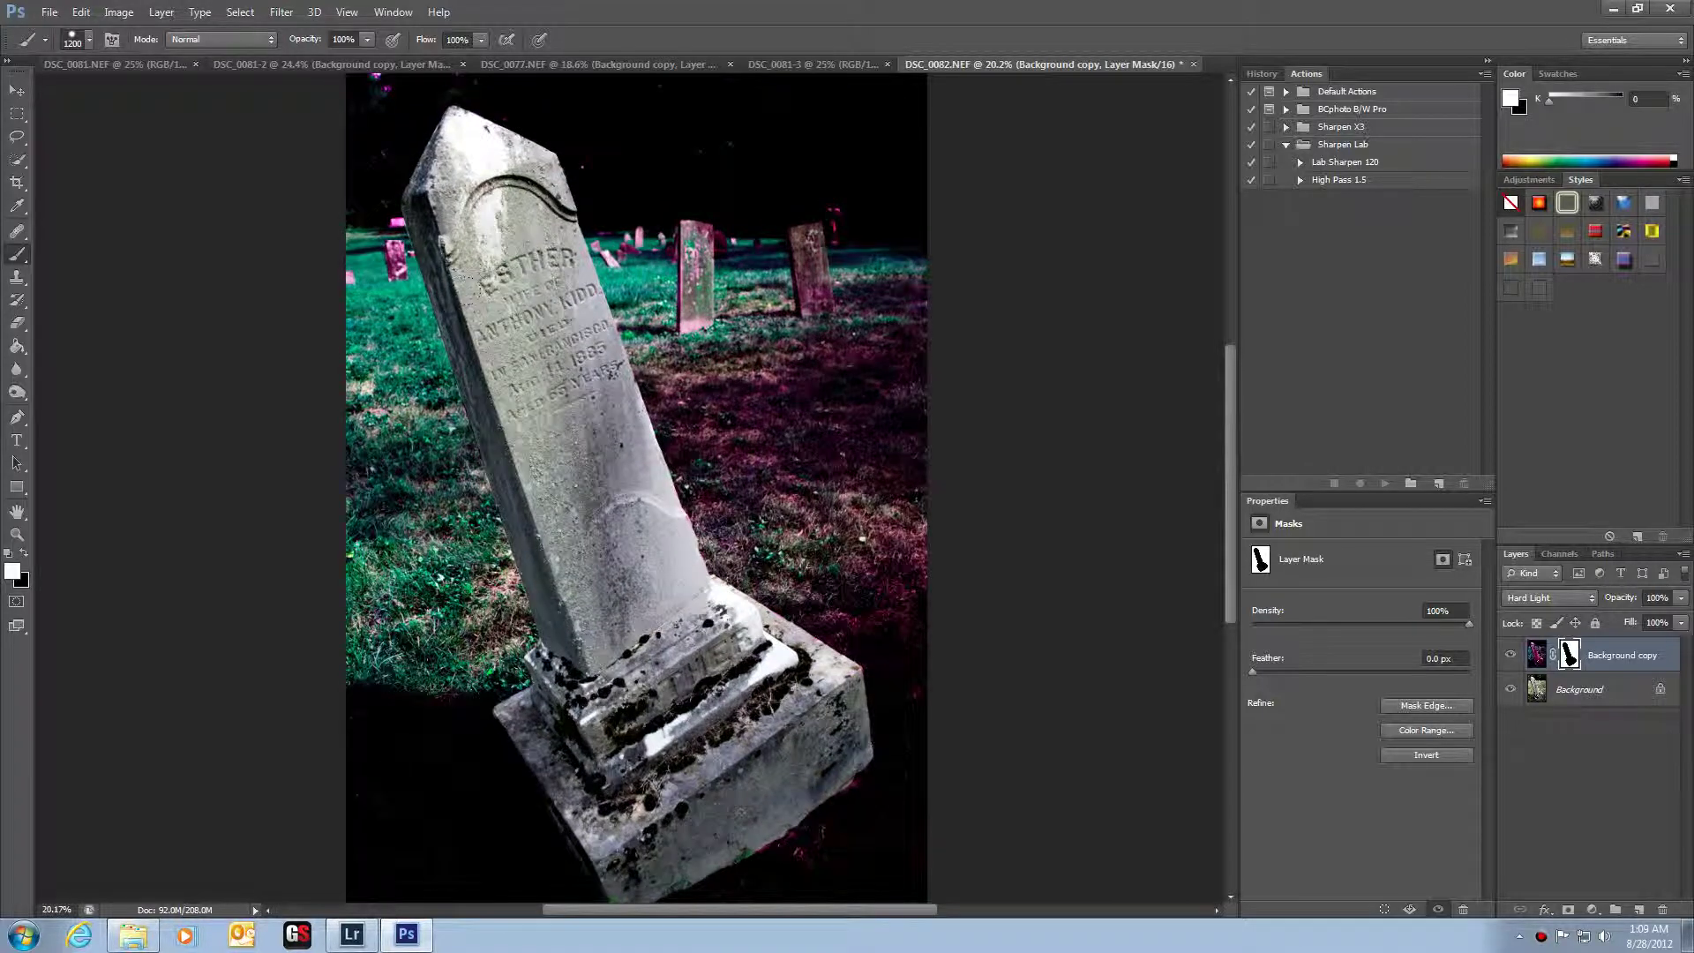
pyautogui.scroll(-3, 494, 309)
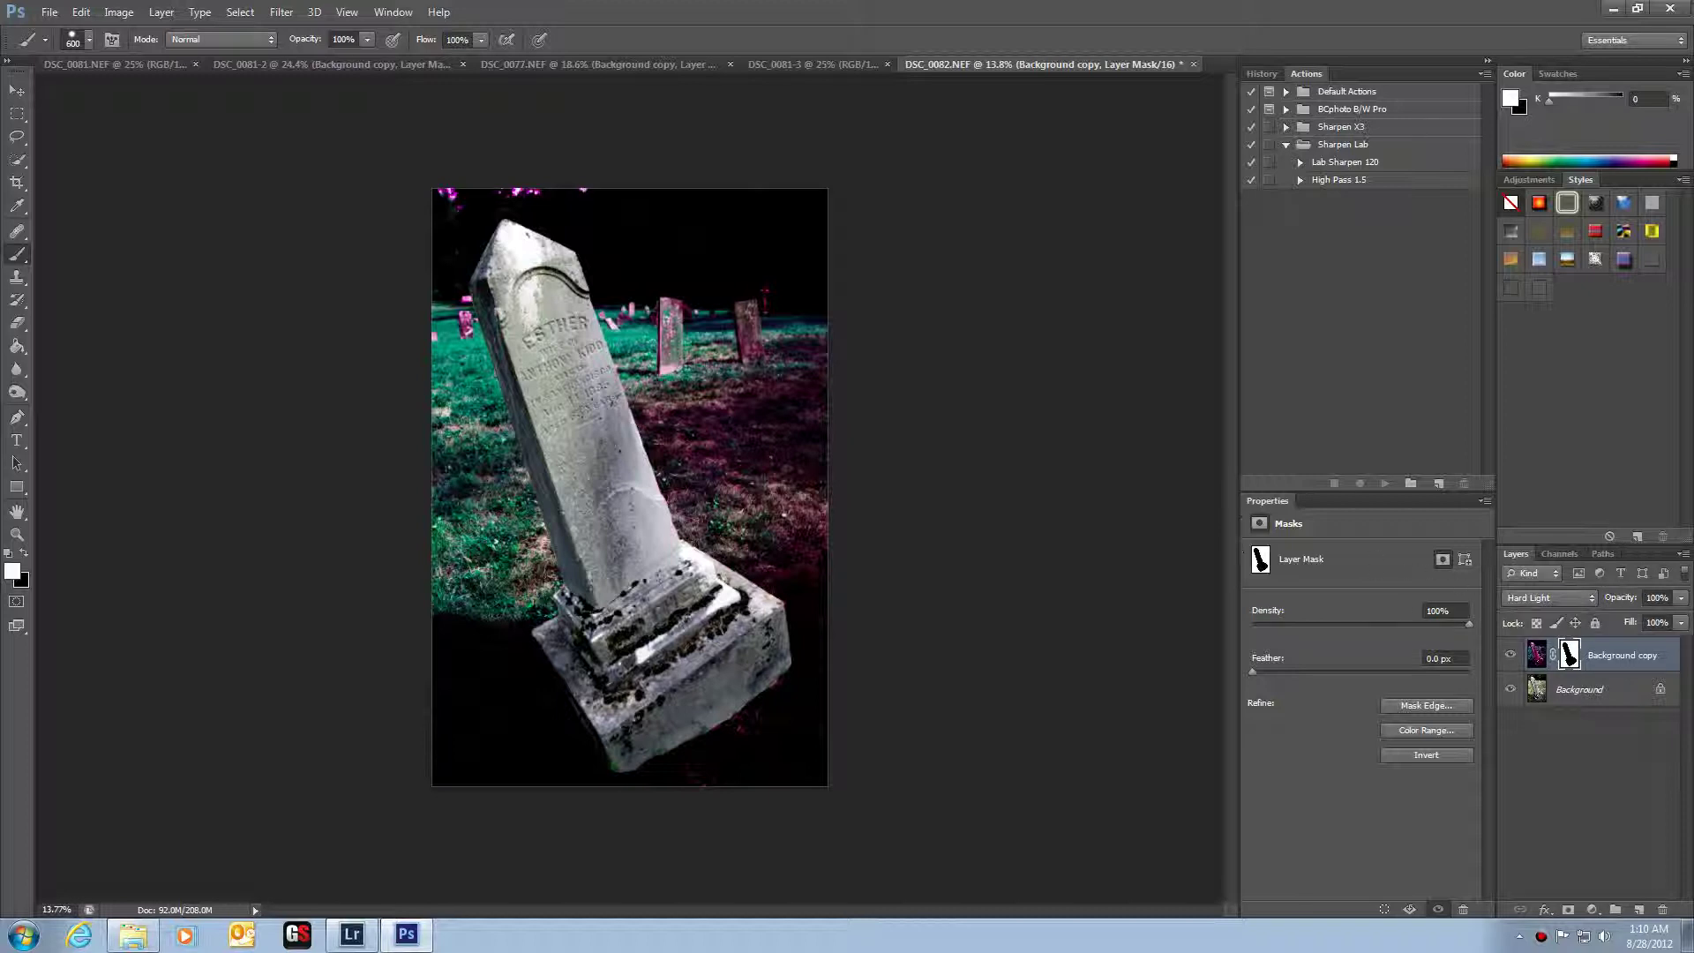
# - Paint white on the mask with a large soft brush down the main gravestone's face and onto its base to reveal magenta
pyautogui.moveTo(606, 388)
pyautogui.mouseDown()
pyautogui.moveTo(537, 360)
pyautogui.moveTo(558, 388)
pyautogui.moveTo(515, 336)
pyautogui.mouseUp()
pyautogui.press('[')
pyautogui.click(88, 40)
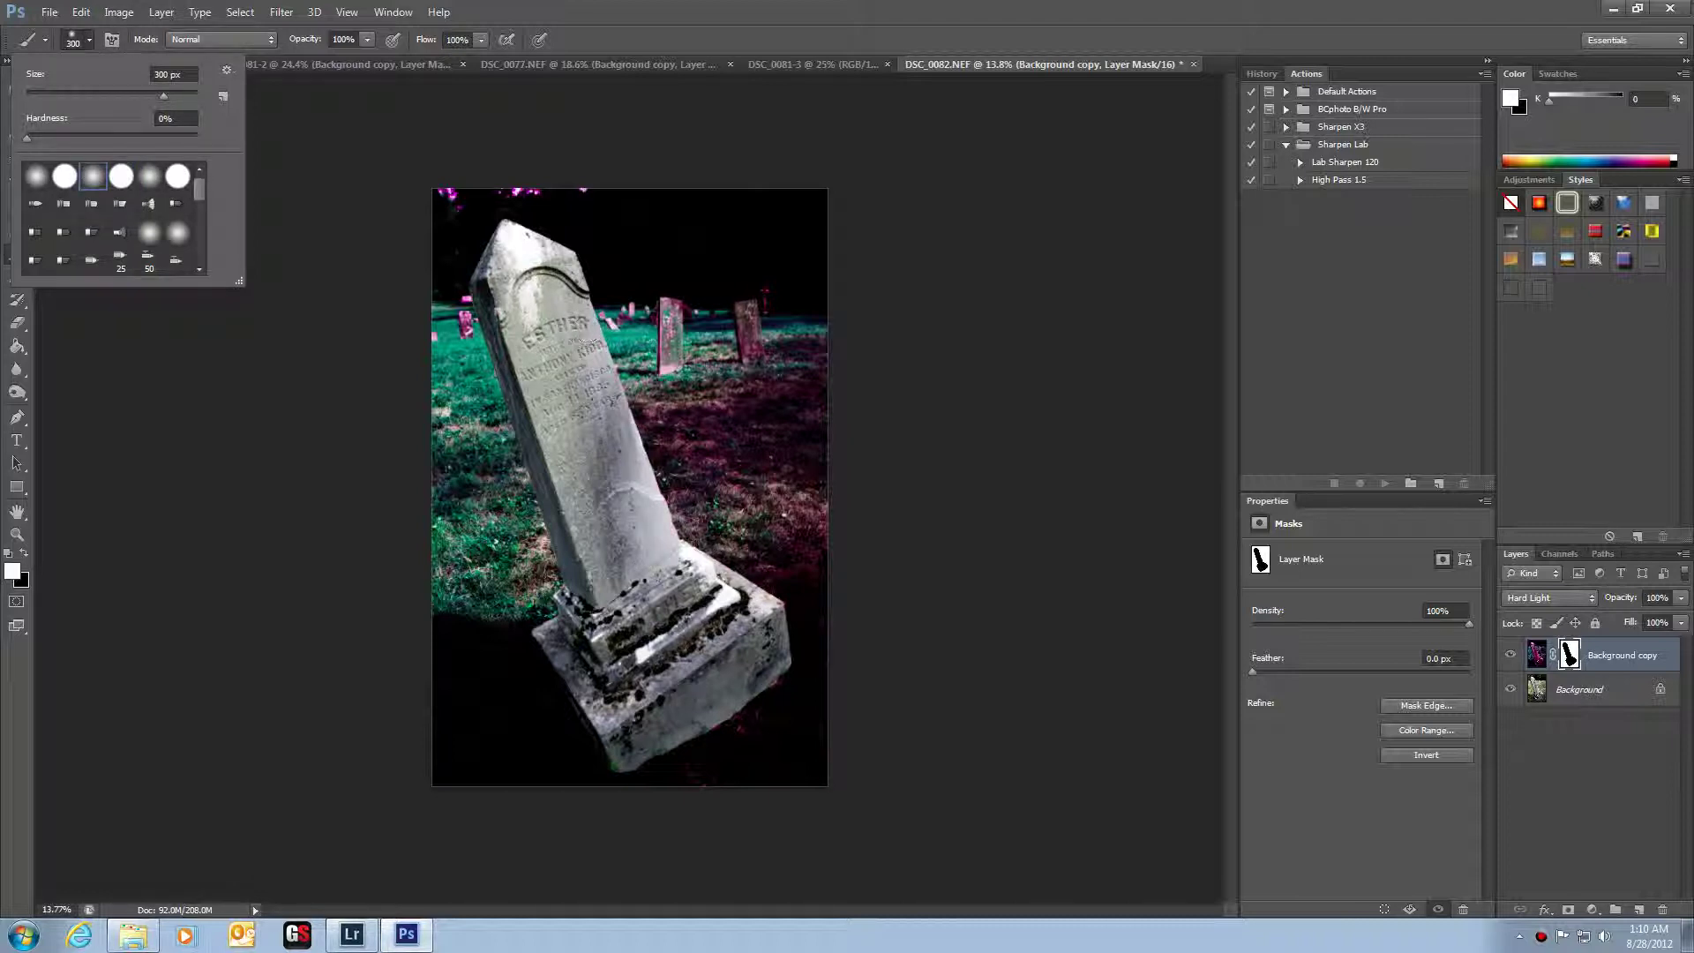
pyautogui.scroll(1, 635, 479)
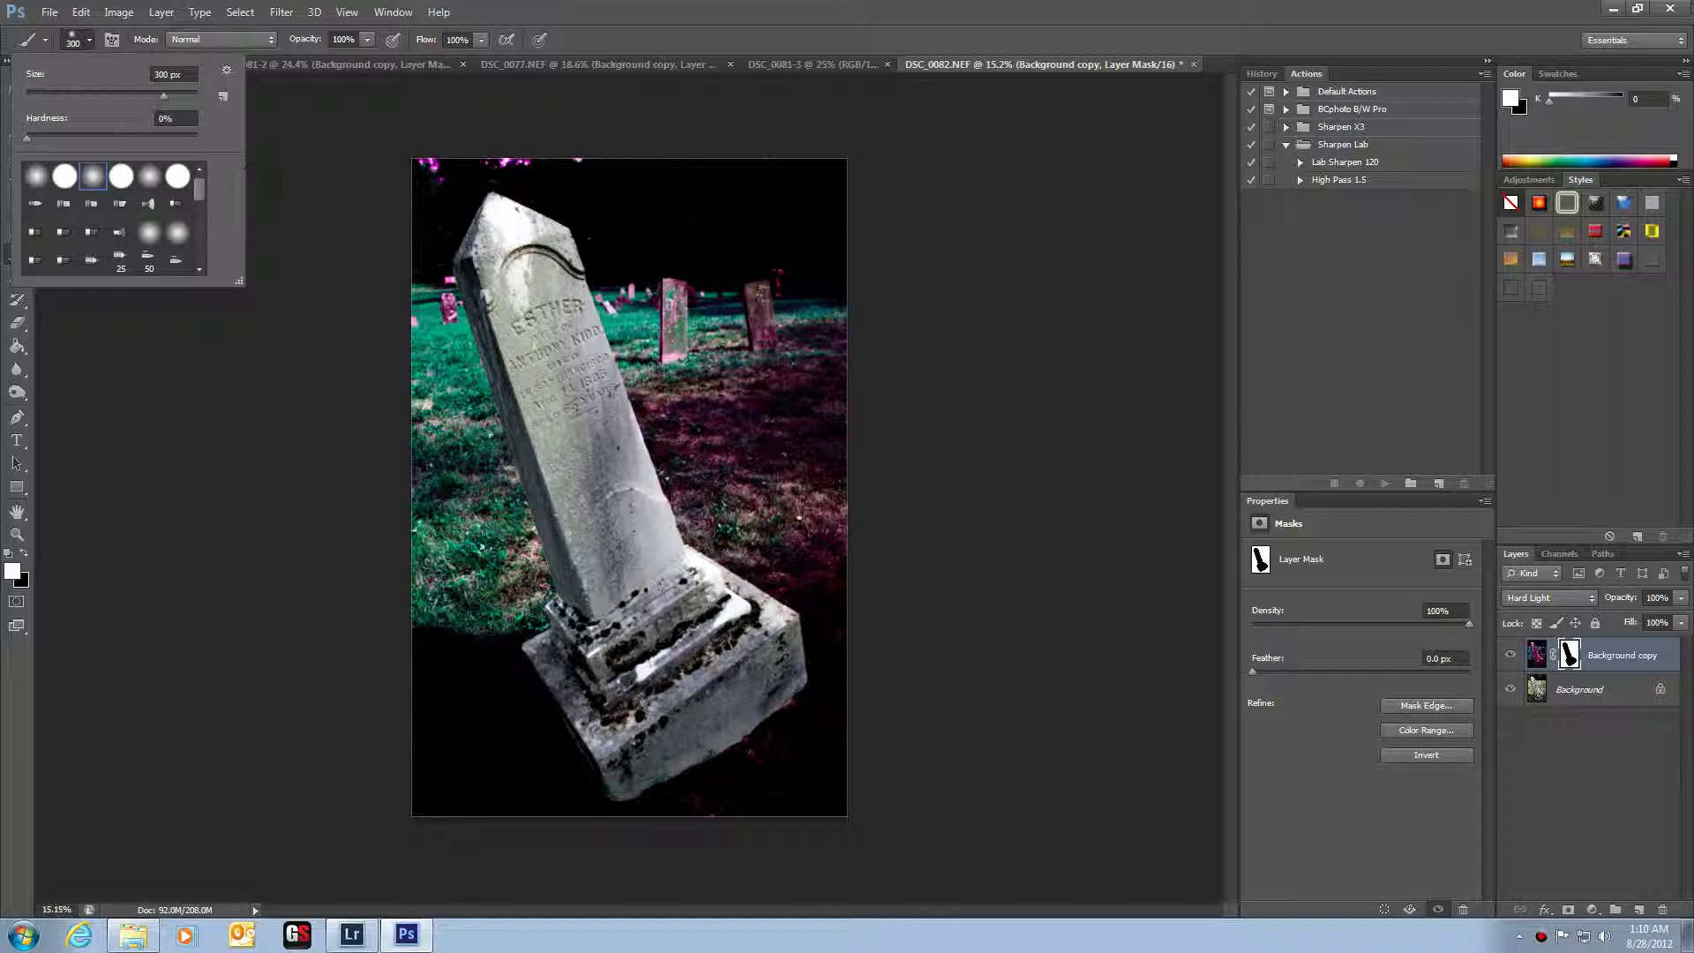
pyautogui.click(336, 293)
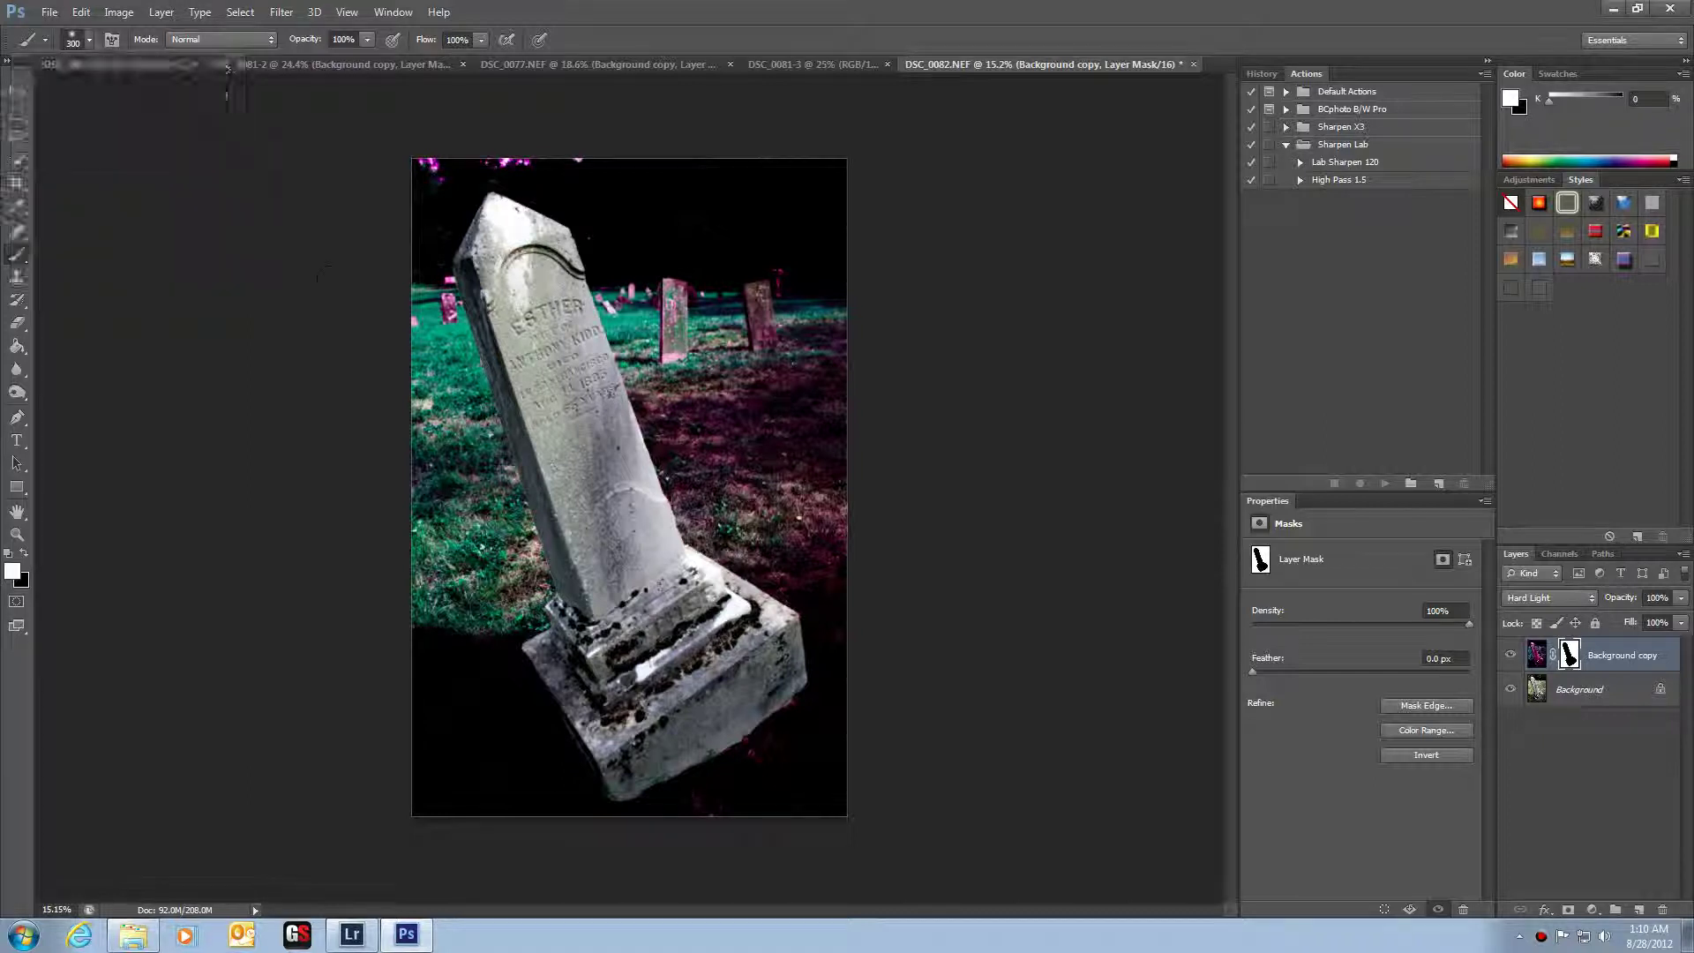
pyautogui.press(']')
pyautogui.press(']')
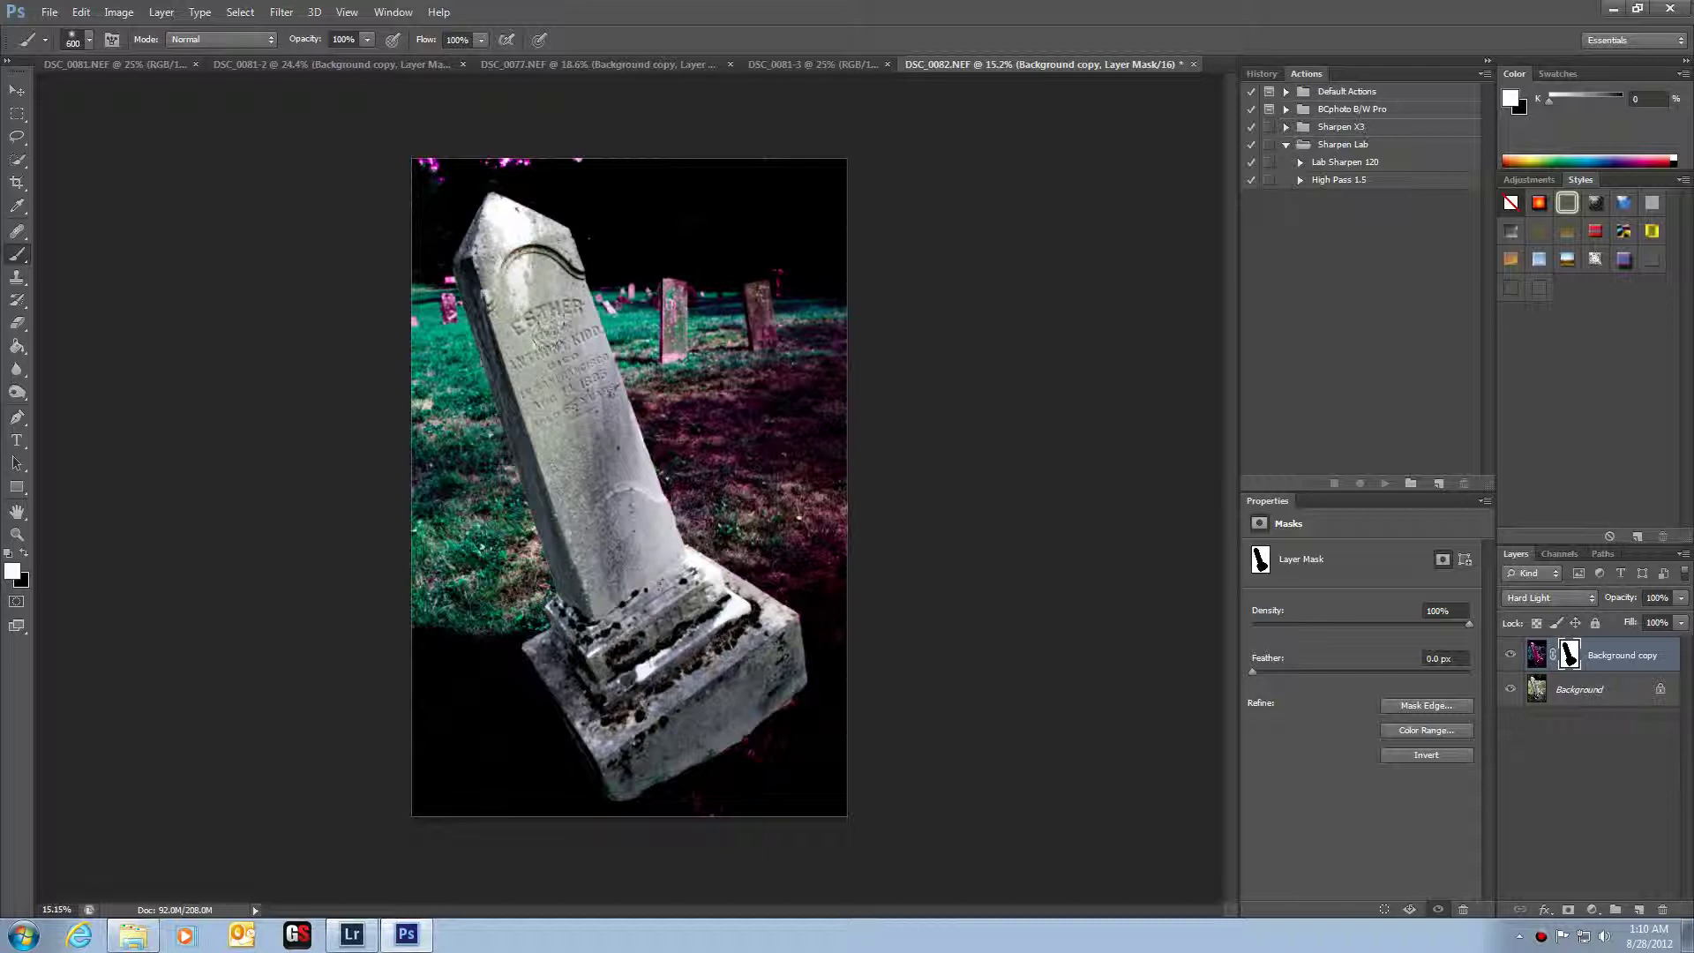
pyautogui.moveTo(569, 299)
pyautogui.mouseDown()
pyautogui.moveTo(578, 370)
pyautogui.moveTo(570, 500)
pyautogui.mouseUp()
pyautogui.moveTo(584, 340)
pyautogui.mouseDown()
pyautogui.moveTo(613, 406)
pyautogui.moveTo(639, 583)
pyautogui.moveTo(600, 556)
pyautogui.moveTo(609, 657)
pyautogui.mouseUp()
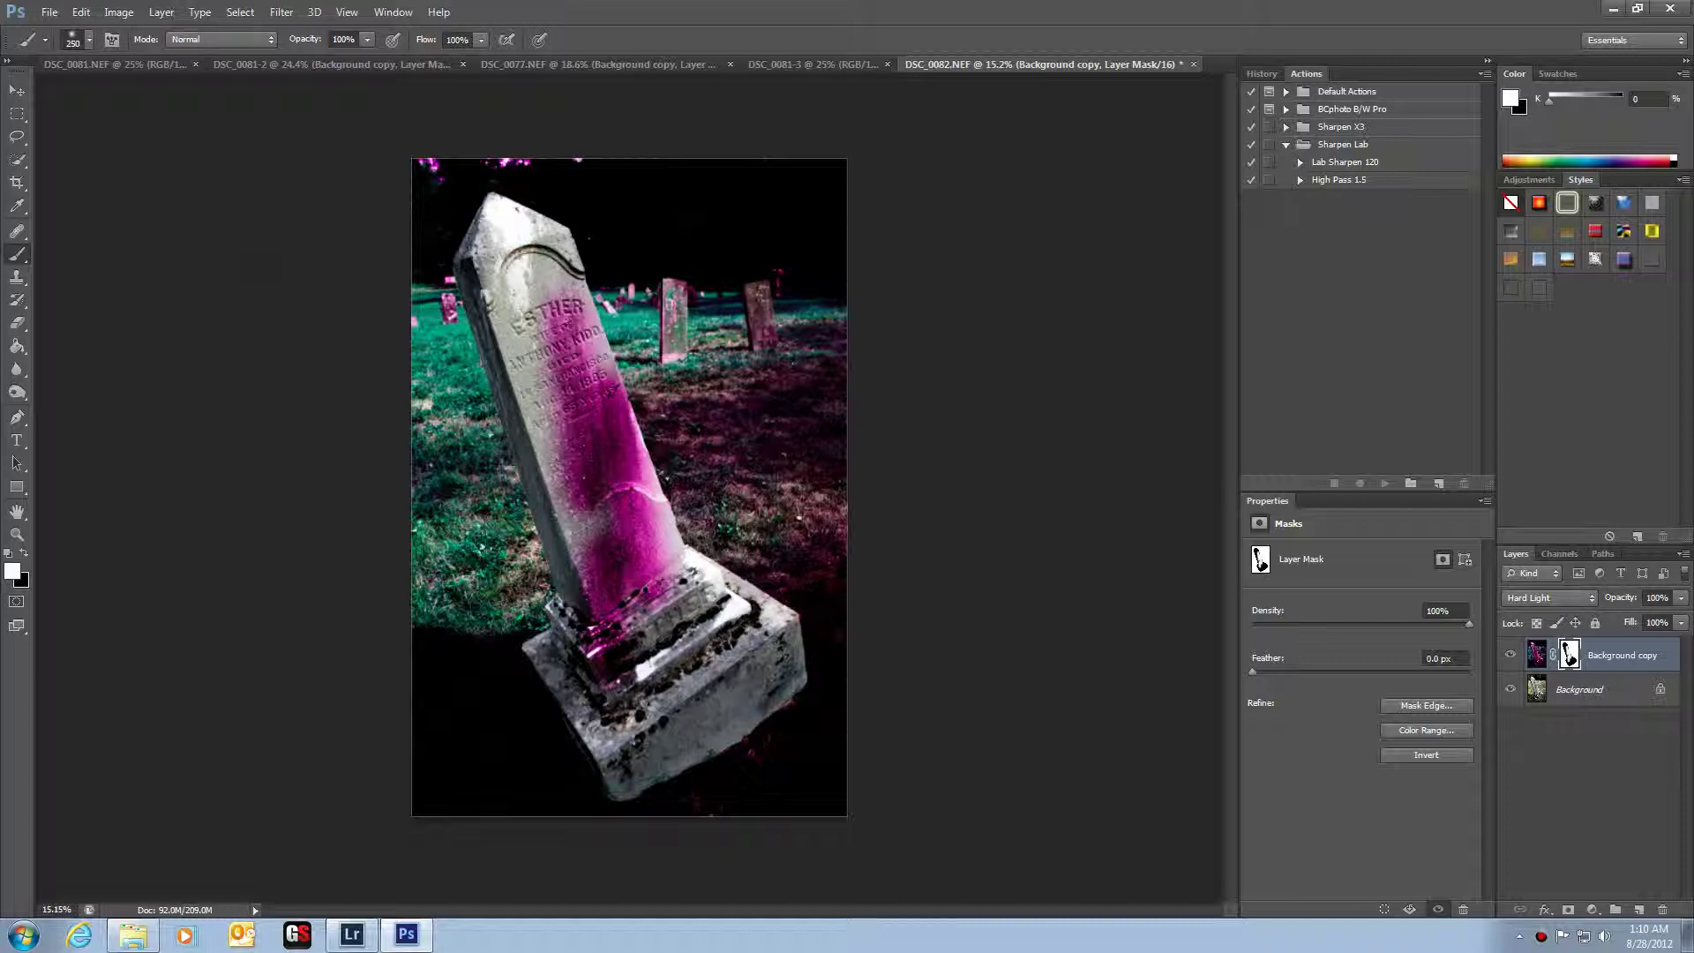
# - Paint black on the mask with a soft 300 px brush over the magenta streak to restore the main gravestone's natural color
pyautogui.click(89, 41)
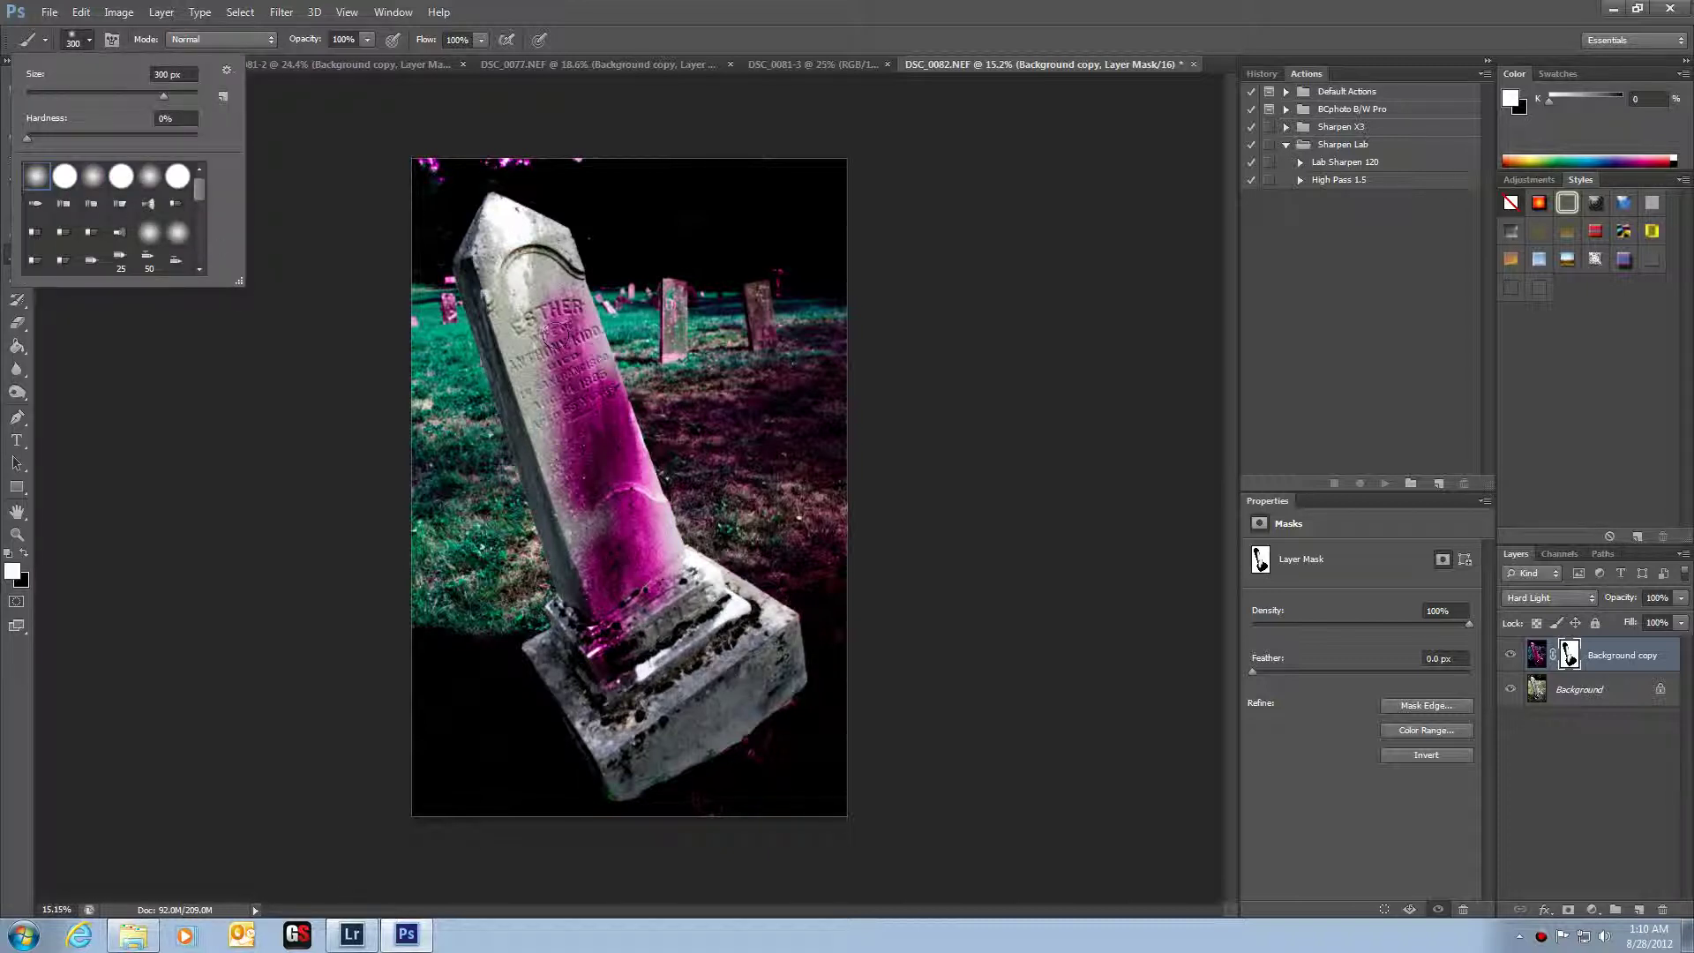
pyautogui.click(24, 553)
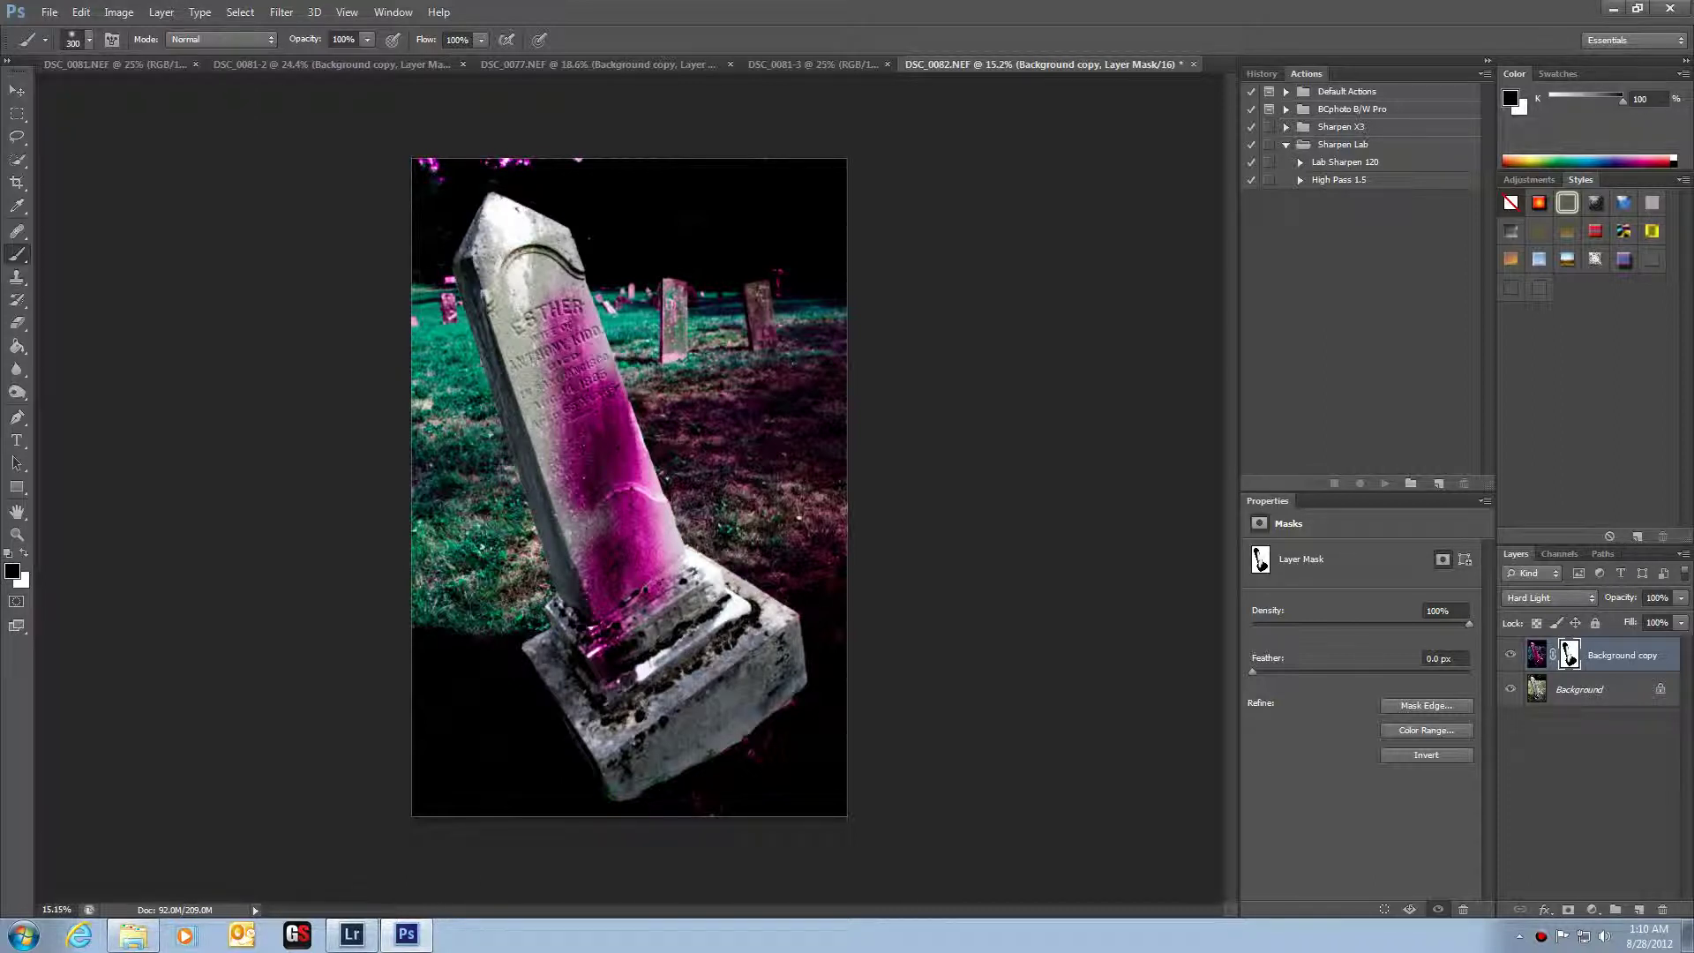
pyautogui.moveTo(572, 362)
pyautogui.mouseDown()
pyautogui.moveTo(578, 499)
pyautogui.moveTo(617, 560)
pyautogui.mouseUp()
pyautogui.moveTo(622, 464)
pyautogui.mouseDown()
pyautogui.moveTo(618, 630)
pyautogui.moveTo(641, 535)
pyautogui.moveTo(646, 600)
pyautogui.moveTo(595, 595)
pyautogui.moveTo(603, 675)
pyautogui.mouseUp()
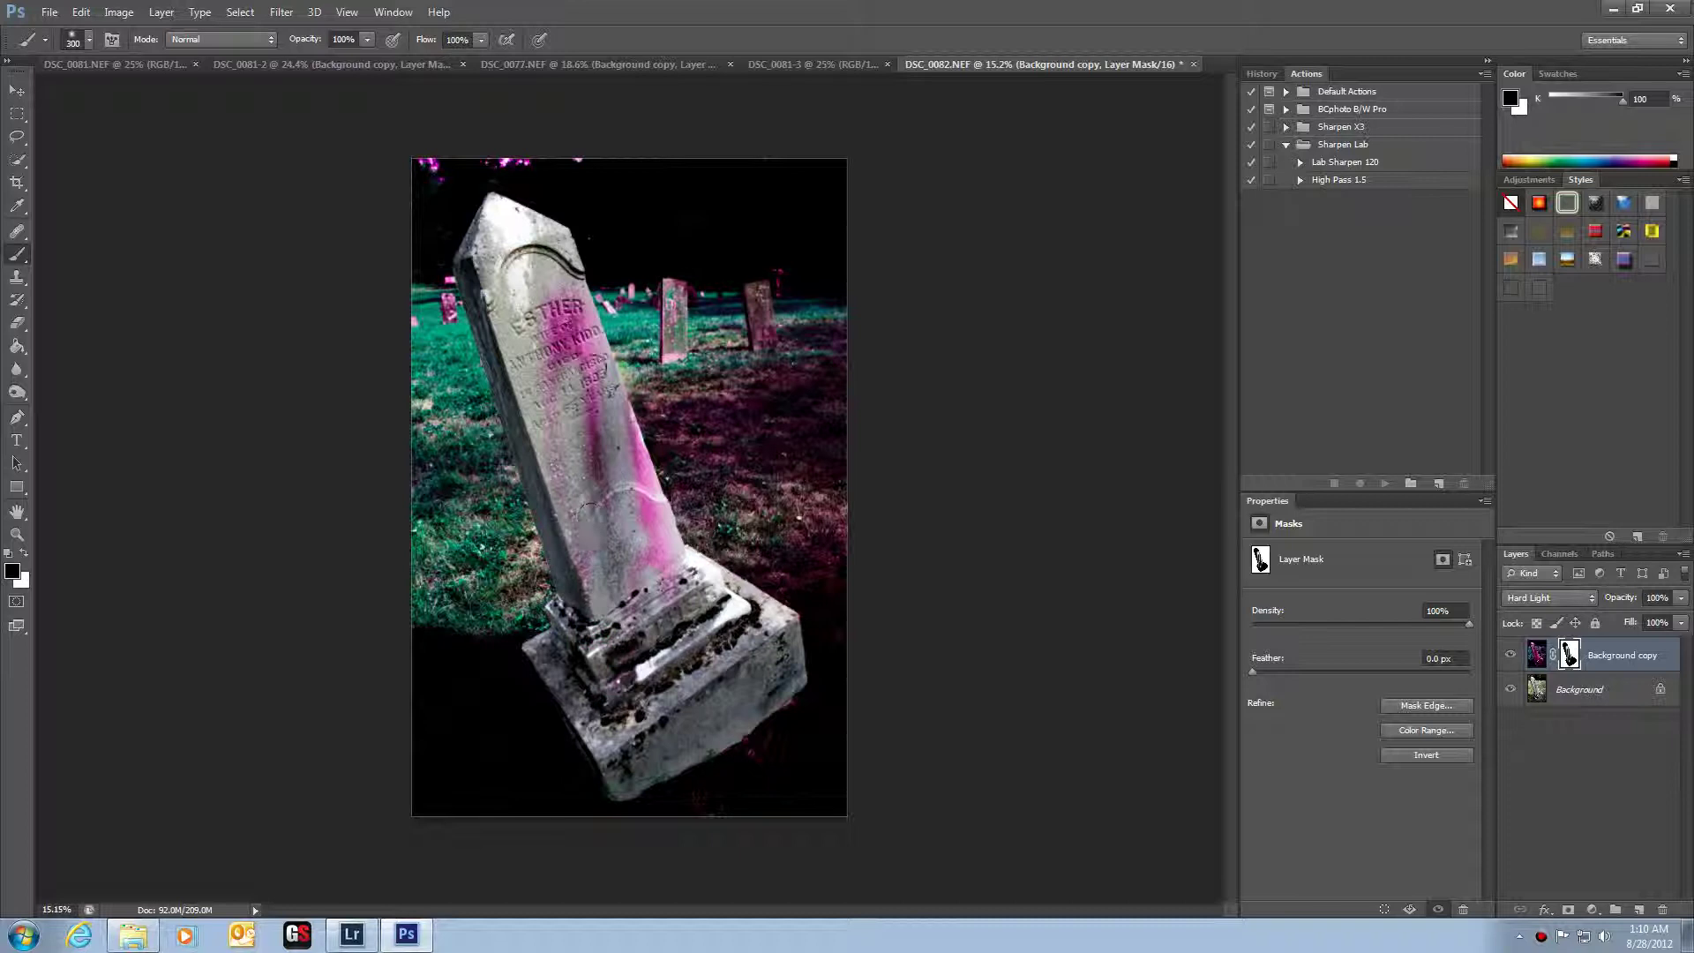
pyautogui.moveTo(590, 317)
pyautogui.mouseDown()
pyautogui.moveTo(574, 415)
pyautogui.moveTo(543, 300)
pyautogui.moveTo(591, 441)
pyautogui.moveTo(583, 318)
pyautogui.moveTo(617, 521)
pyautogui.moveTo(593, 424)
pyautogui.moveTo(670, 569)
pyautogui.moveTo(574, 474)
pyautogui.mouseUp()
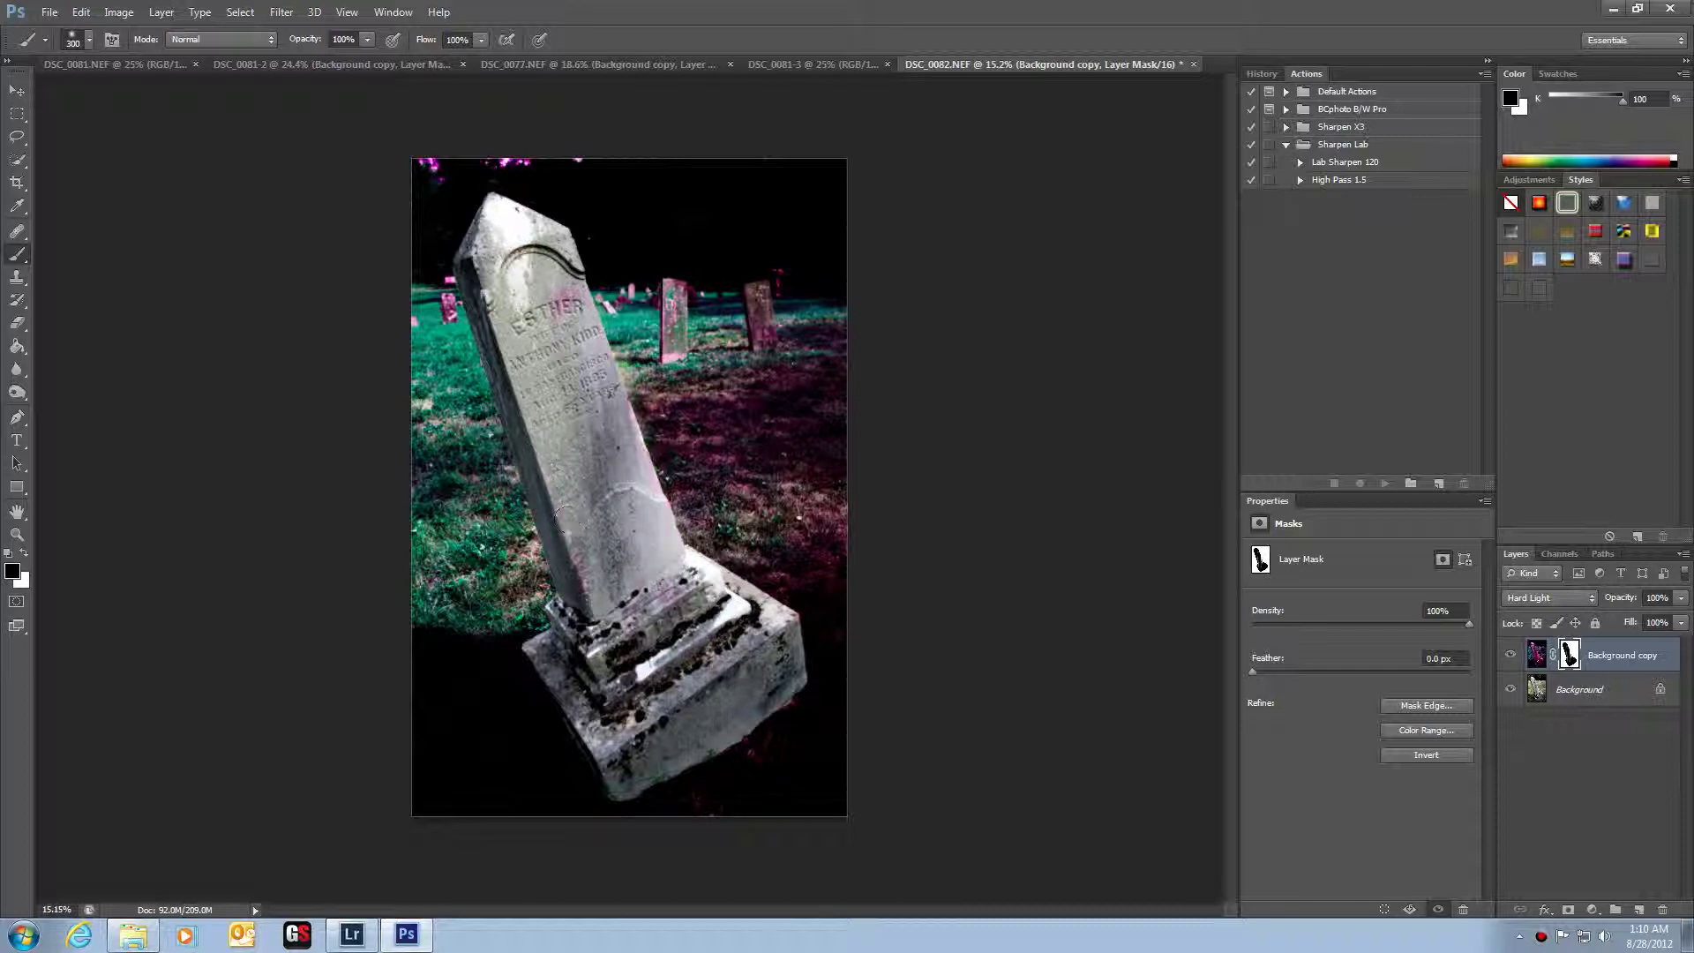
pyautogui.moveTo(567, 337)
pyautogui.mouseDown()
pyautogui.moveTo(557, 304)
pyautogui.moveTo(529, 331)
pyautogui.moveTo(555, 313)
pyautogui.mouseUp()
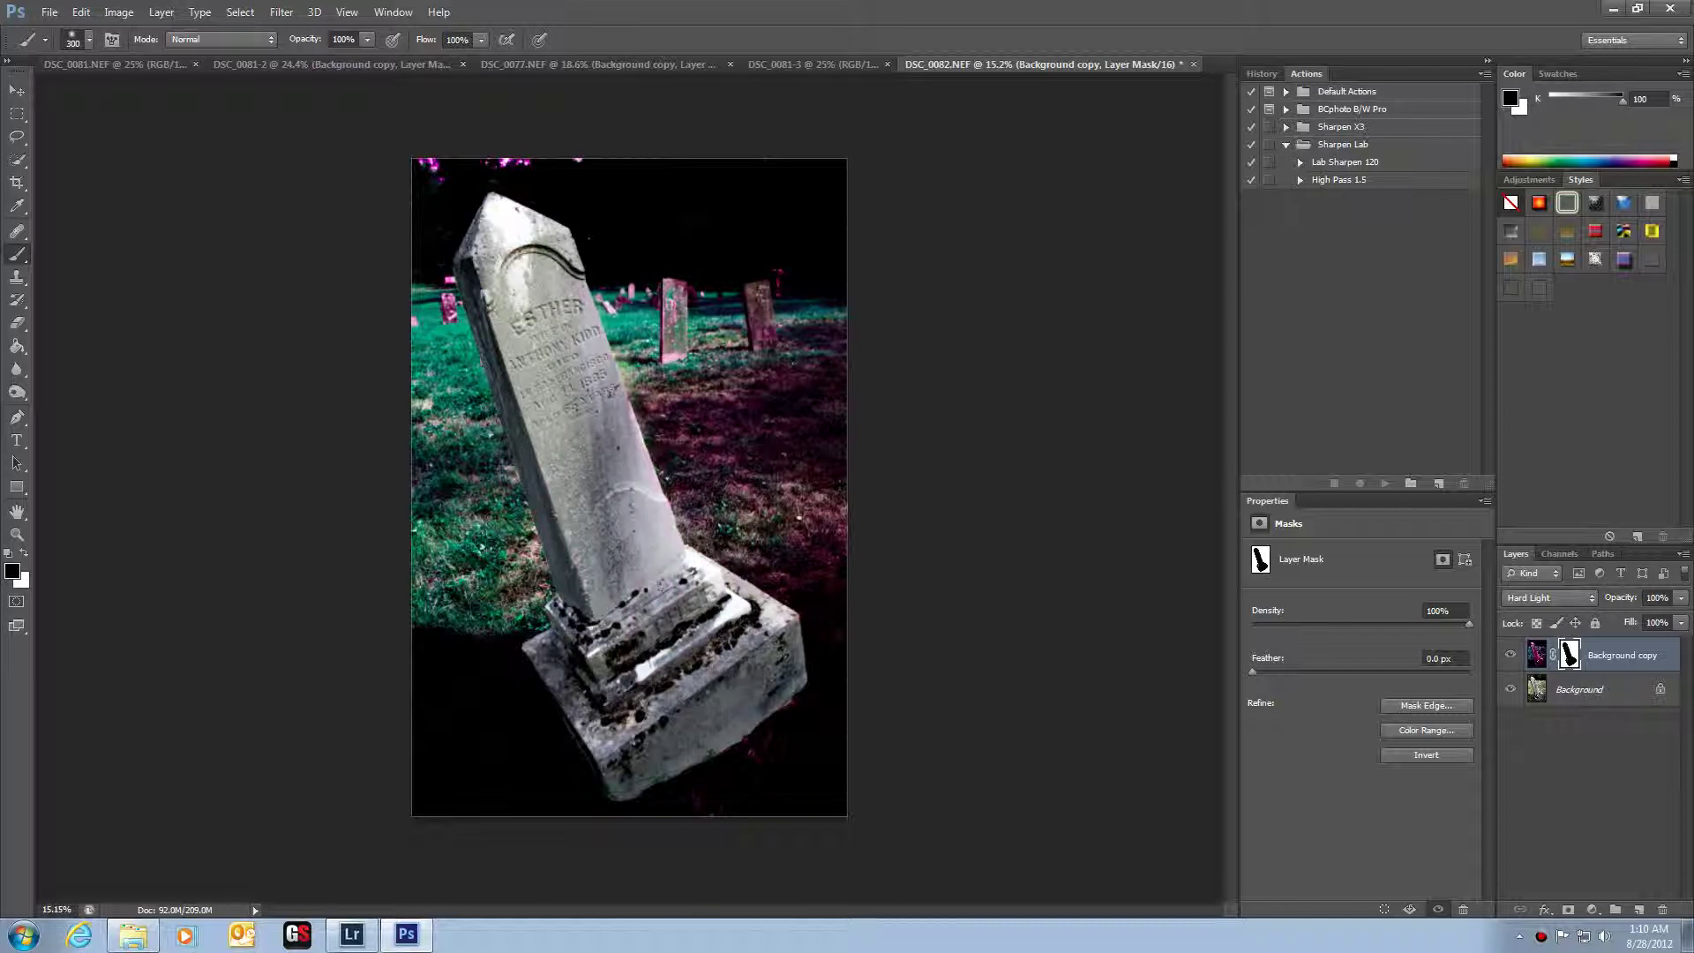
# - Choose another soft brush tip at 300 px and paint white on the mask down the main gravestone's inscribed face and across its base
pyautogui.click(89, 39)
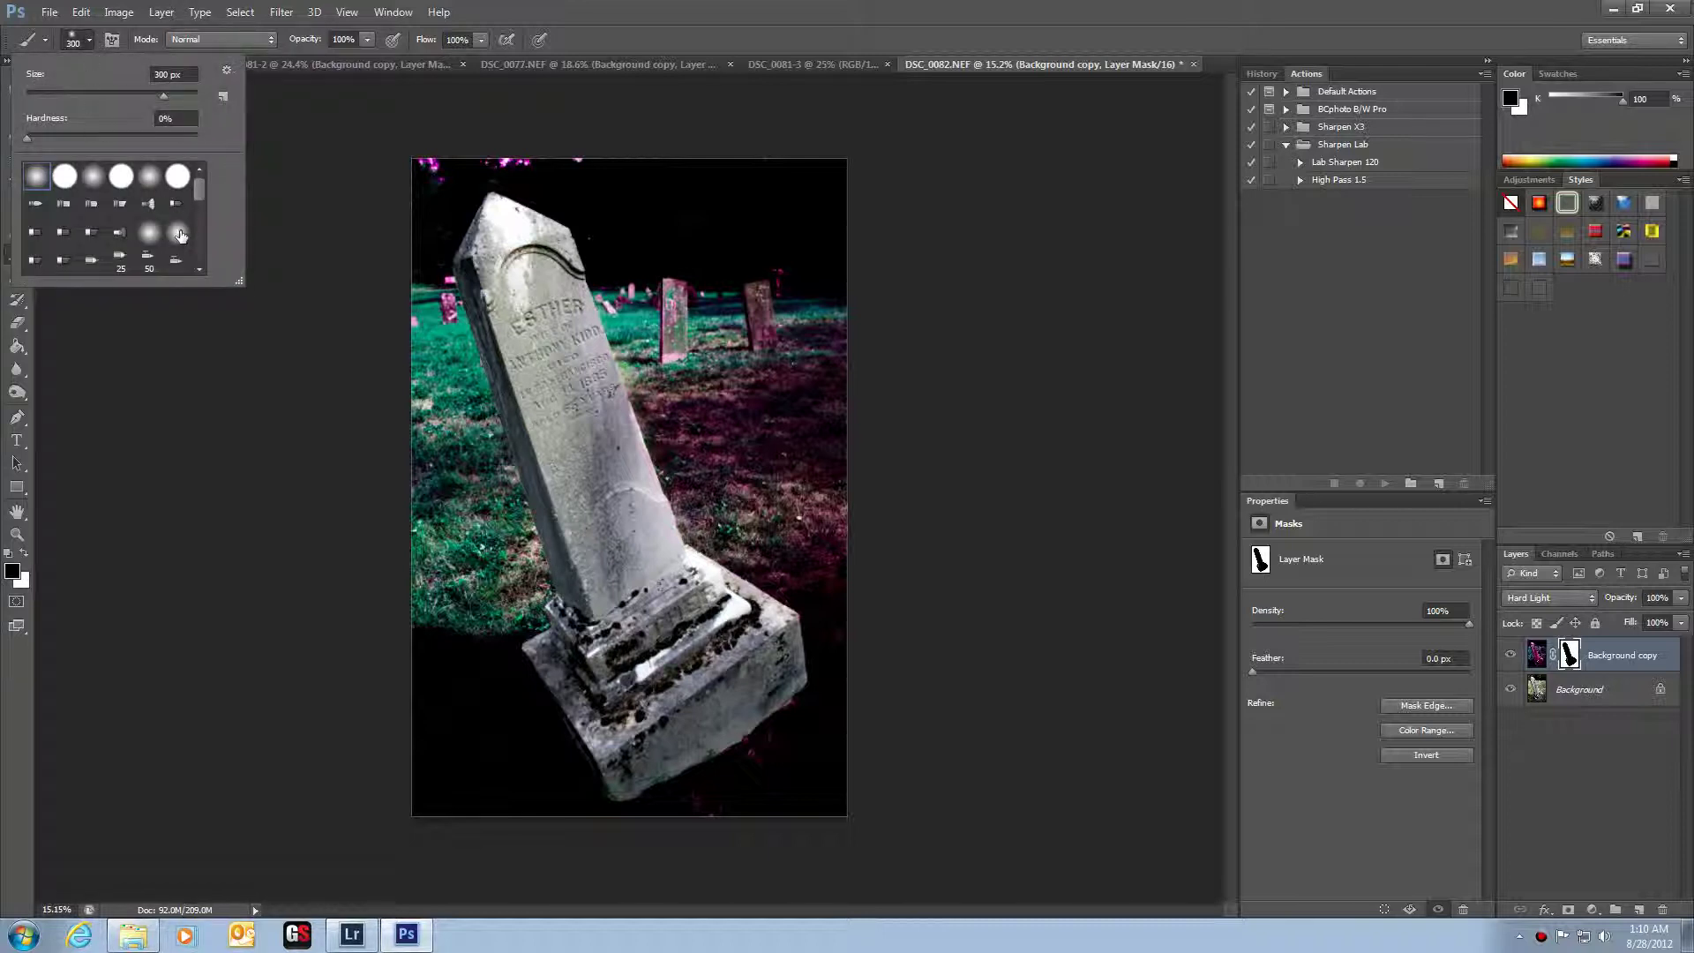
pyautogui.click(177, 231)
pyautogui.click(564, 340)
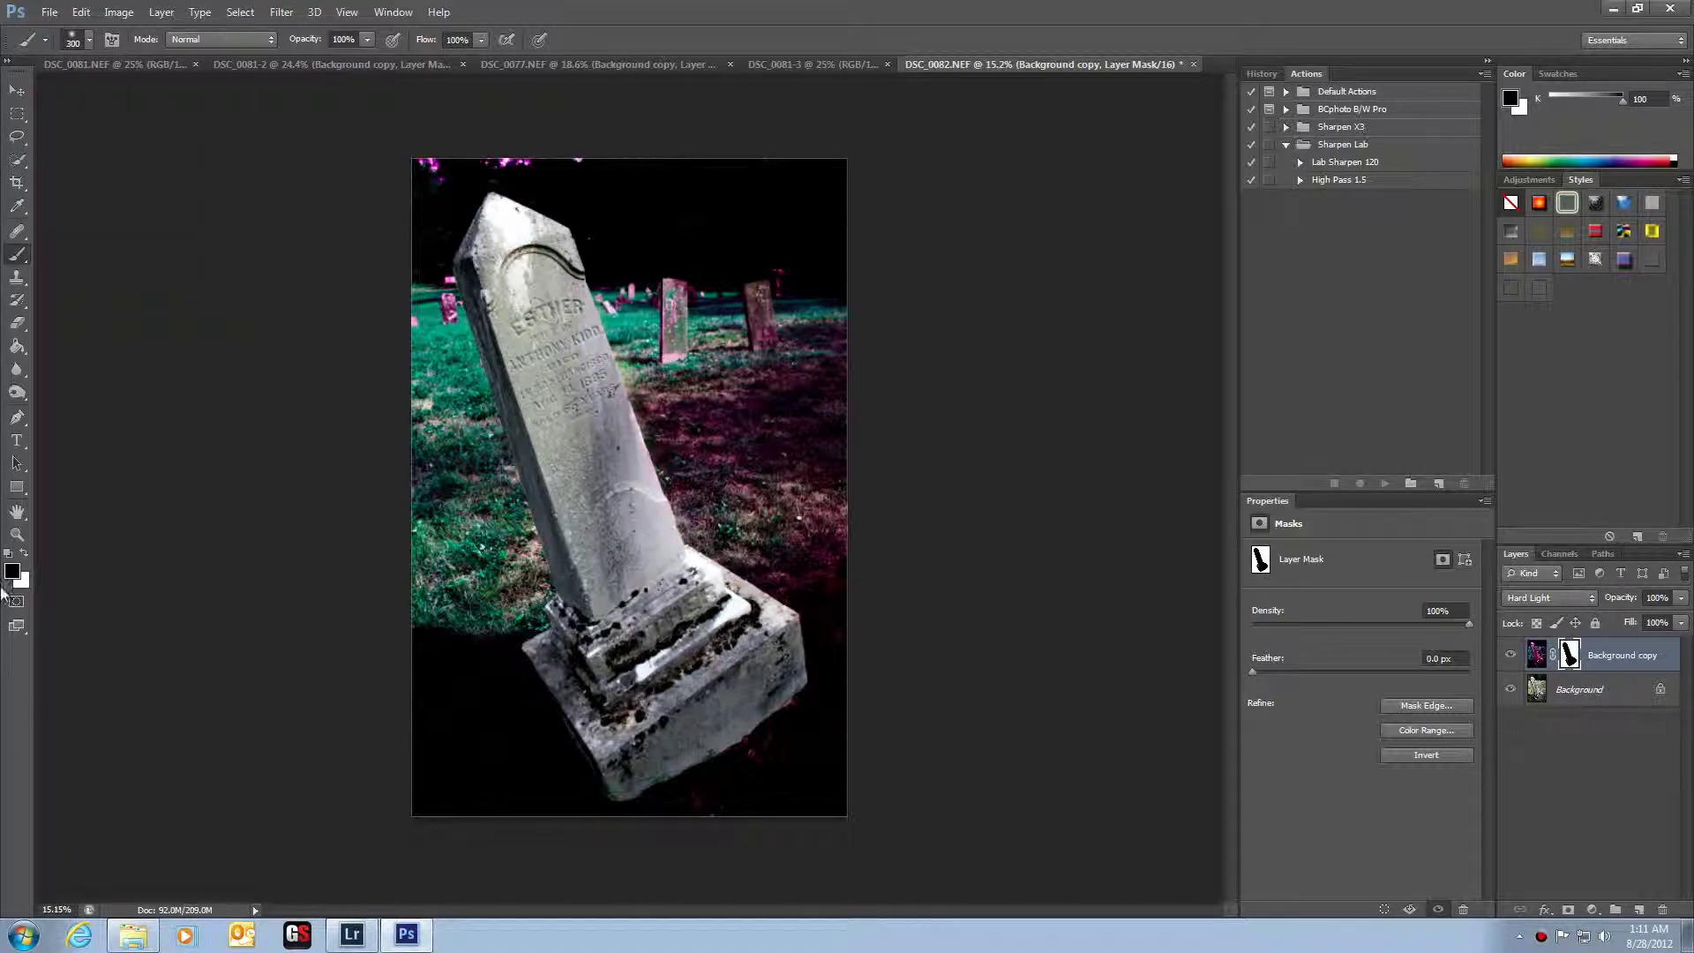
pyautogui.click(24, 556)
pyautogui.moveTo(554, 328); pyautogui.dragTo(578, 397)
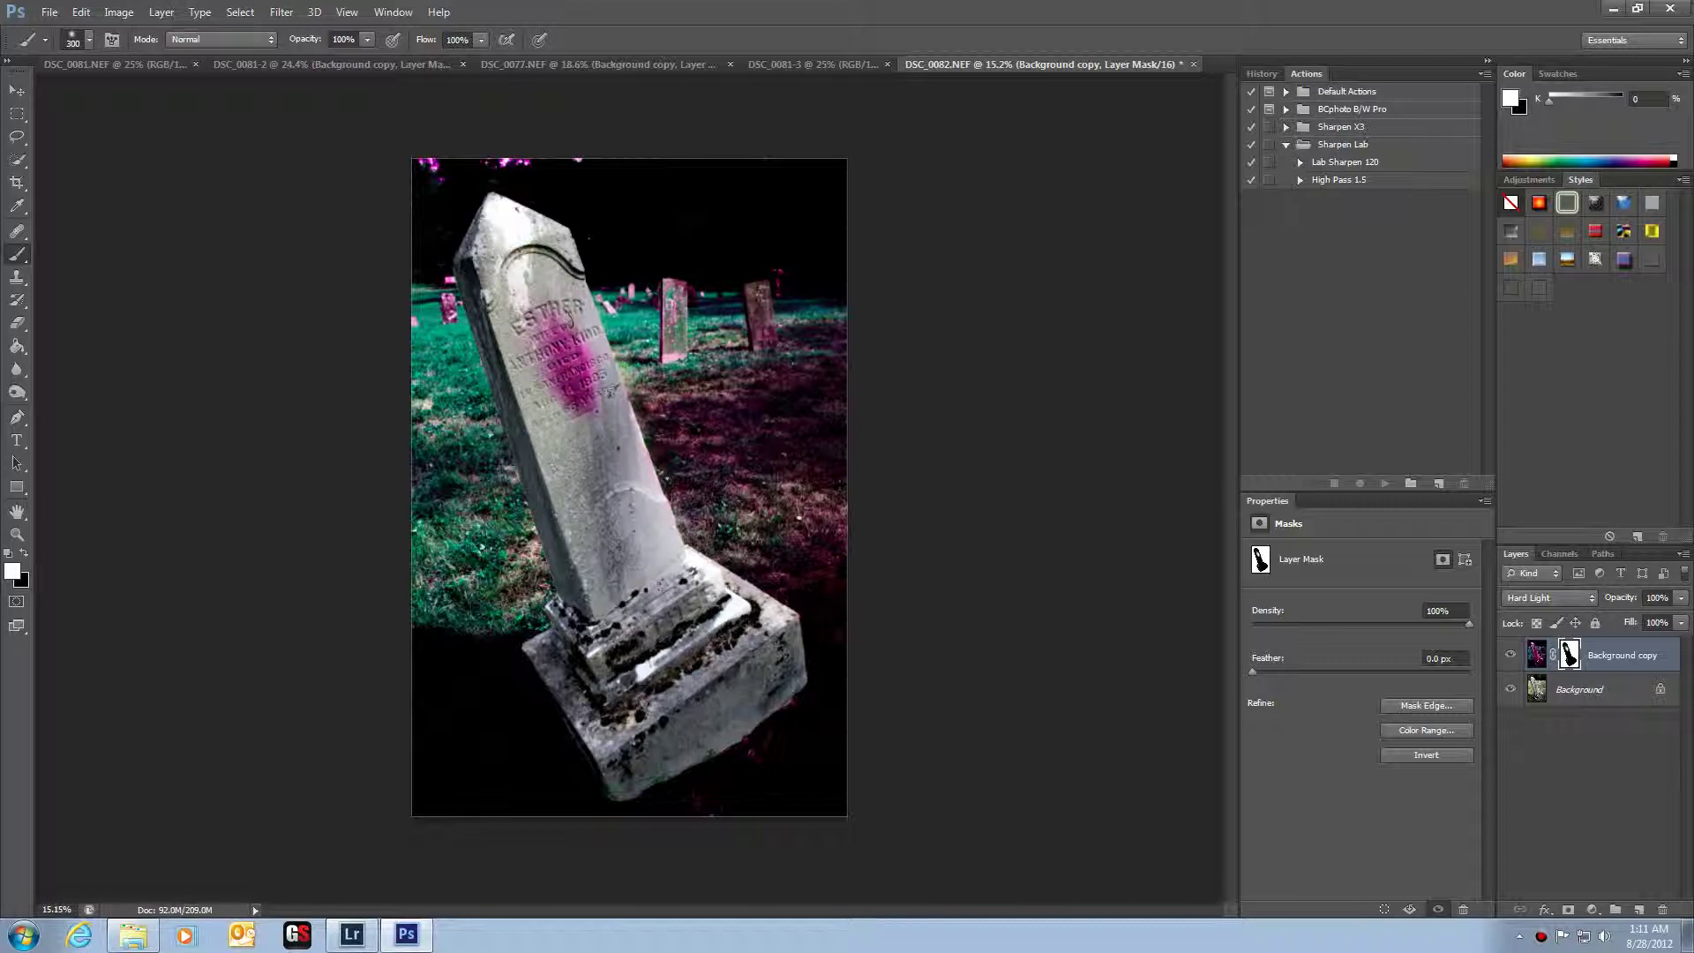
pyautogui.moveTo(557, 296); pyautogui.dragTo(582, 441)
pyautogui.moveTo(608, 381); pyautogui.dragTo(608, 626)
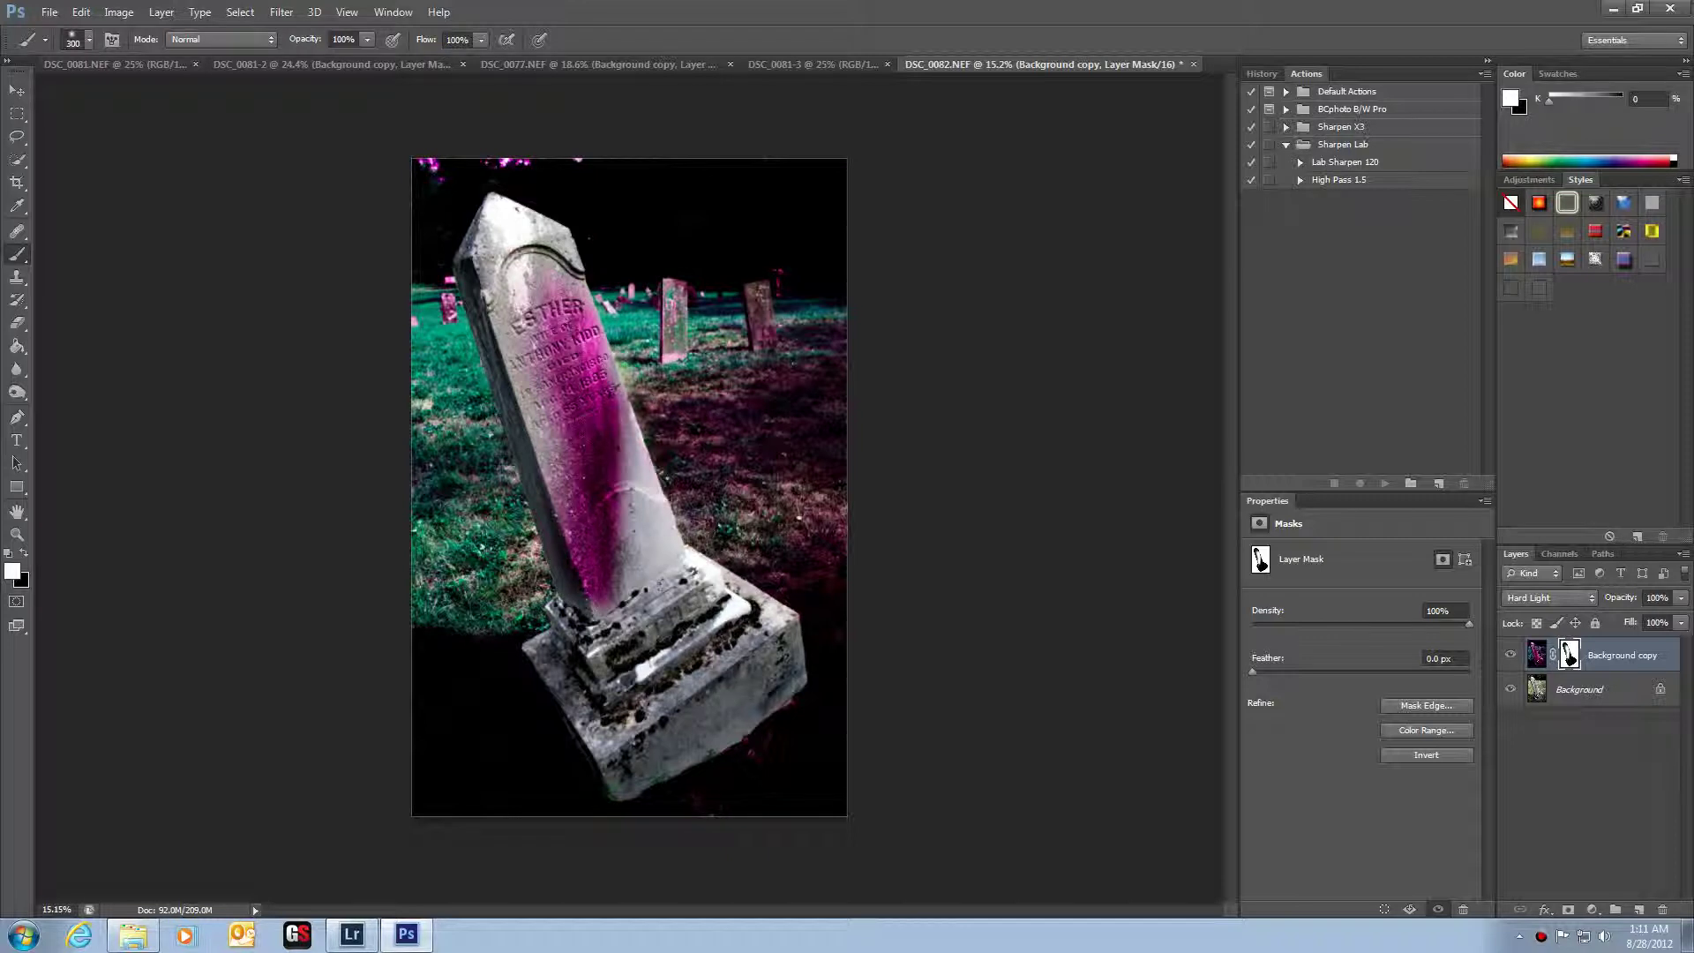
pyautogui.moveTo(677, 575)
pyautogui.mouseDown()
pyautogui.moveTo(666, 638)
pyautogui.moveTo(701, 680)
pyautogui.moveTo(674, 729)
pyautogui.mouseUp()
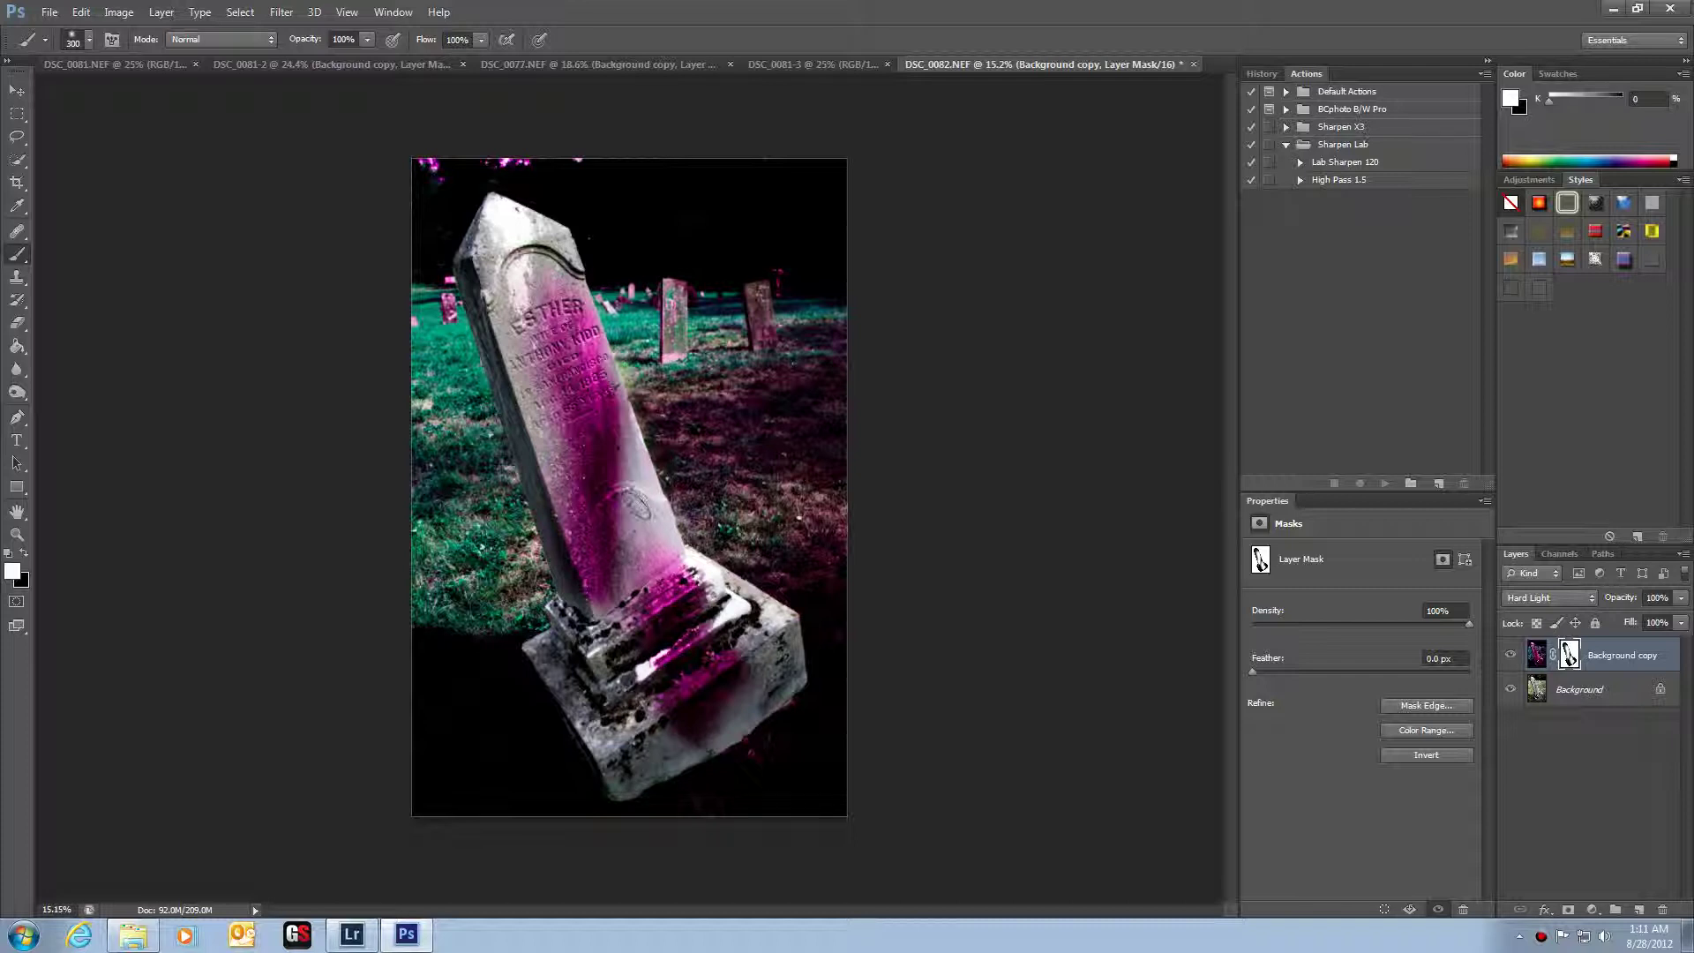
pyautogui.moveTo(627, 540)
pyautogui.mouseDown()
pyautogui.moveTo(642, 589)
pyautogui.moveTo(619, 605)
pyautogui.mouseUp()
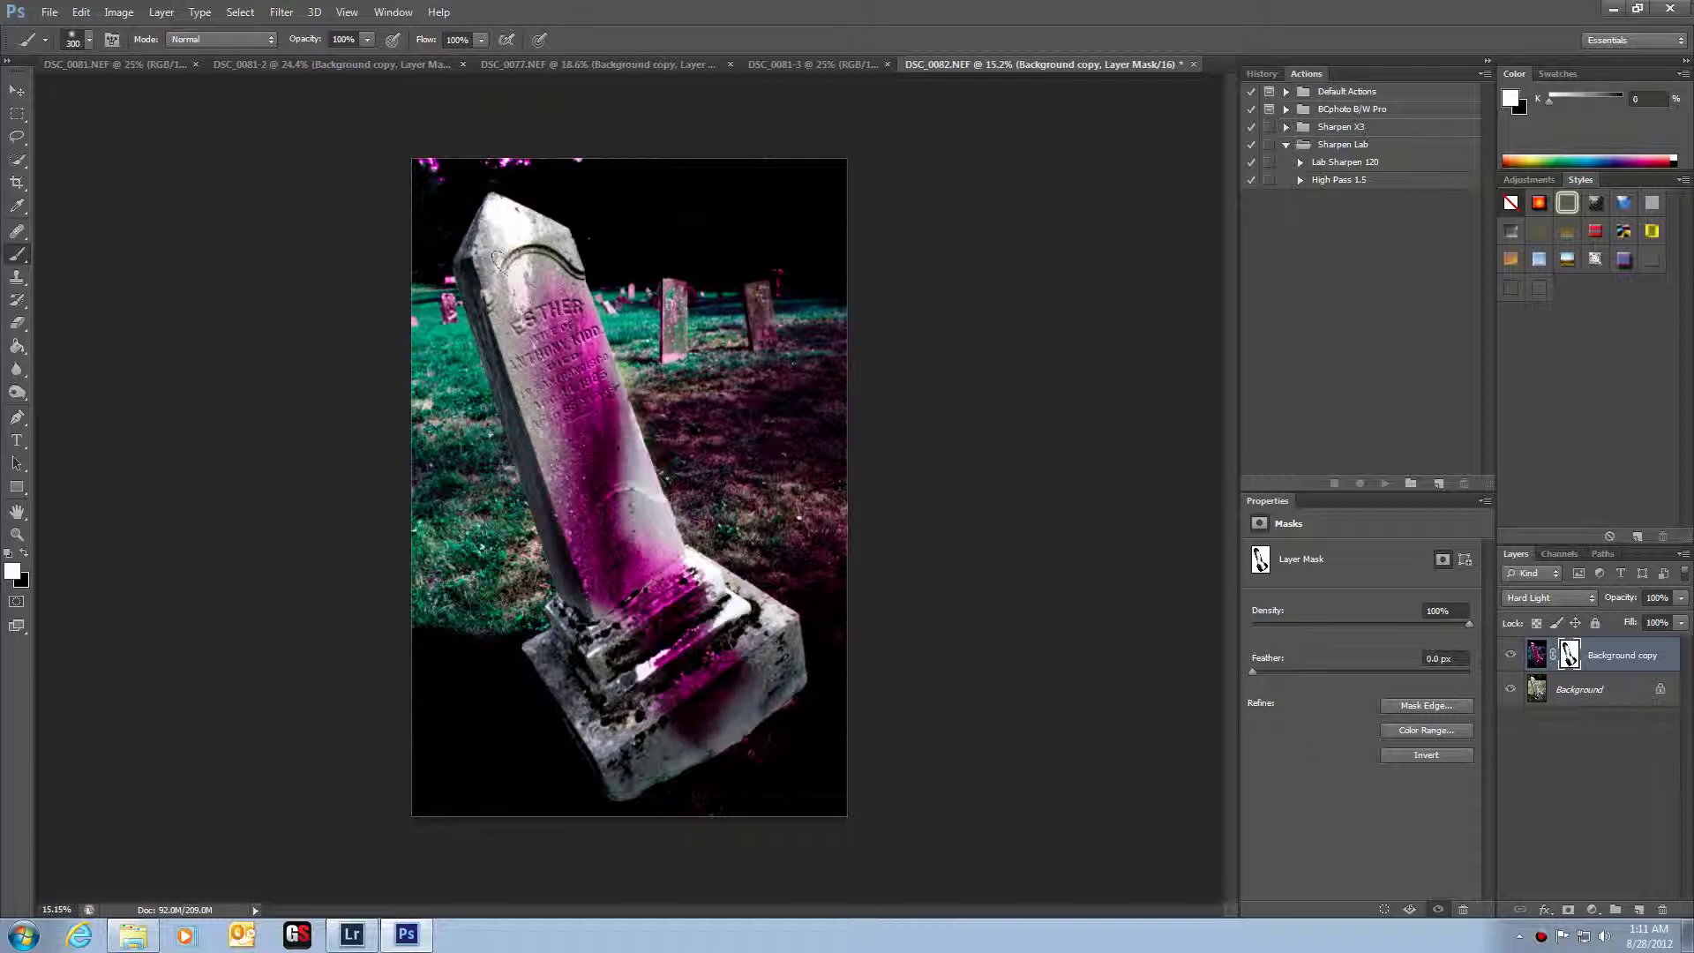
# - Switch to Lightroom to view the original gravestone photo, and return to Photoshop
pyautogui.click(118, 12)
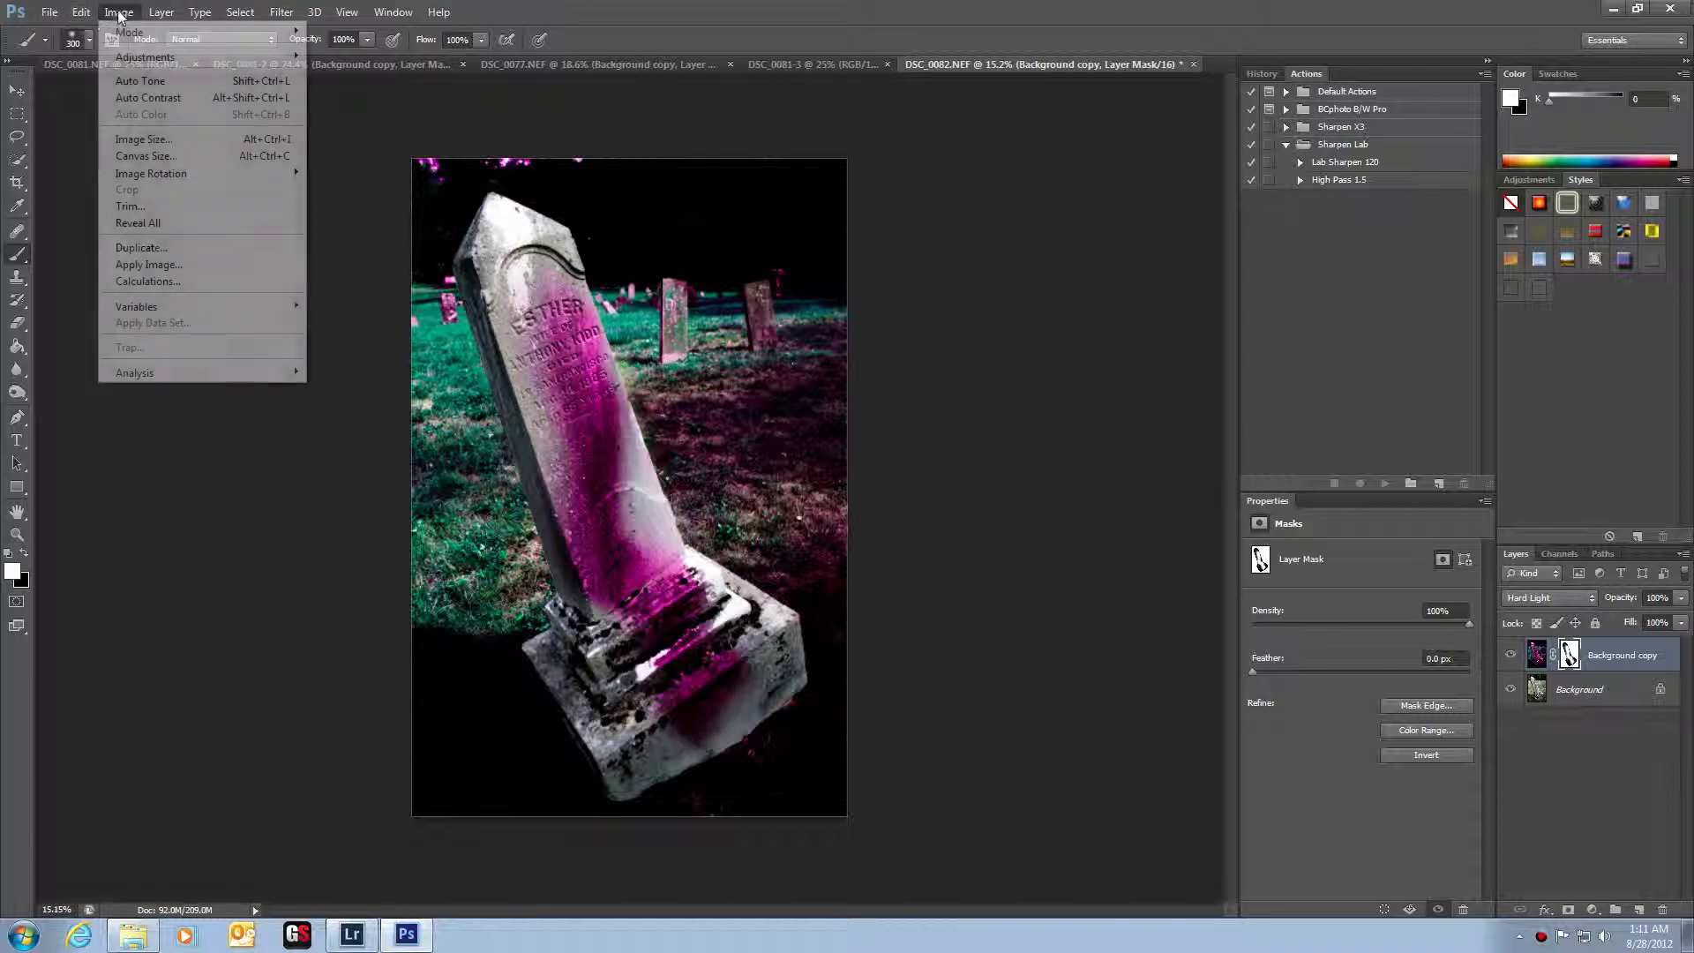
pyautogui.moveTo(146, 56)
pyautogui.click(231, 443)
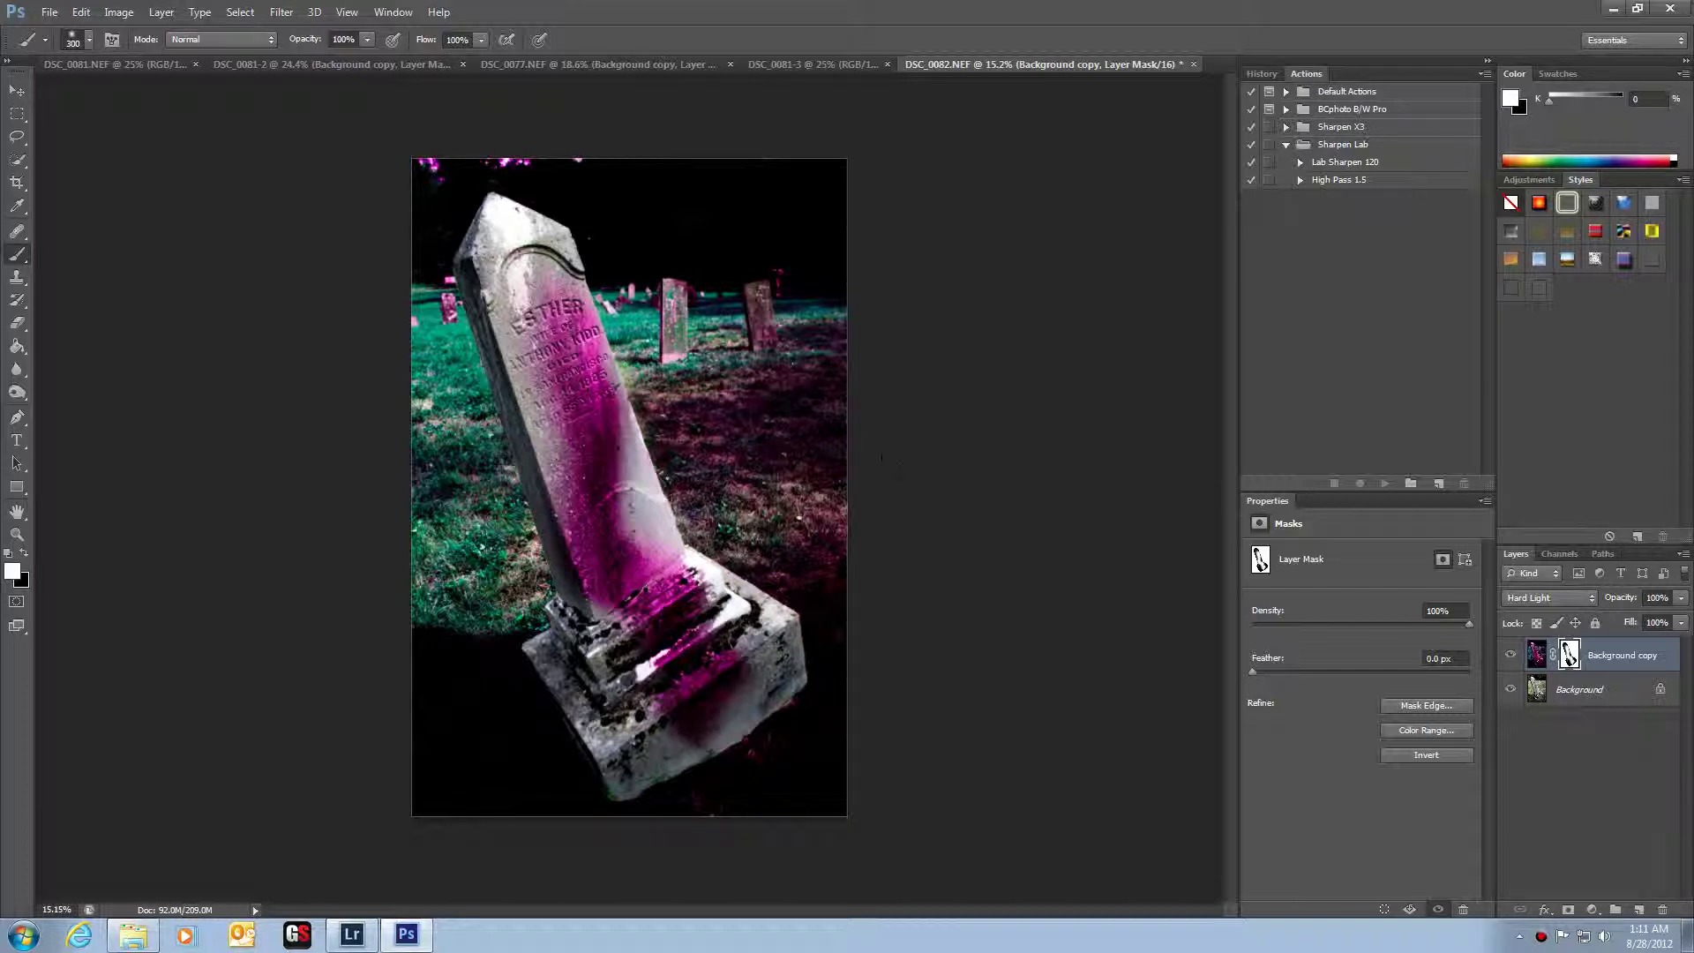
pyautogui.click(352, 934)
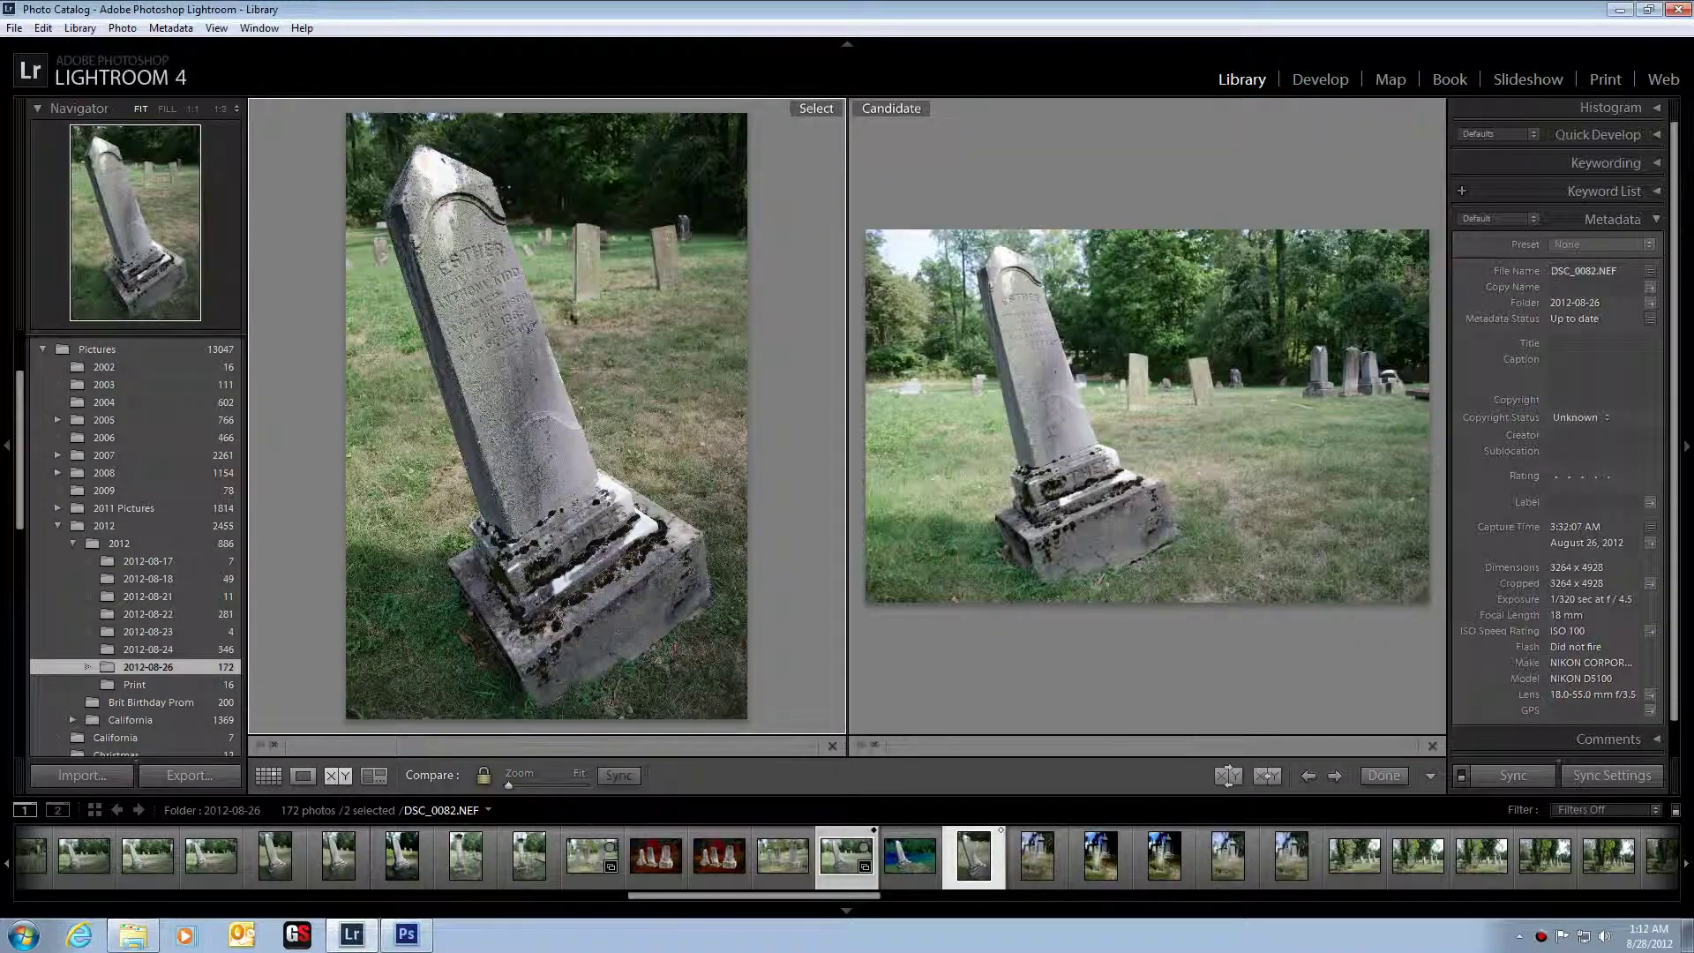
pyautogui.click(406, 933)
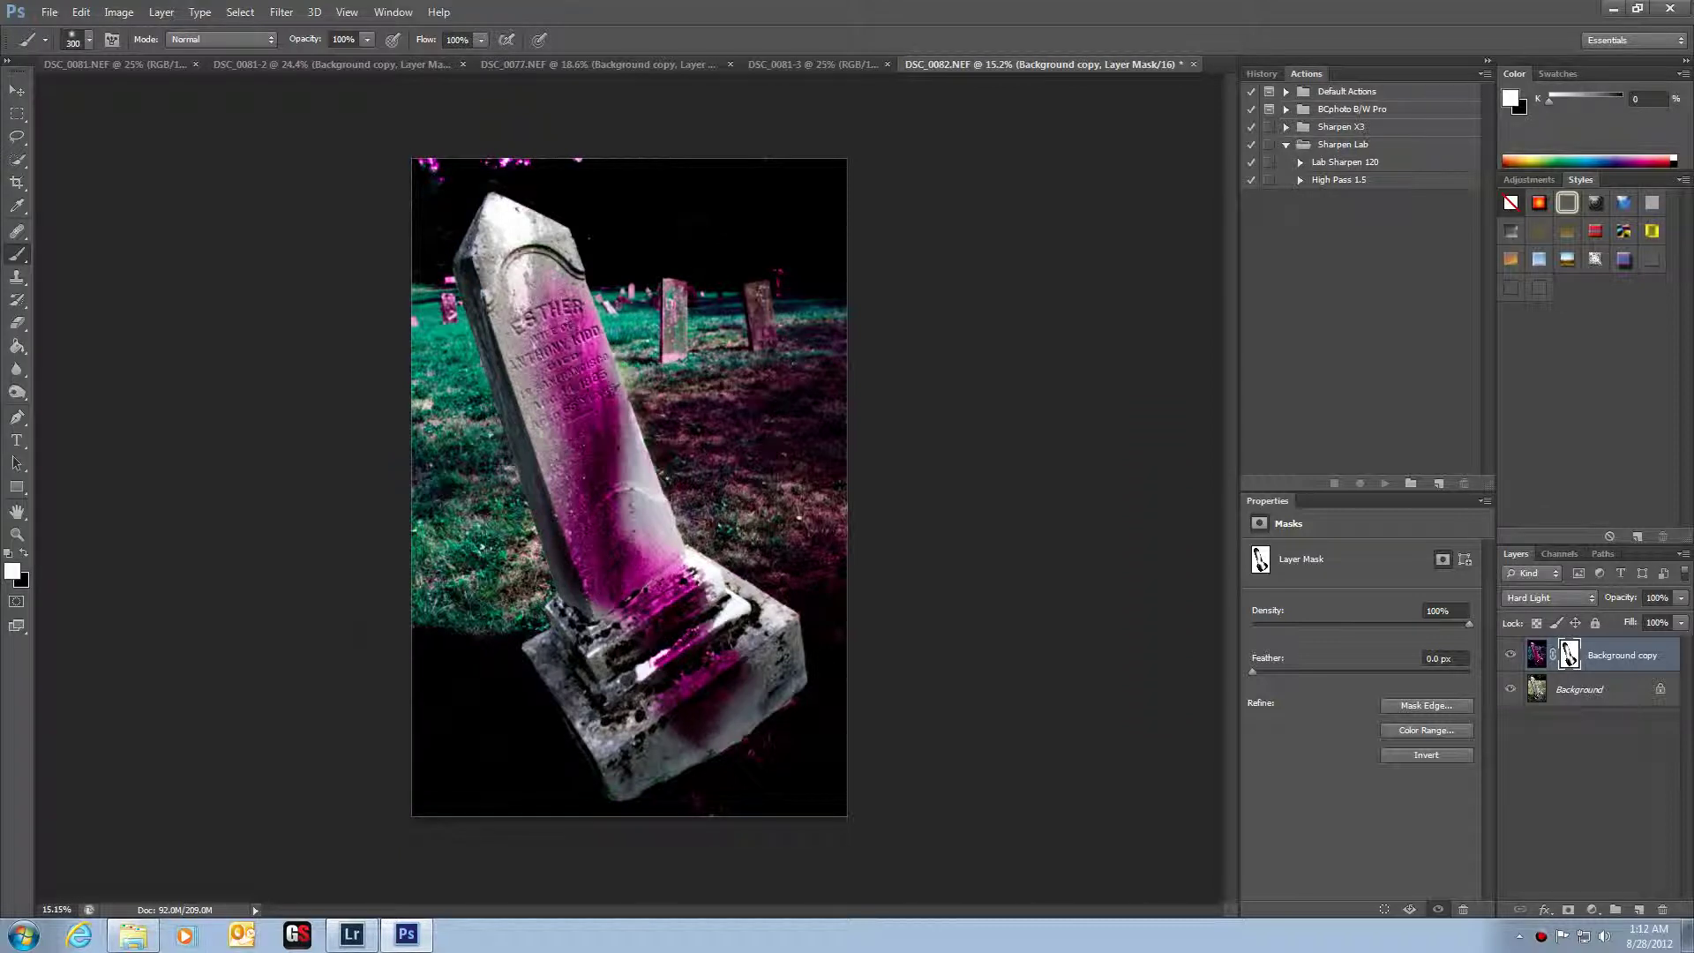
# - Choose a textured 36 px brush preset, resize it to 77 px, and paint black on the mask over the gravestone's magenta face
pyautogui.press('x')
pyautogui.click(90, 40)
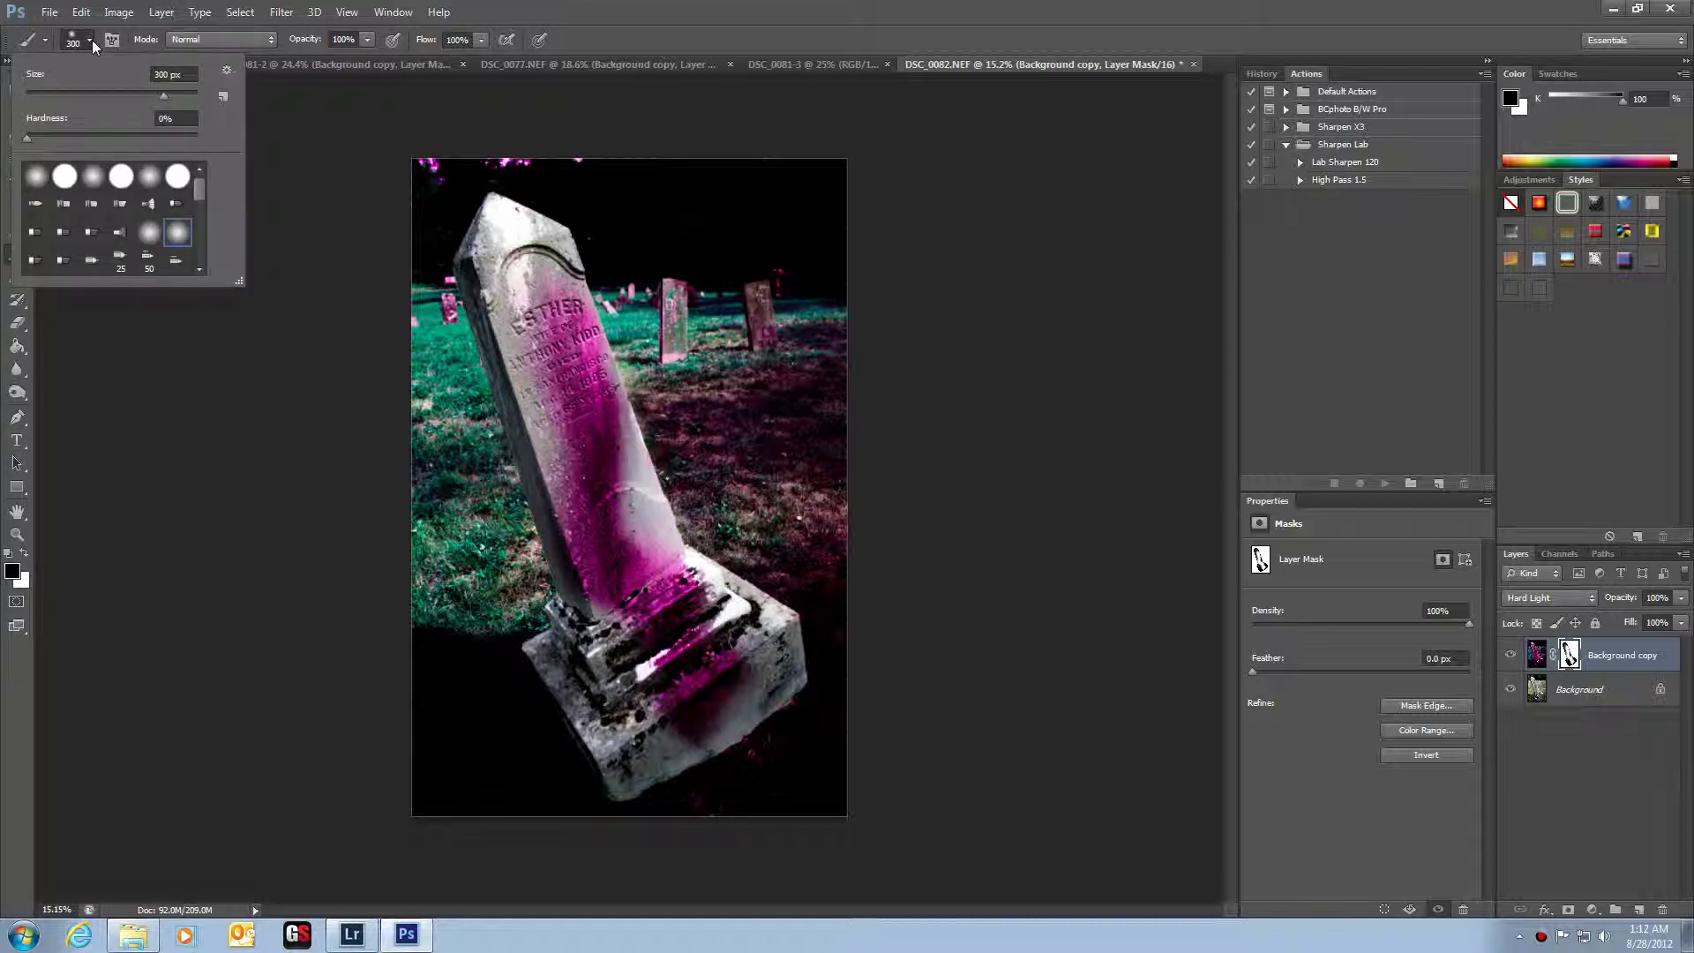
pyautogui.moveTo(198, 187); pyautogui.dragTo(202, 238)
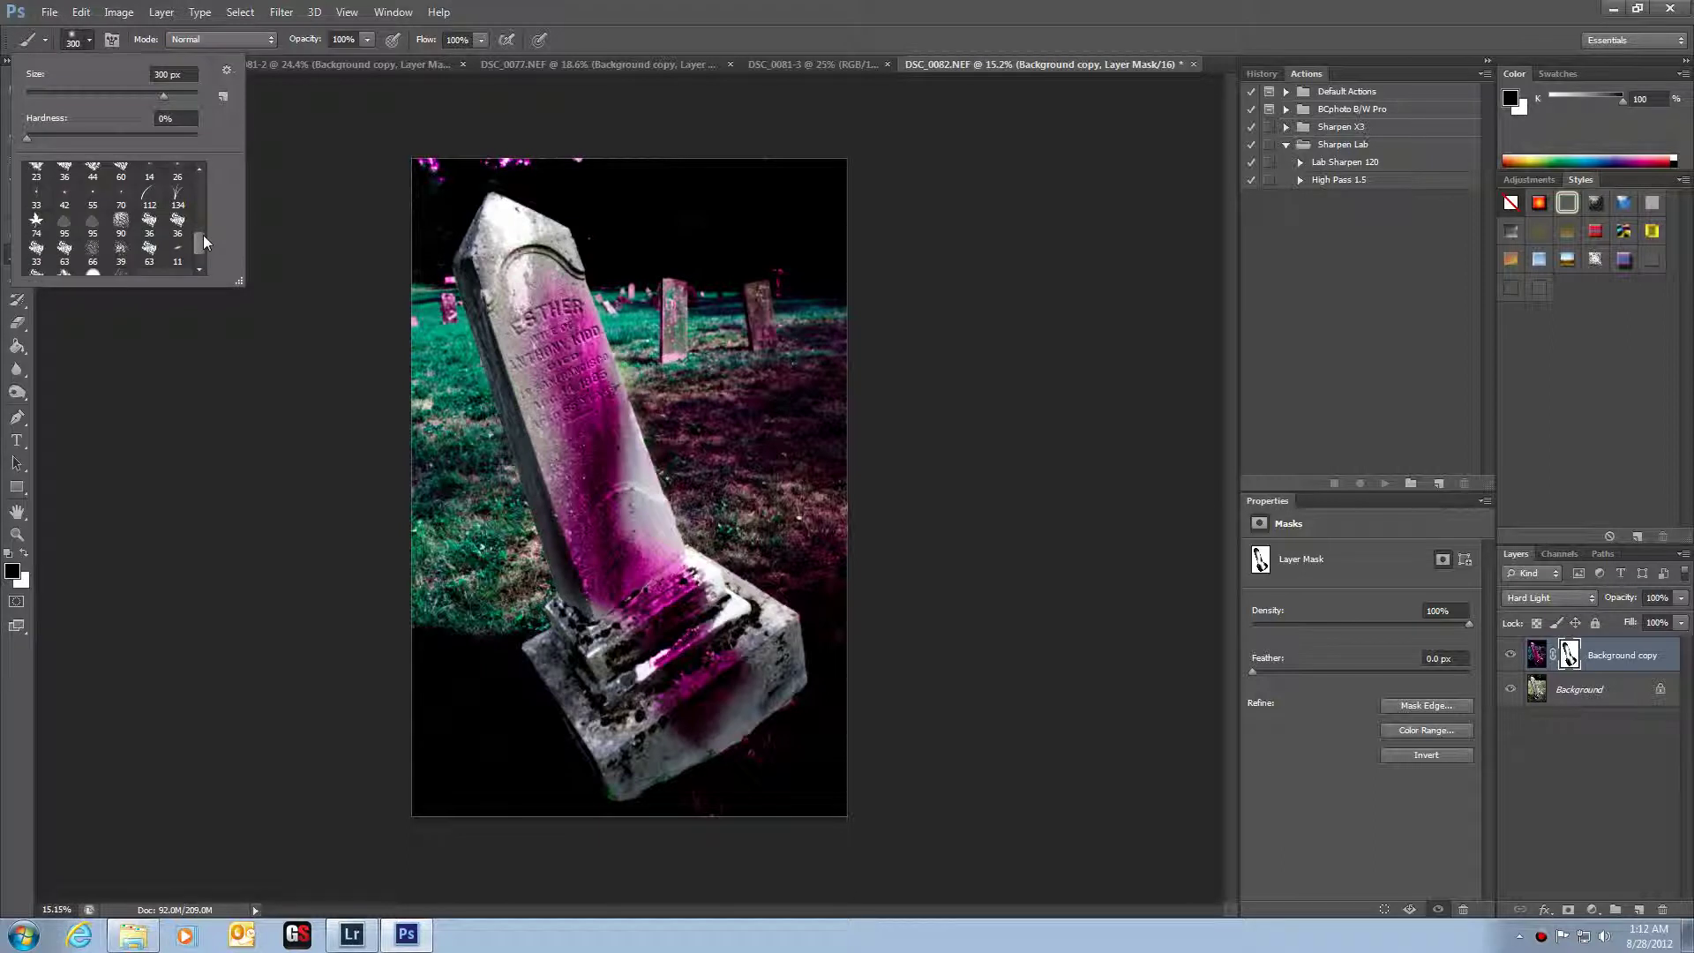
pyautogui.click(177, 221)
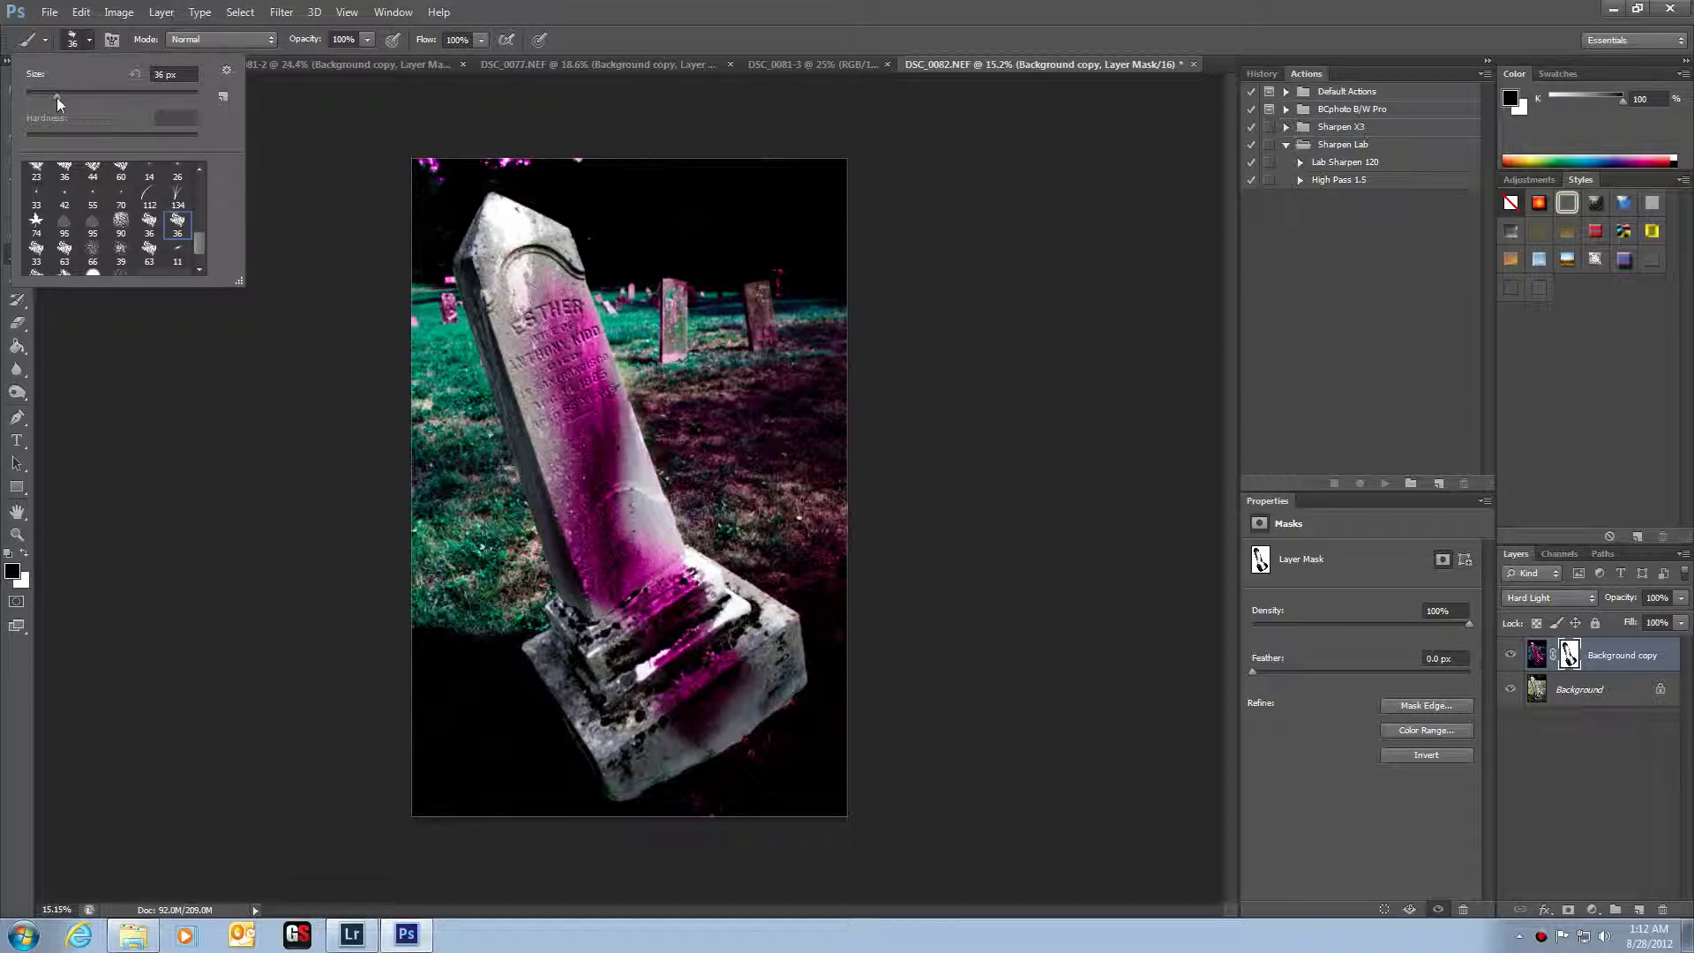
pyautogui.moveTo(58, 96); pyautogui.dragTo(91, 101)
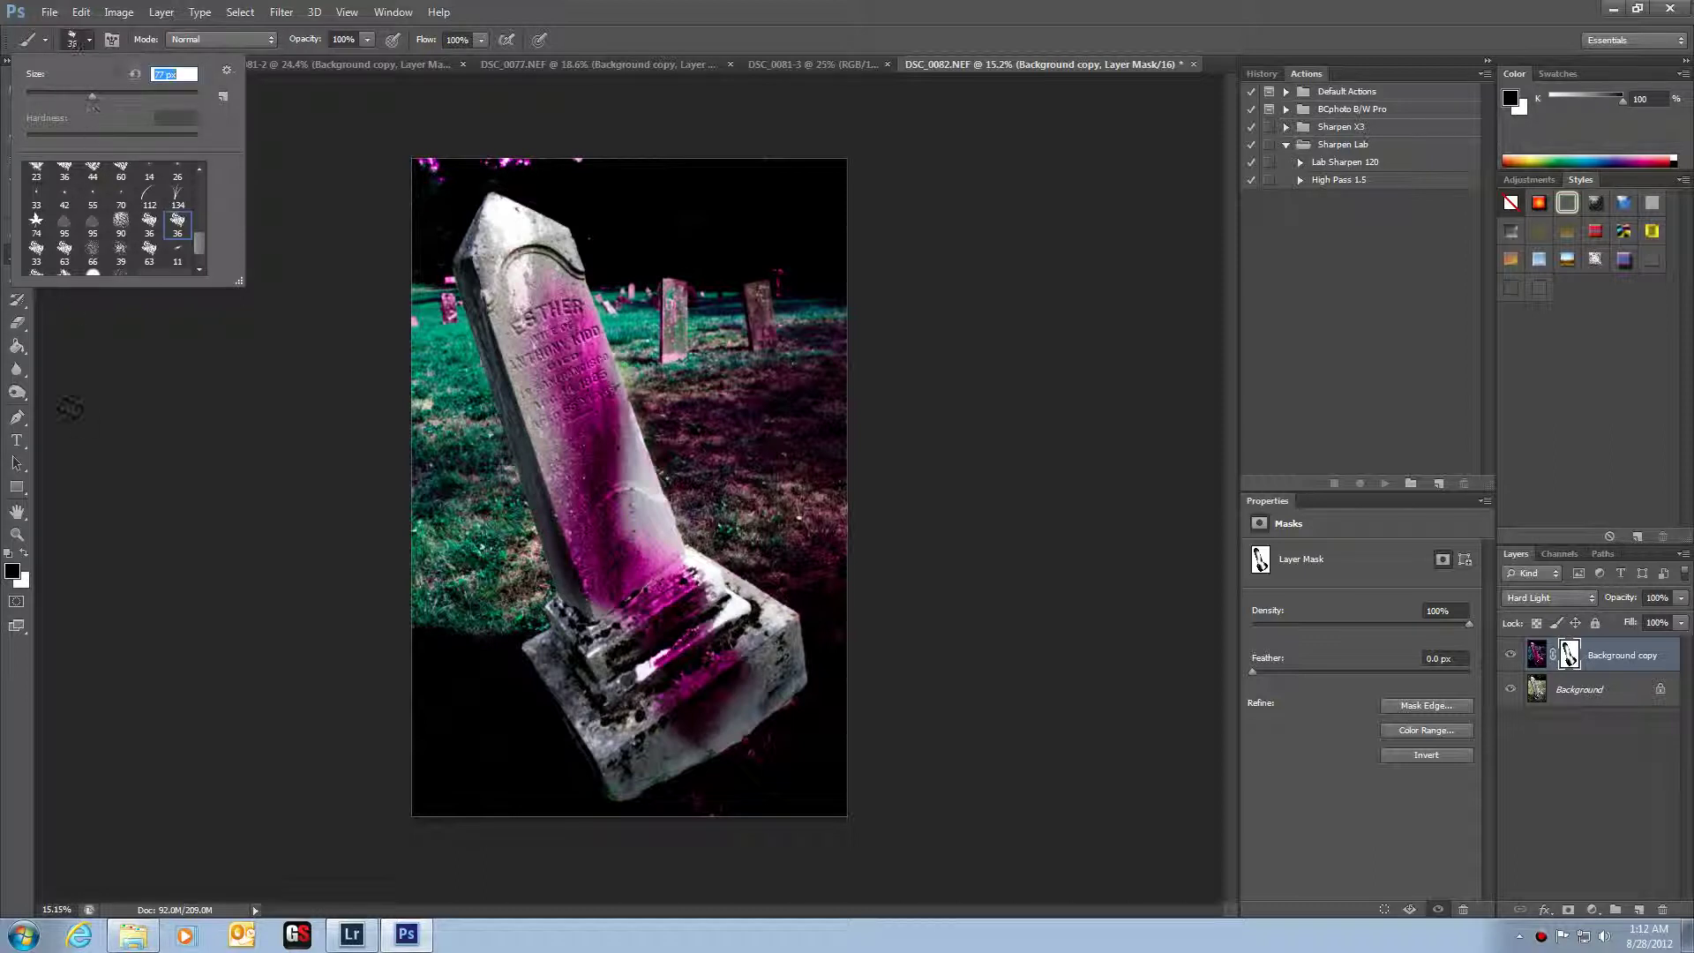
pyautogui.click(106, 435)
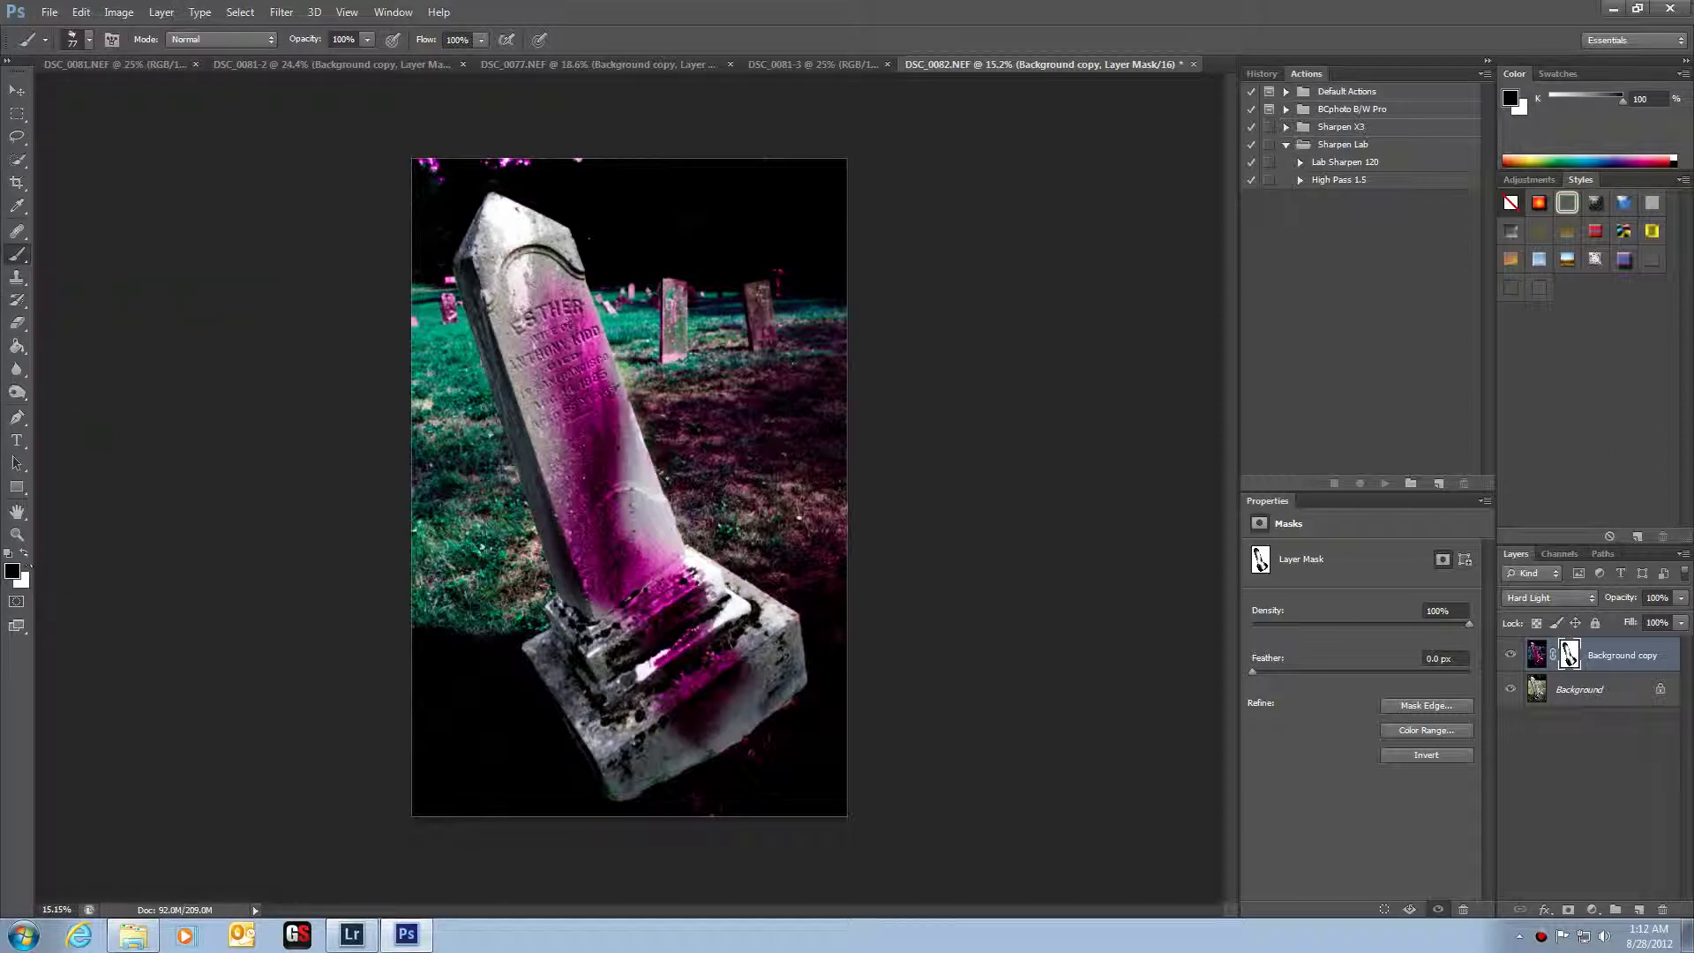
pyautogui.moveTo(594, 371)
pyautogui.mouseDown()
pyautogui.moveTo(574, 472)
pyautogui.moveTo(573, 448)
pyautogui.mouseUp()
# - Enlarge the brush to 250 px and switch its textured tip to a soft round one
pyautogui.press(']')
pyautogui.press(']')
pyautogui.press(']')
pyautogui.press(']')
pyautogui.press(']')
pyautogui.press(']')
pyautogui.press(']')
pyautogui.click(89, 40)
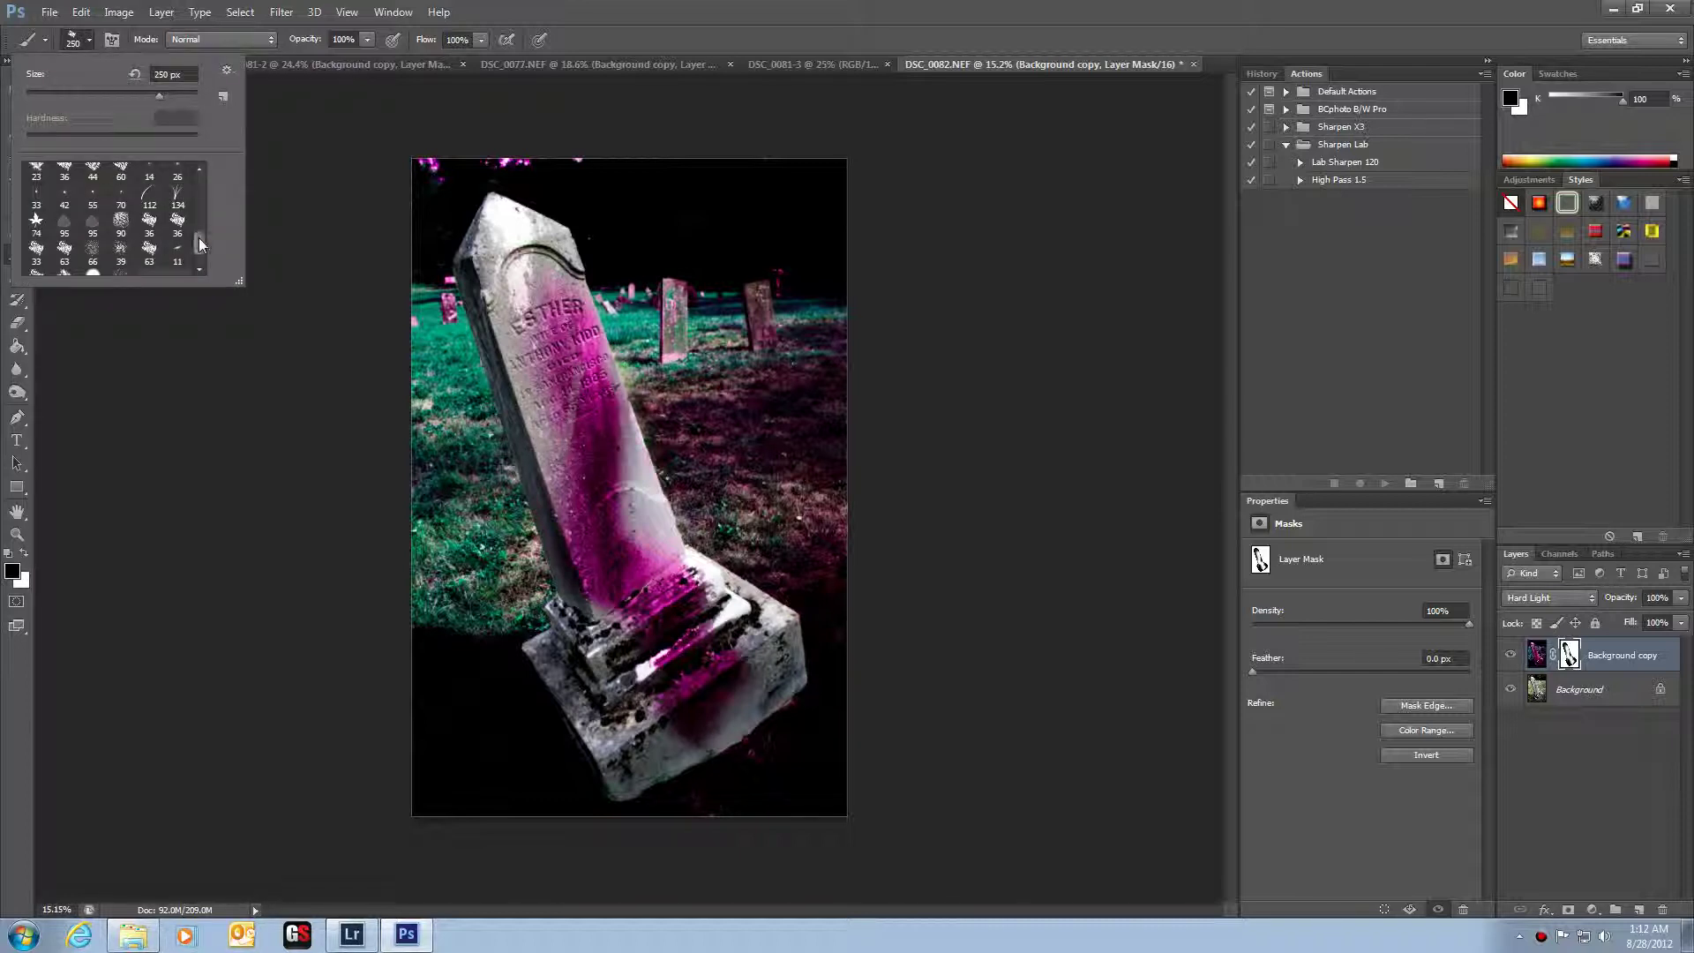
pyautogui.moveTo(198, 236); pyautogui.dragTo(199, 194)
pyautogui.scroll(1, 198, 194)
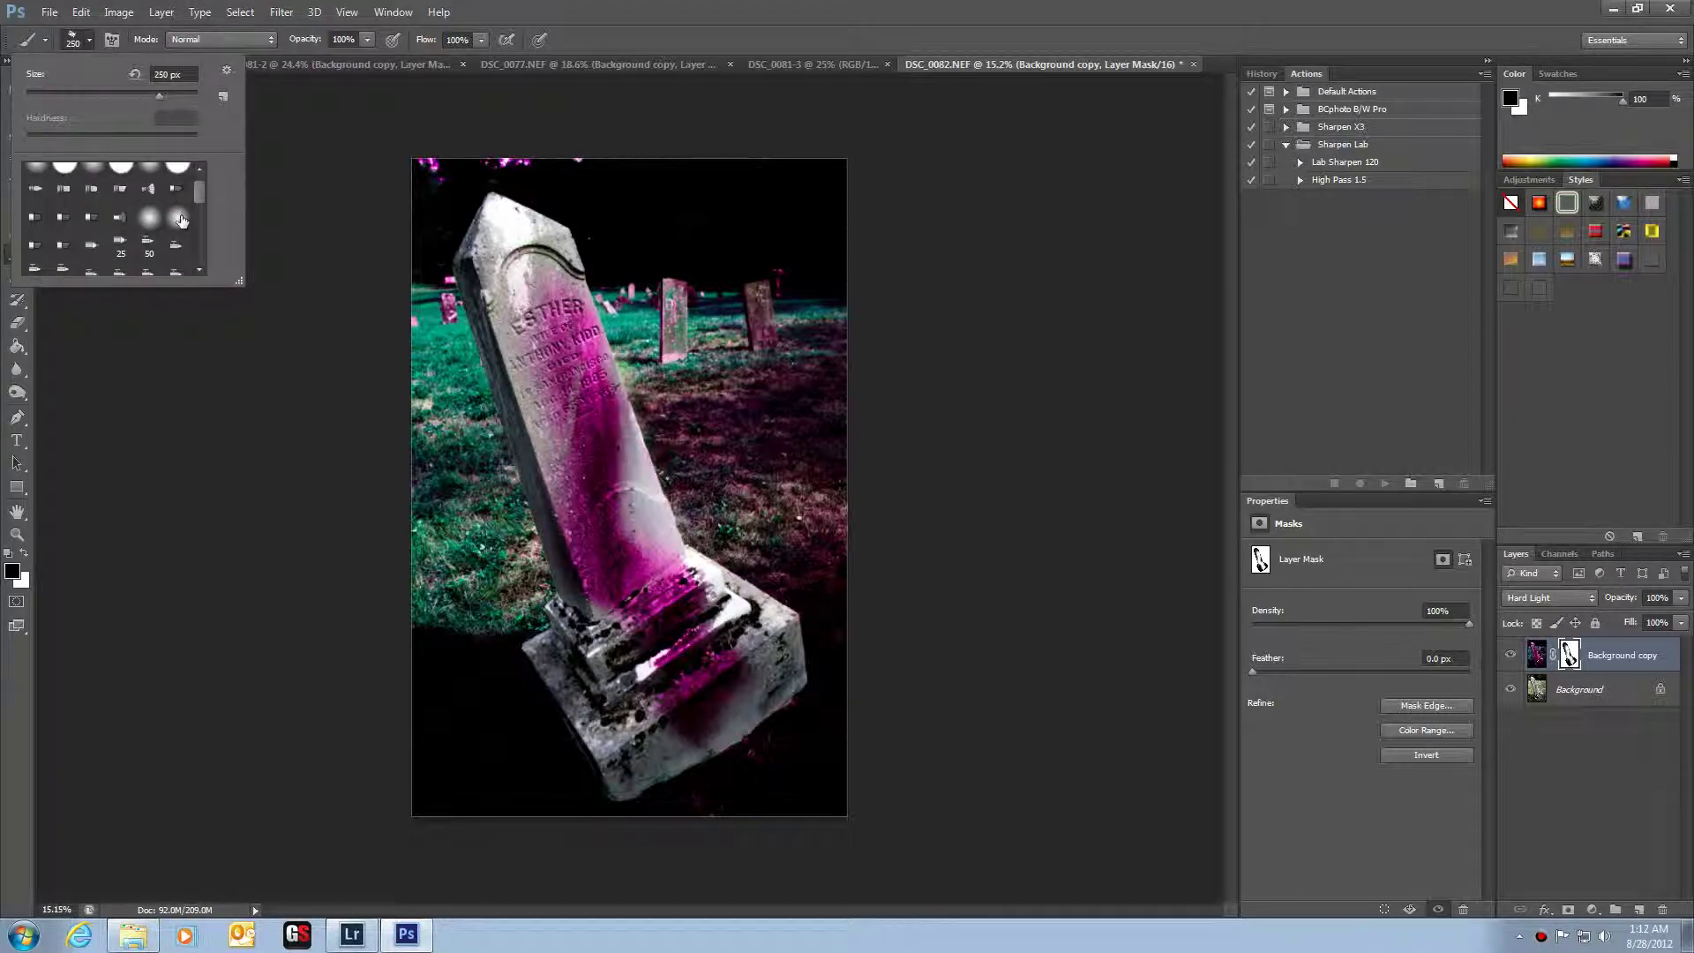
pyautogui.click(179, 218)
# - Display the detailed brush settings, and paint black on the mask over the main gravestone's magenta face and base
pyautogui.click(45, 40)
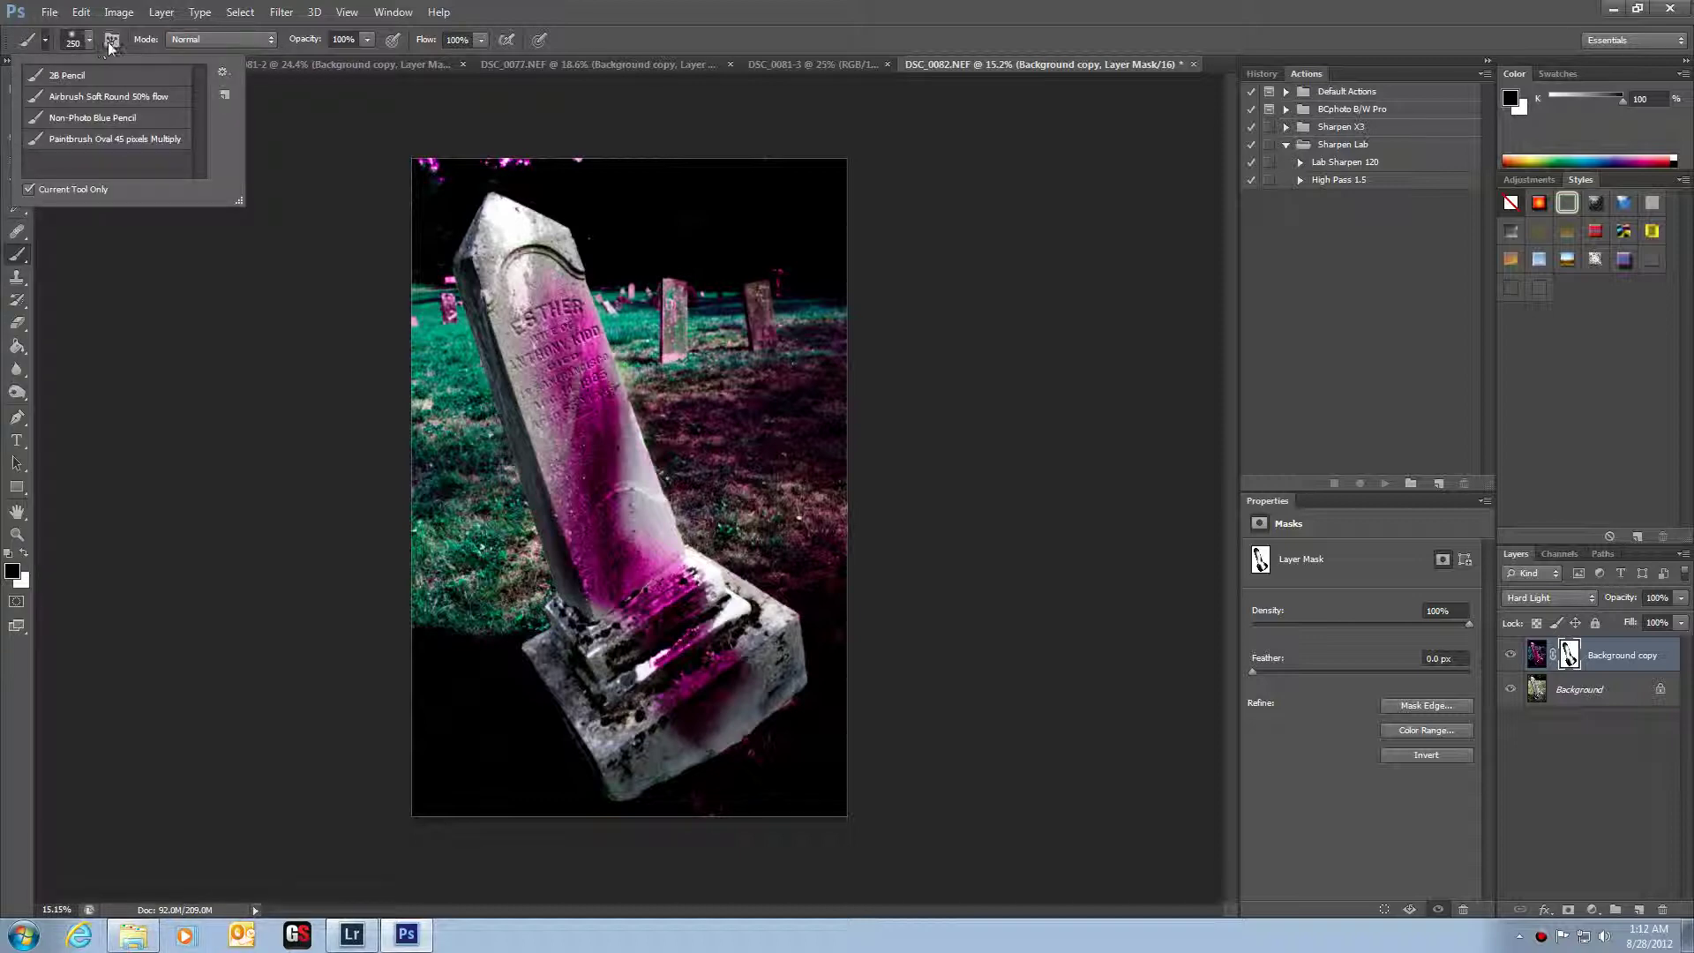
pyautogui.click(111, 40)
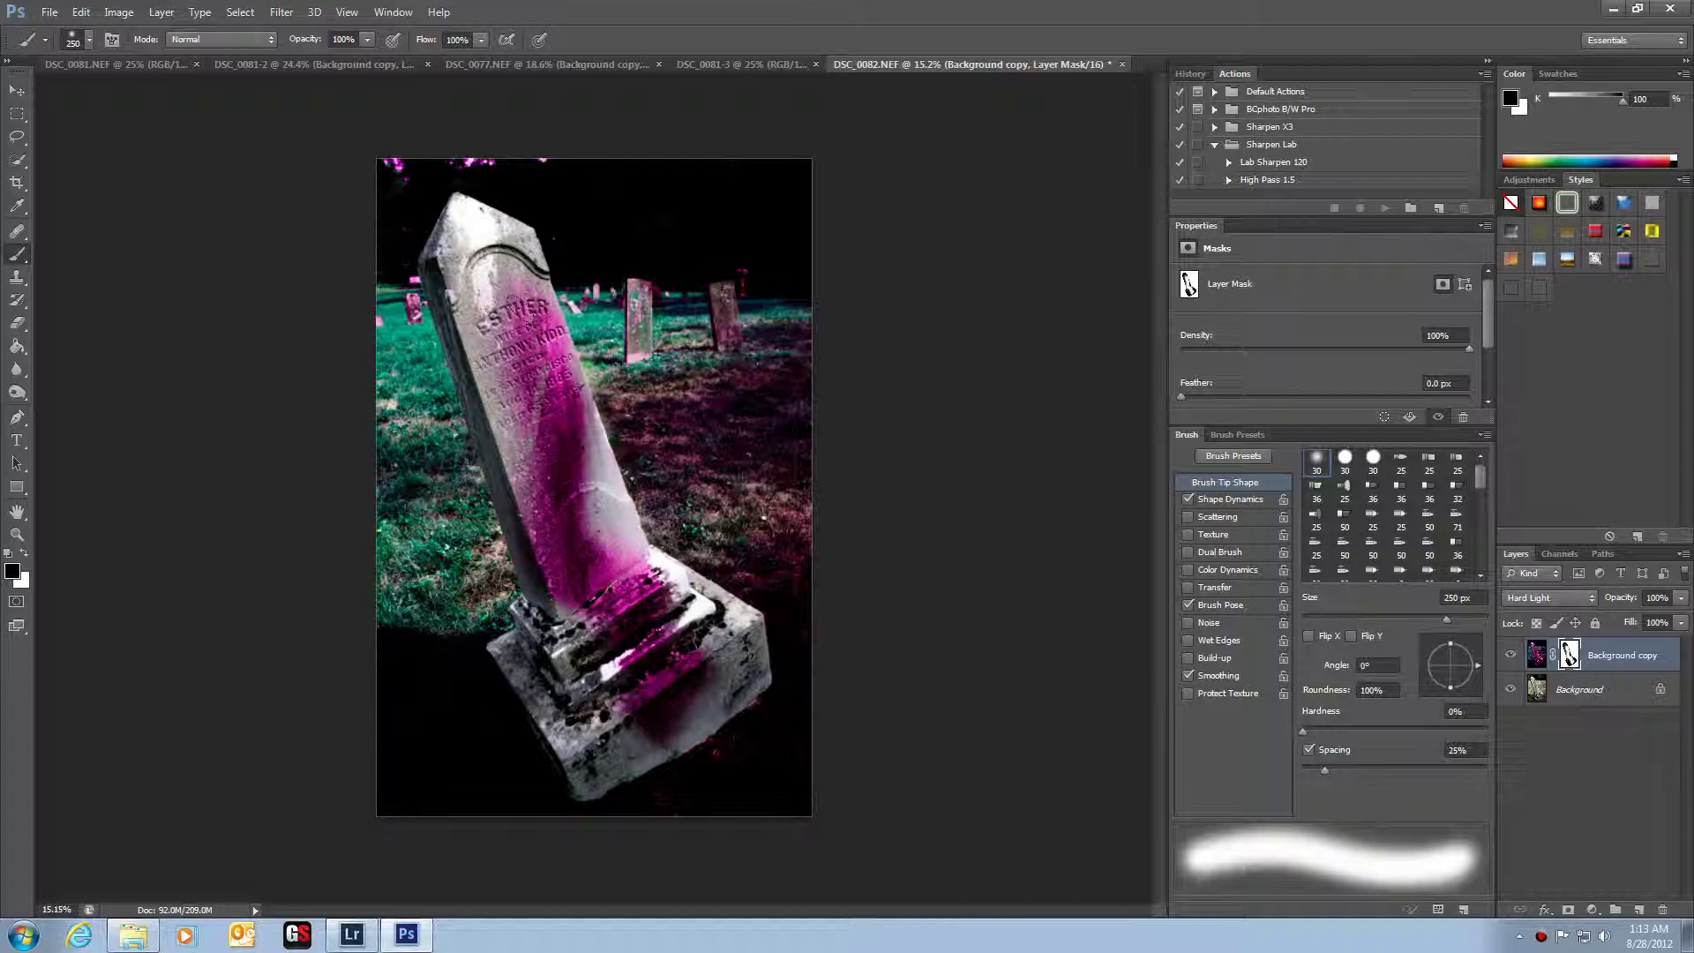
pyautogui.moveTo(520, 308)
pyautogui.mouseDown()
pyautogui.moveTo(547, 384)
pyautogui.moveTo(539, 278)
pyautogui.moveTo(543, 556)
pyautogui.moveTo(586, 494)
pyautogui.moveTo(600, 670)
pyautogui.moveTo(635, 600)
pyautogui.moveTo(653, 697)
pyautogui.moveTo(697, 648)
pyautogui.moveTo(666, 684)
pyautogui.mouseUp()
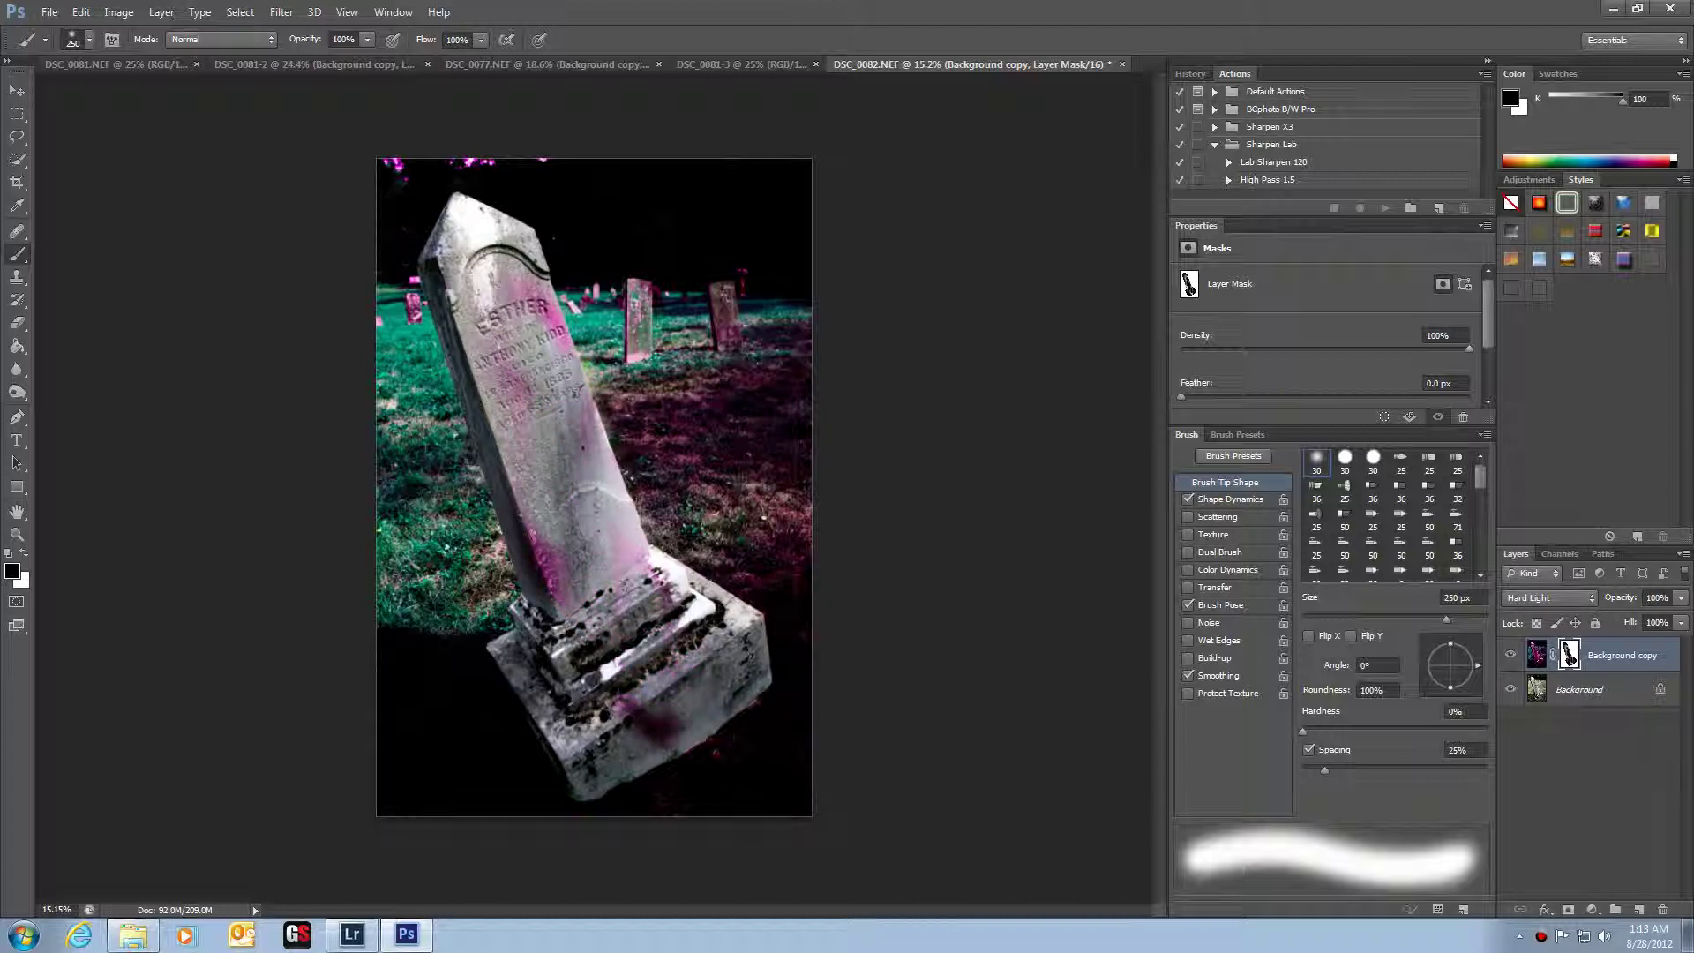
pyautogui.moveTo(530, 291); pyautogui.dragTo(496, 386)
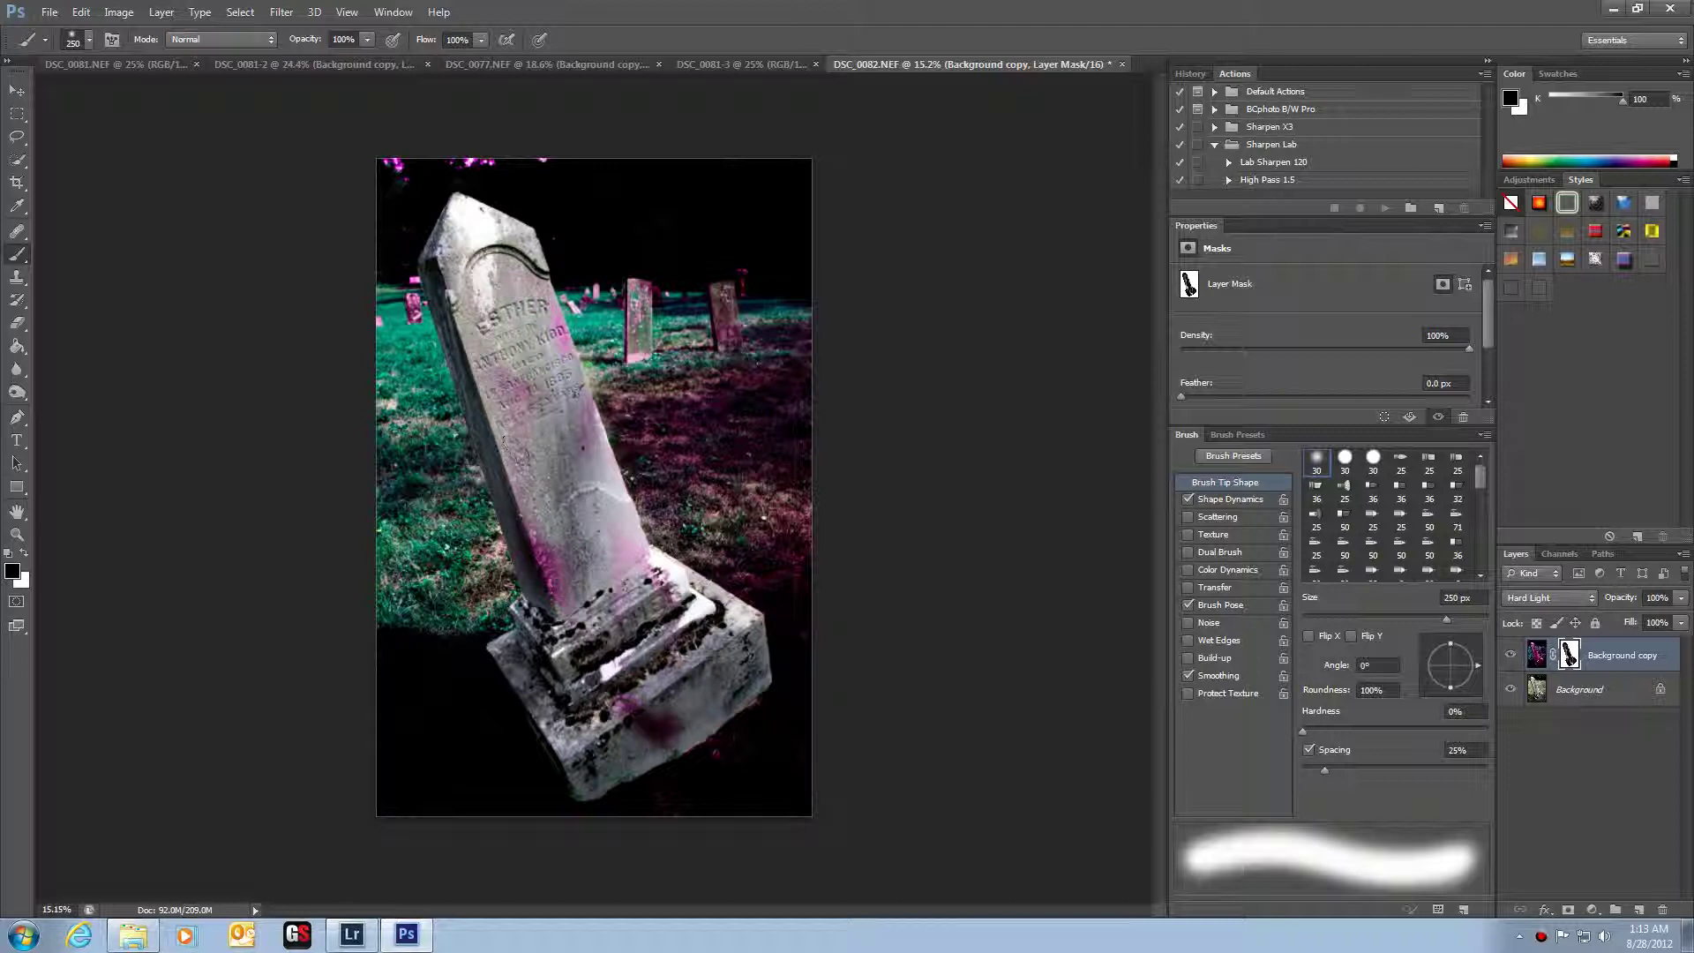
# - Swap the foreground color to white and paint the mask down the gravestone's inscribed face and across its base to bring back the magenta
pyautogui.click(25, 554)
pyautogui.moveTo(529, 300)
pyautogui.mouseDown()
pyautogui.moveTo(565, 344)
pyautogui.moveTo(564, 417)
pyautogui.moveTo(591, 472)
pyautogui.moveTo(569, 564)
pyautogui.moveTo(608, 578)
pyautogui.moveTo(600, 600)
pyautogui.moveTo(629, 598)
pyautogui.moveTo(626, 697)
pyautogui.moveTo(681, 620)
pyautogui.moveTo(684, 719)
pyautogui.mouseUp()
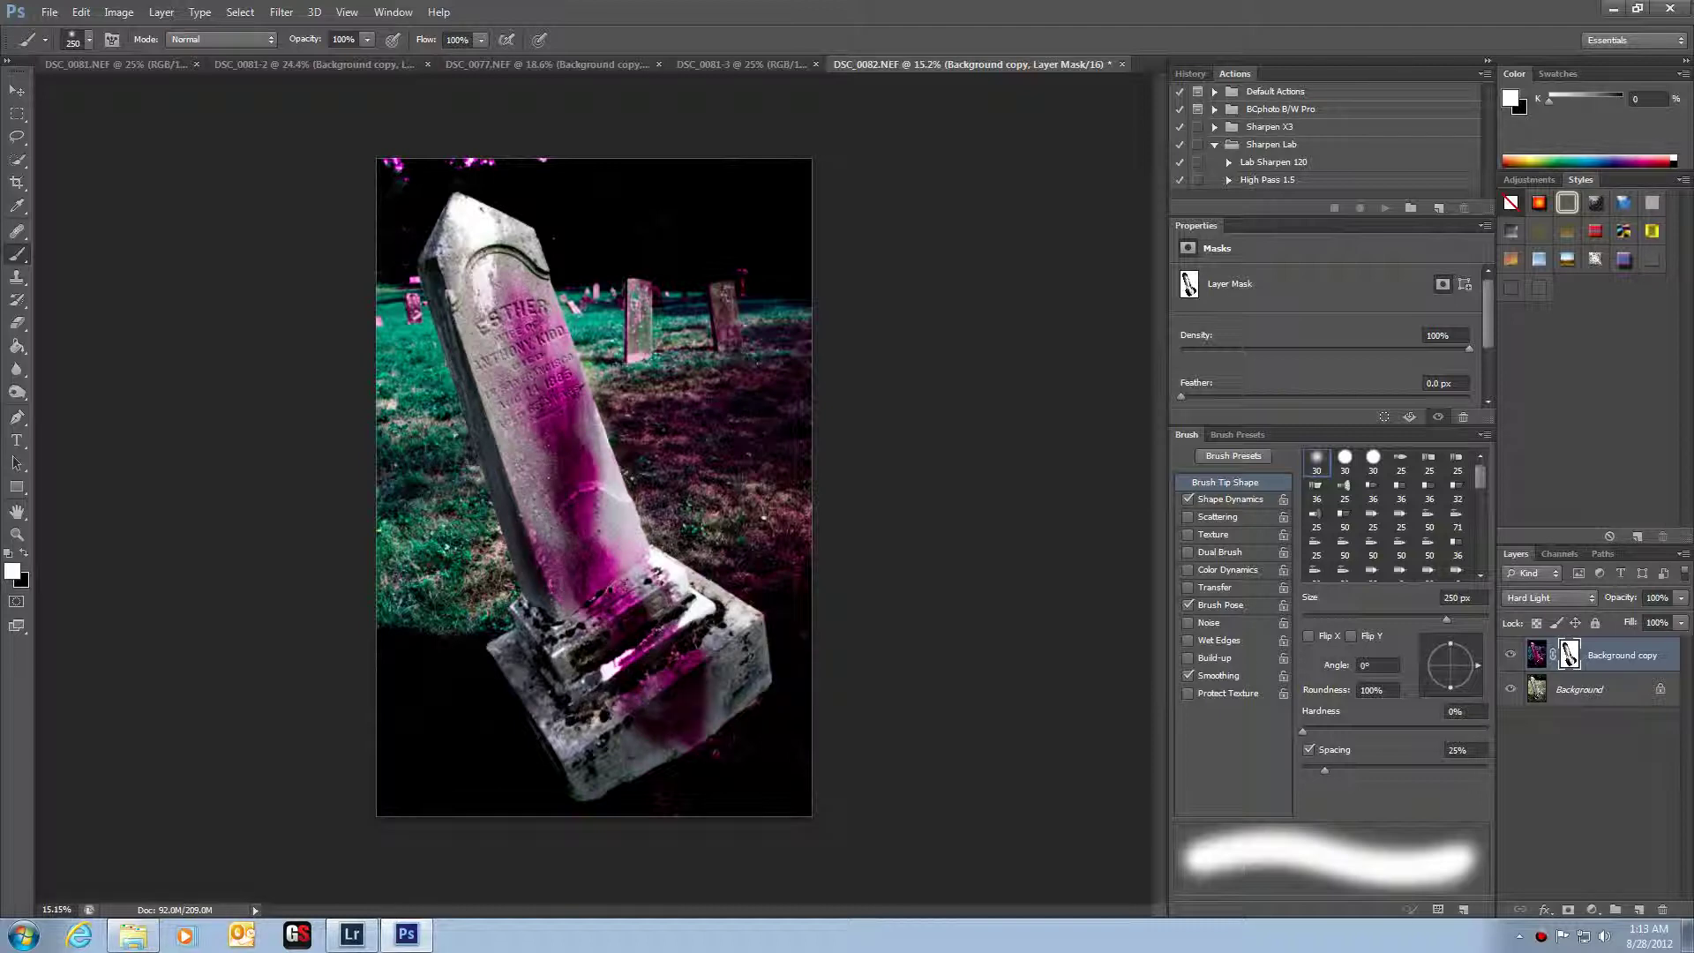
pyautogui.moveTo(718, 646); pyautogui.dragTo(739, 678)
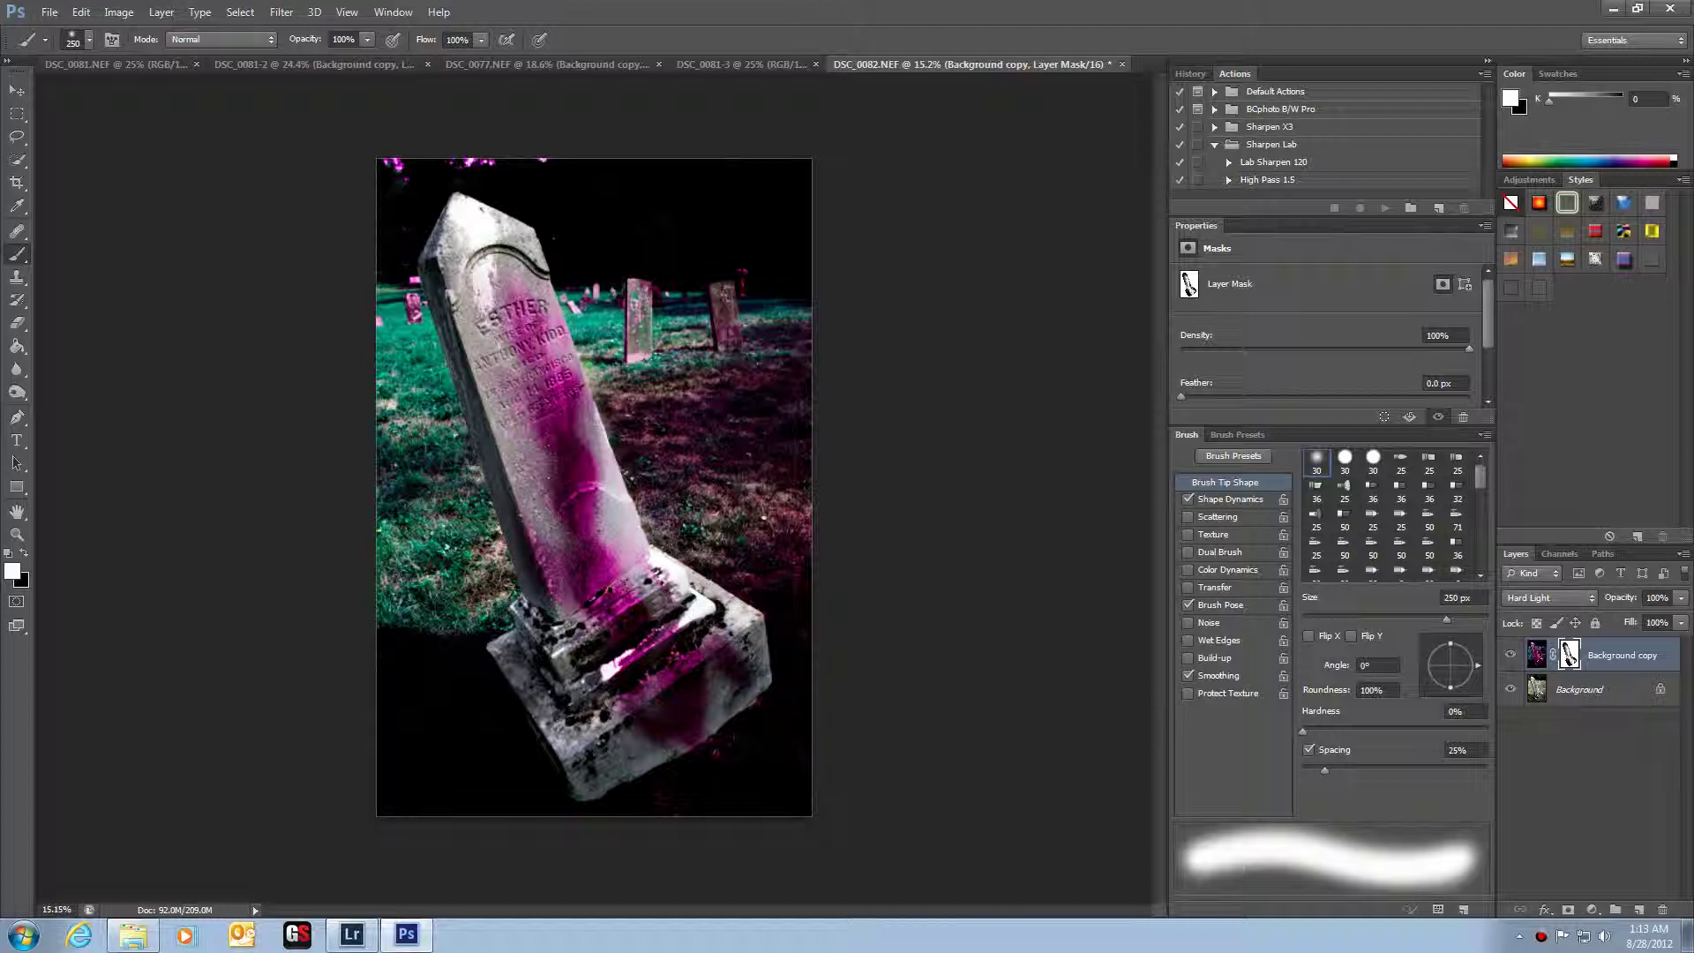